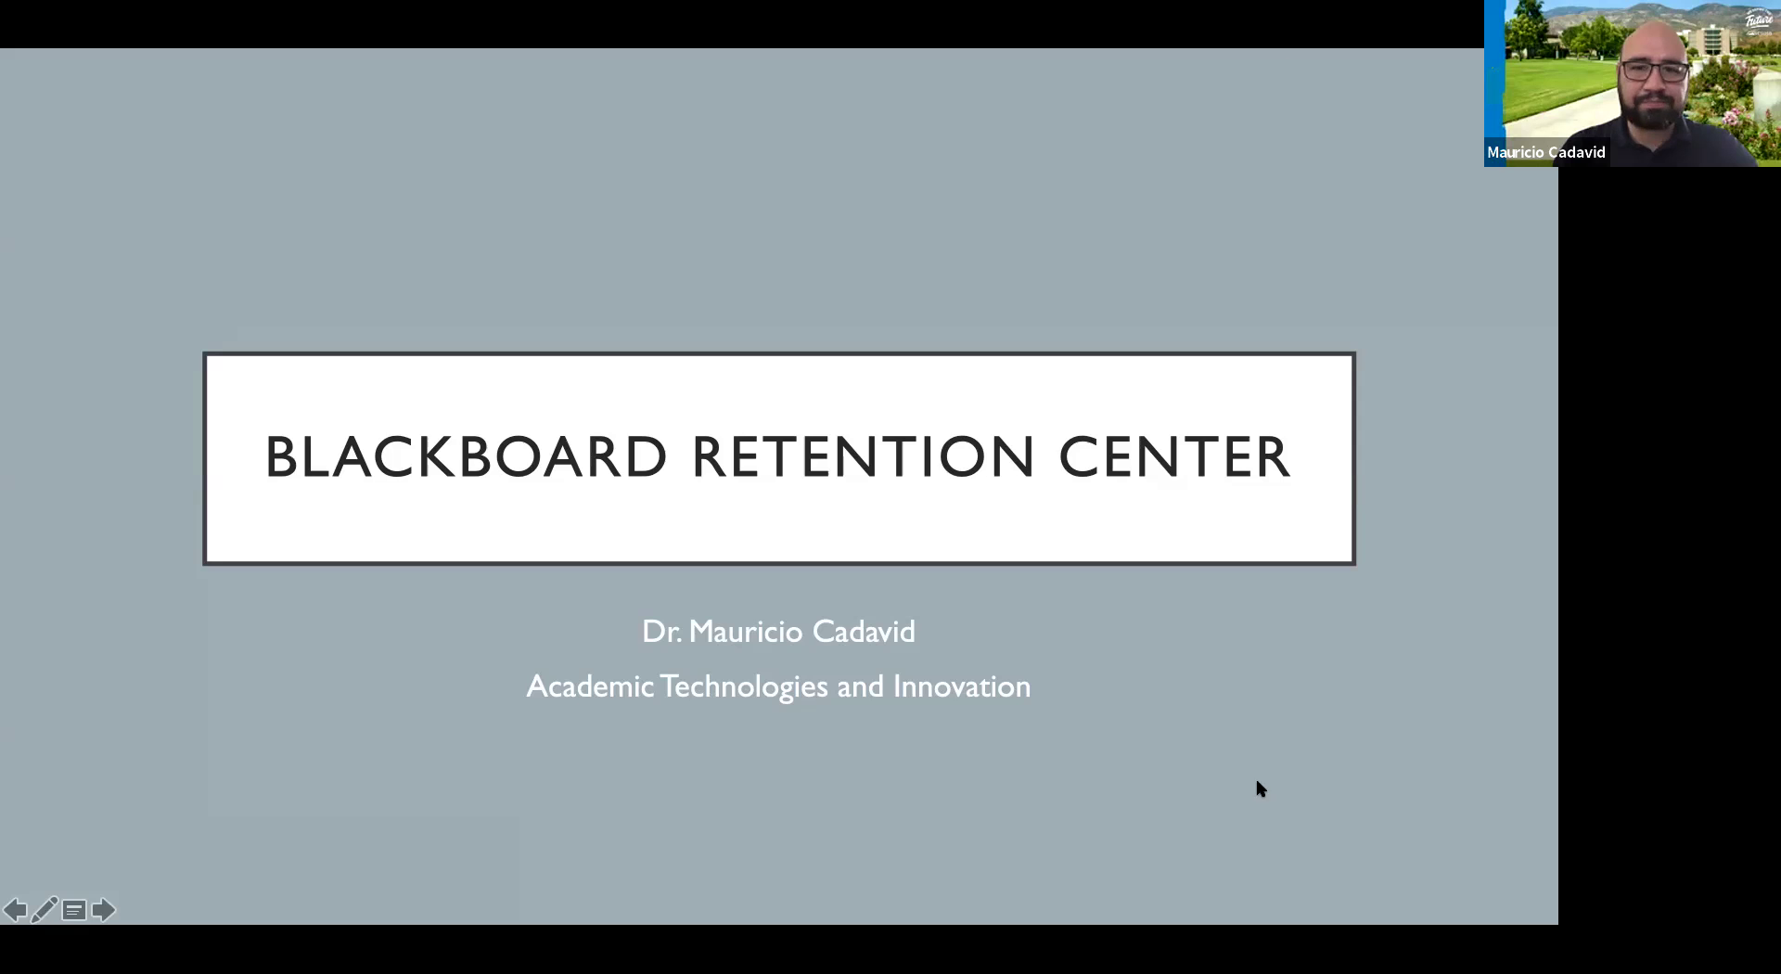
Share the screen in Zoom so attendees see the Blackboard course announcements instead of the webcam gallery.
key(super+Tab)
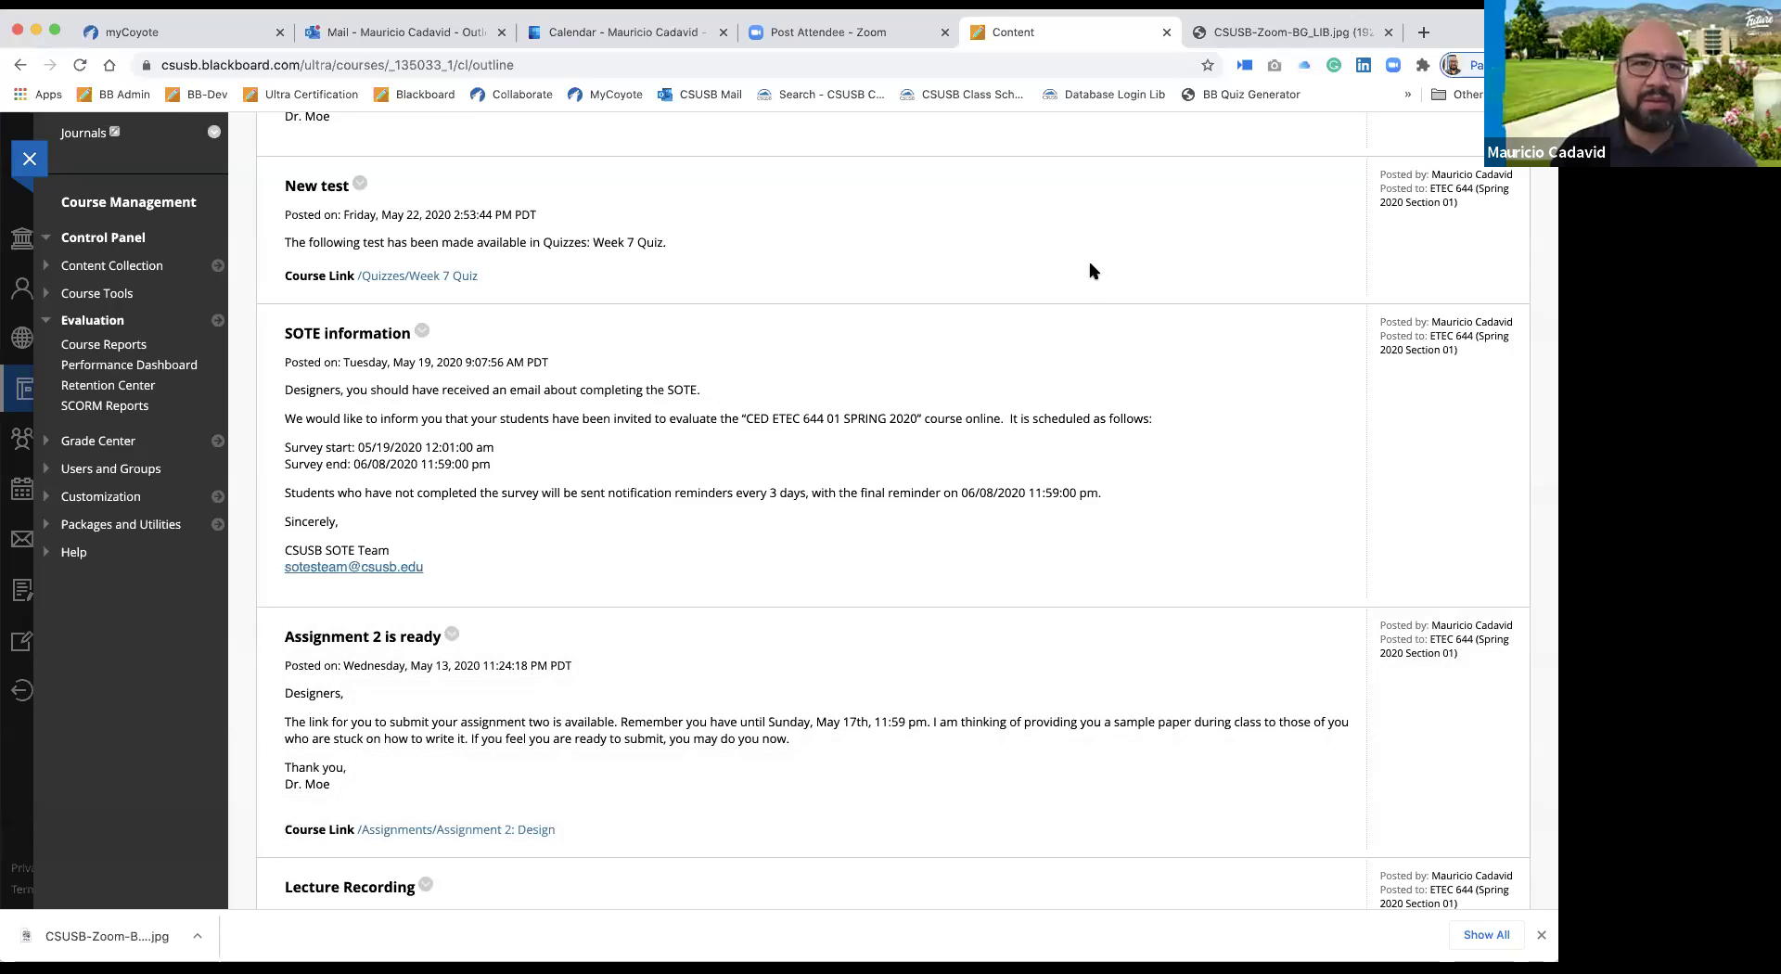
Close the Mail, Calendar and CSUSB-Zoom-BG_LIB.jpg pages in the browser.
click(502, 32)
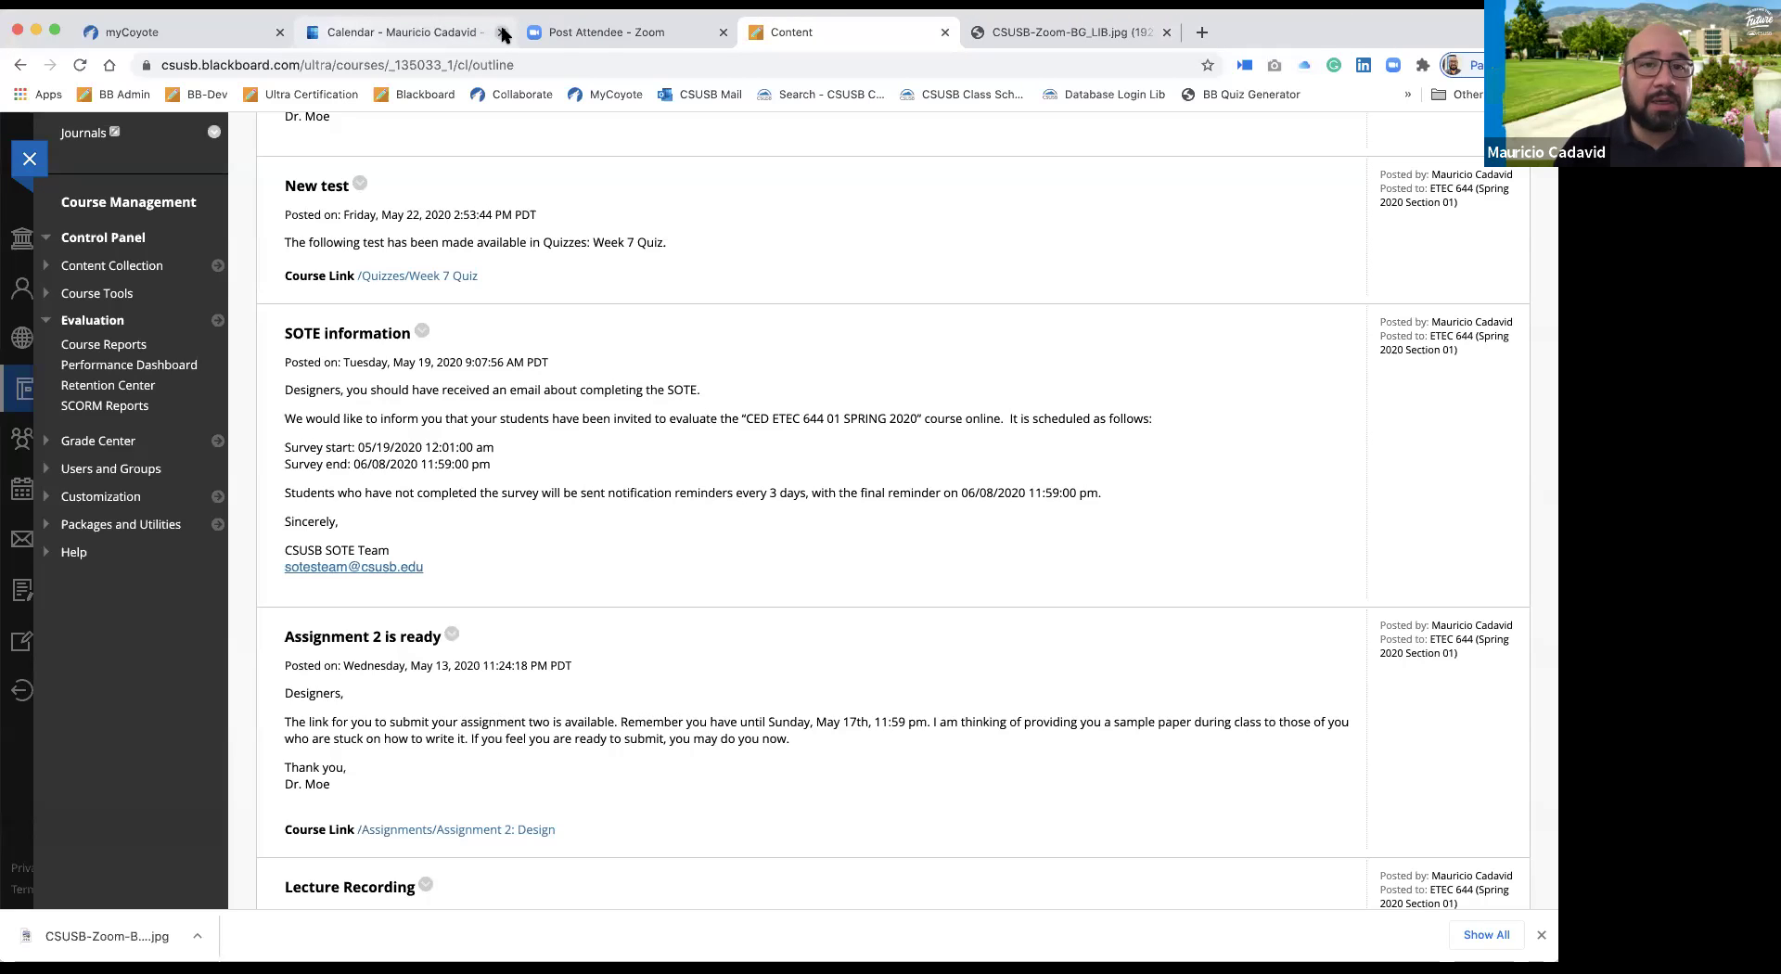
click(502, 33)
scroll(1005, 388, up, 3)
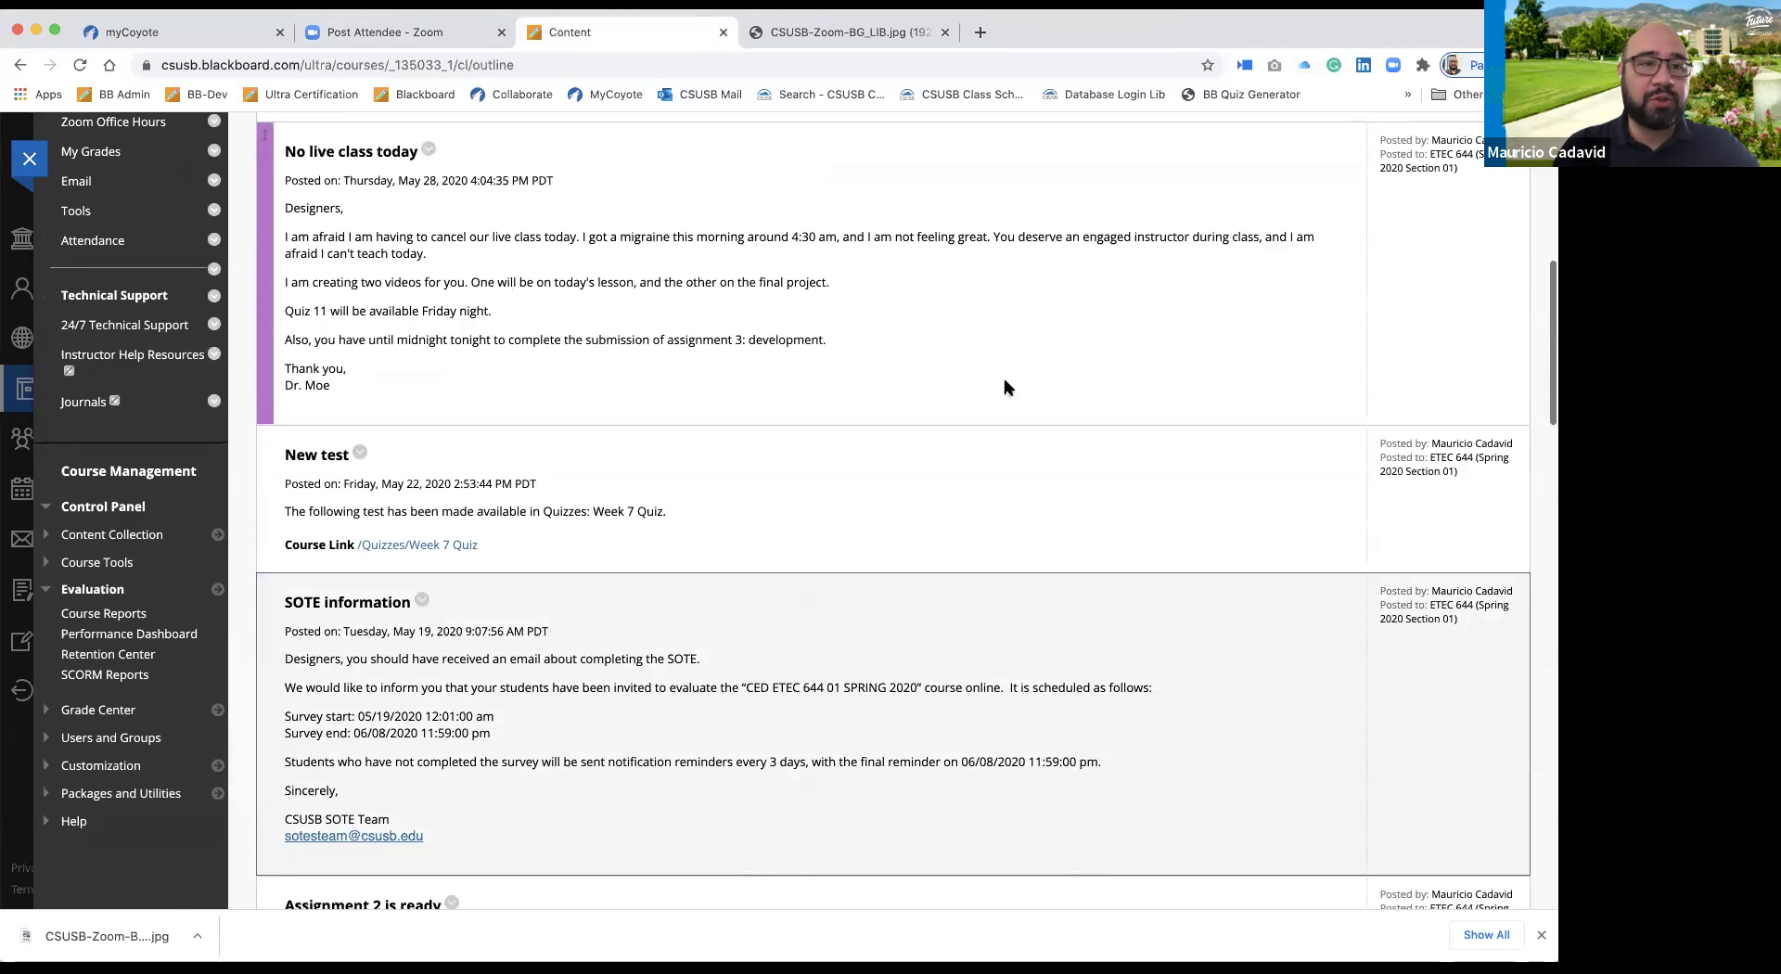
scroll(1004, 388, up, 6)
scroll(1004, 388, up, 1)
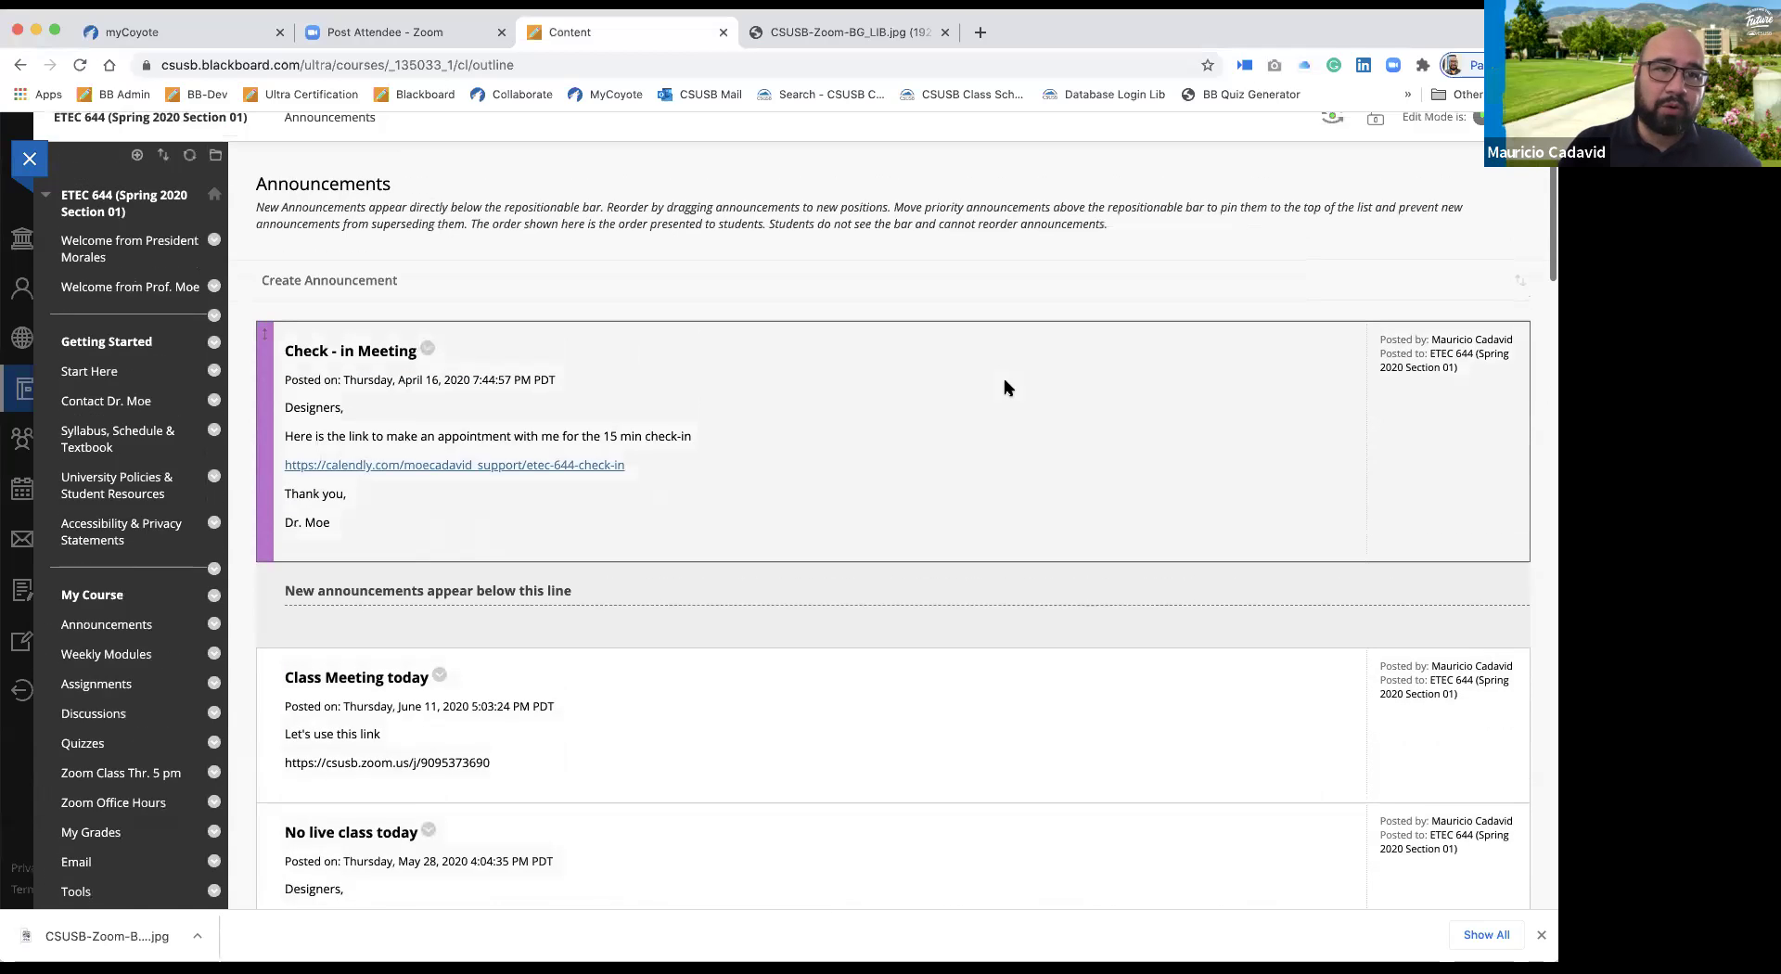
scroll(1005, 388, down, 1)
scroll(1004, 388, up, 1)
scroll(1005, 388, down, 2)
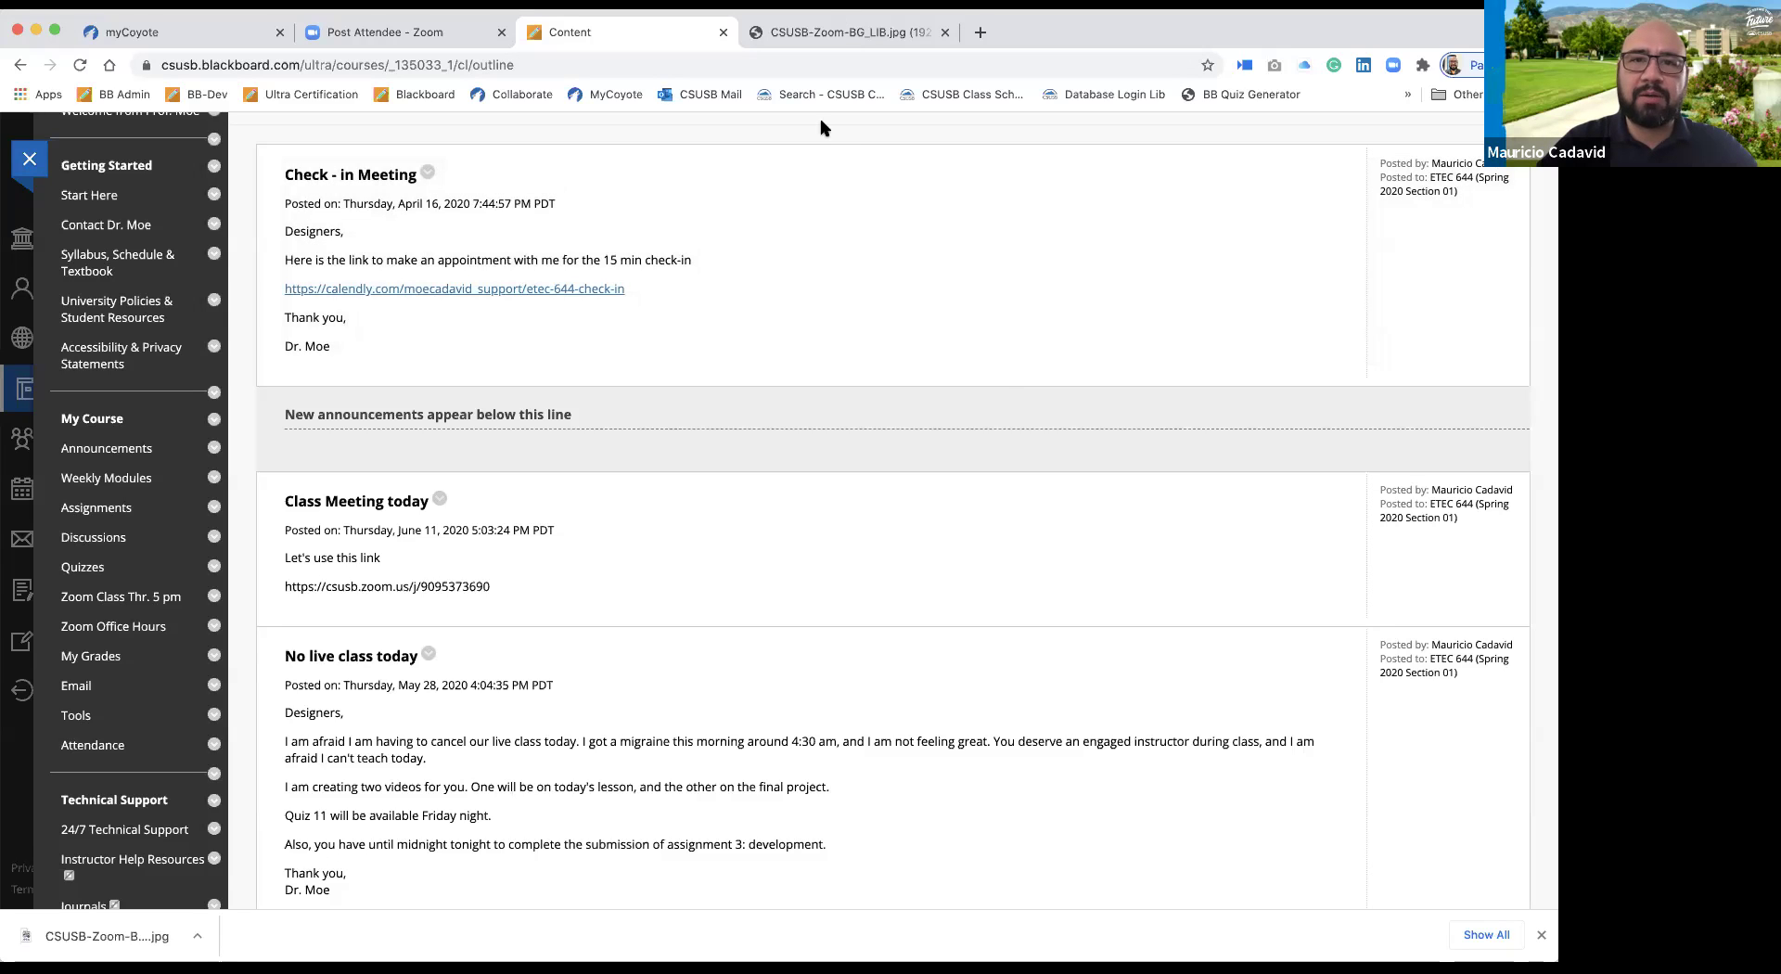
click(945, 34)
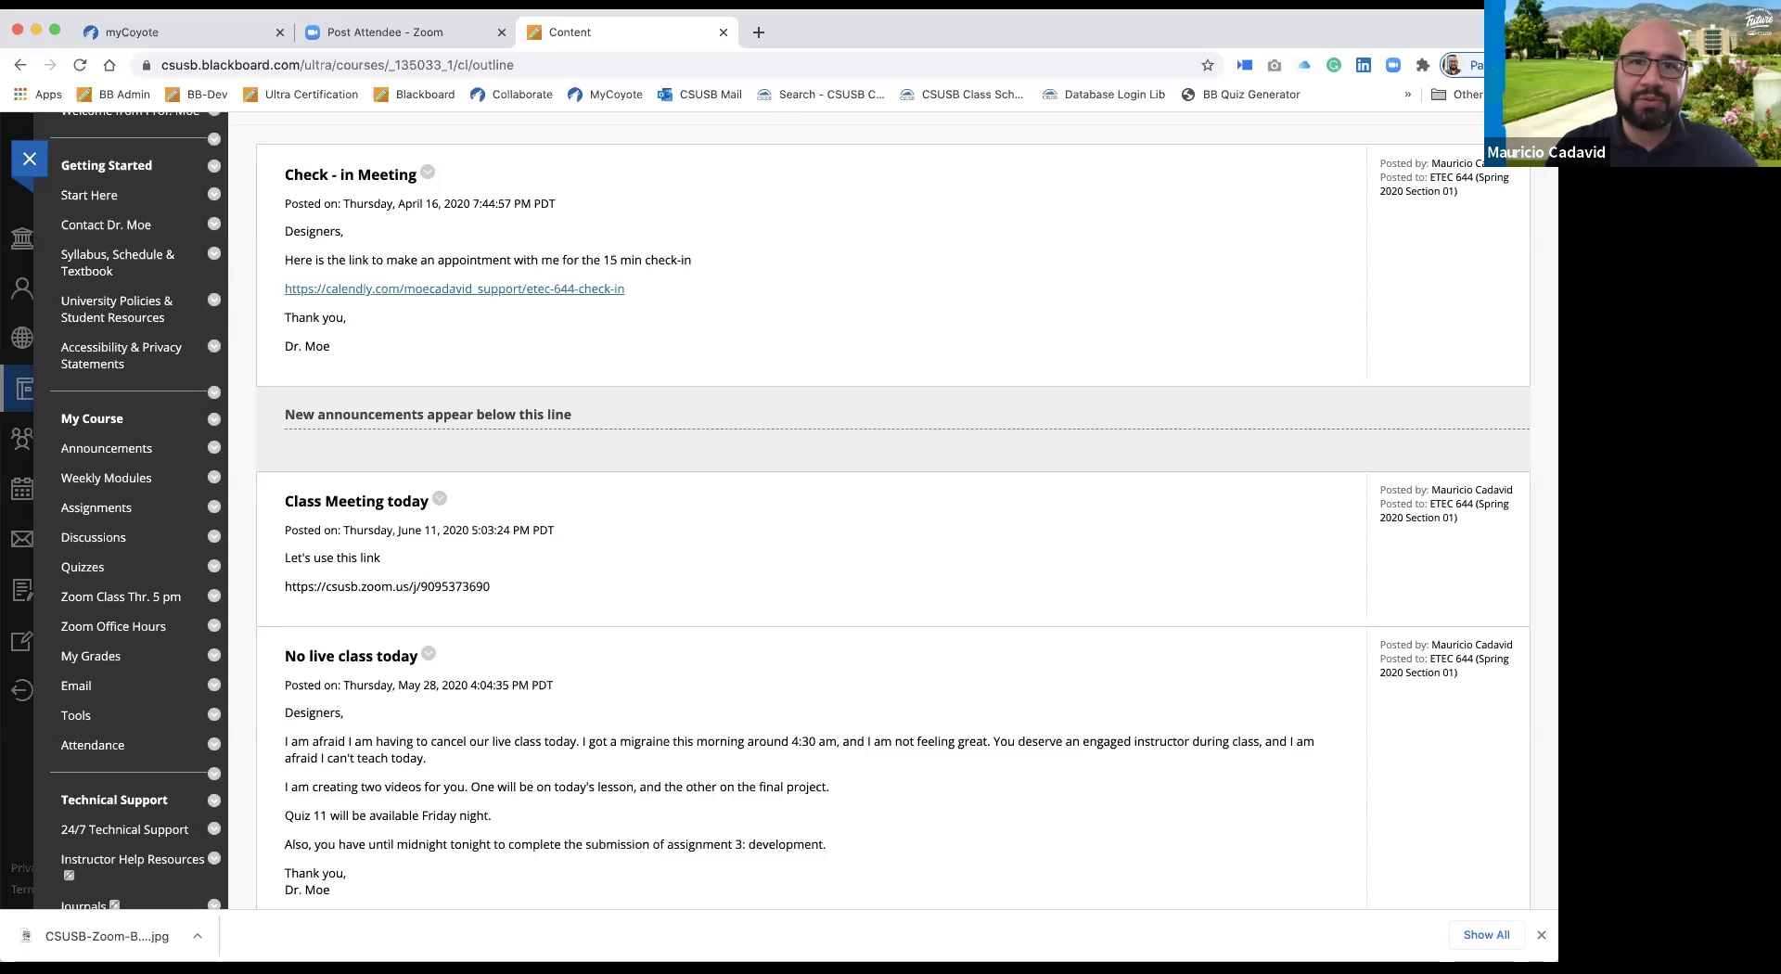
Expand the Control Panel's Evaluation tools to show Course Reports, Performance Dashboard, Retention Center and SCORM Reports.
scroll(873, 484, down, 5)
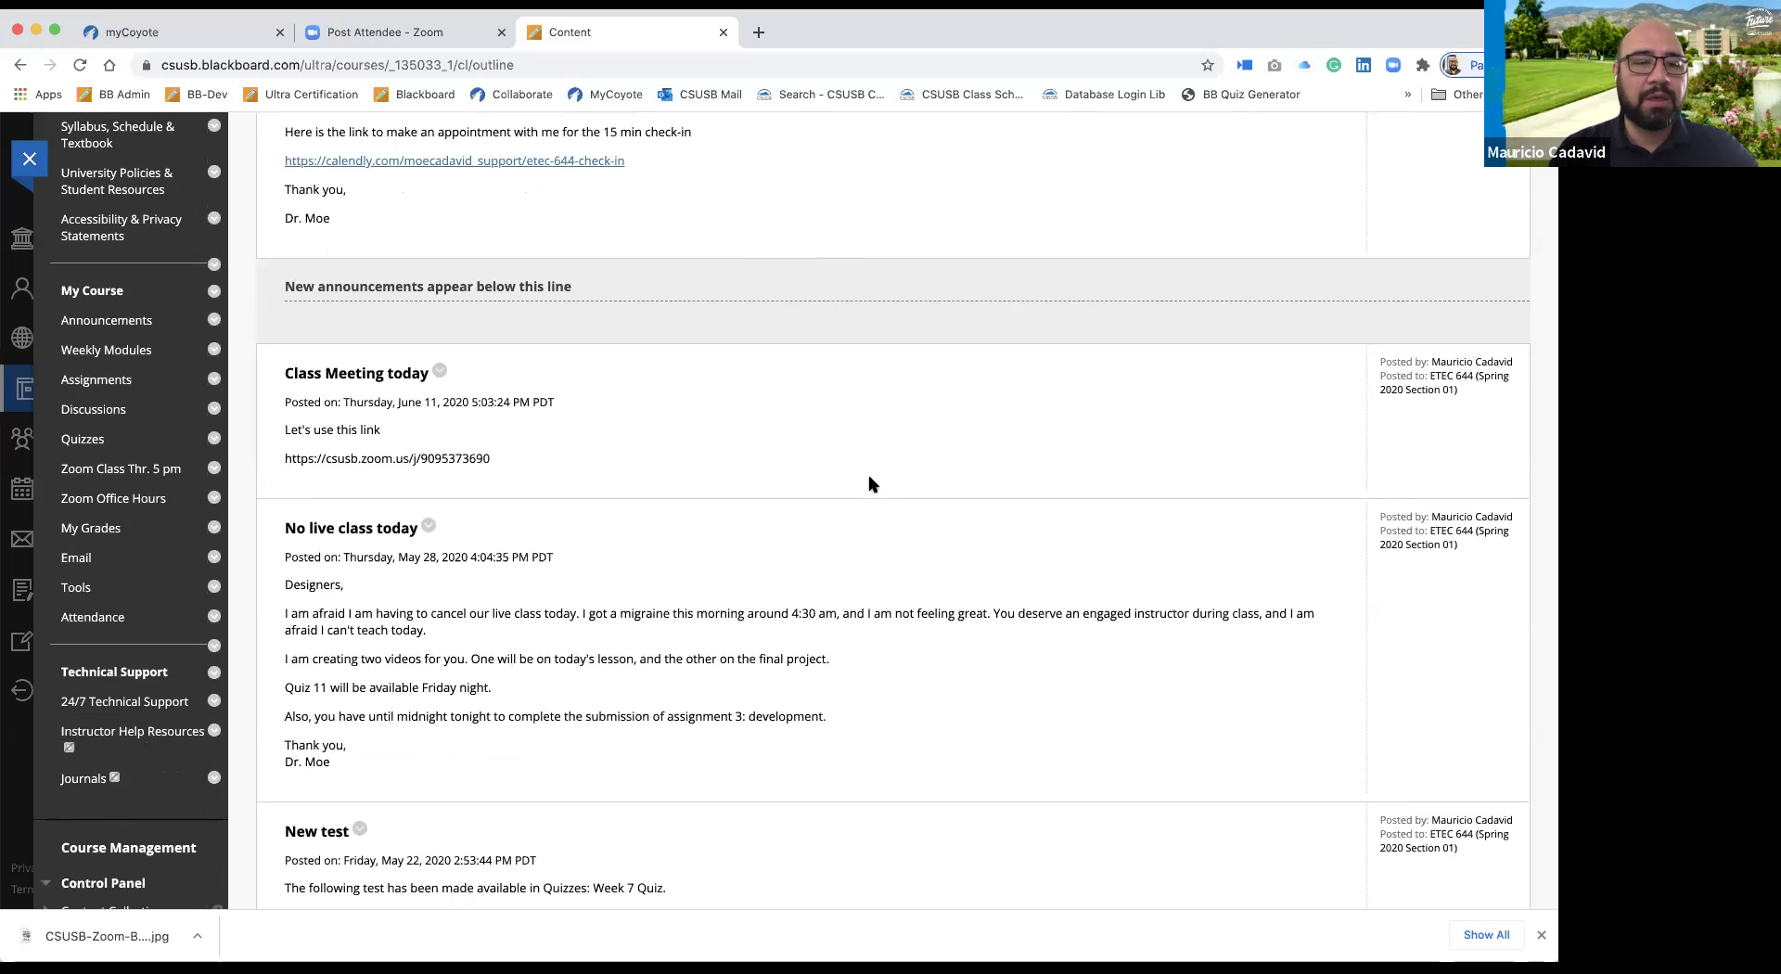
scroll(873, 483, down, 3)
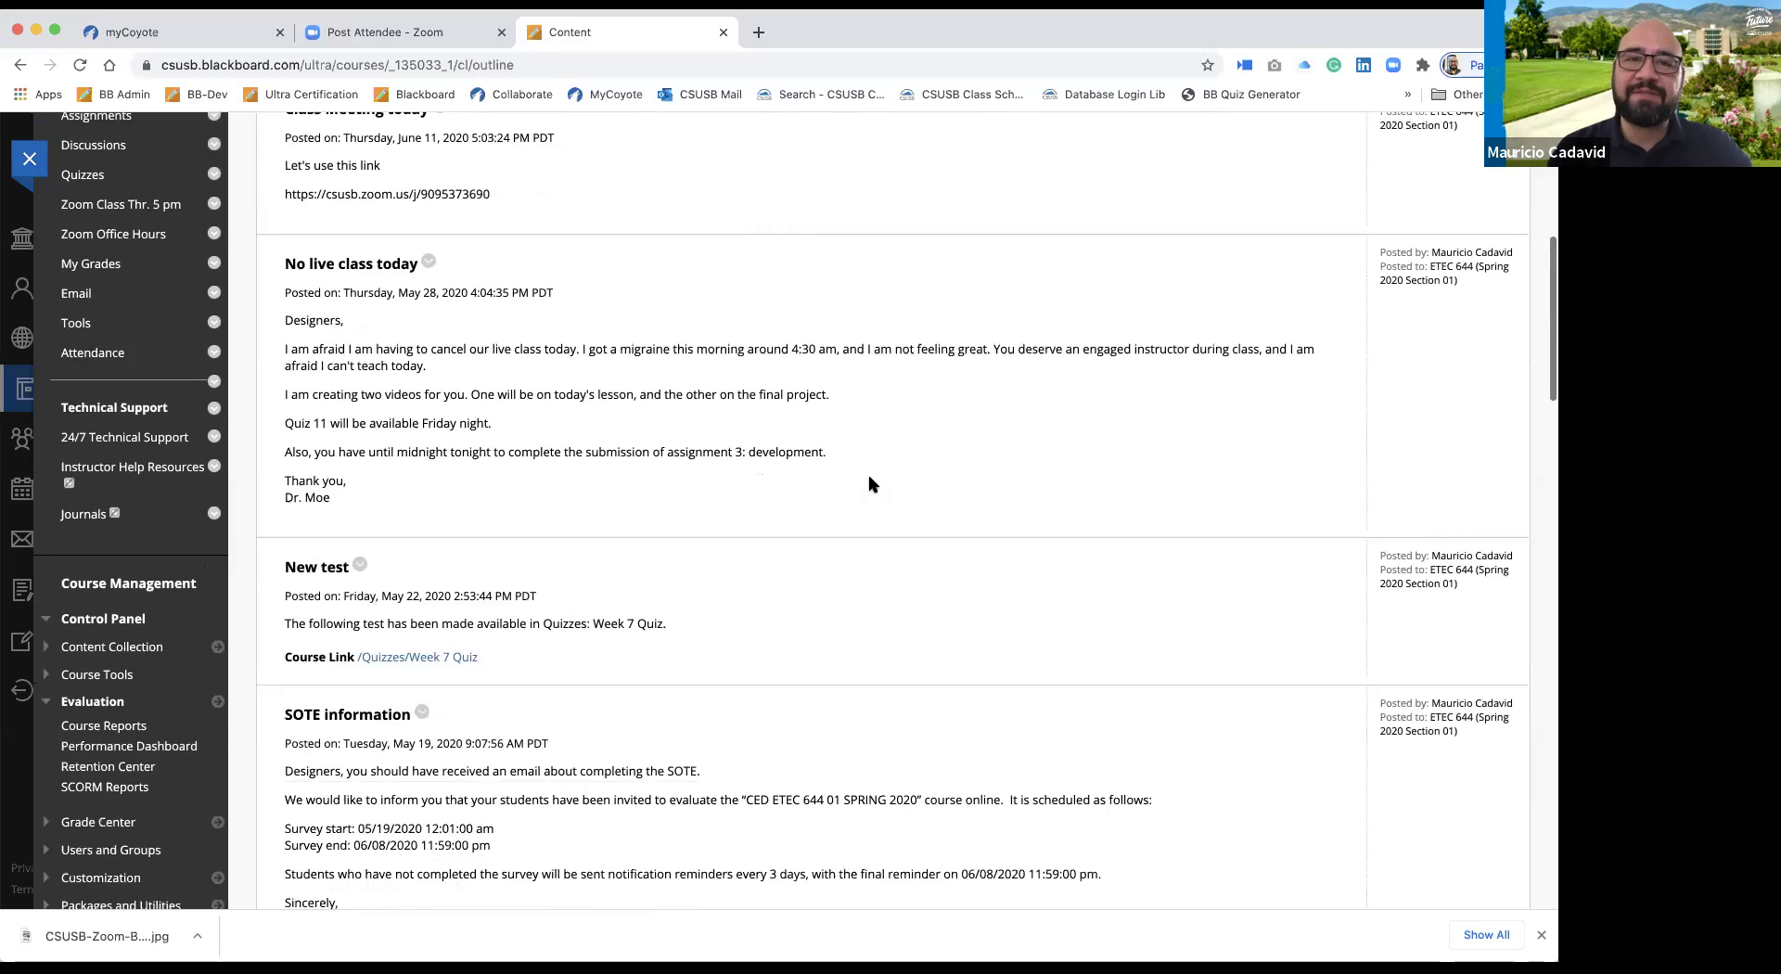
scroll(873, 484, down, 4)
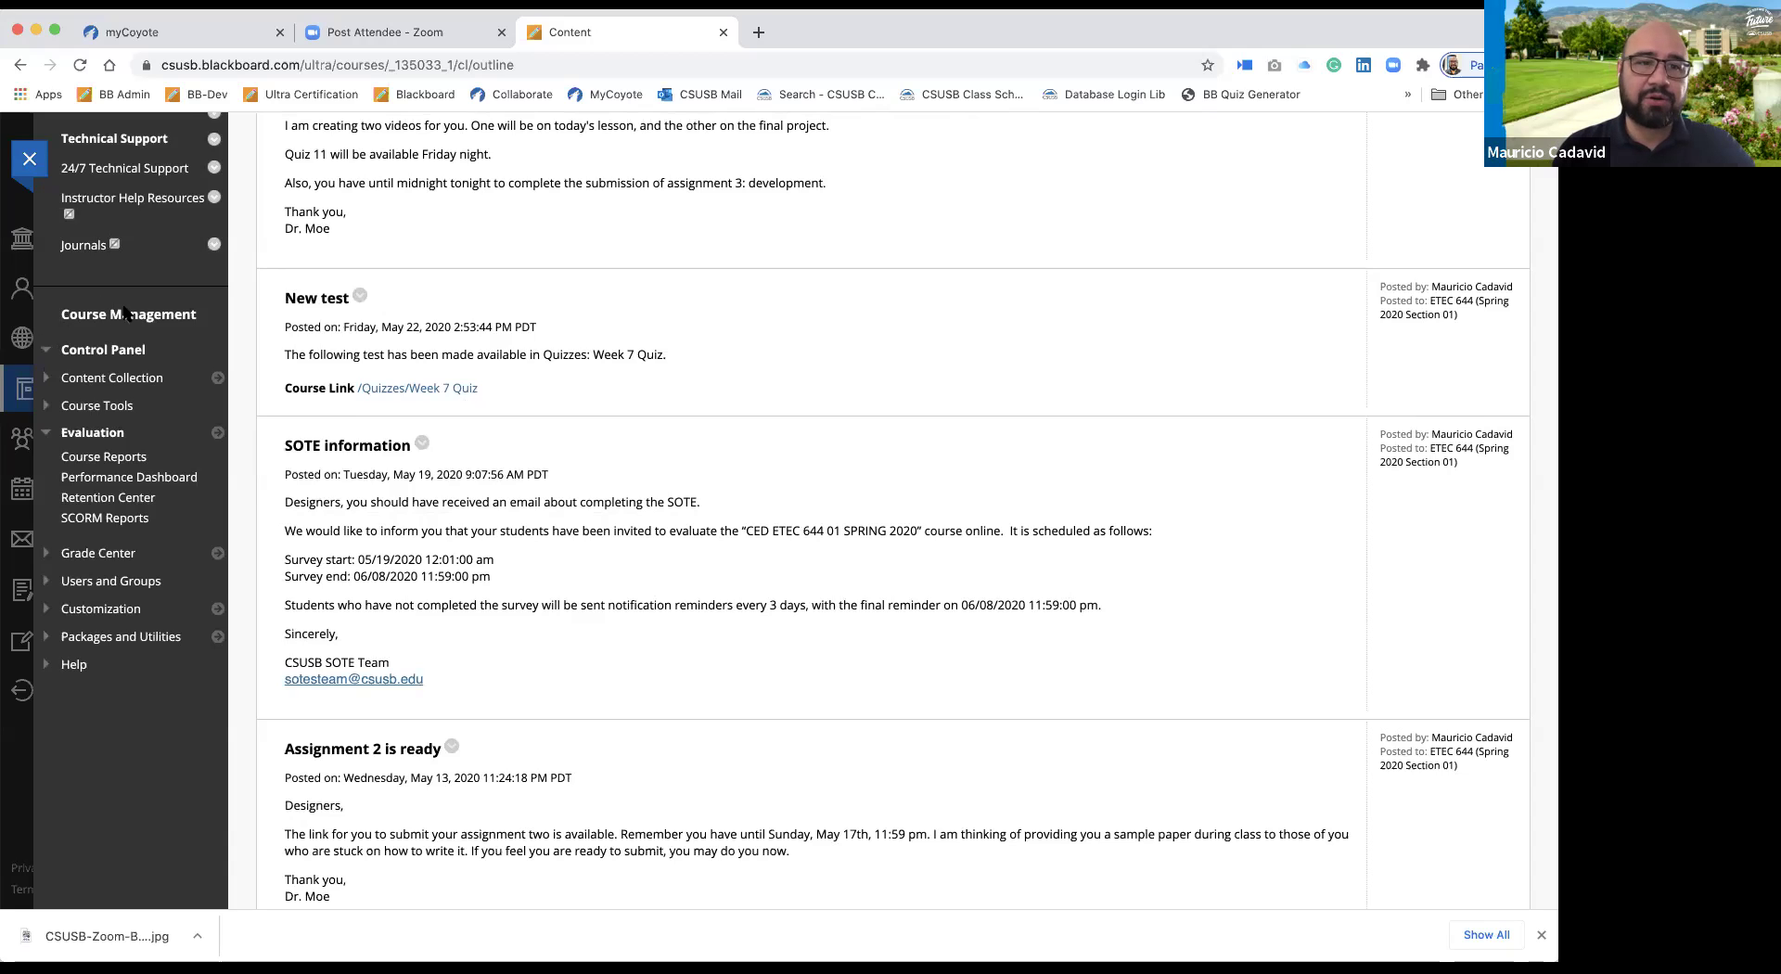
click(93, 436)
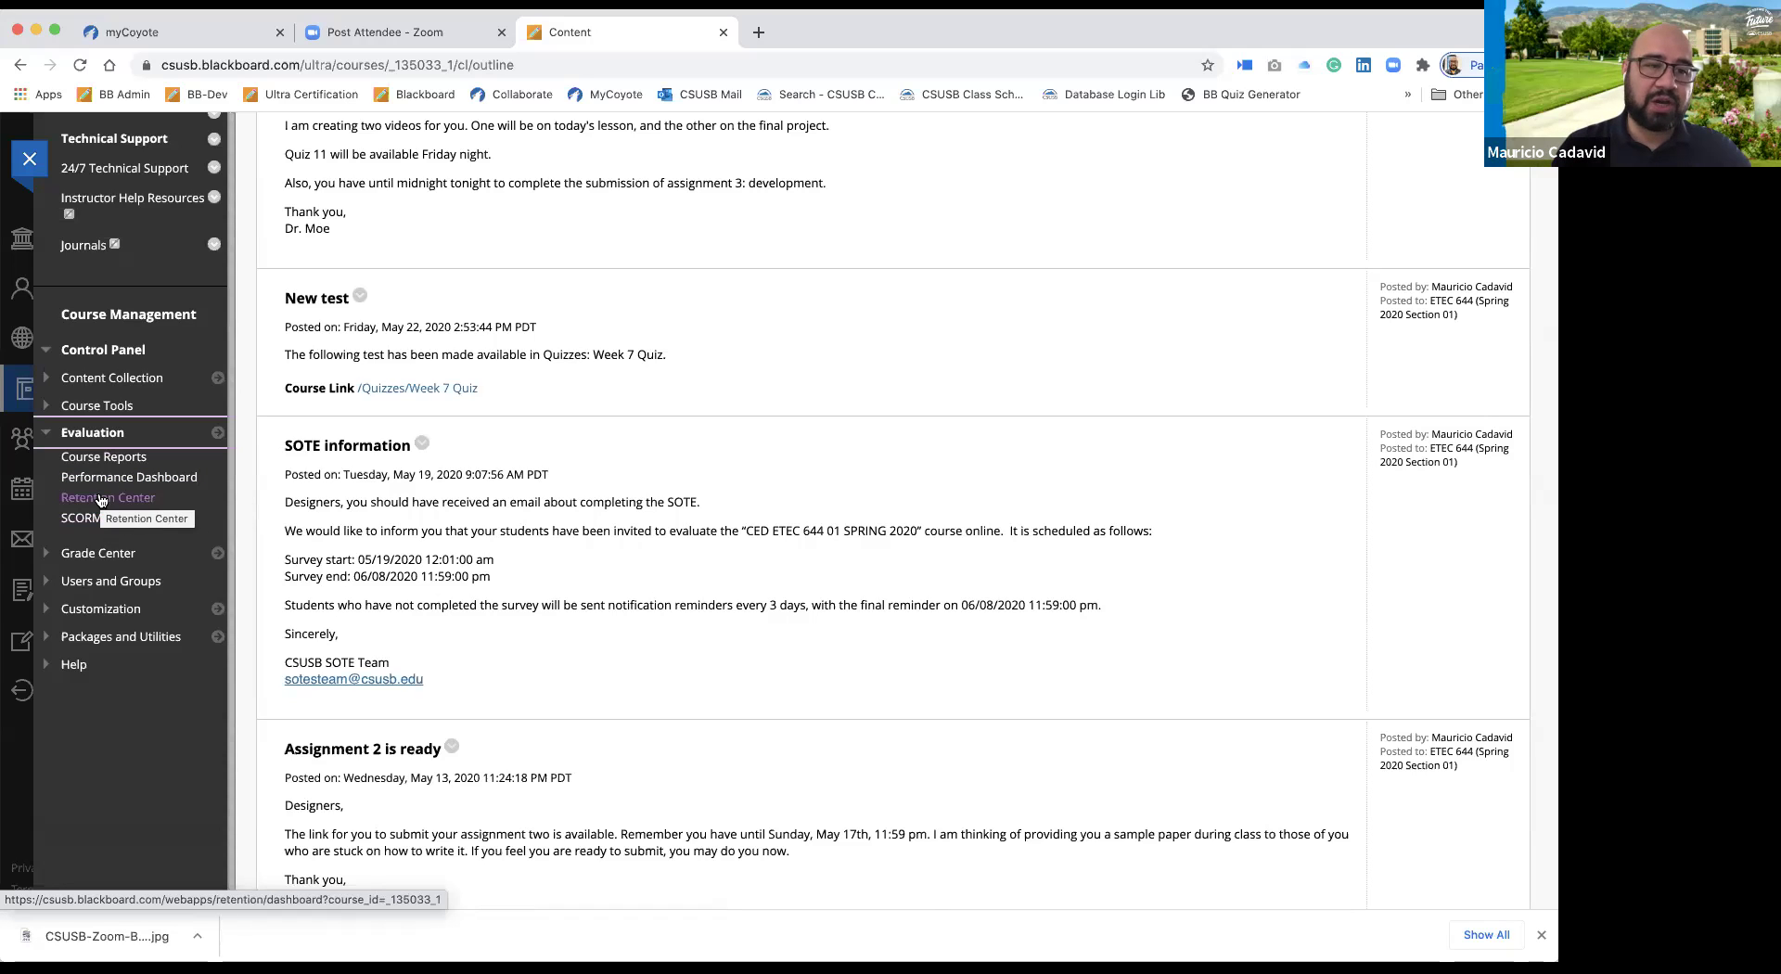
Open the Retention Center, review the nine at-risk students, and sort them by Missed Deadlines.
click(101, 501)
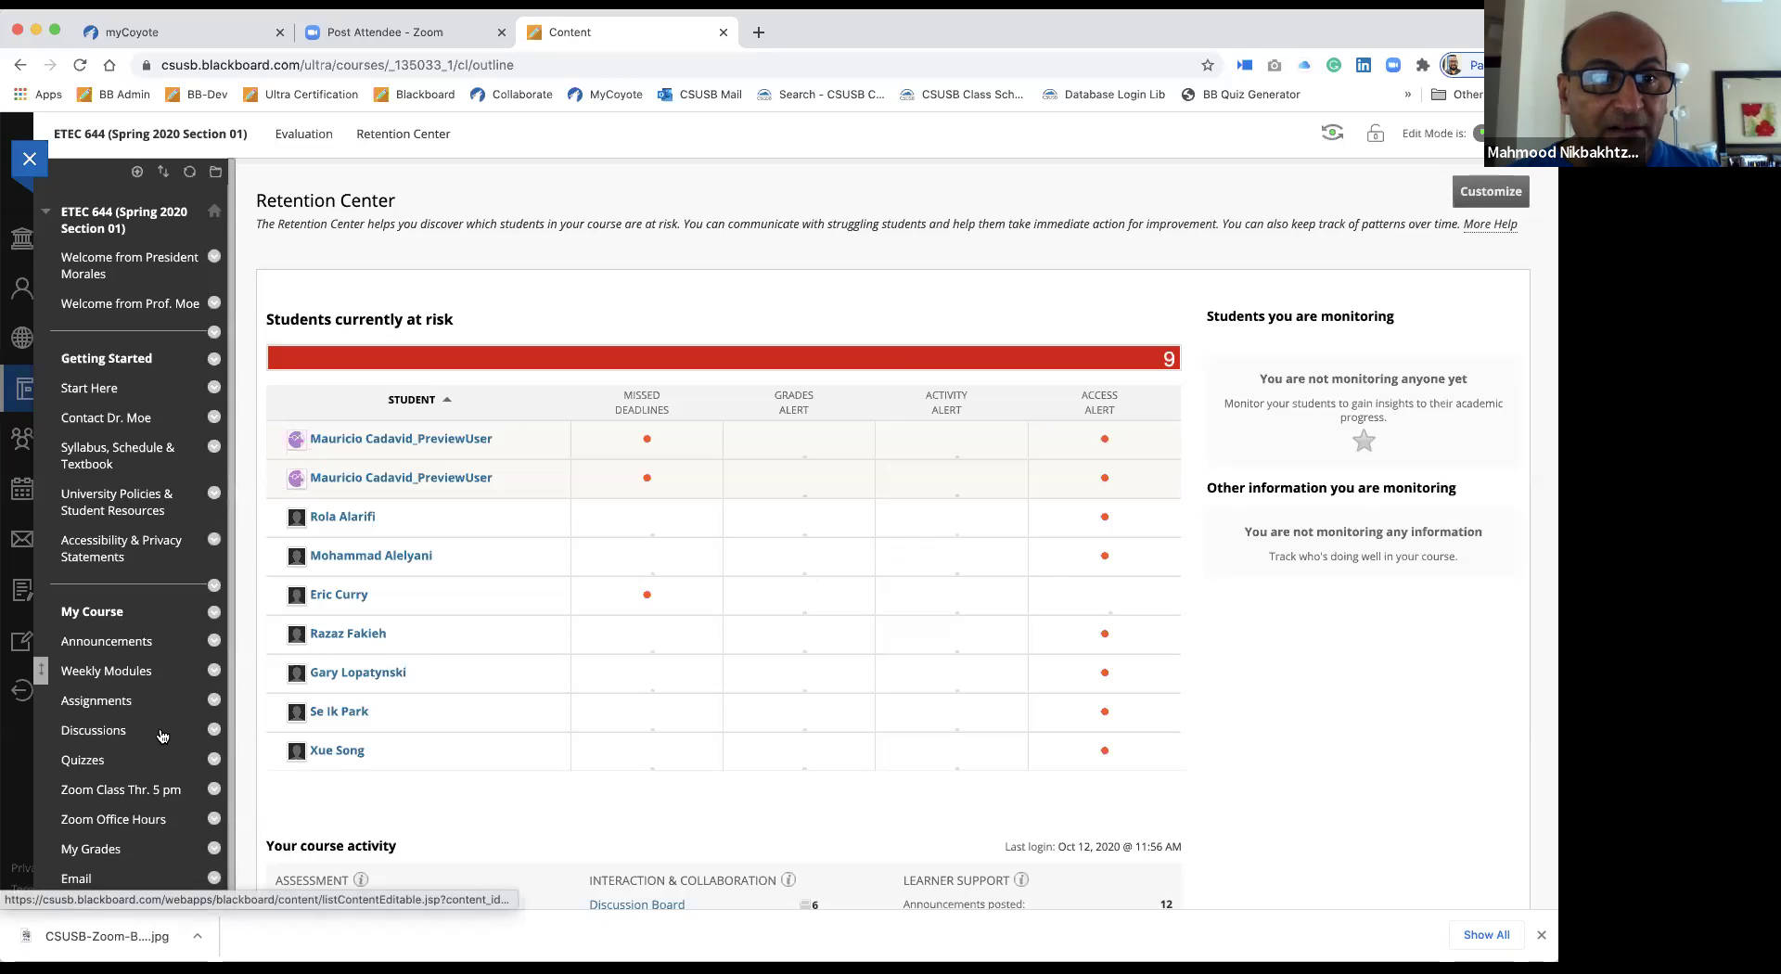
scroll(159, 736, down, 5)
scroll(159, 735, down, 4)
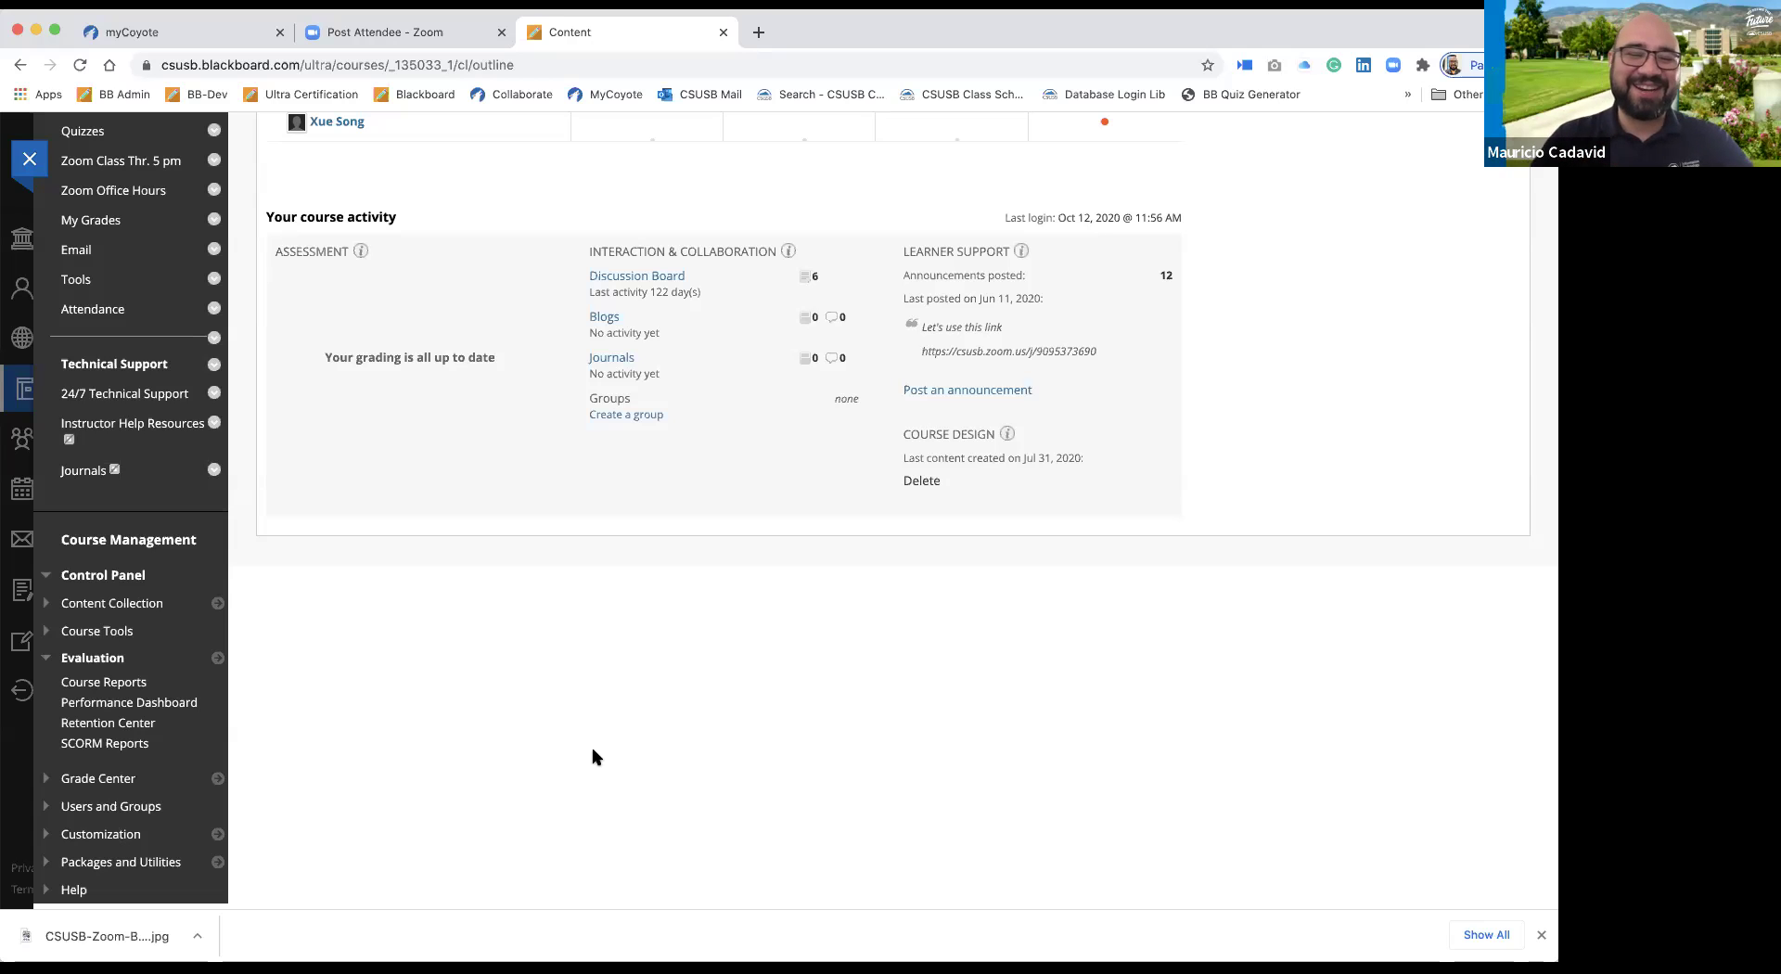
scroll(594, 756, up, 5)
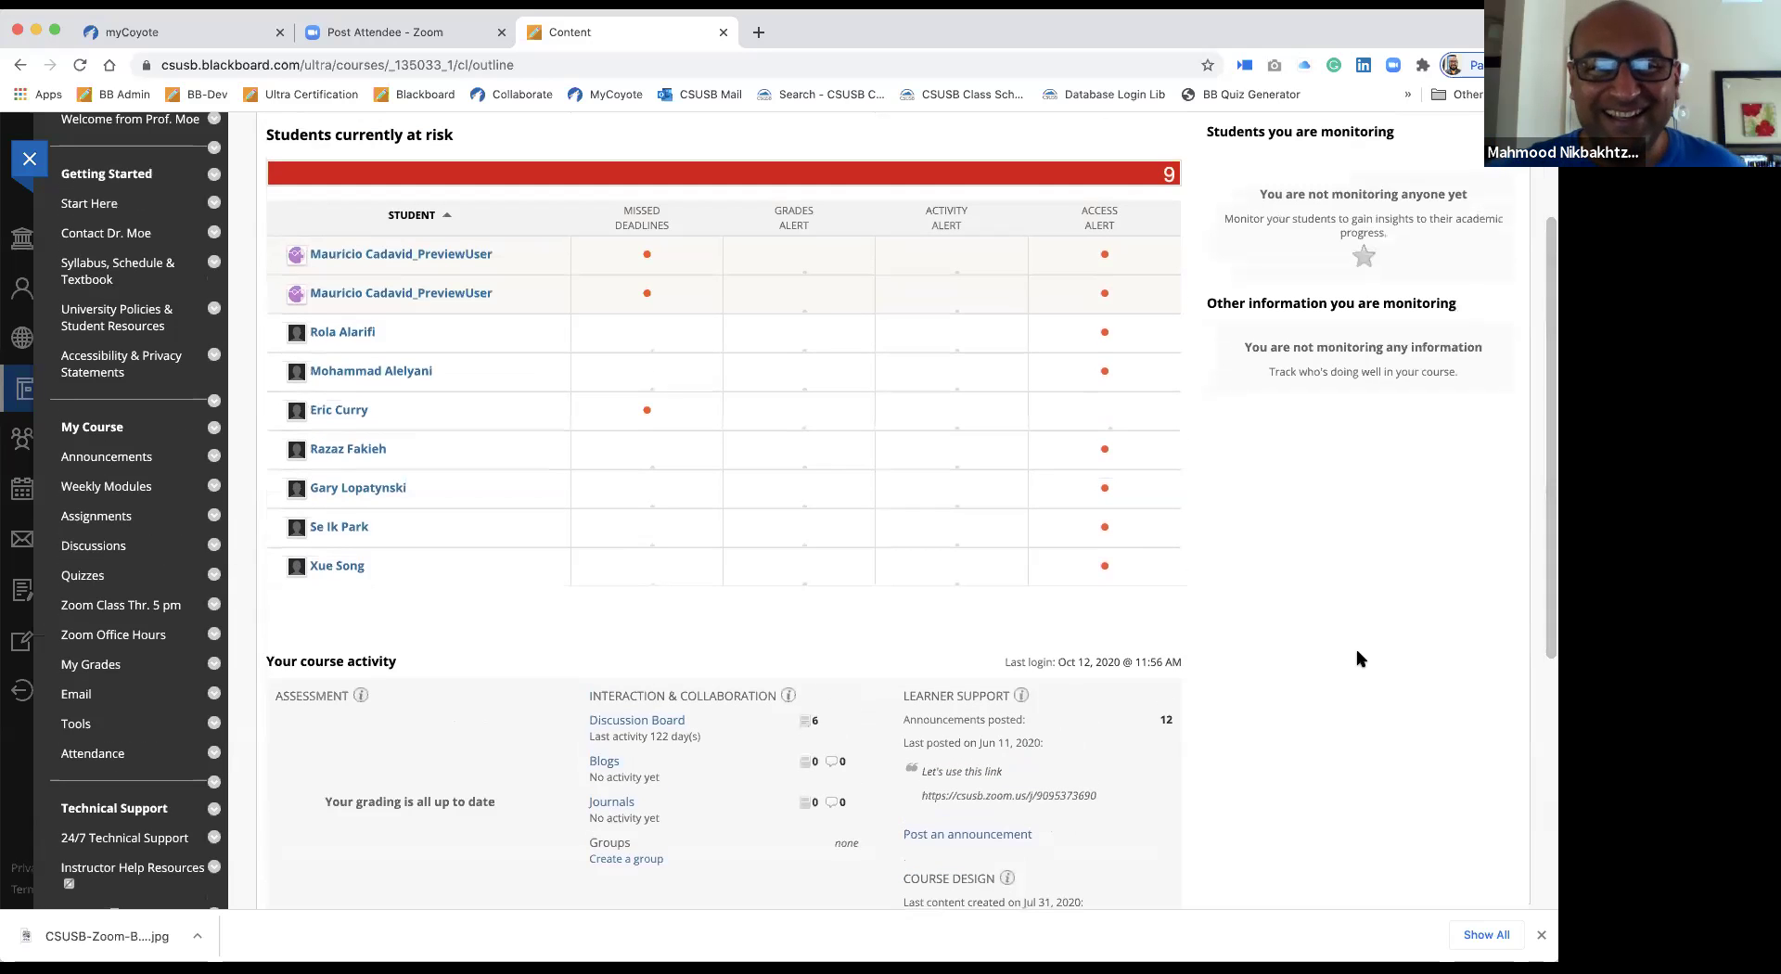
scroll(1359, 659, up, 2)
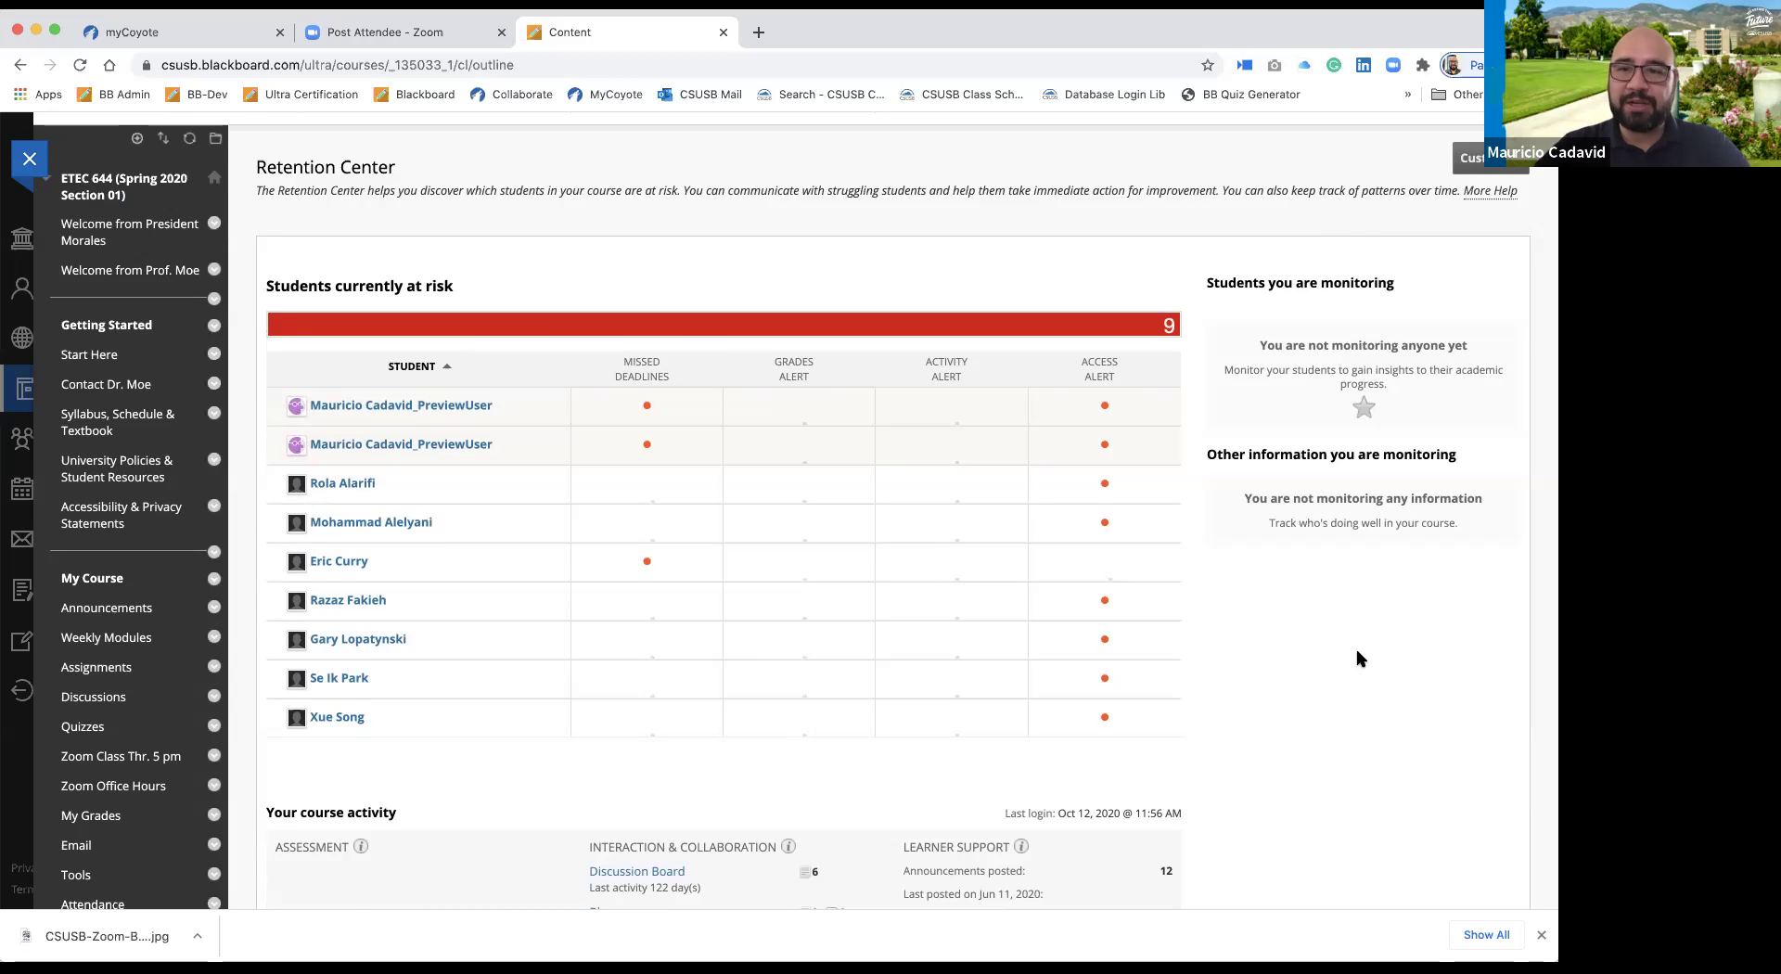
scroll(1359, 659, up, 1)
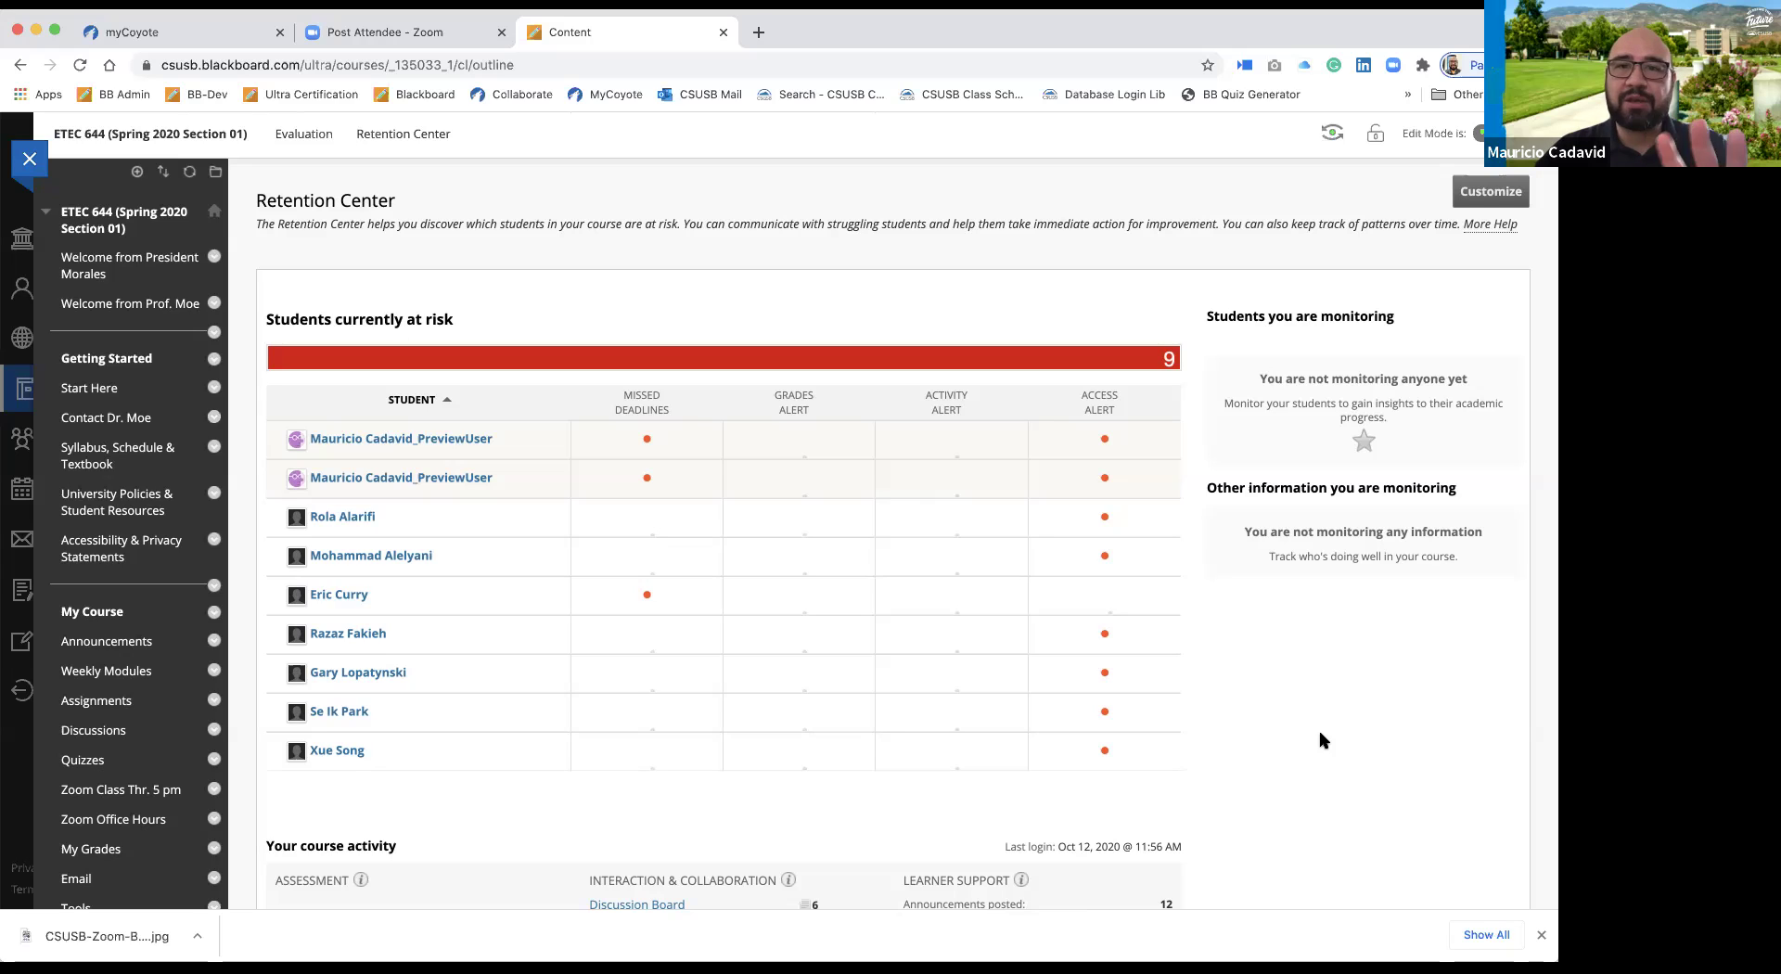
click(639, 402)
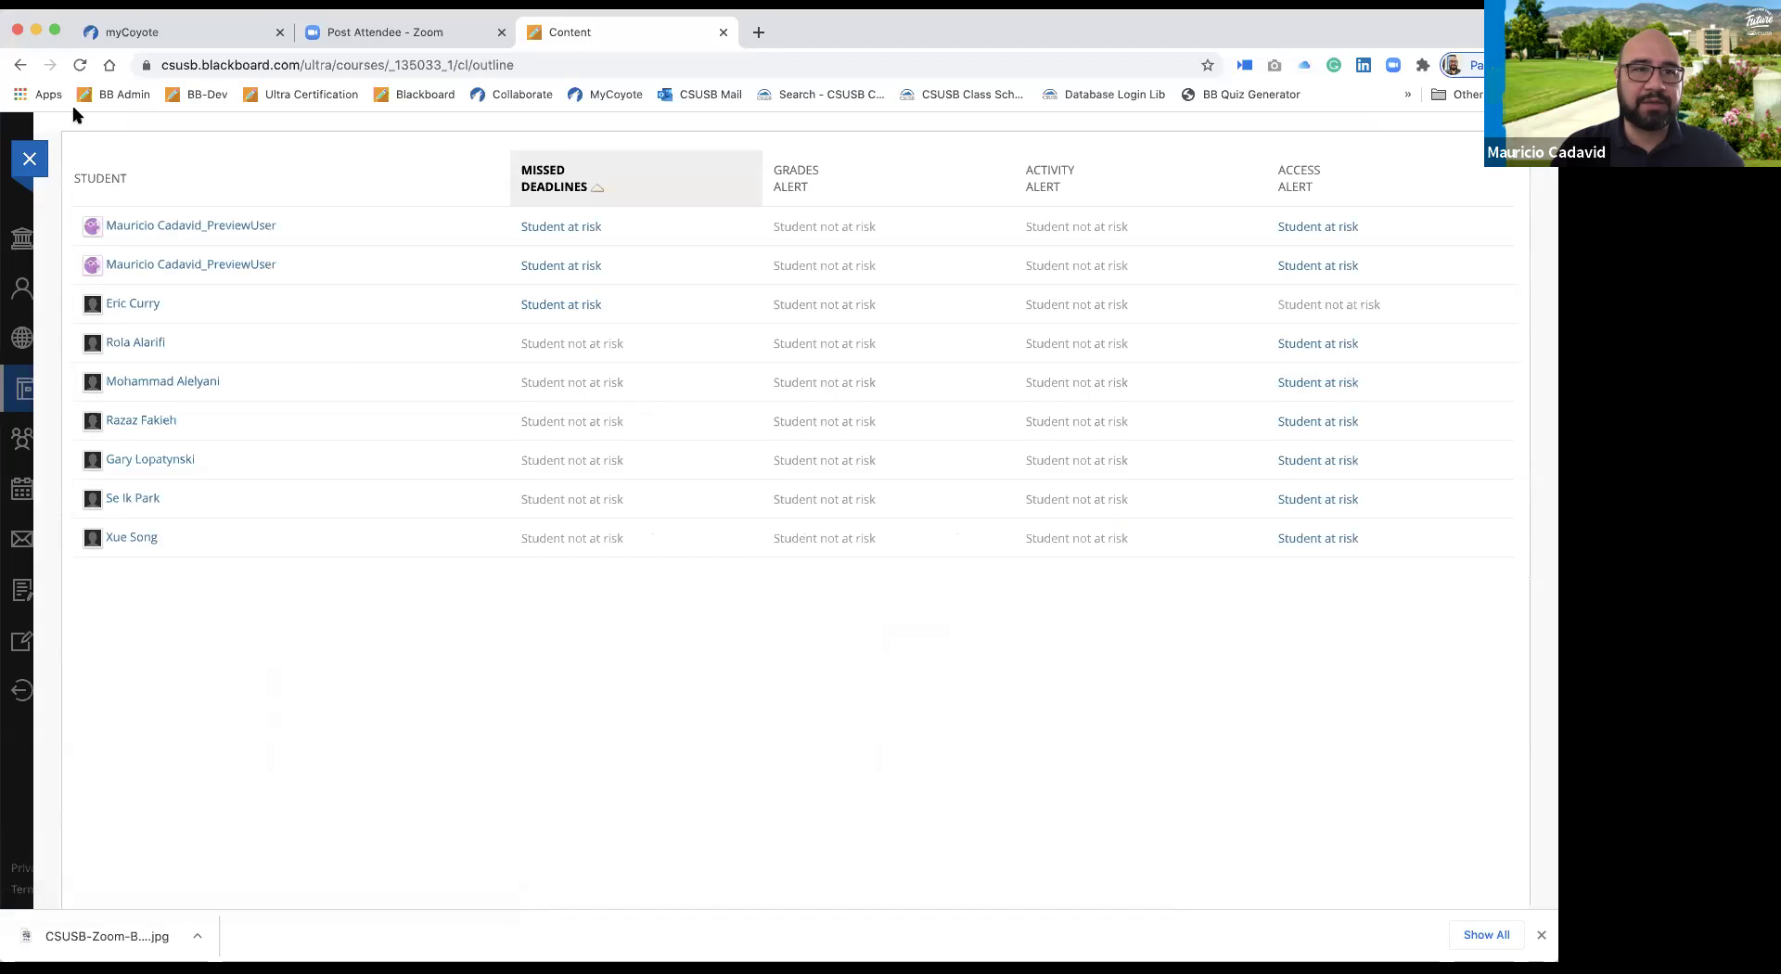
Return from the Missed Deadlines table to the full Retention Center page.
scroll(769, 687, left, 5)
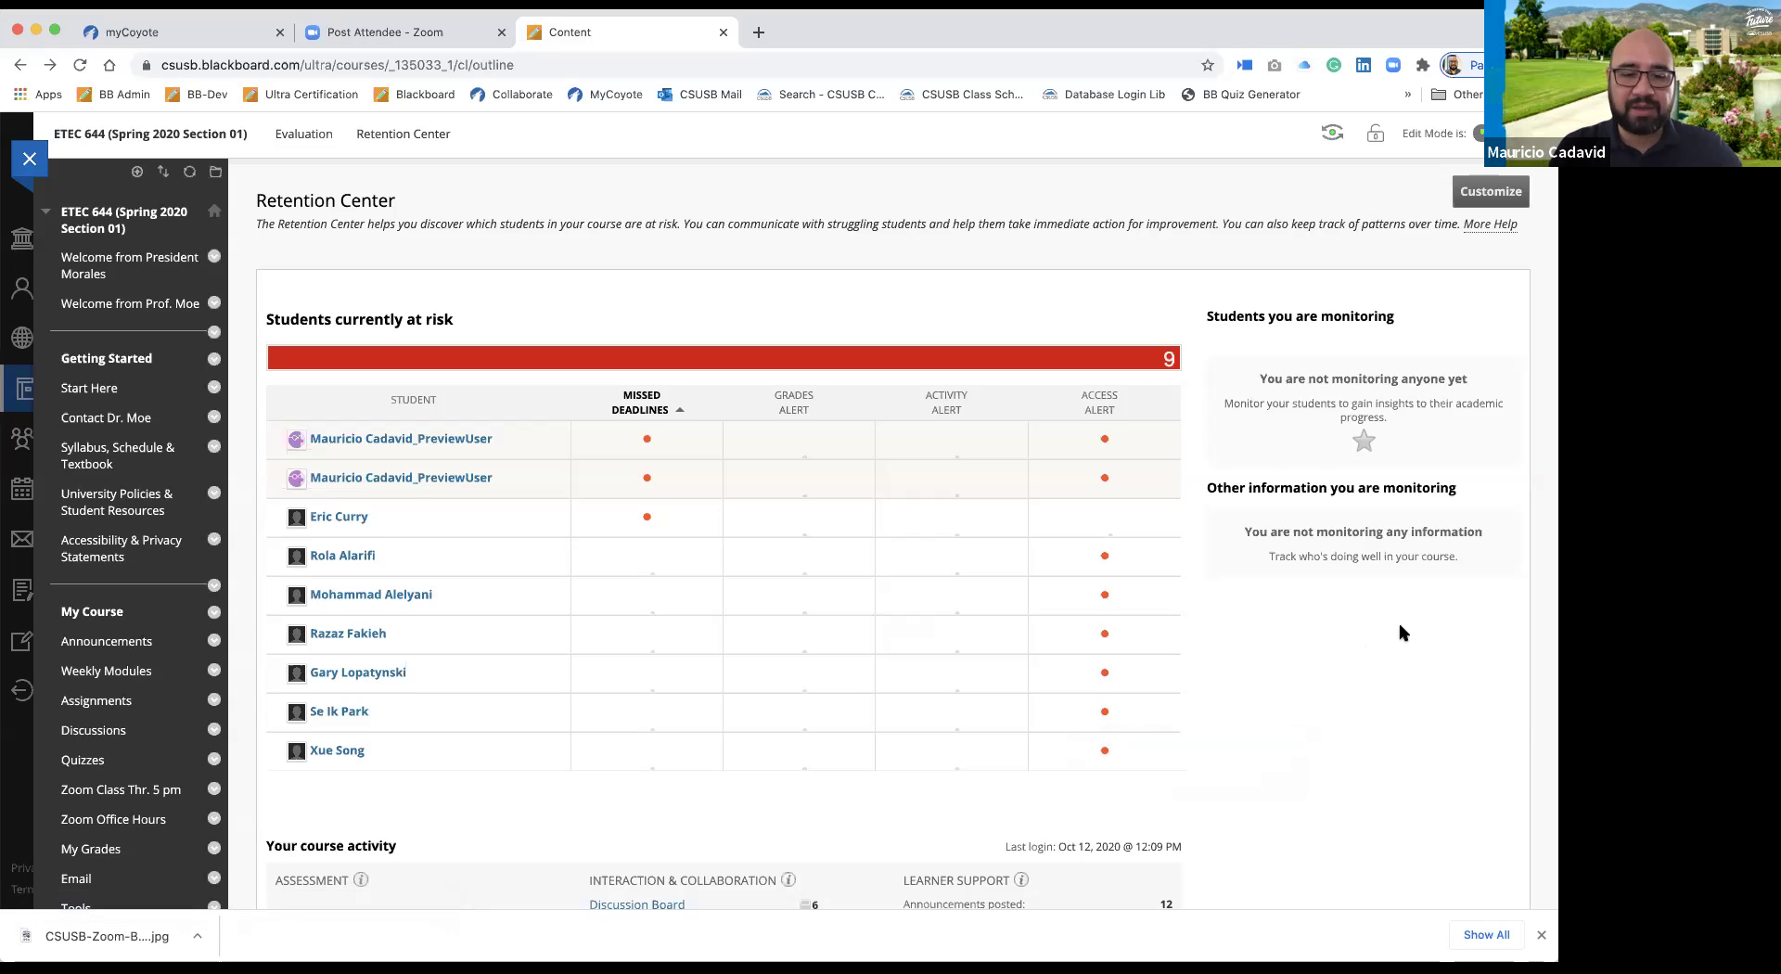
Review the course activity summary: grading up to date, 12 announcements and 6 discussion items.
scroll(1401, 632, down, 1)
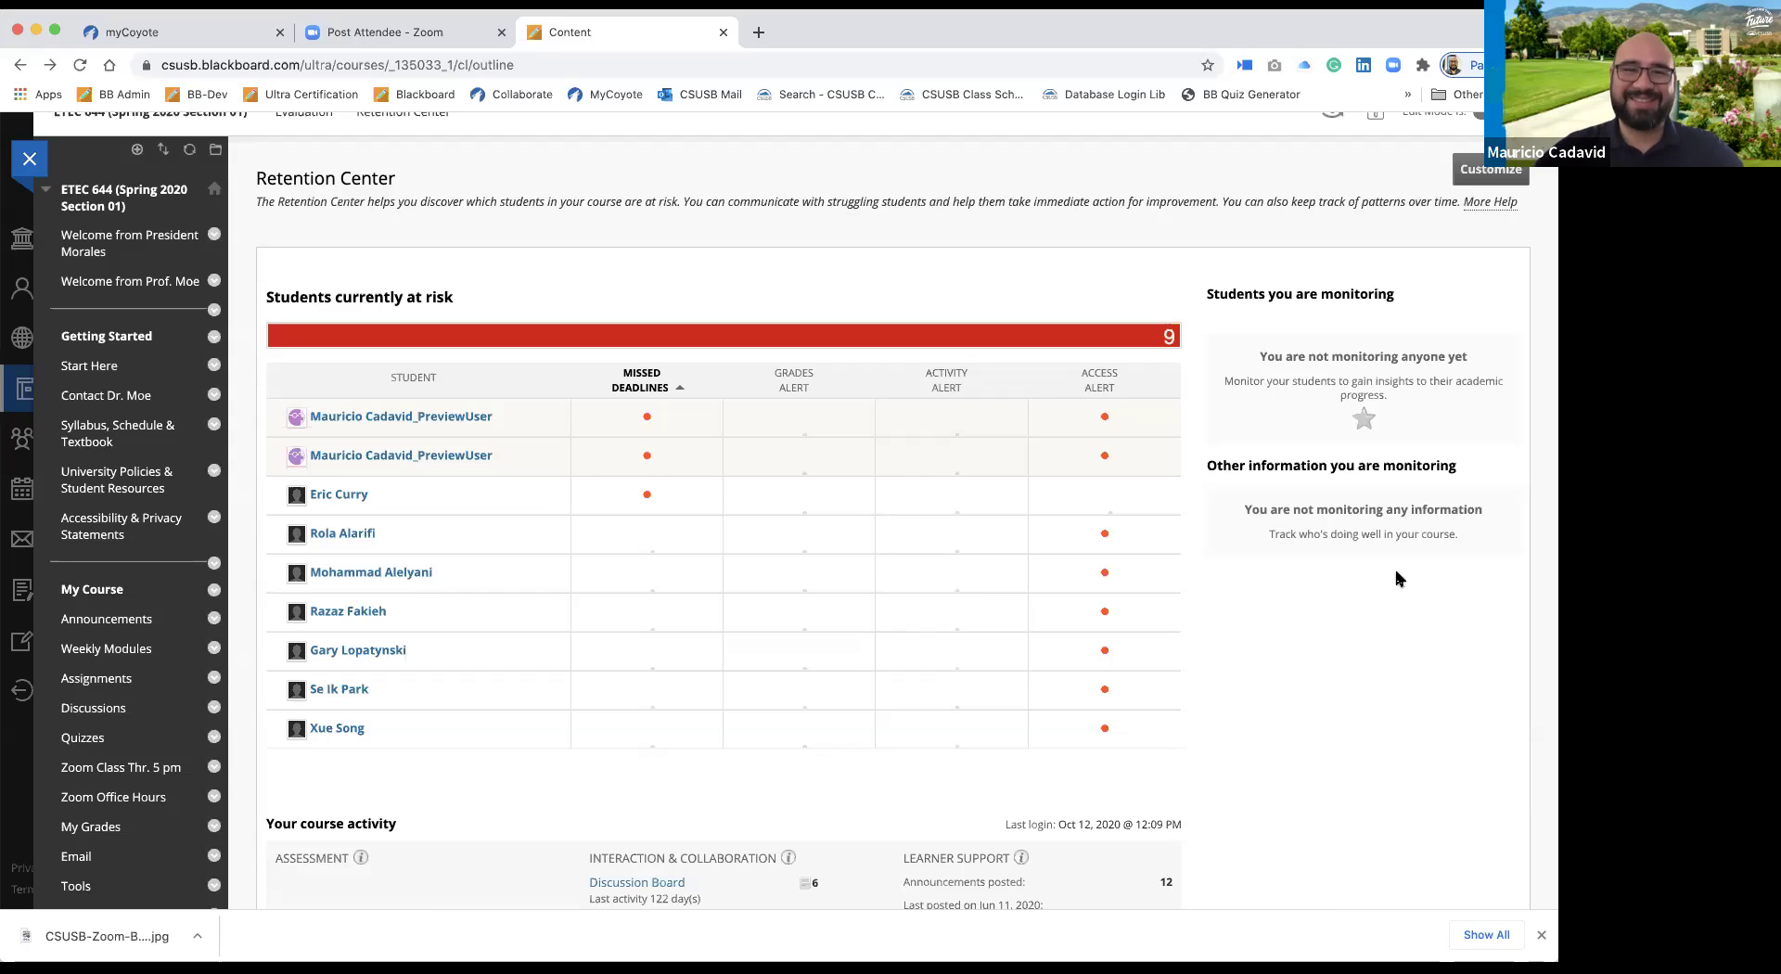
scroll(1398, 578, down, 5)
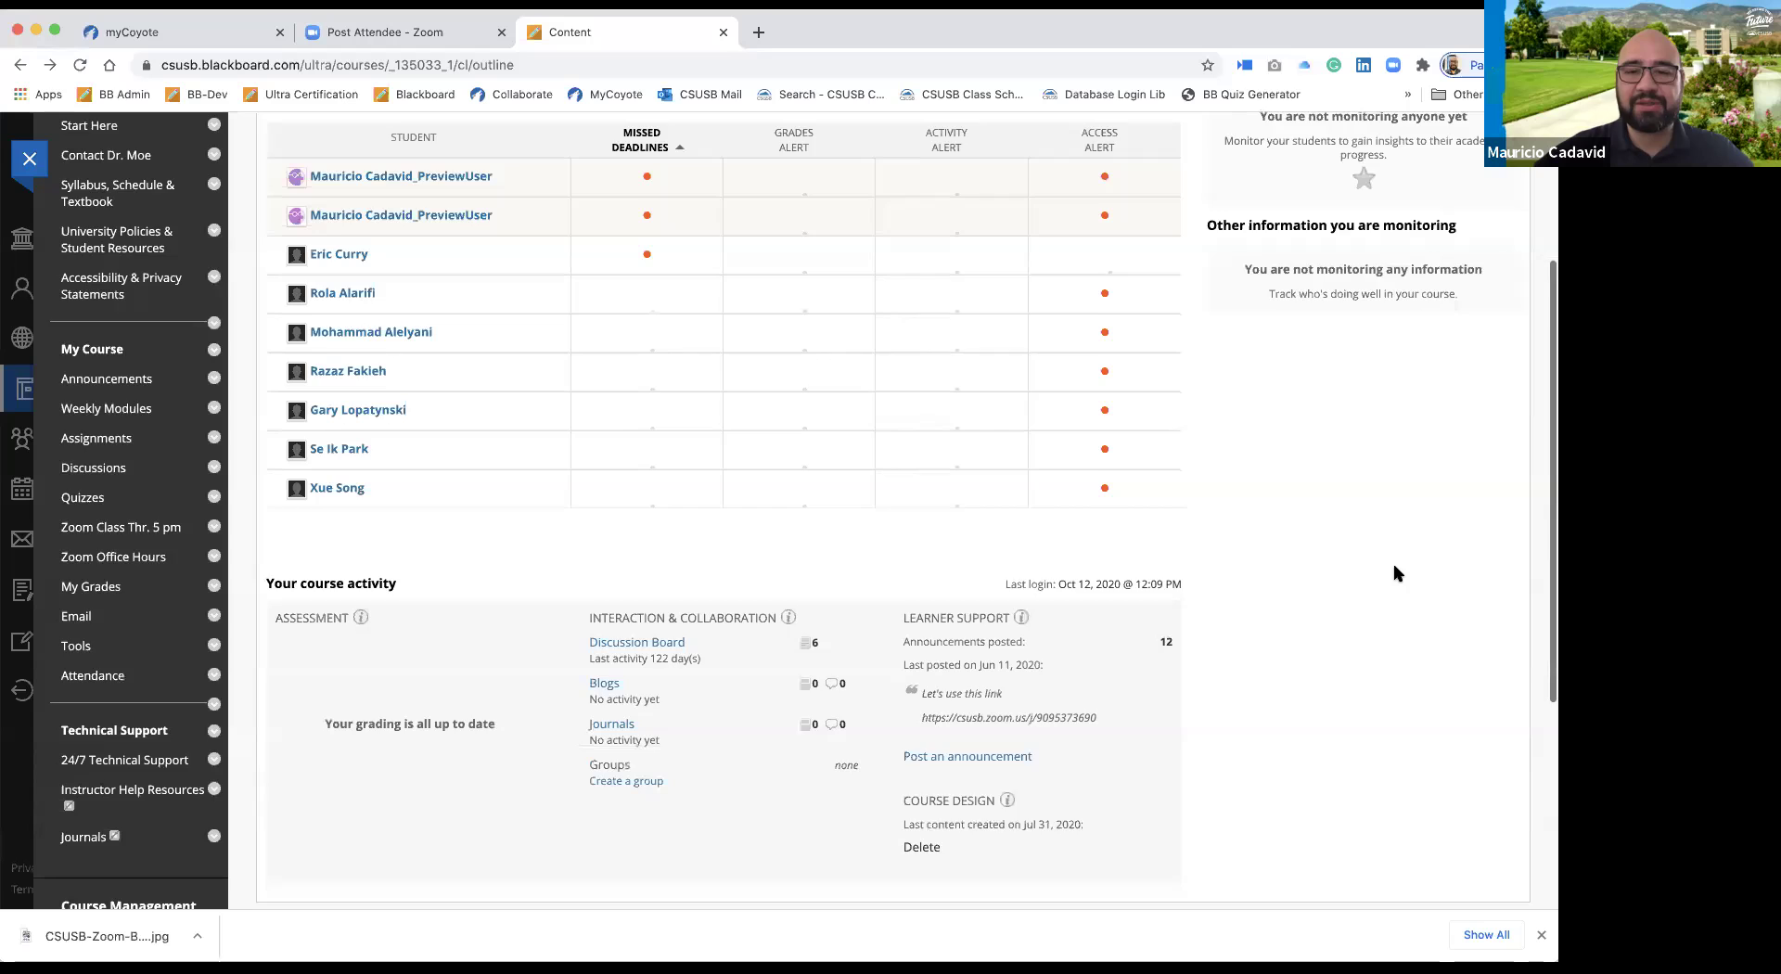
scroll(1398, 574, down, 1)
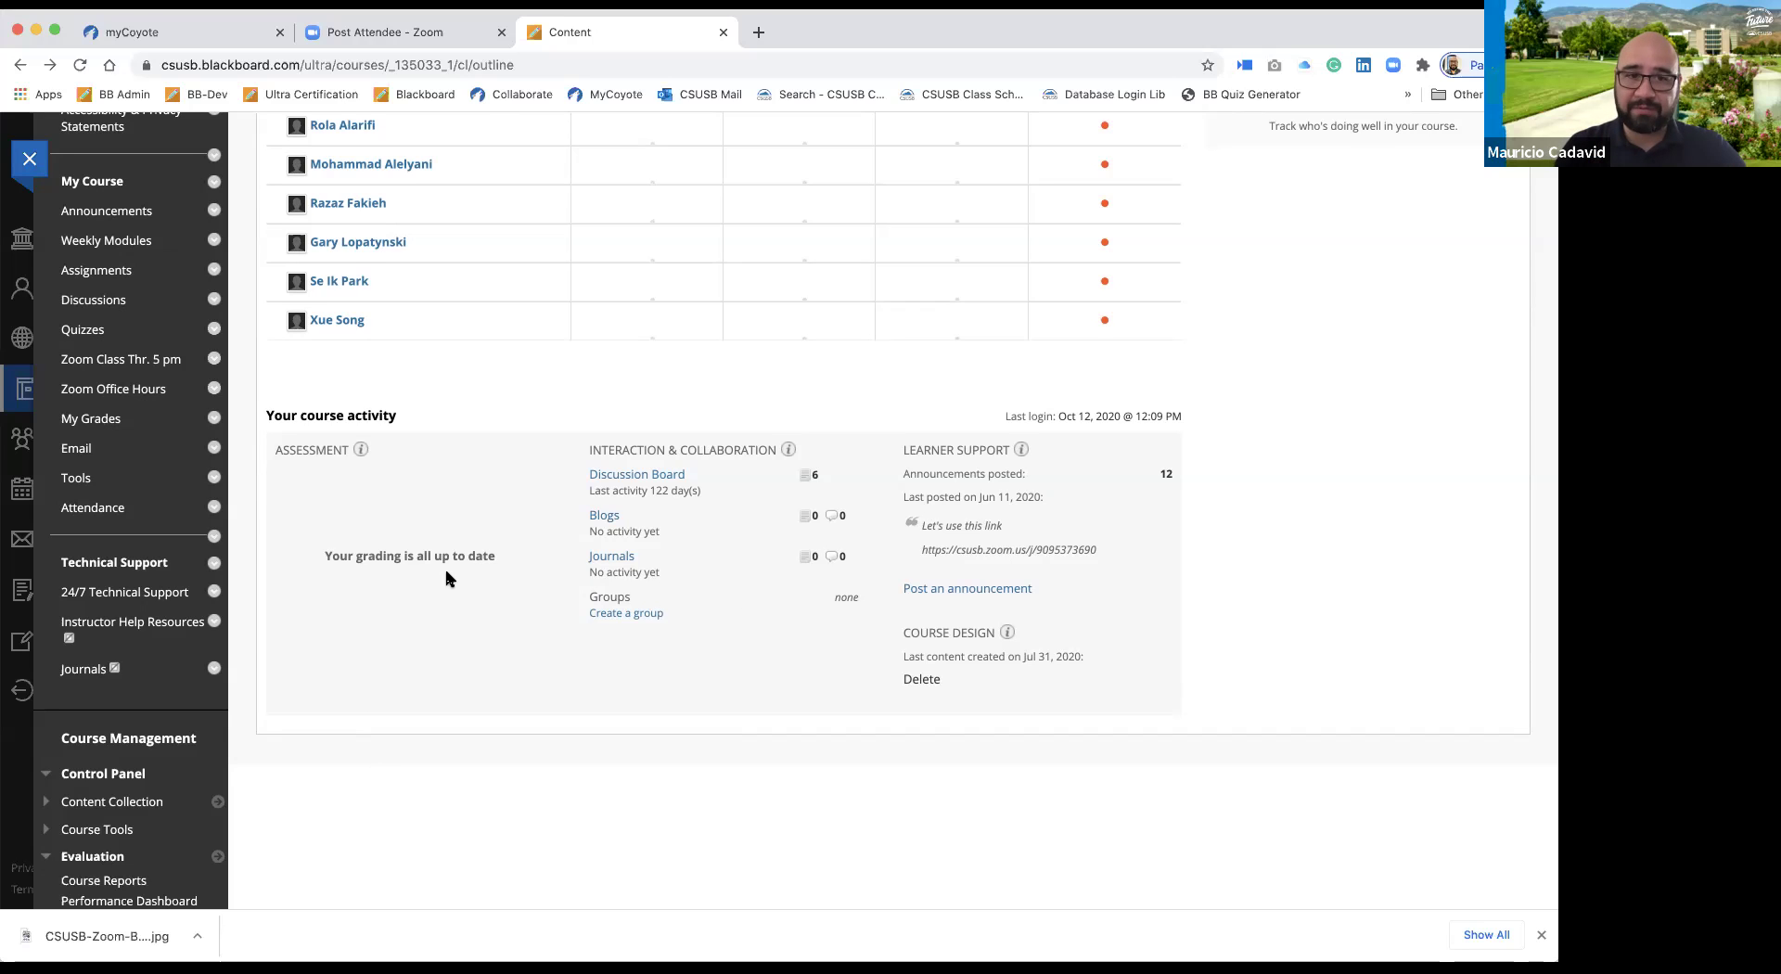
scroll(446, 578, up, 2)
scroll(445, 580, down, 3)
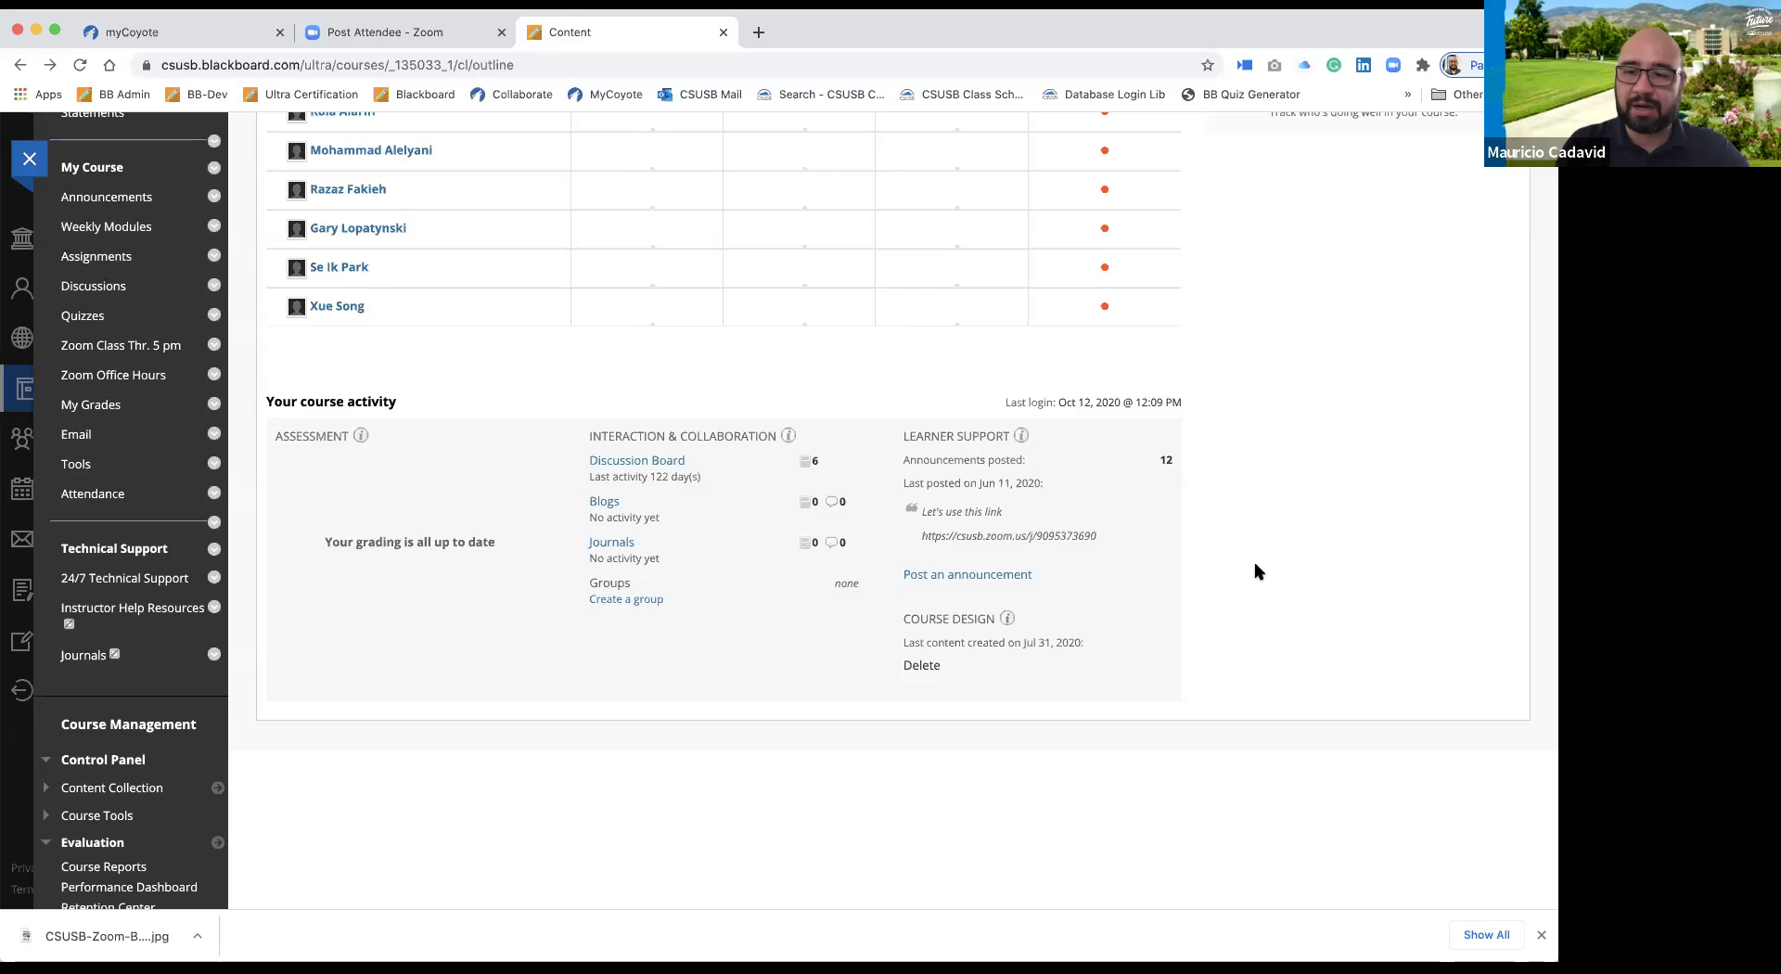
scroll(1257, 570, up, 3)
scroll(1257, 571, up, 3)
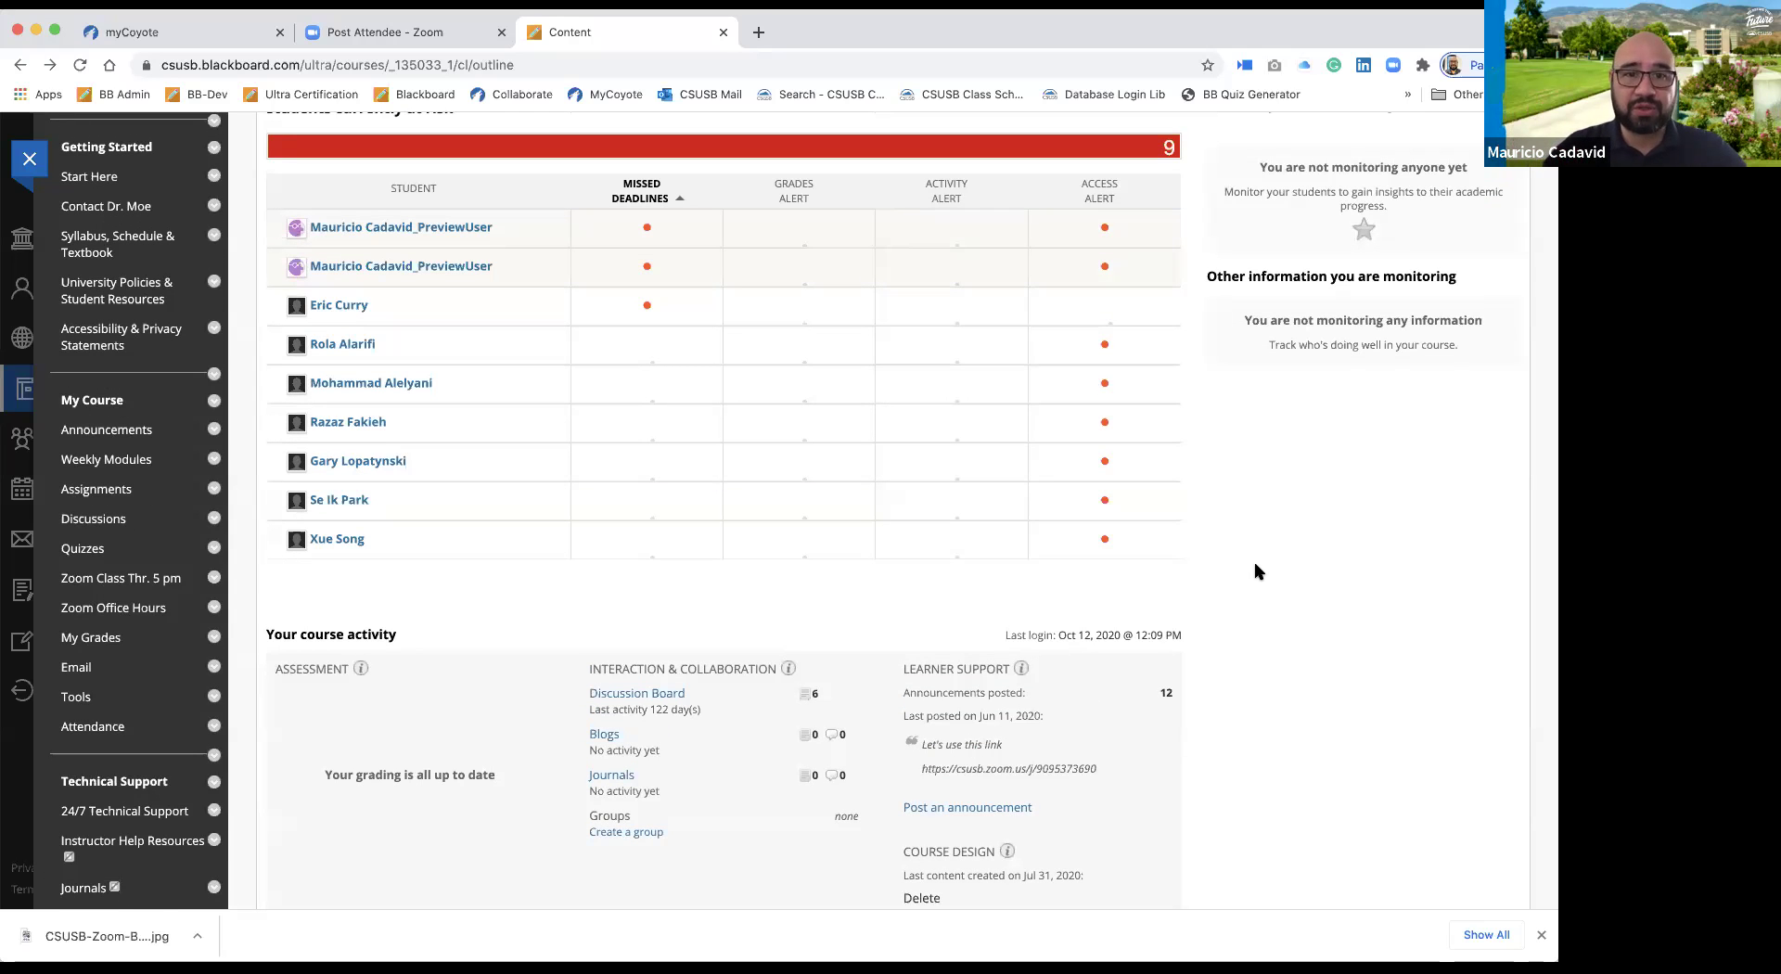
scroll(1257, 571, up, 4)
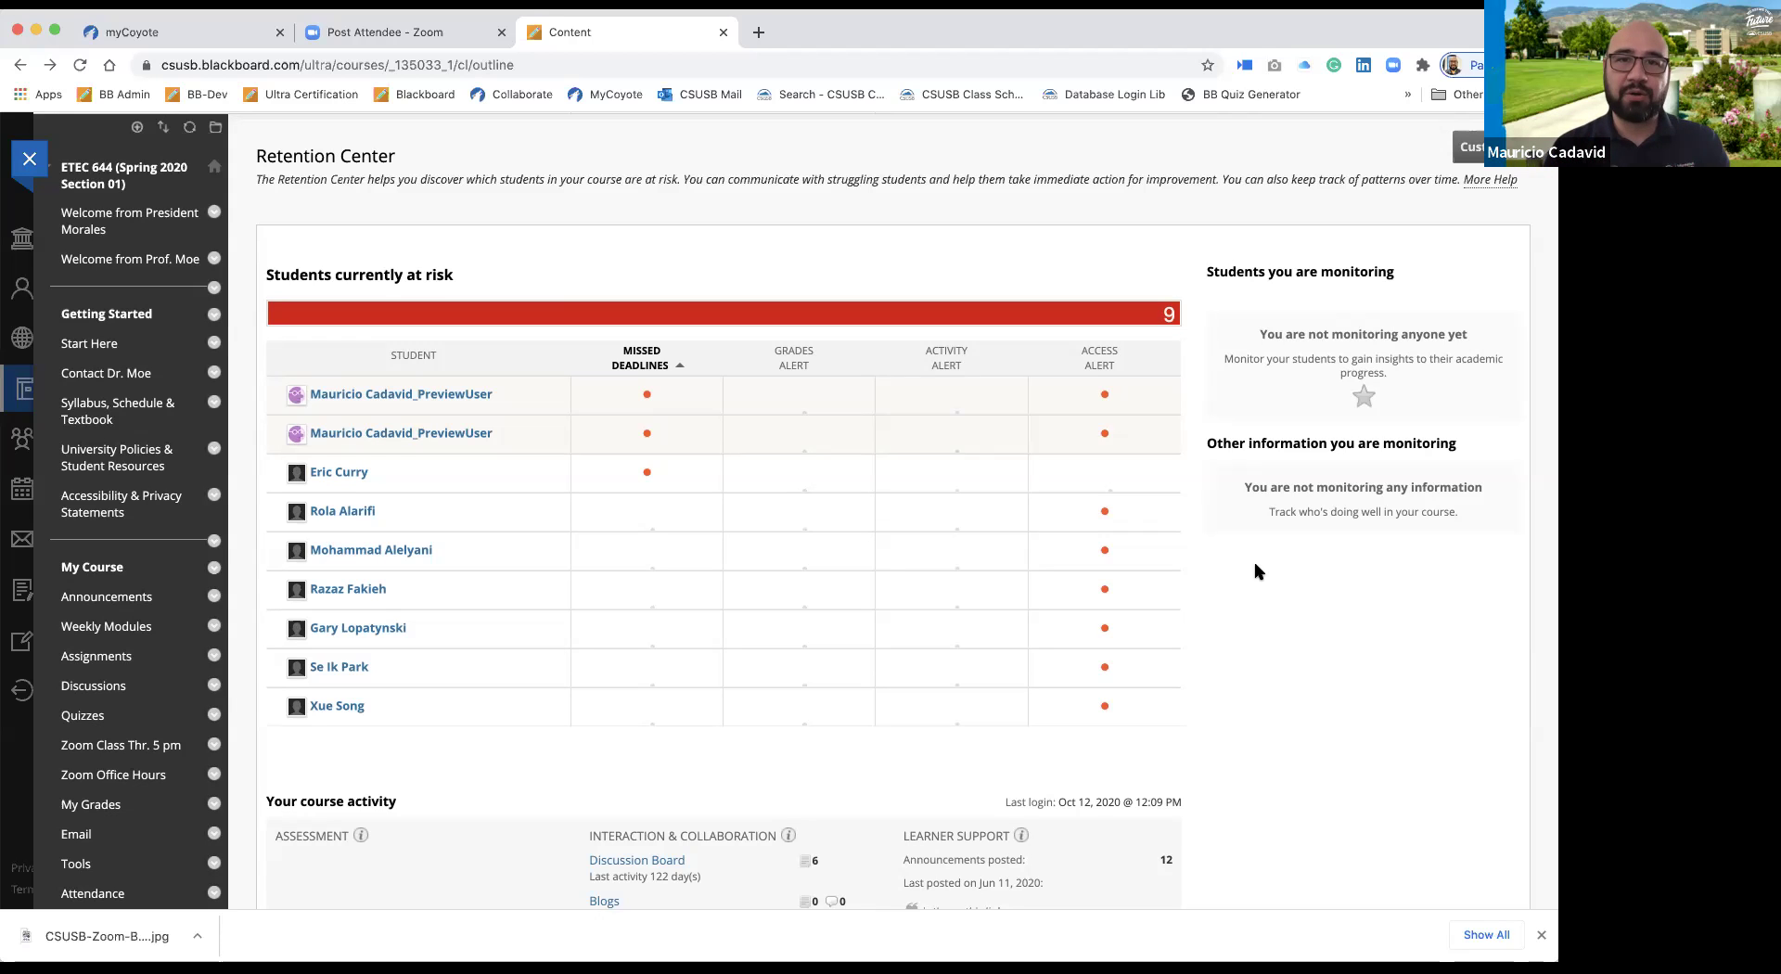
scroll(1257, 570, down, 7)
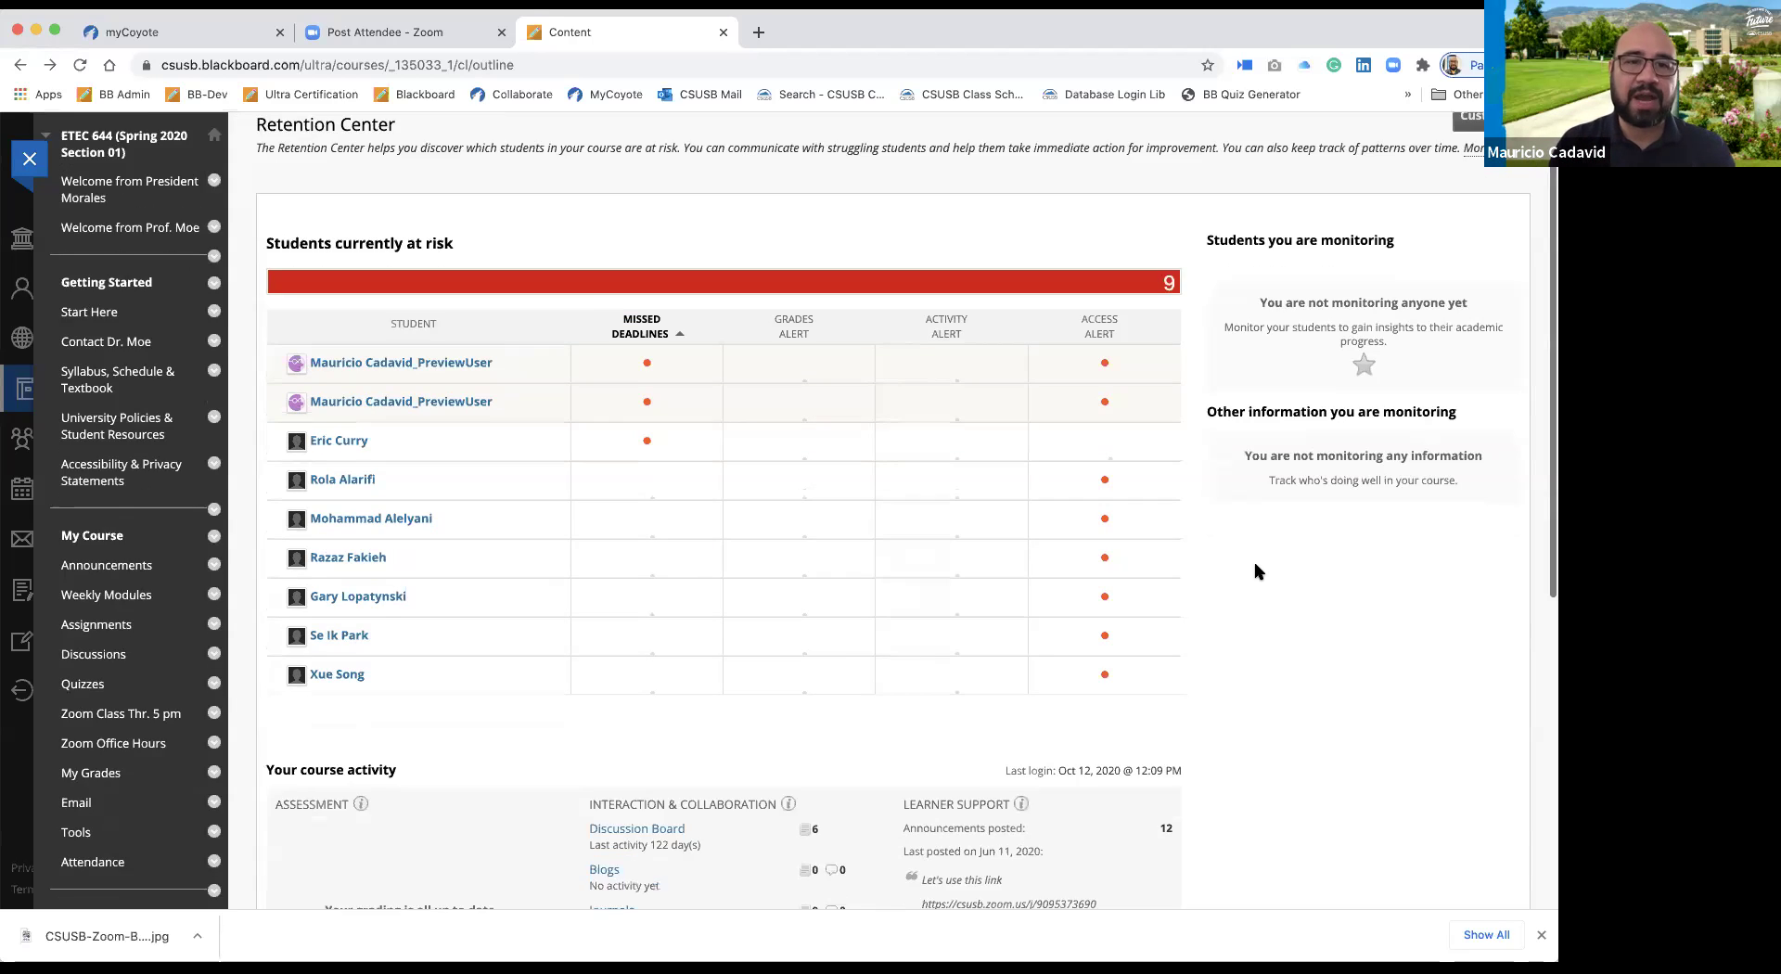
scroll(1257, 570, down, 5)
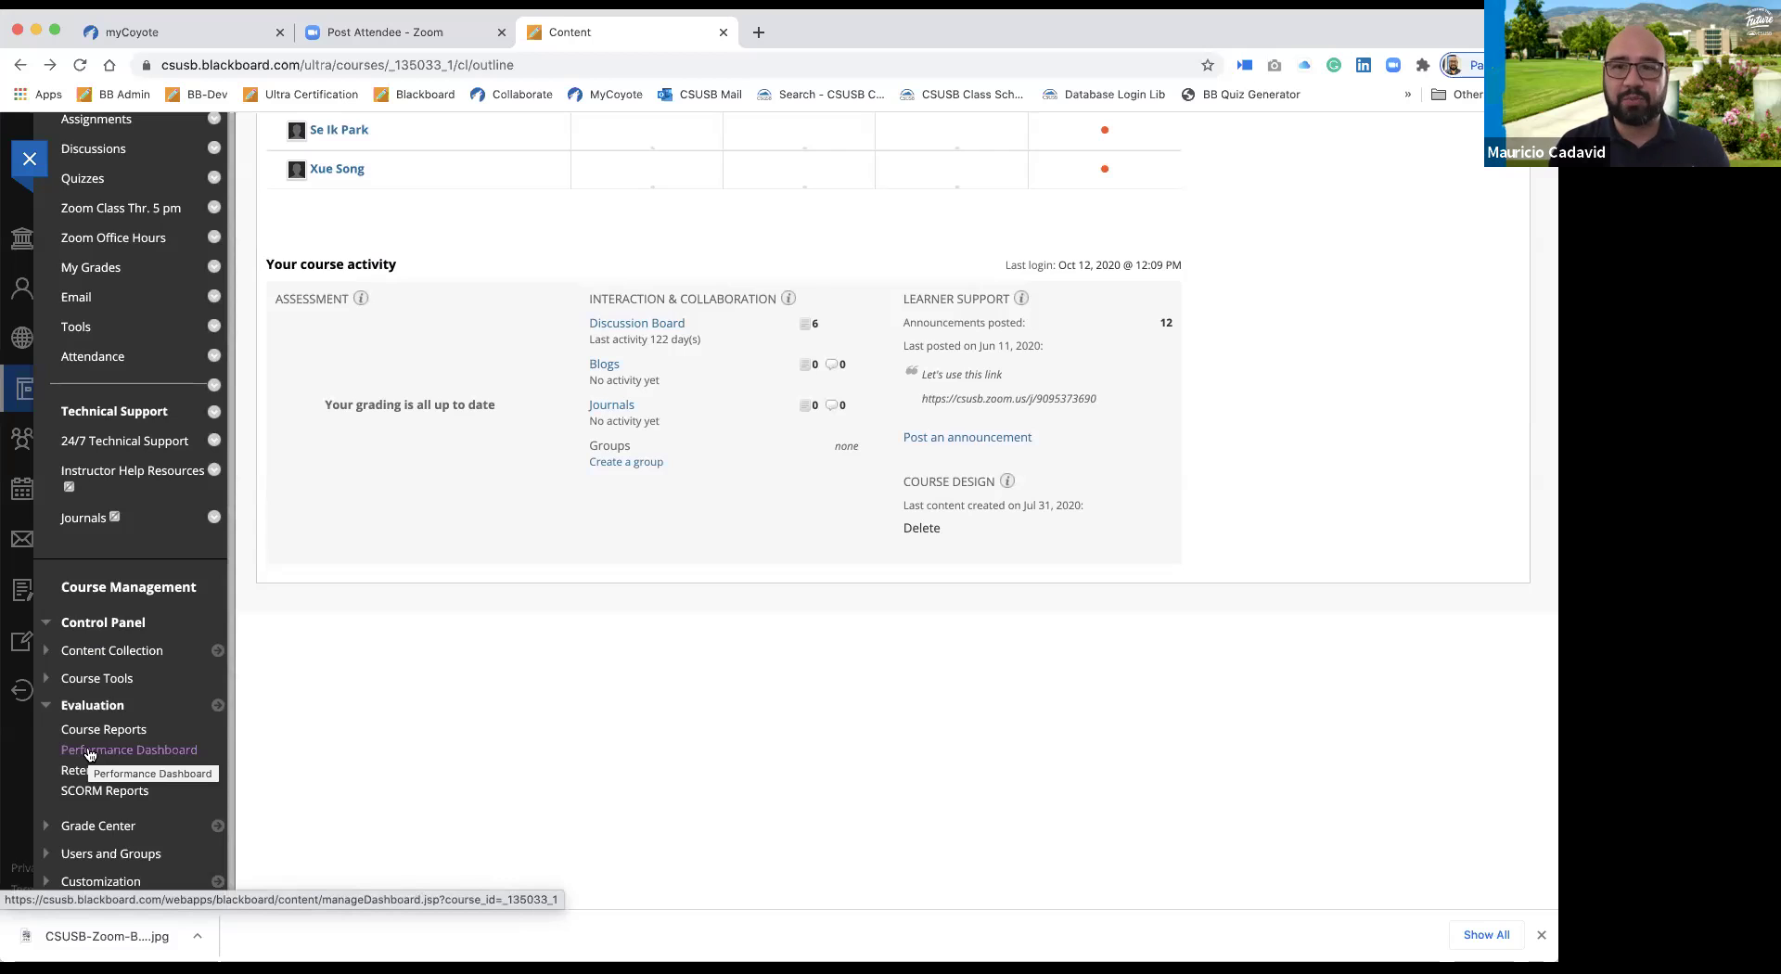
scroll(90, 753, down, 1)
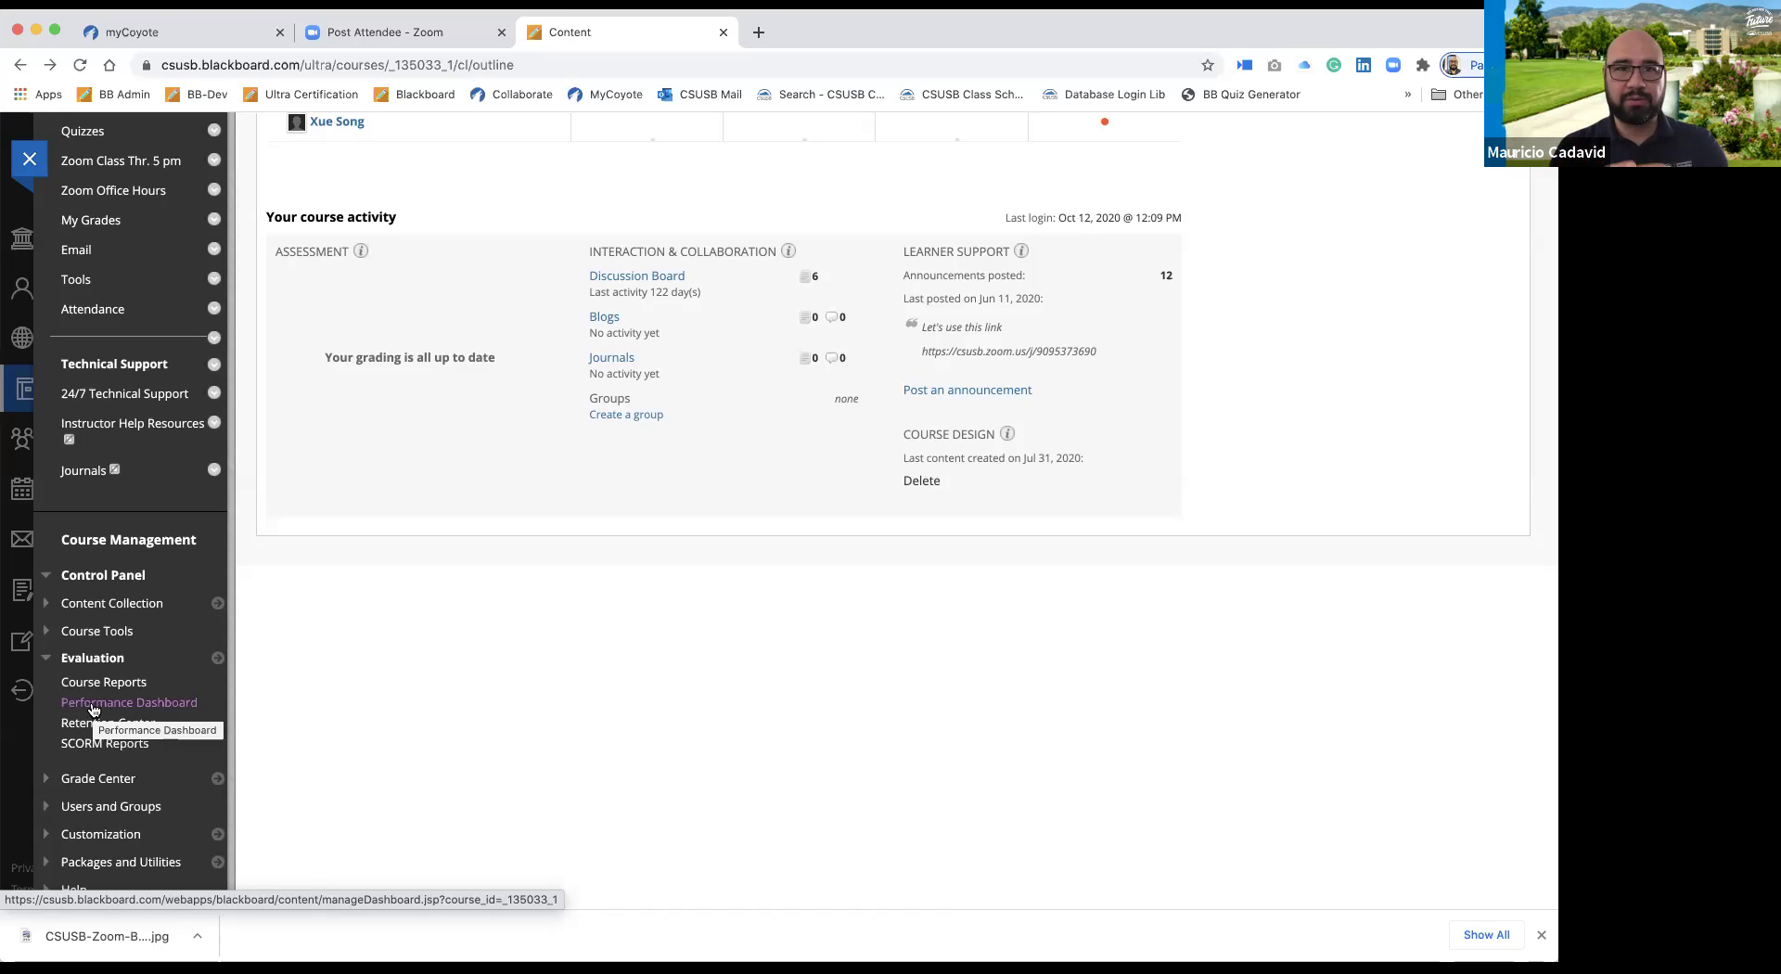
Open the Performance Dashboard and review each user's last access, discussion posts and Retention Center counts.
click(92, 704)
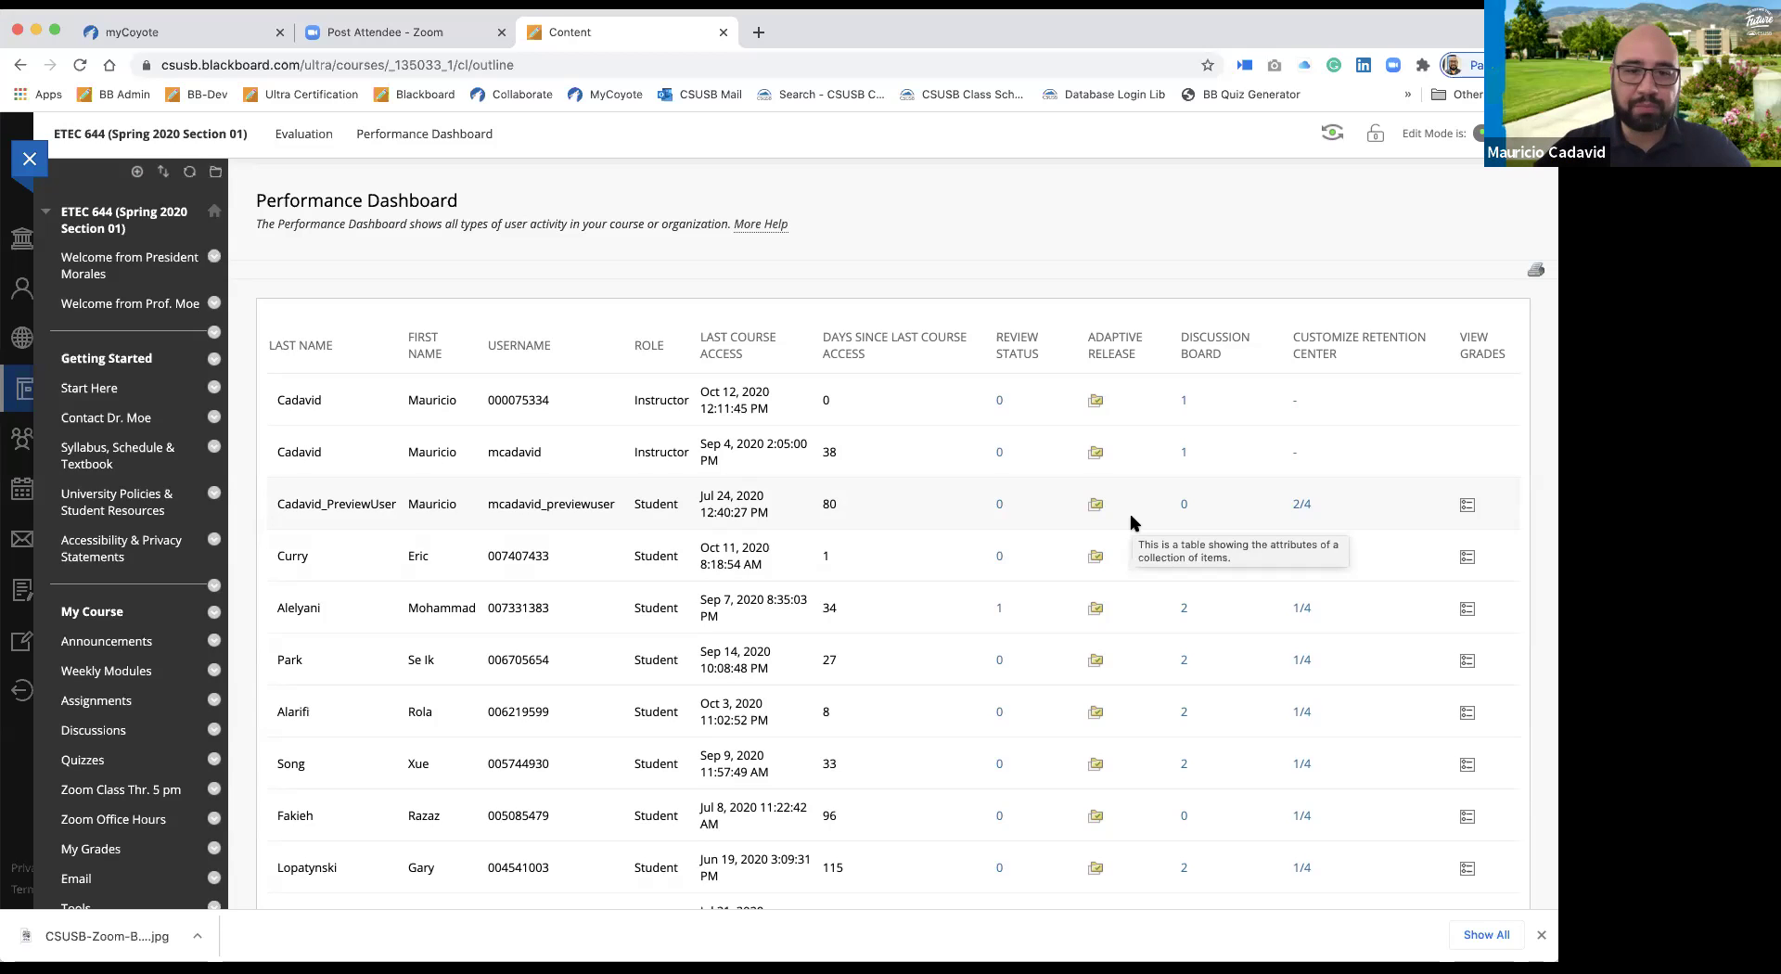
scroll(1113, 557, down, 2)
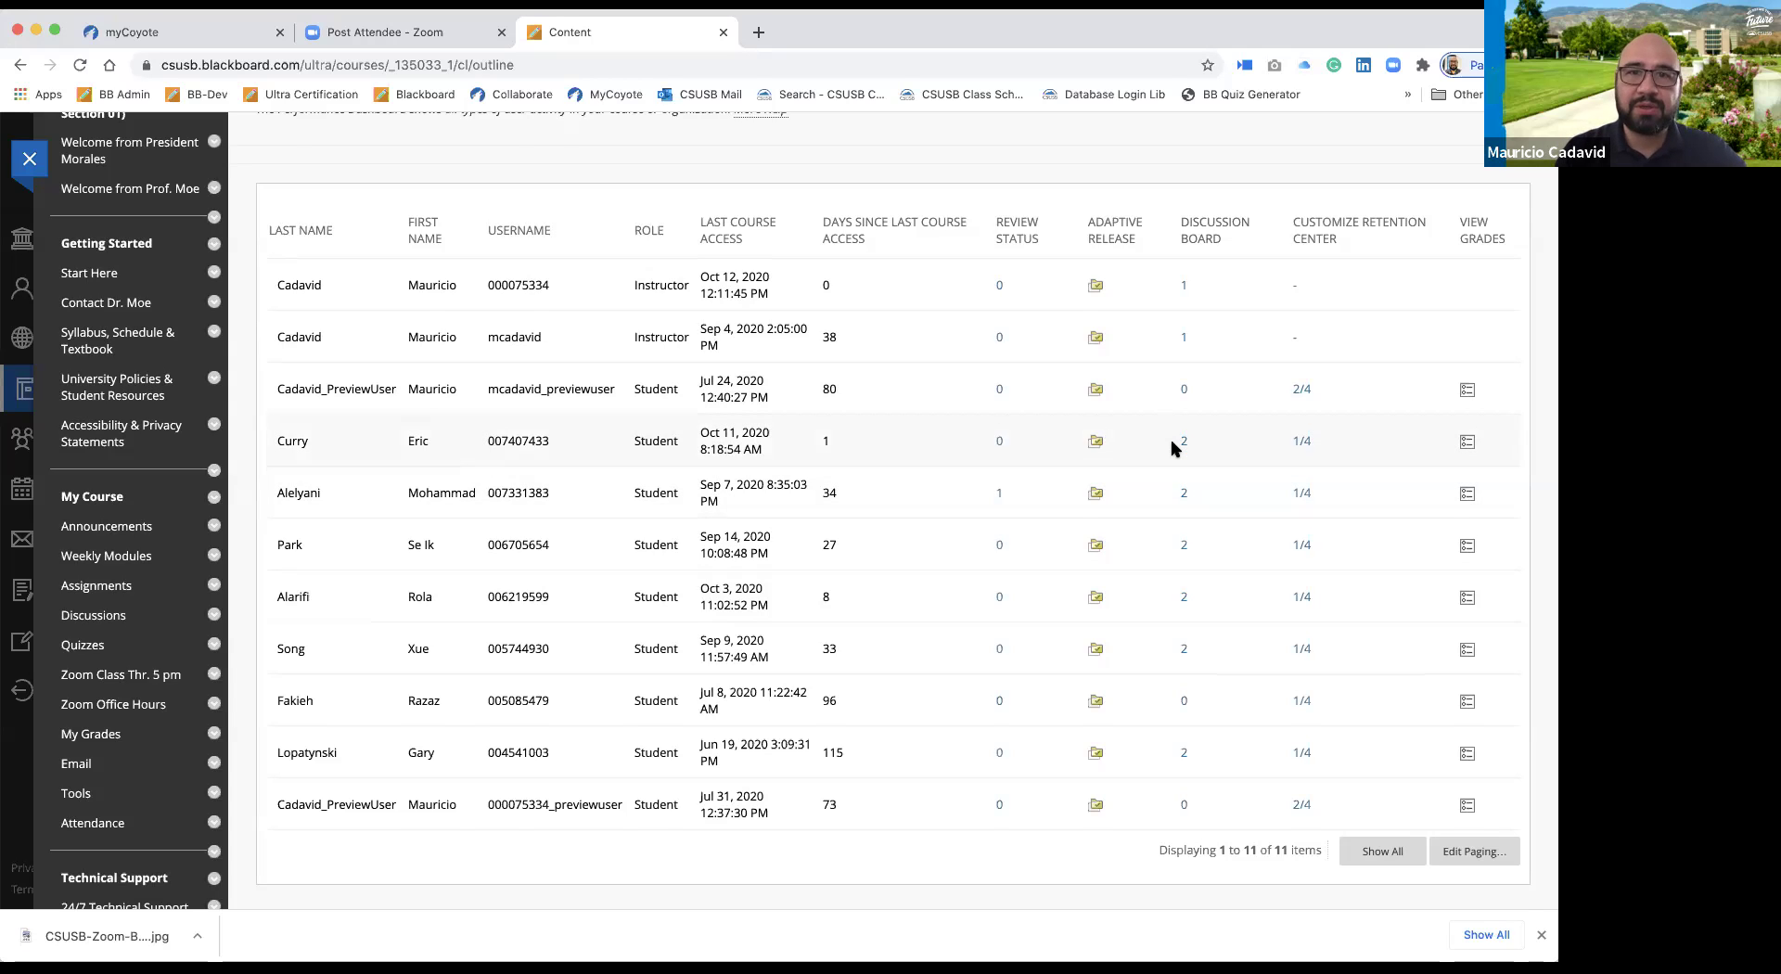
scroll(1174, 448, up, 3)
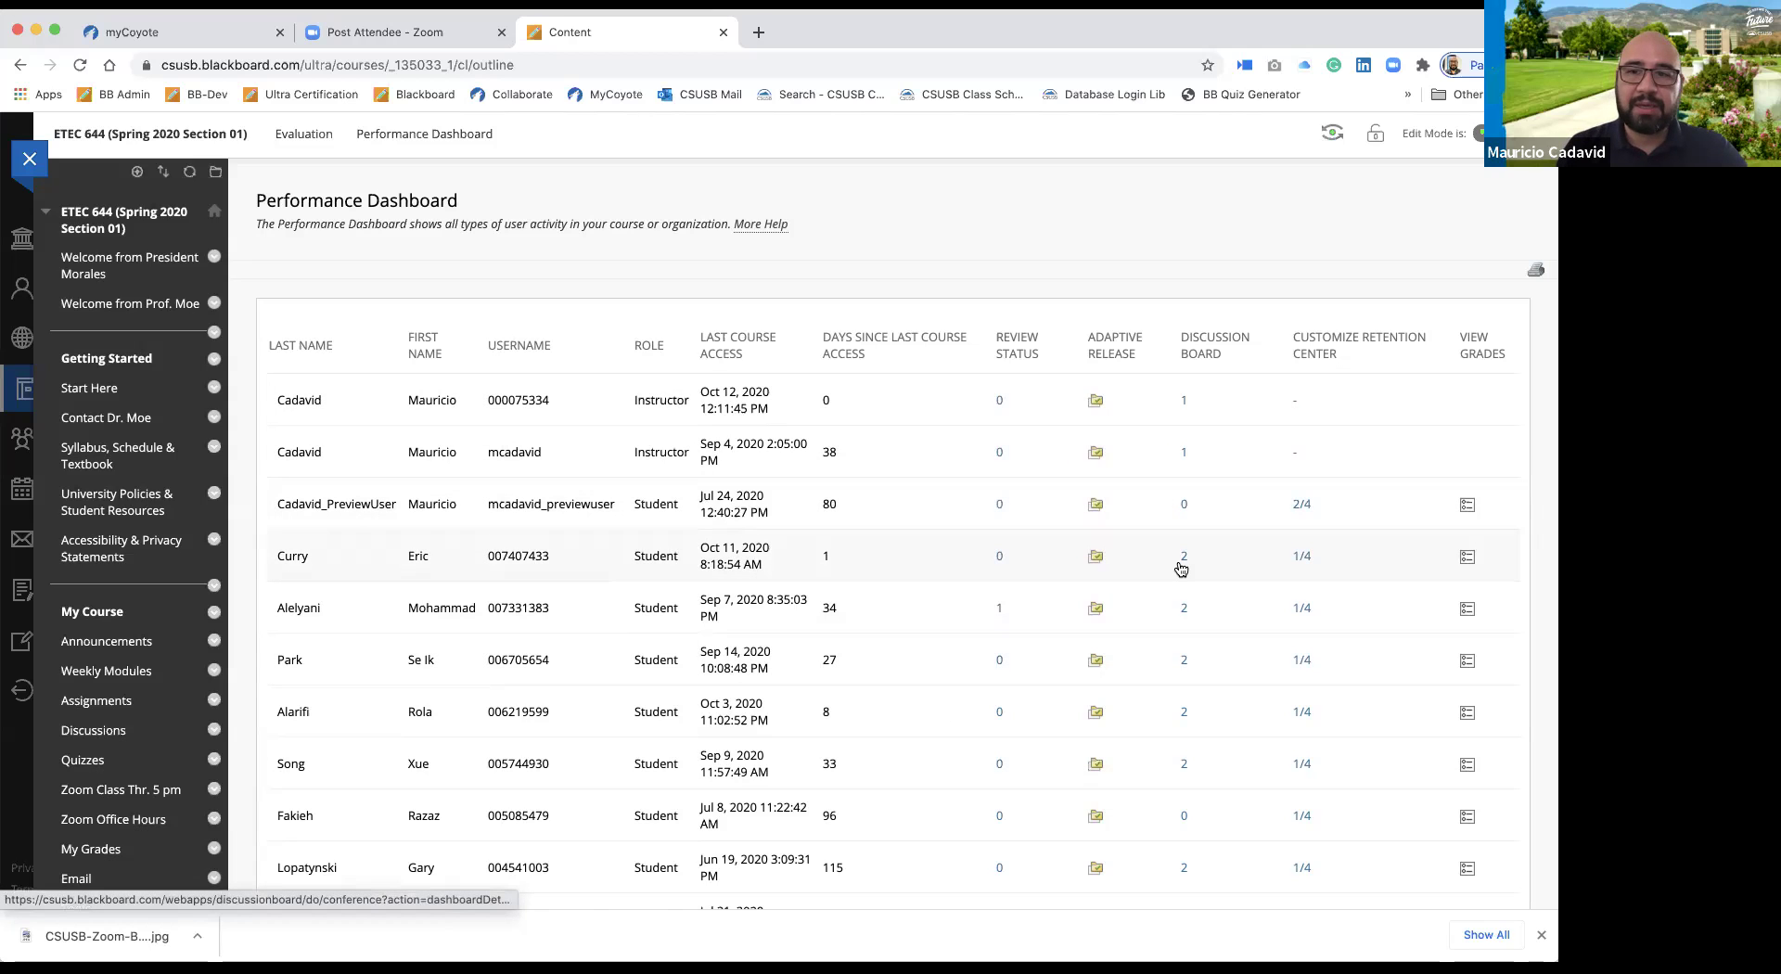
scroll(1181, 569, down, 1)
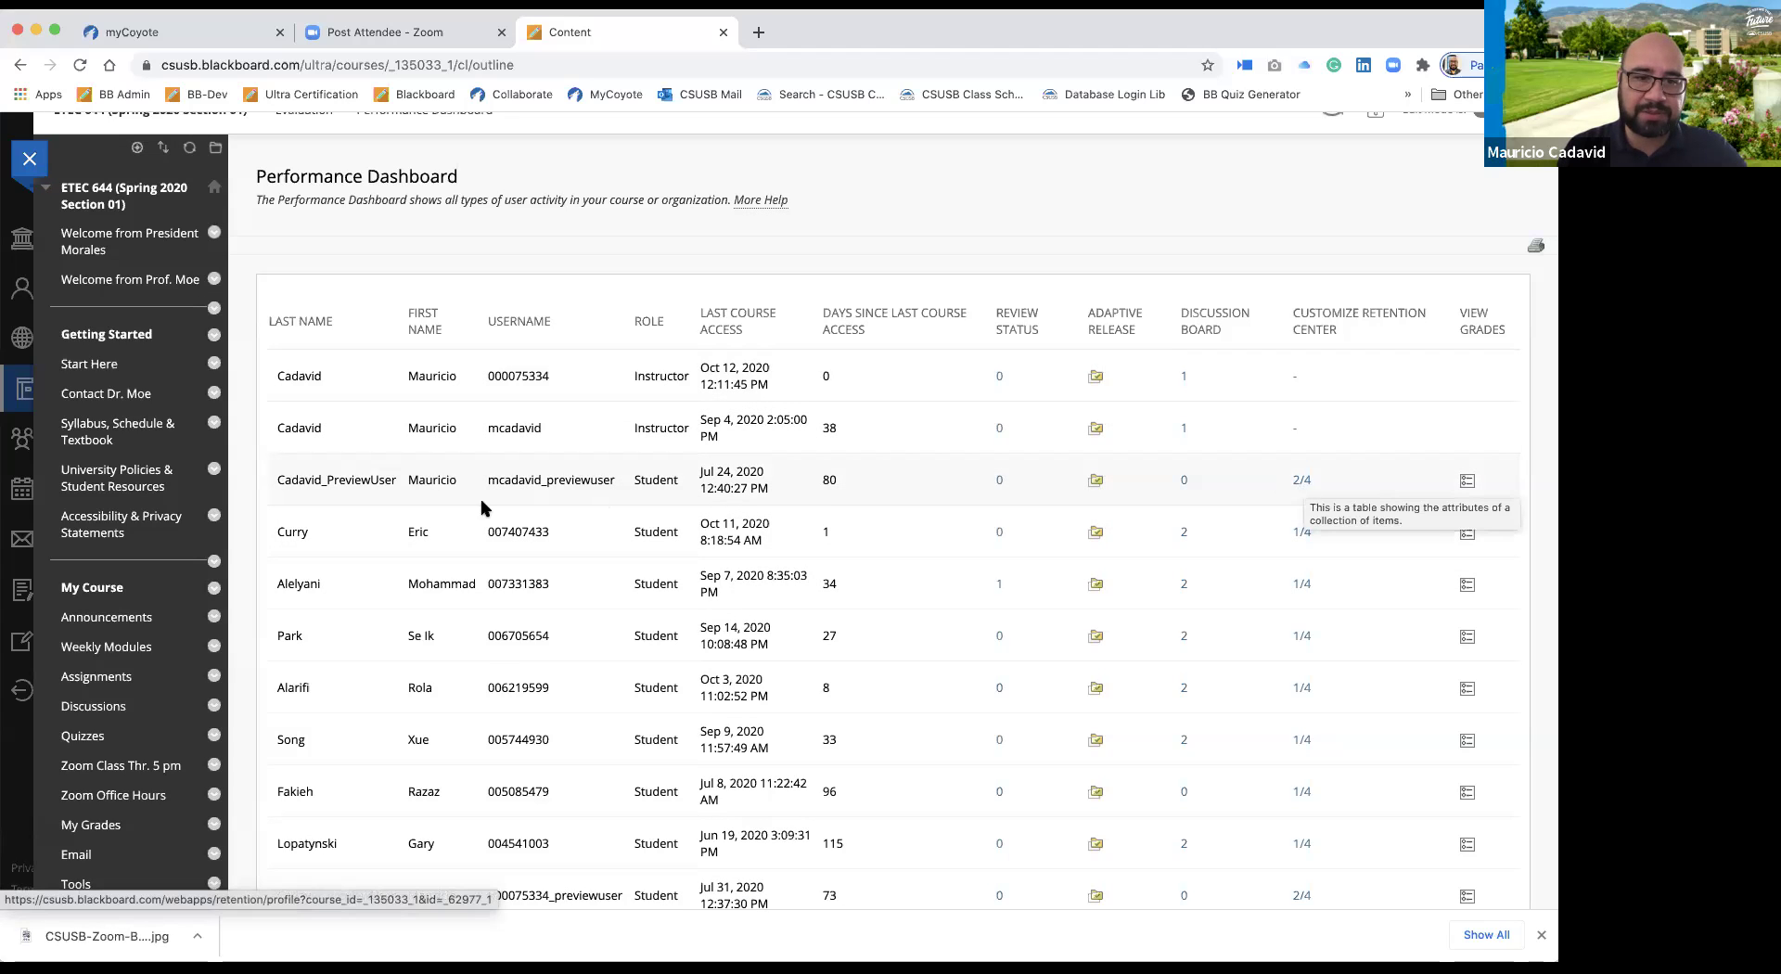
Set the student with the 1/4 Retention Center count to Monitored, then return to the Retention Center.
click(1301, 535)
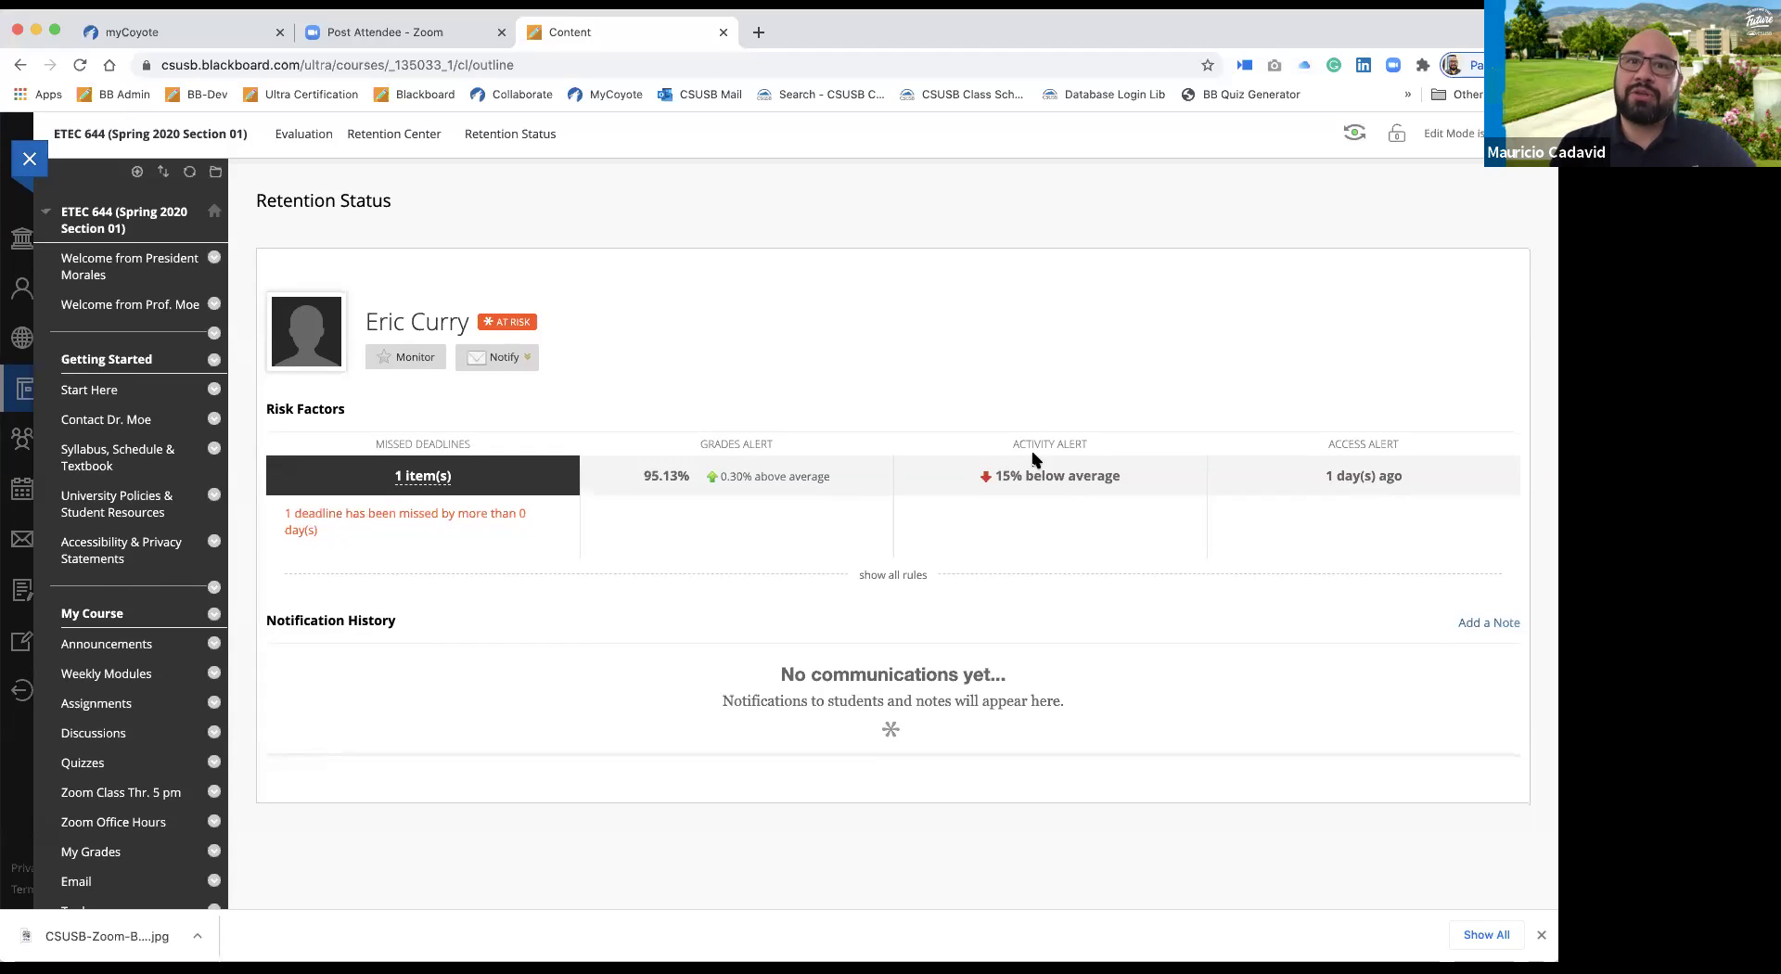
click(401, 361)
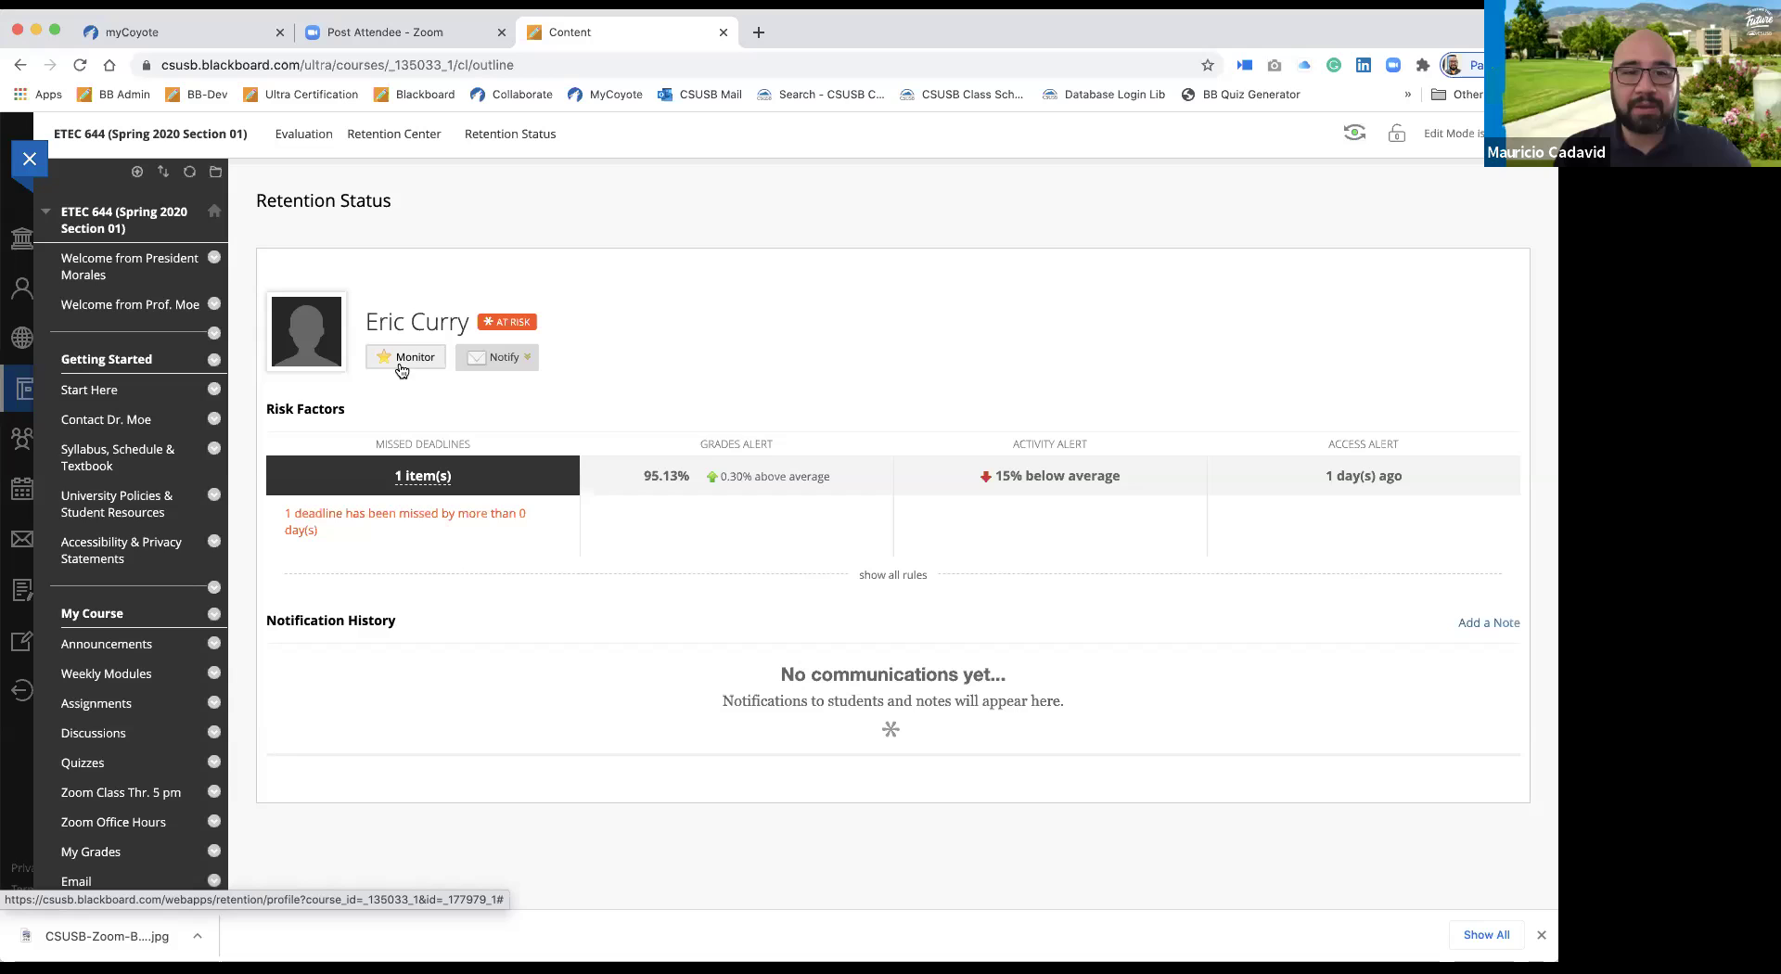
click(400, 369)
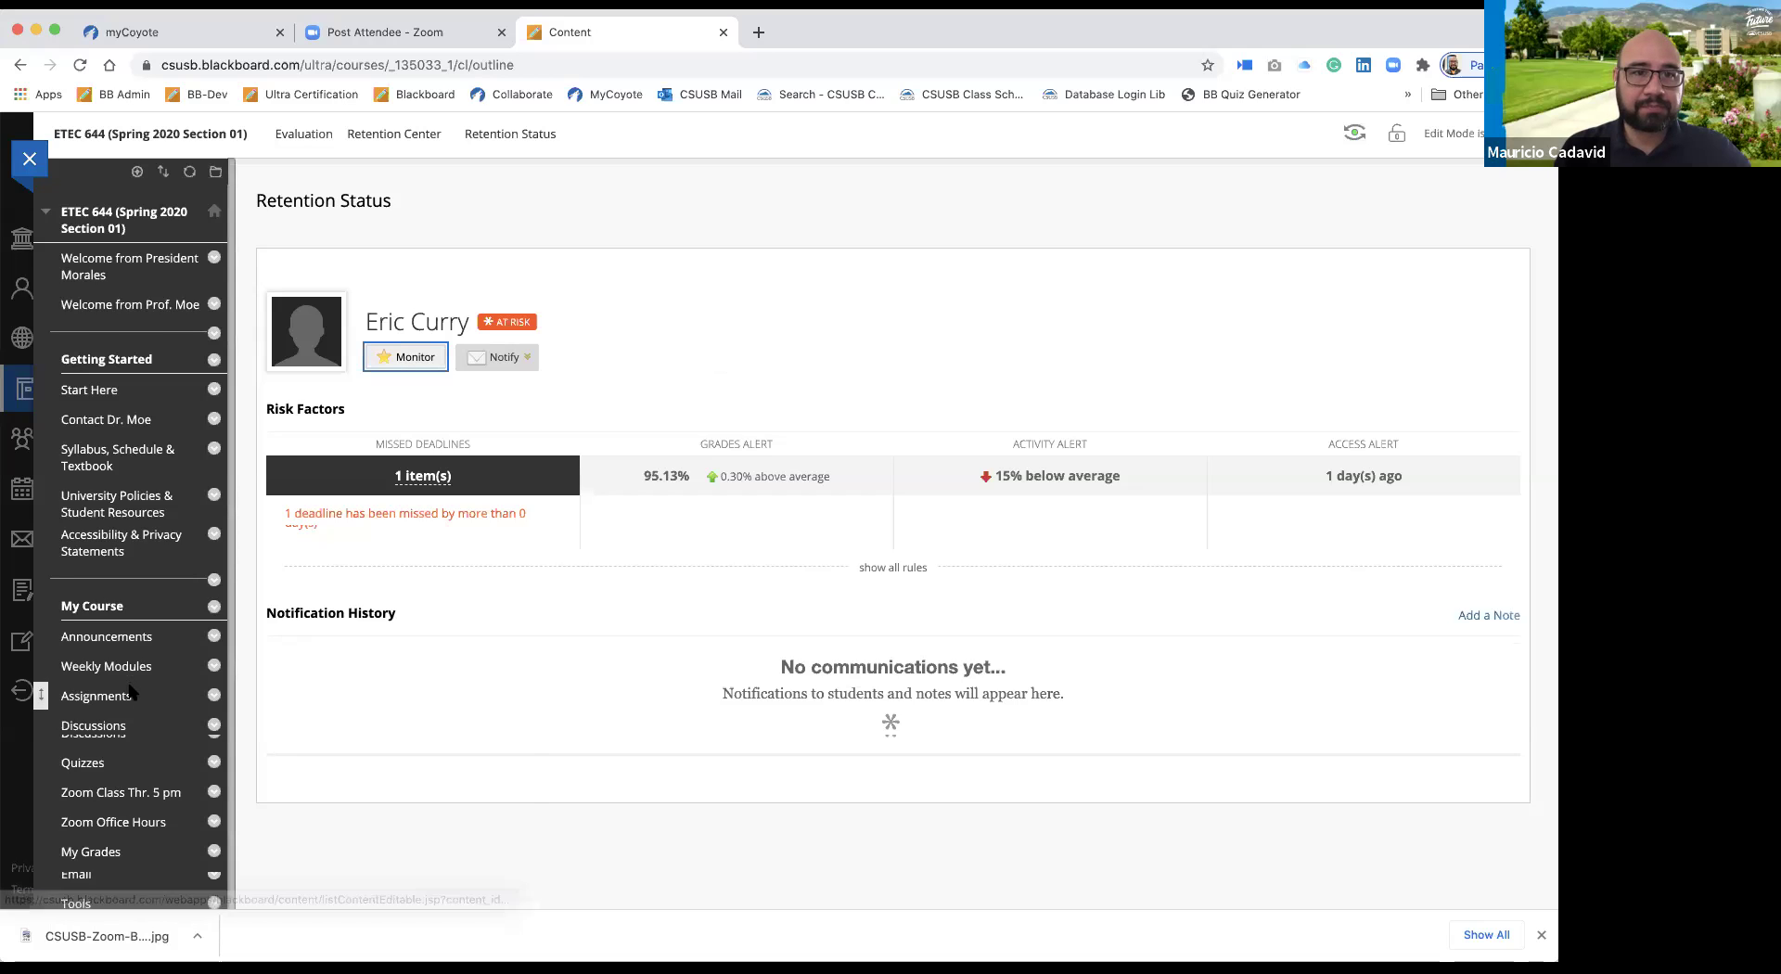
scroll(131, 691, down, 10)
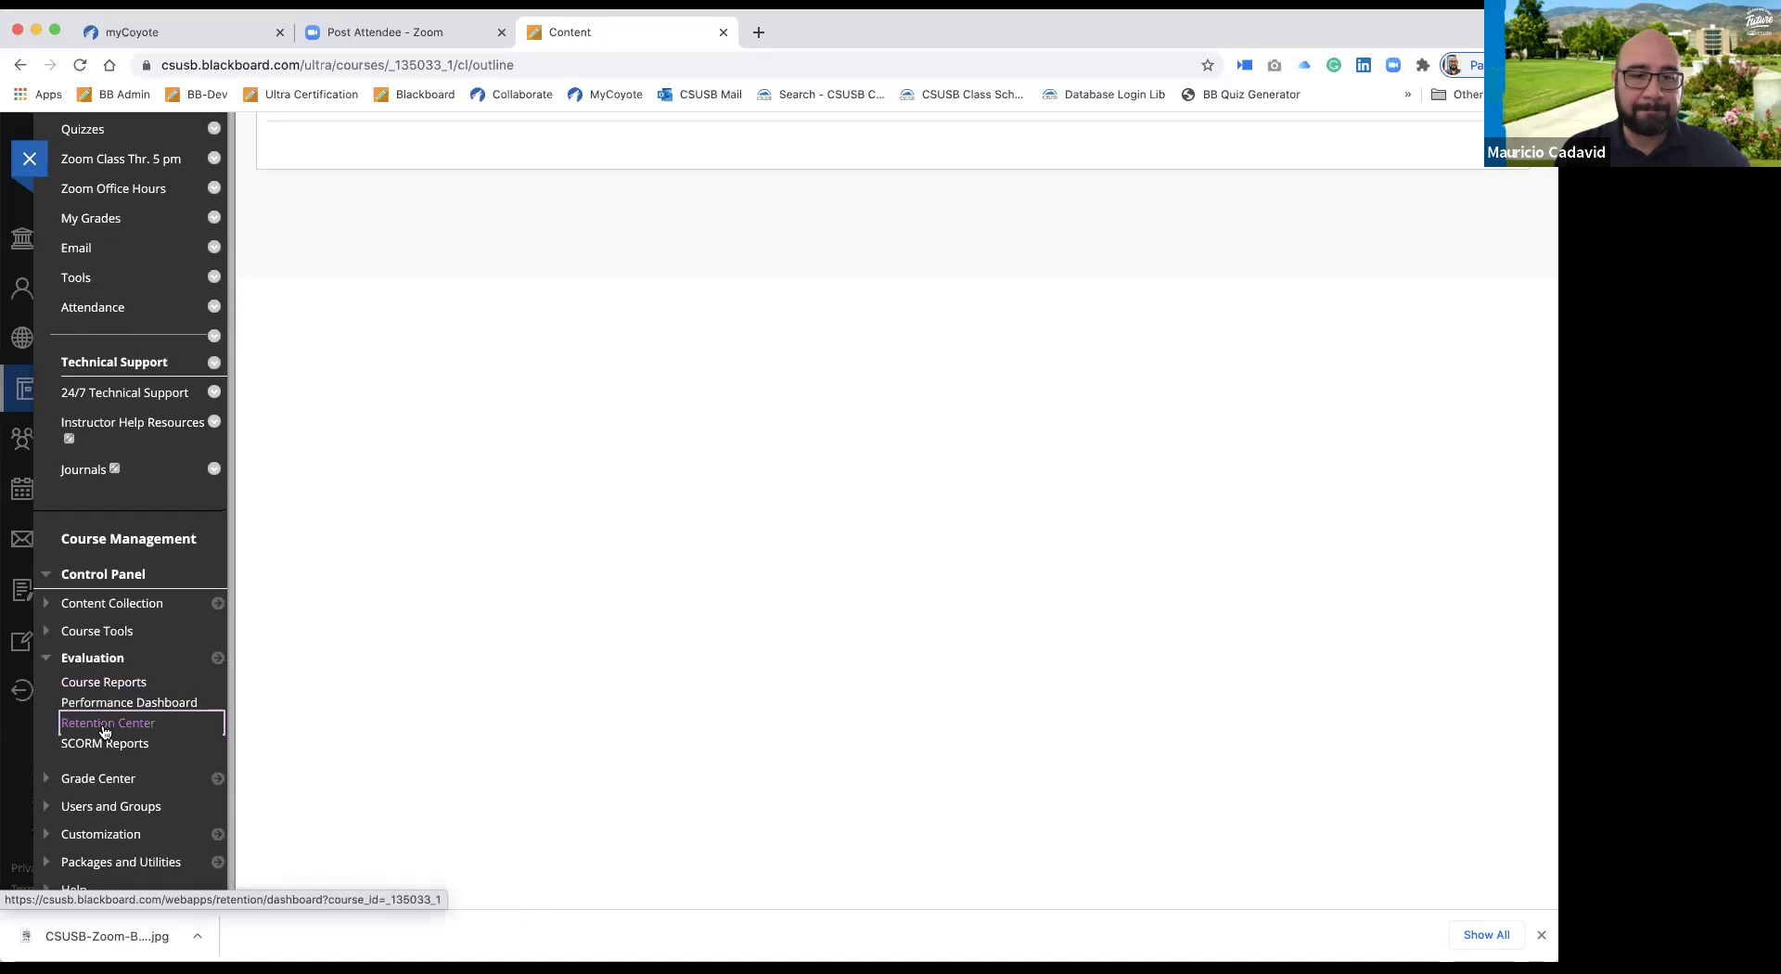
click(105, 732)
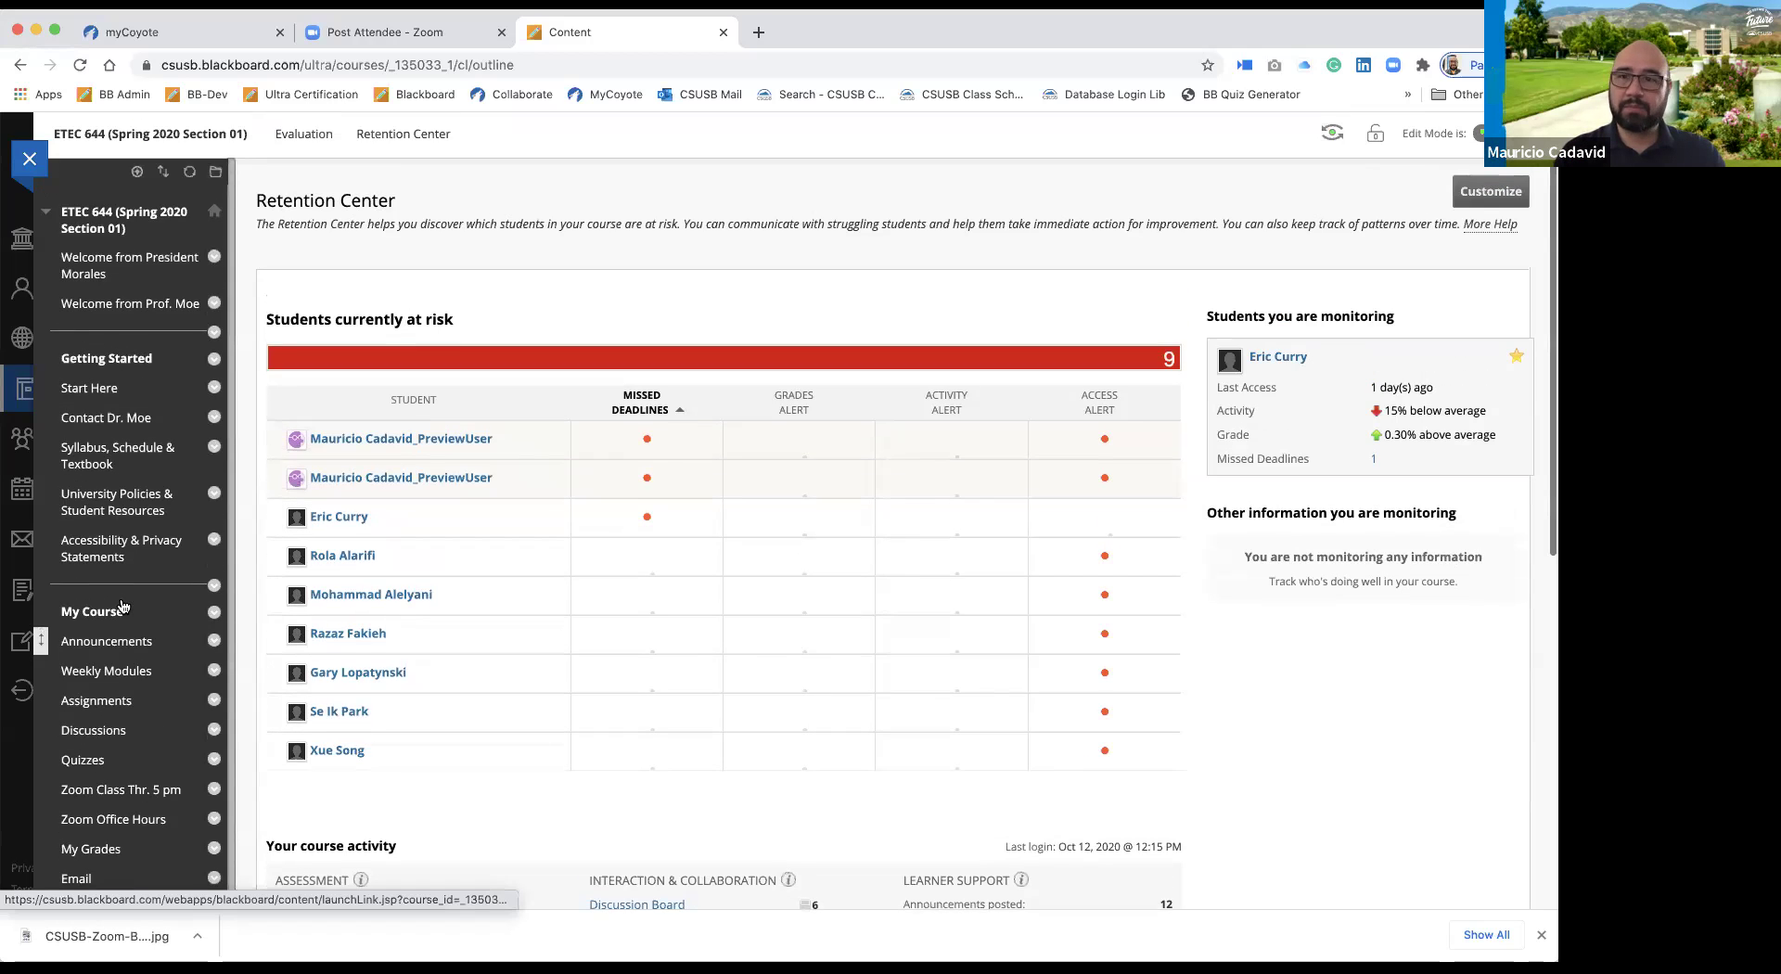
Reopen the Performance Dashboard, where the preview student's Retention Center count now reads 2/4.
scroll(128, 653, down, 10)
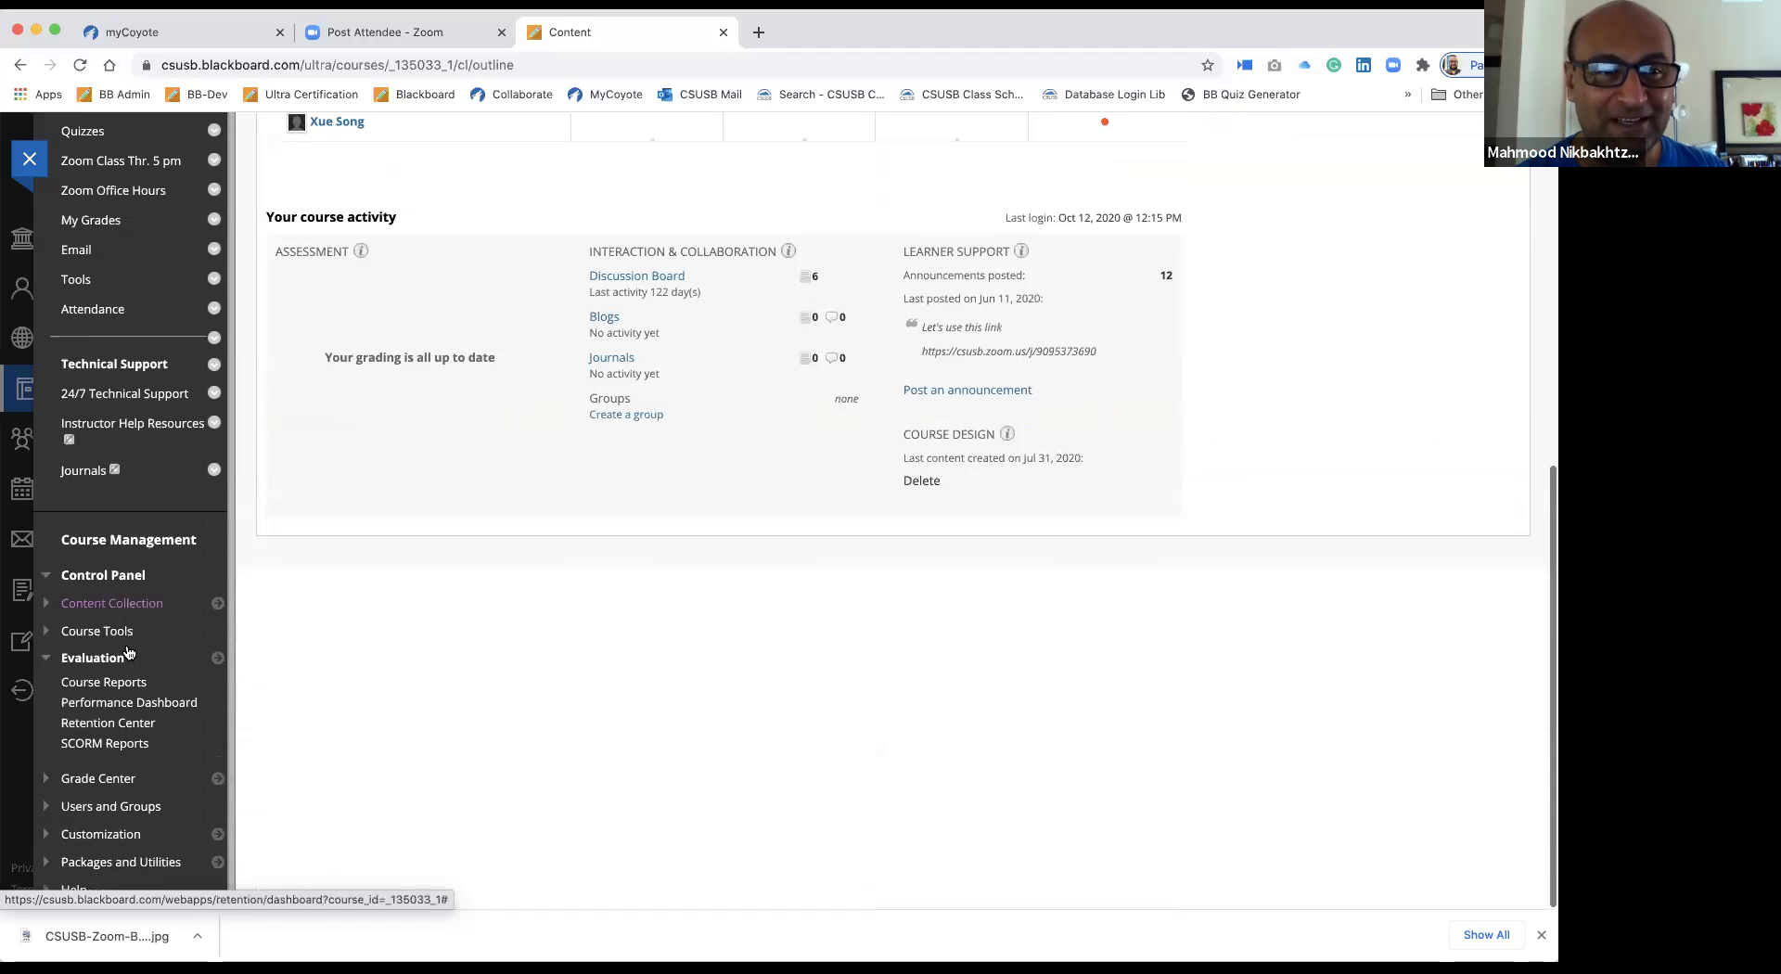
click(108, 715)
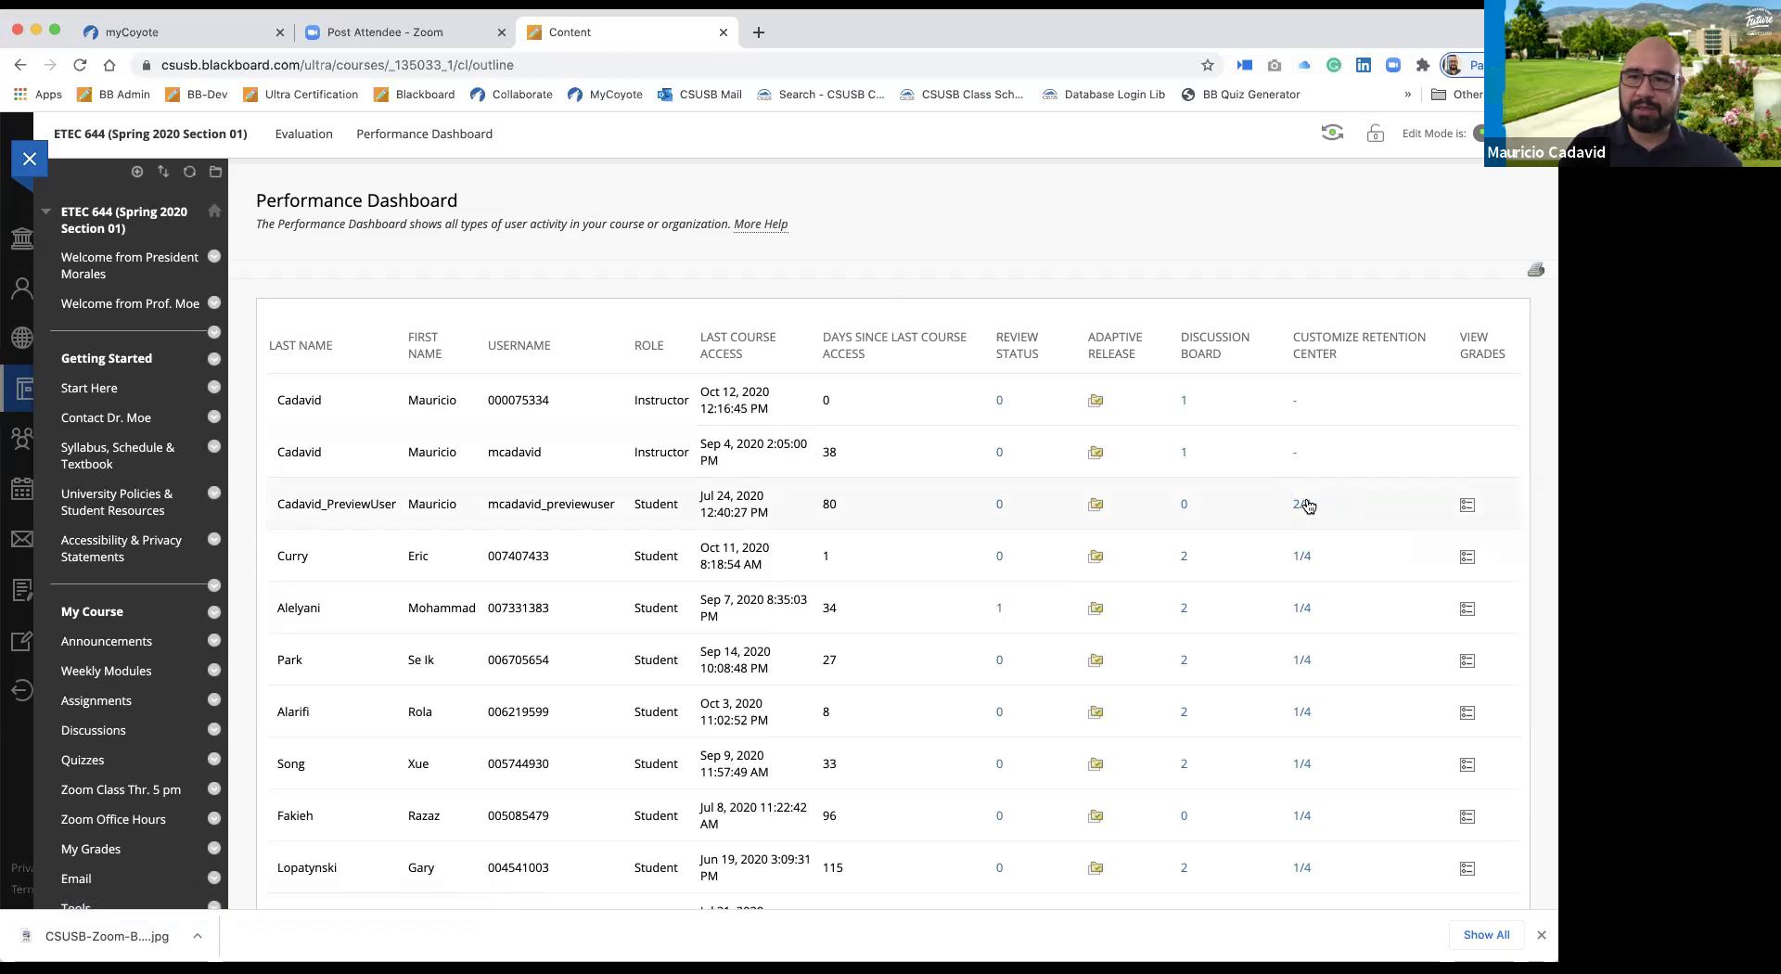
click(1303, 505)
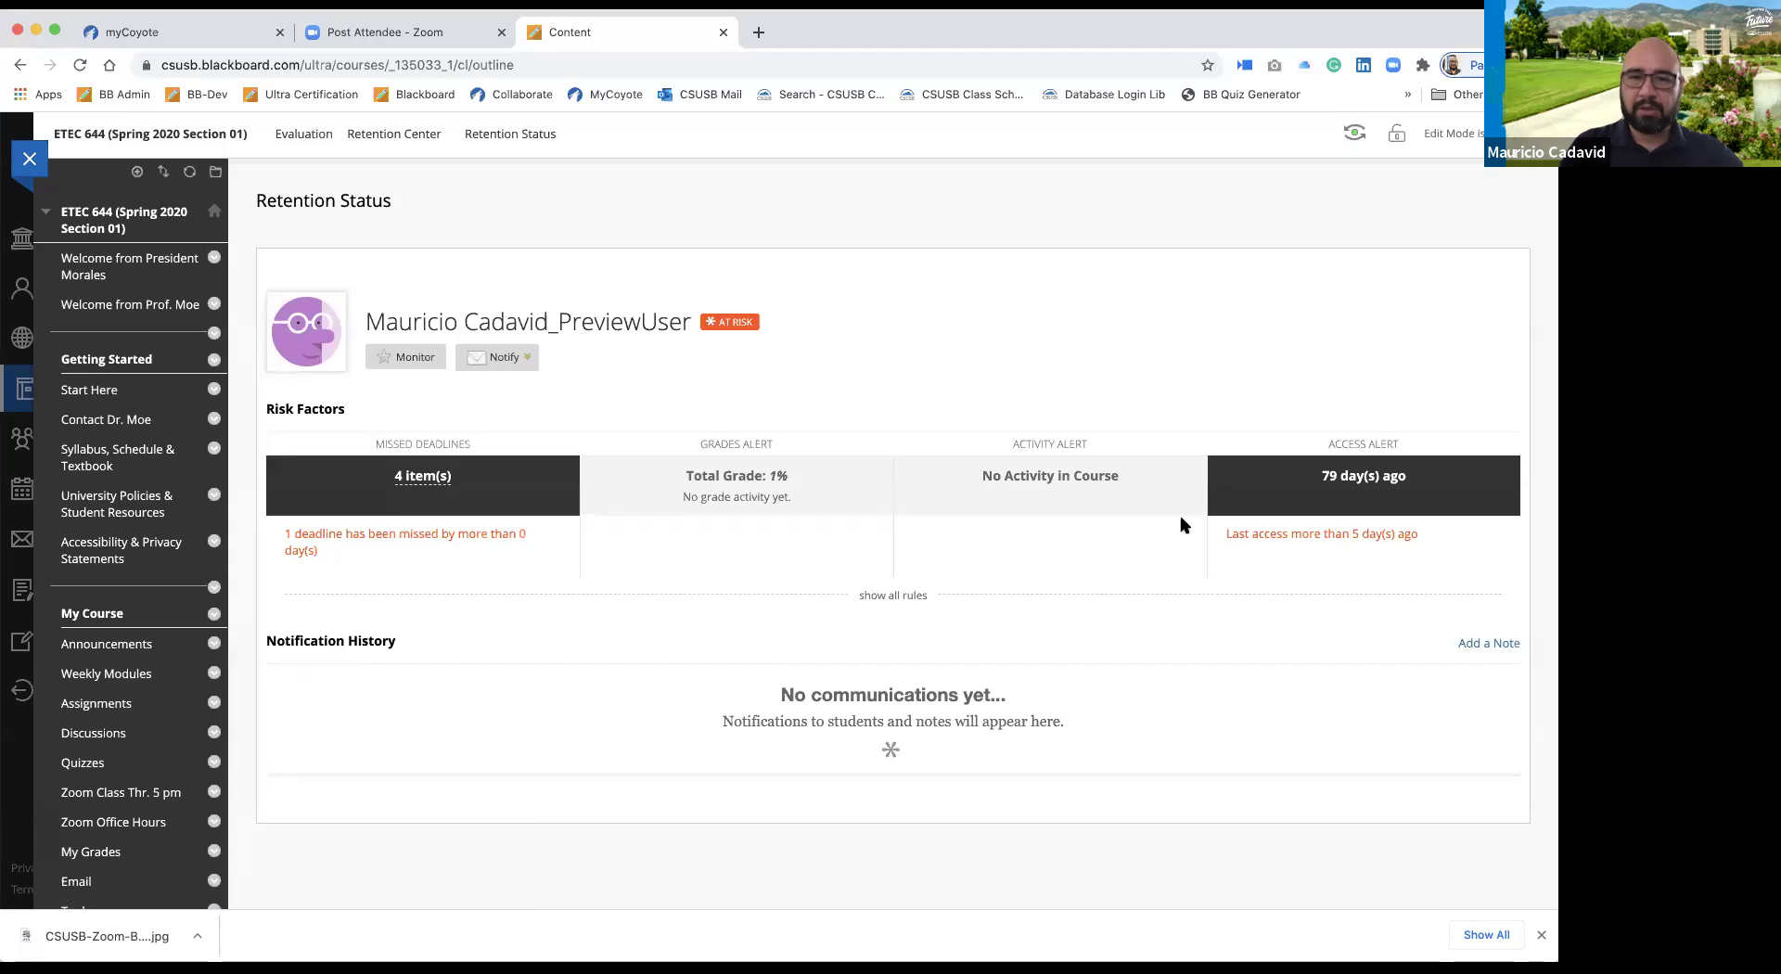
click(412, 137)
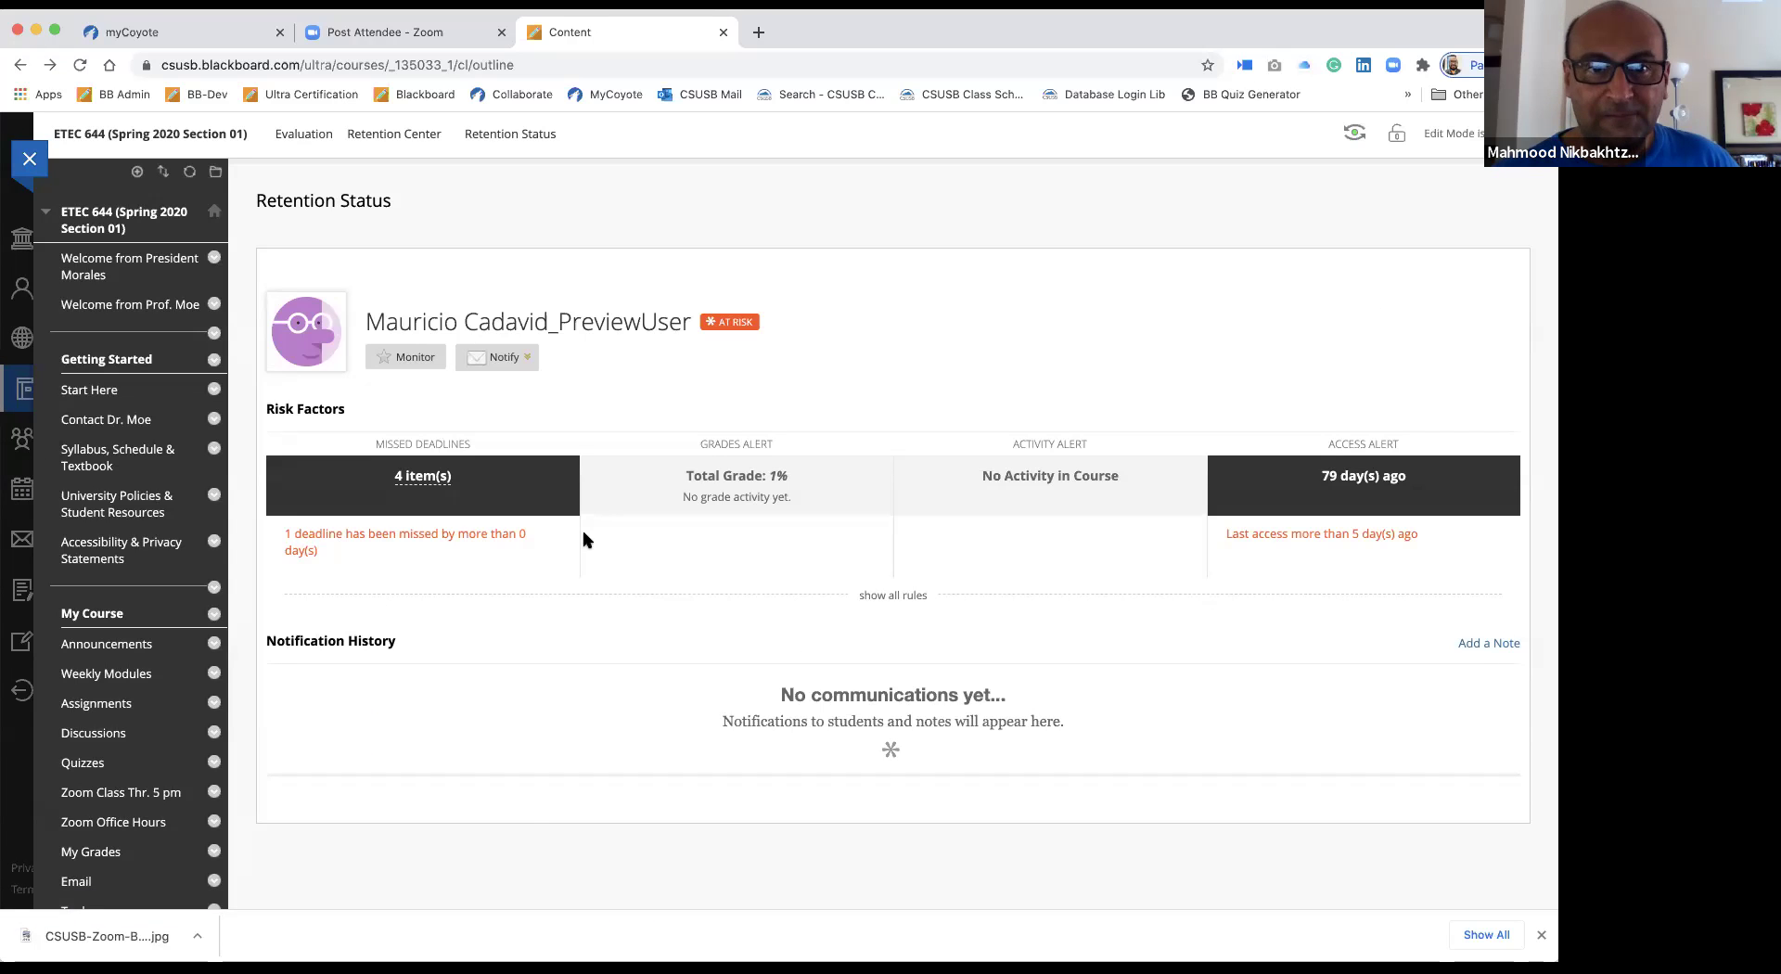
click(584, 538)
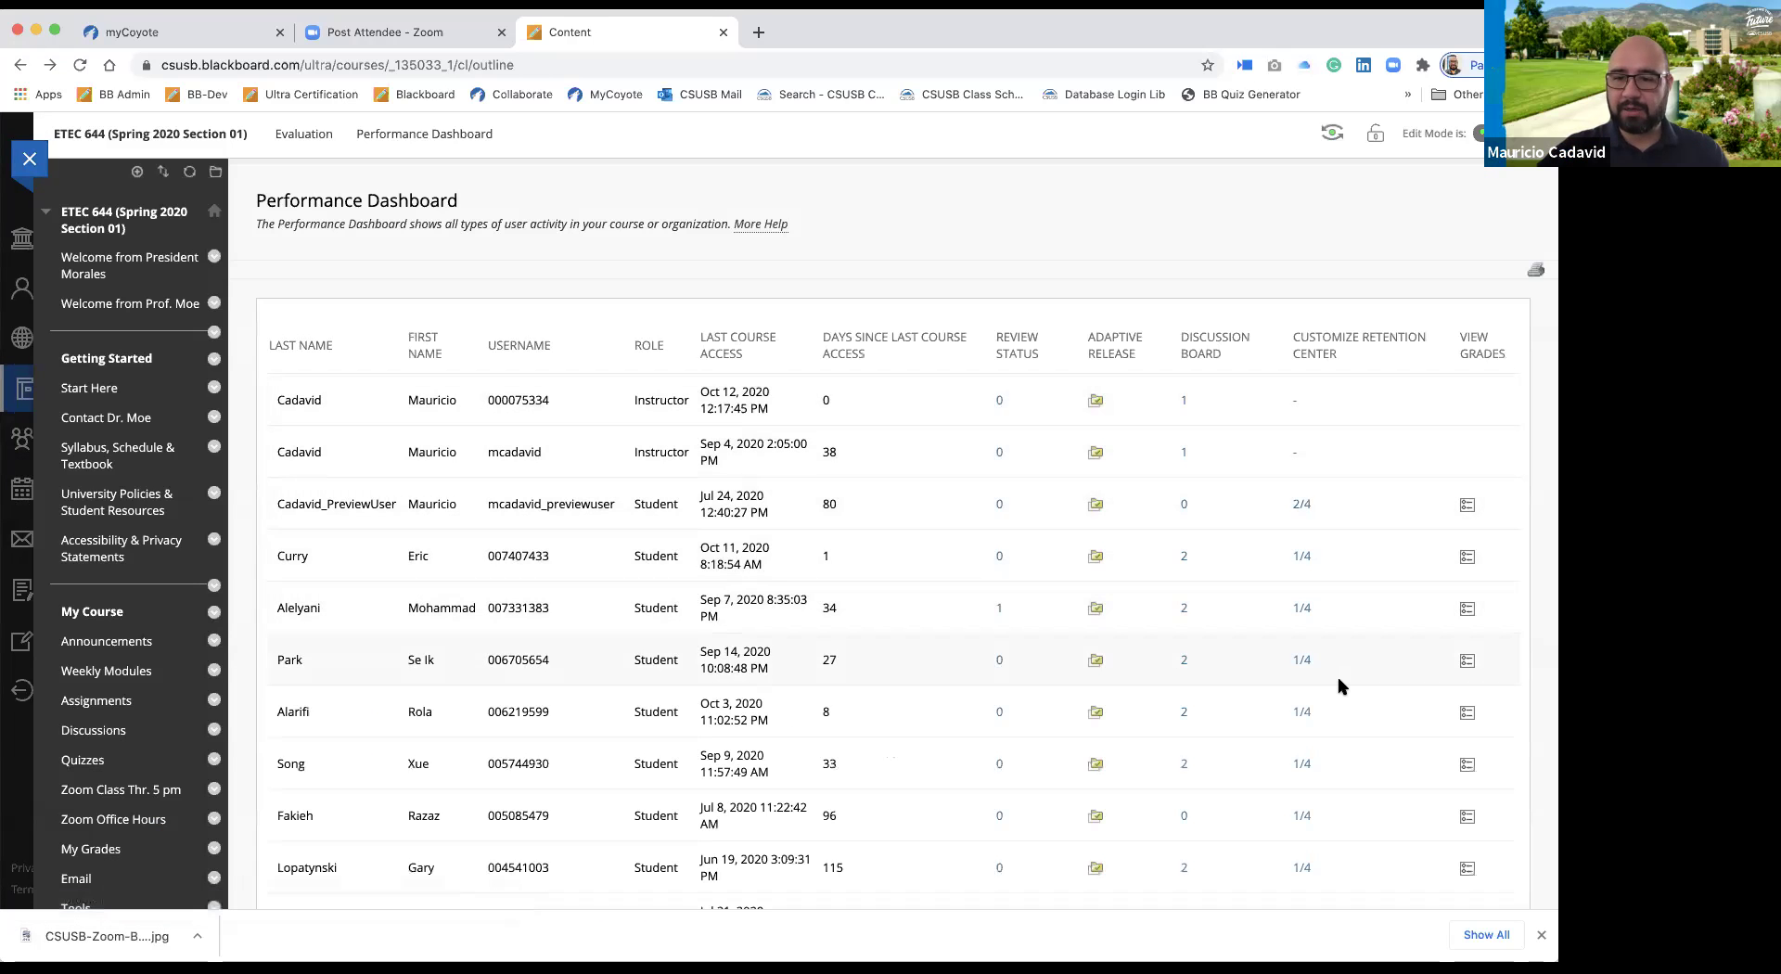
scroll(1338, 686, down, 1)
scroll(1339, 687, down, 3)
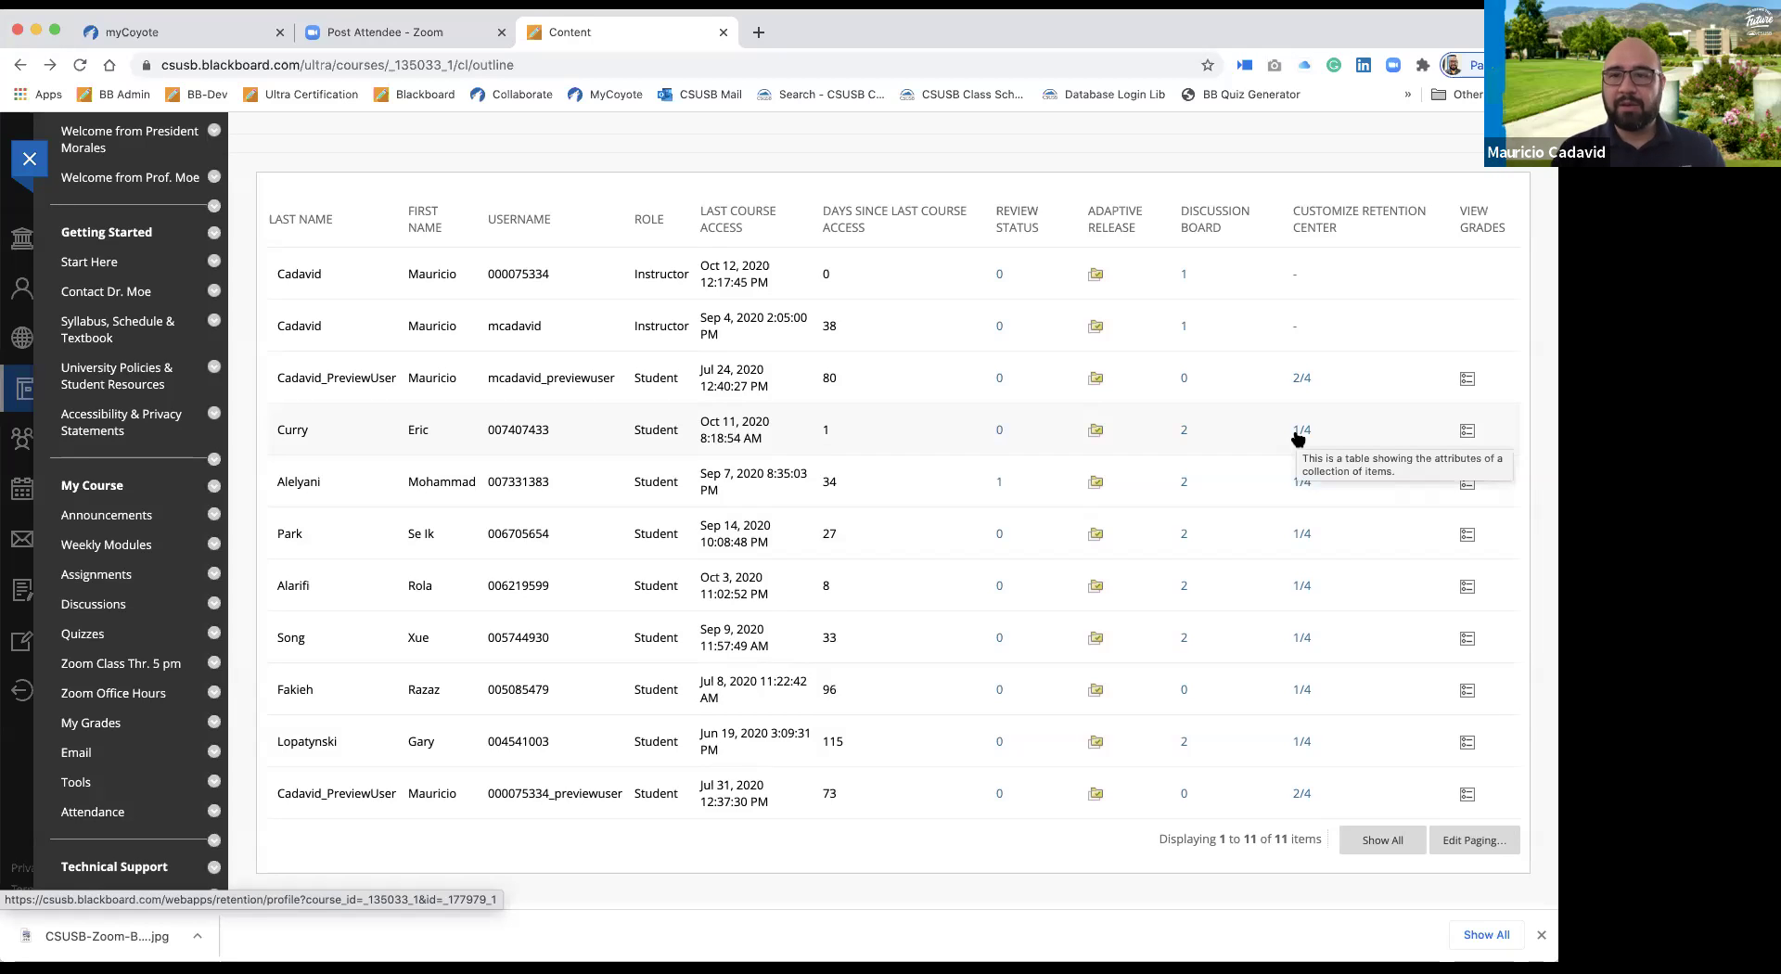
click(1302, 380)
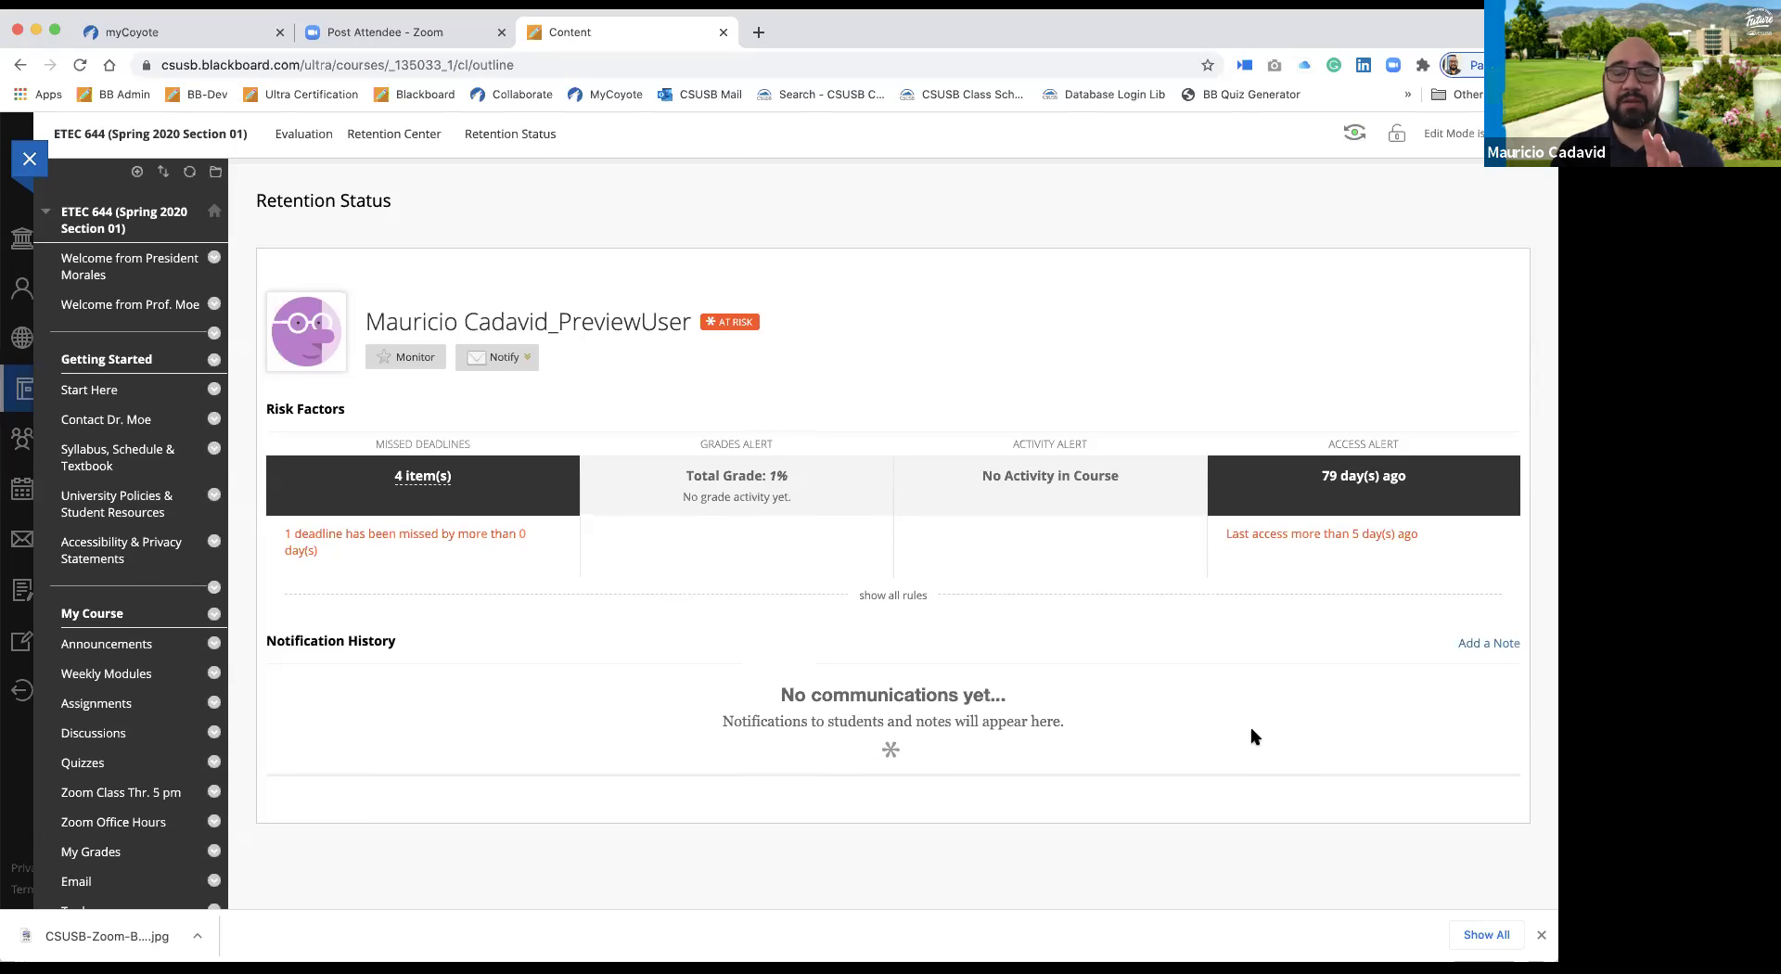
scroll(1251, 736, down, 3)
scroll(1251, 735, up, 3)
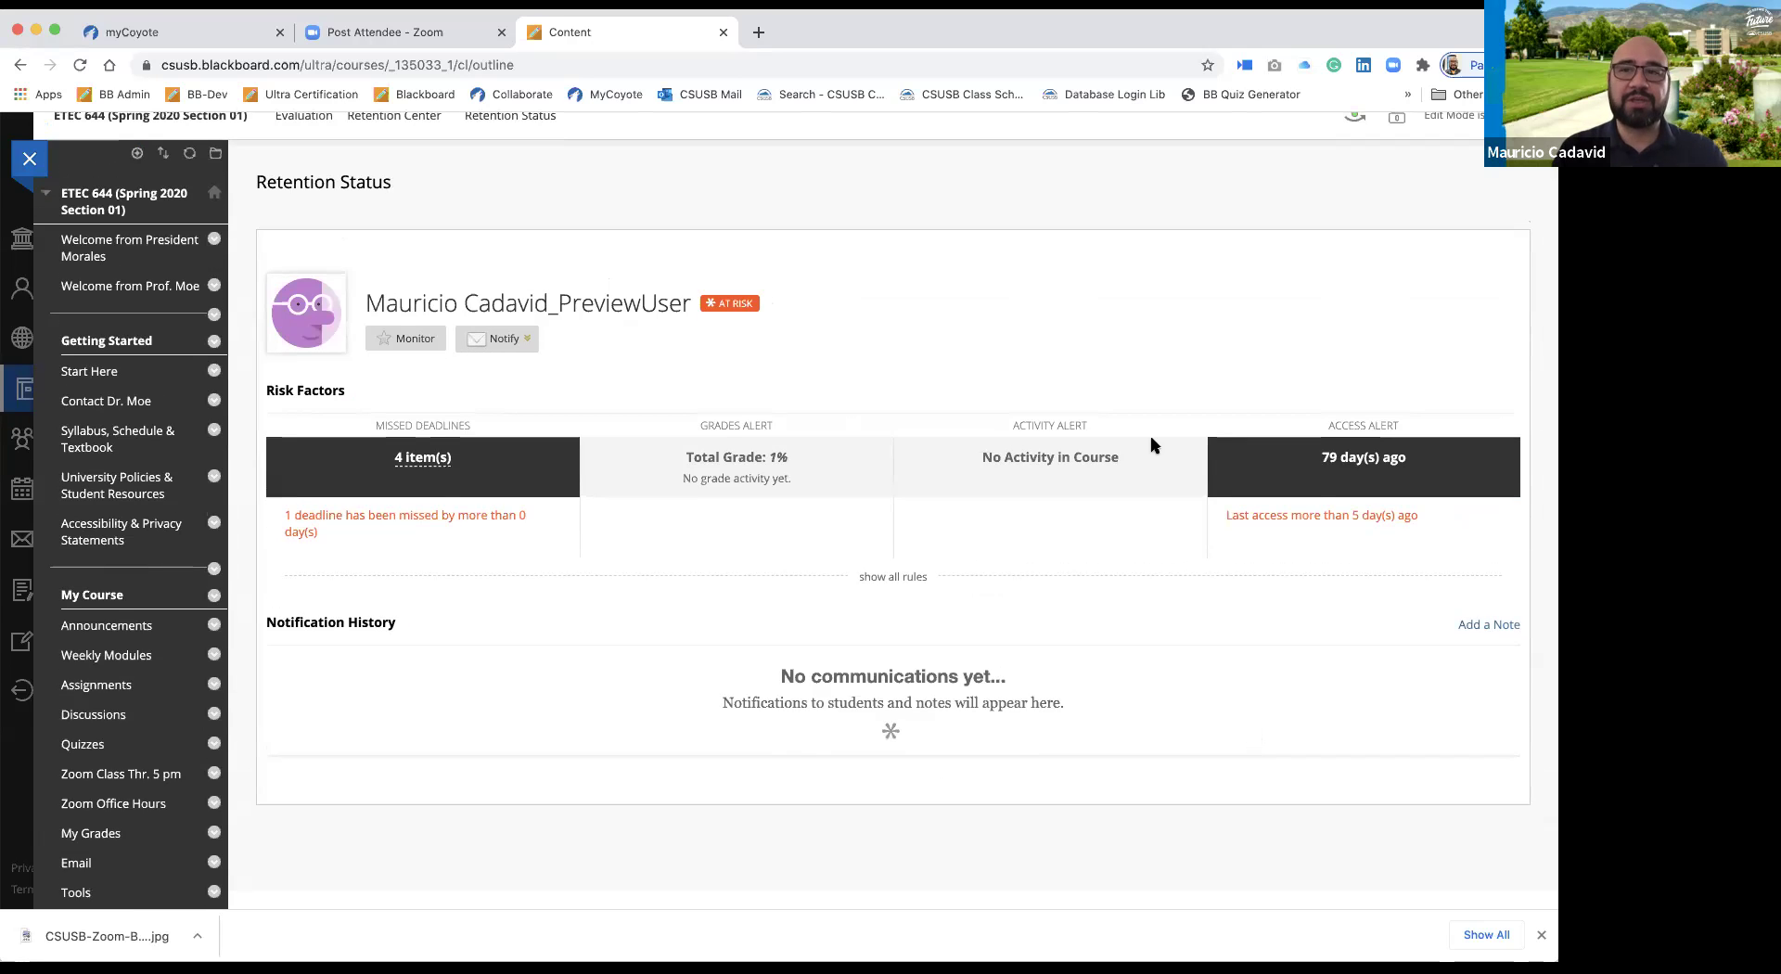
scroll(1107, 401, up, 1)
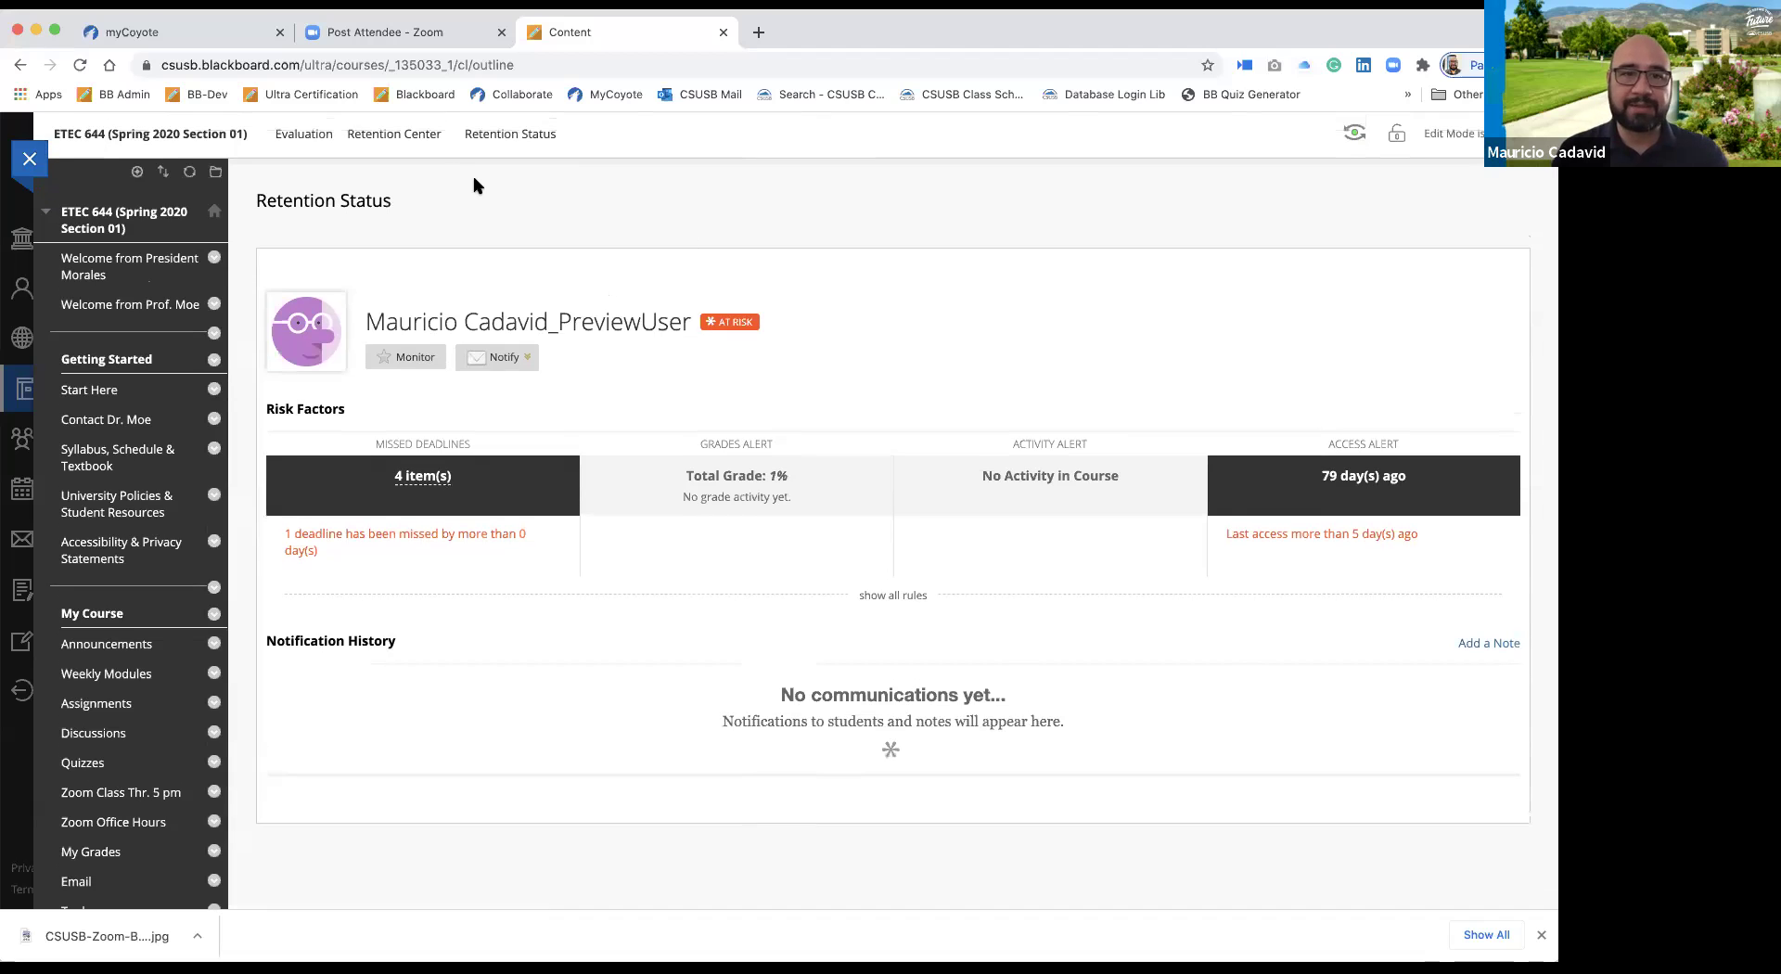
Open the Retention Center, inspect one student's Access Alert matching risk factors, then close that panel.
click(385, 135)
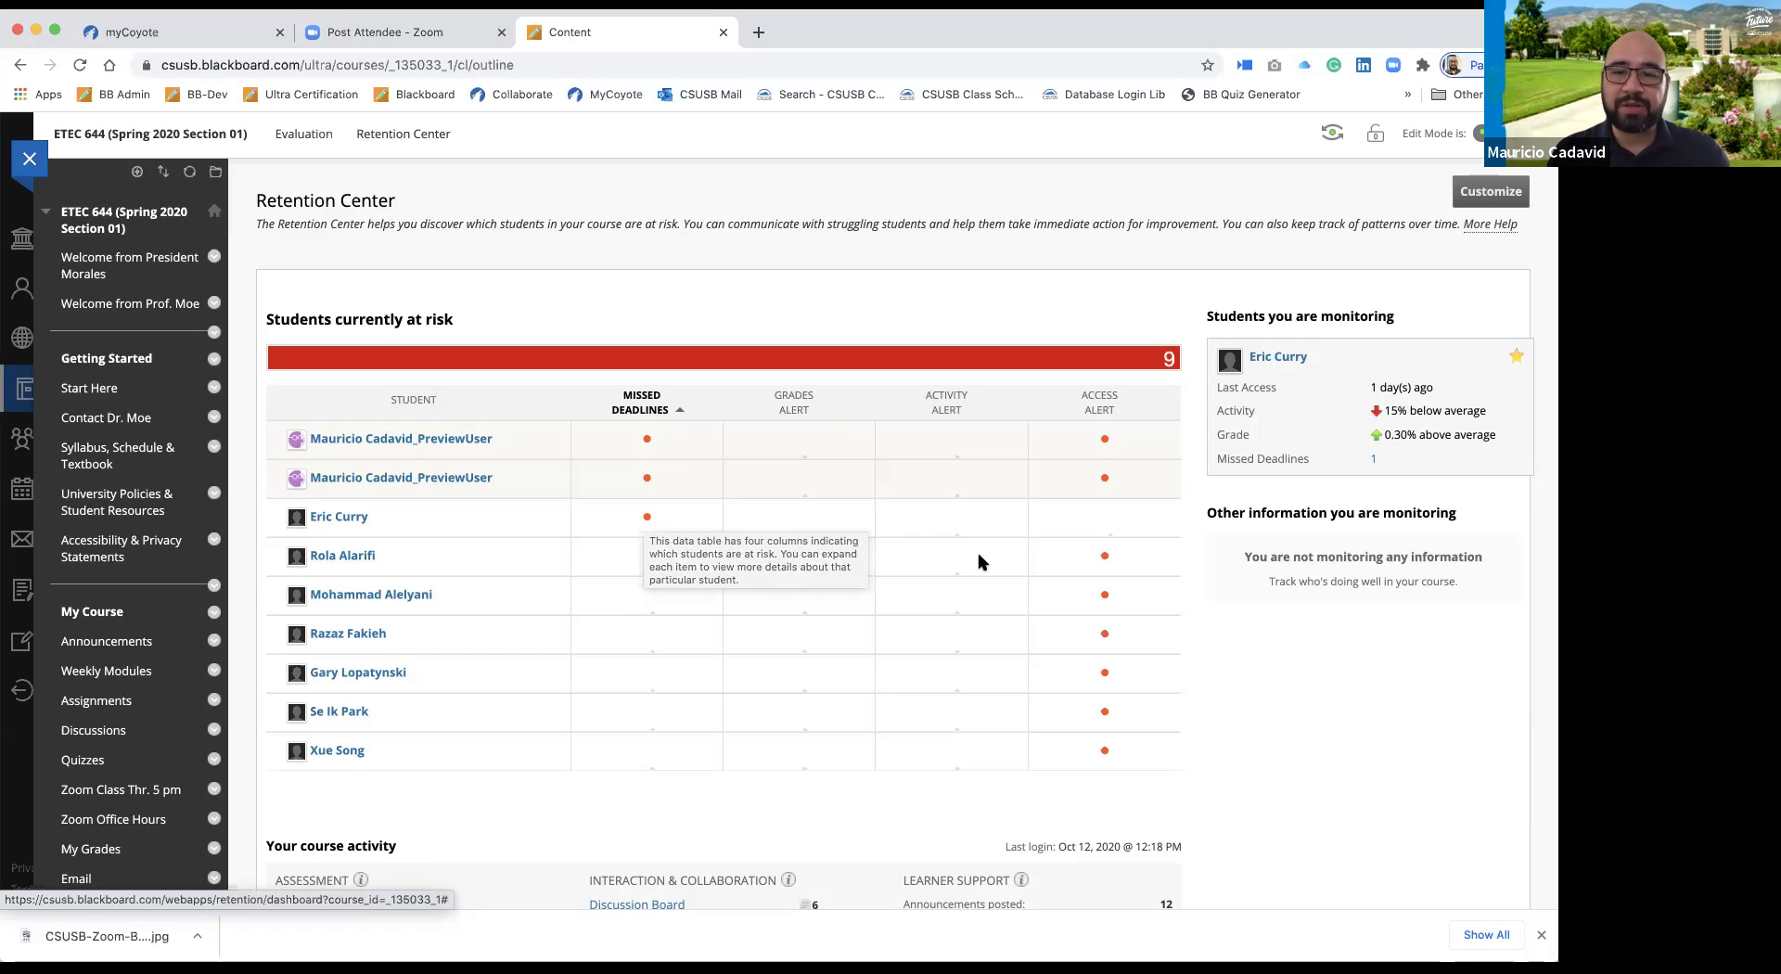
click(1106, 598)
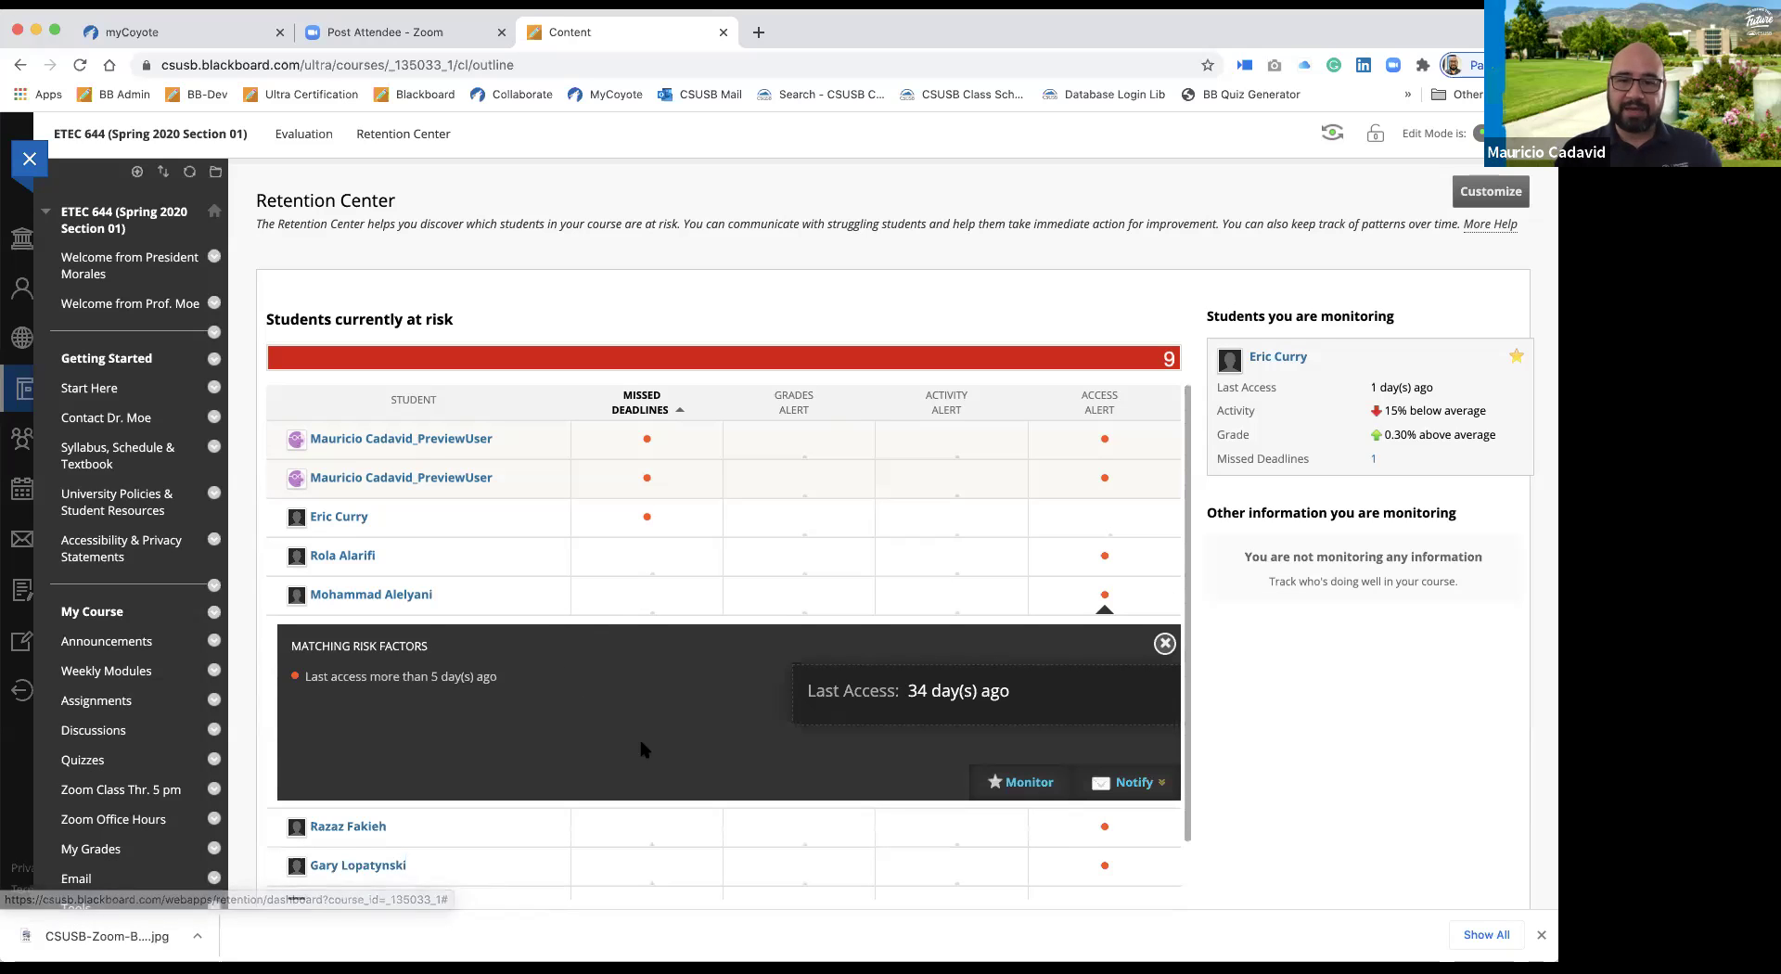
scroll(638, 736, down, 1)
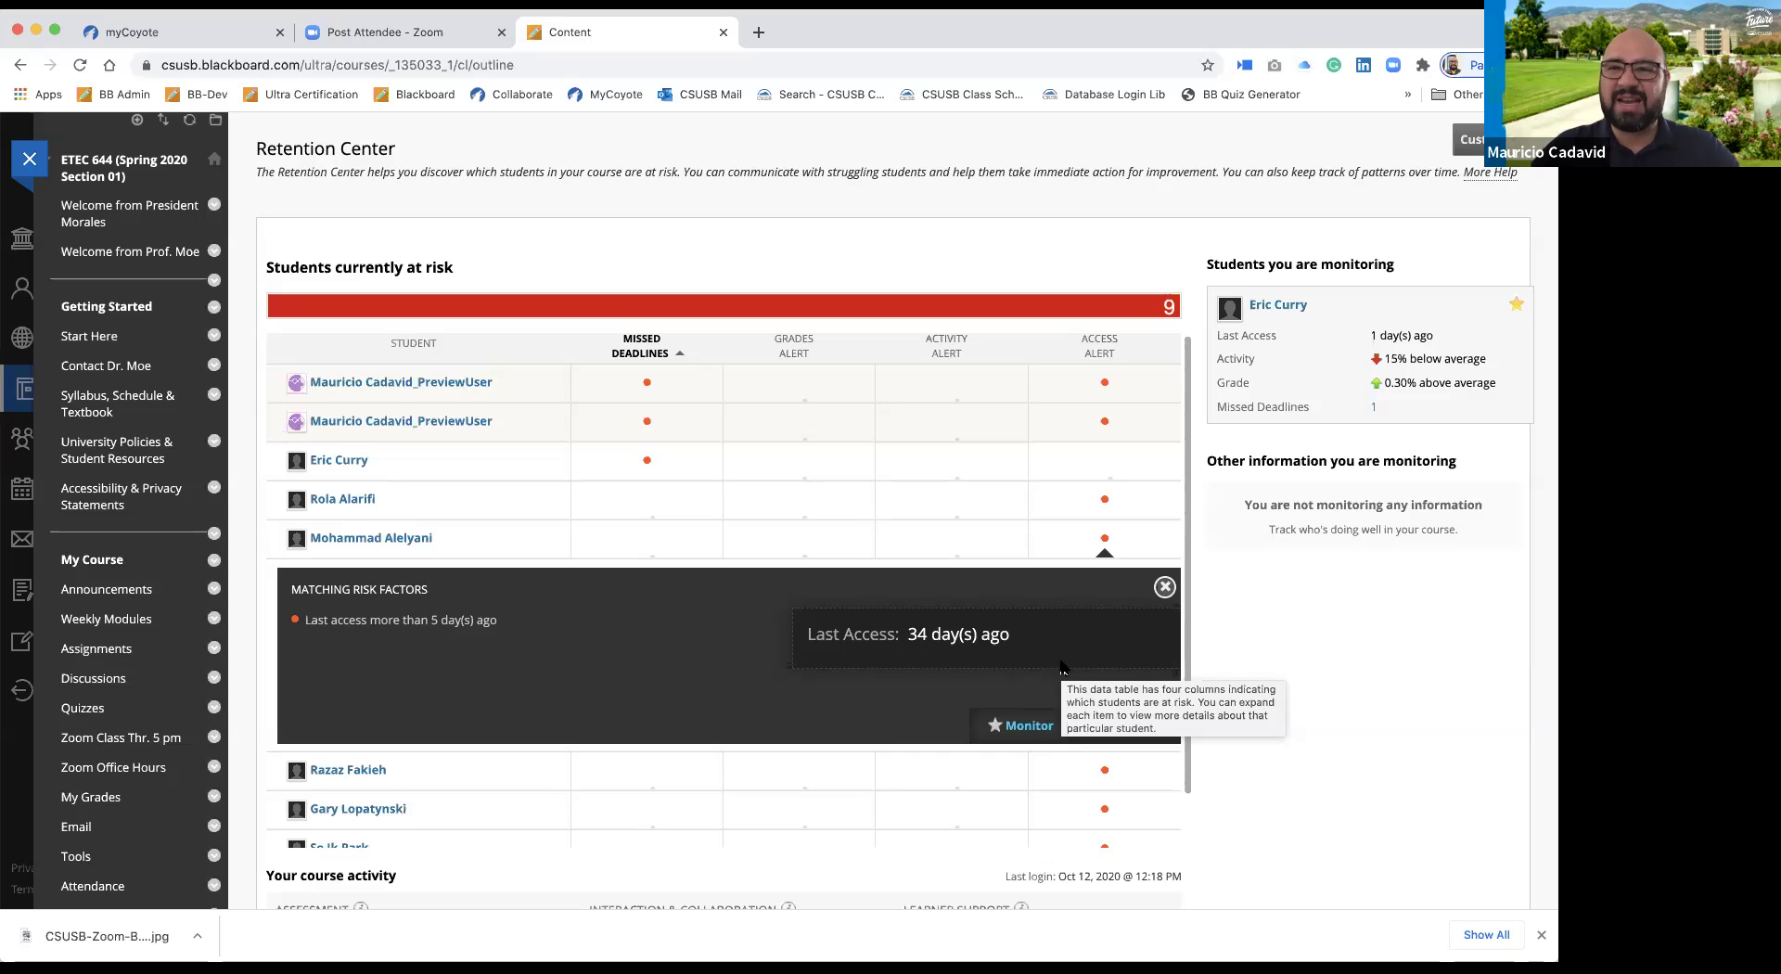
click(1165, 586)
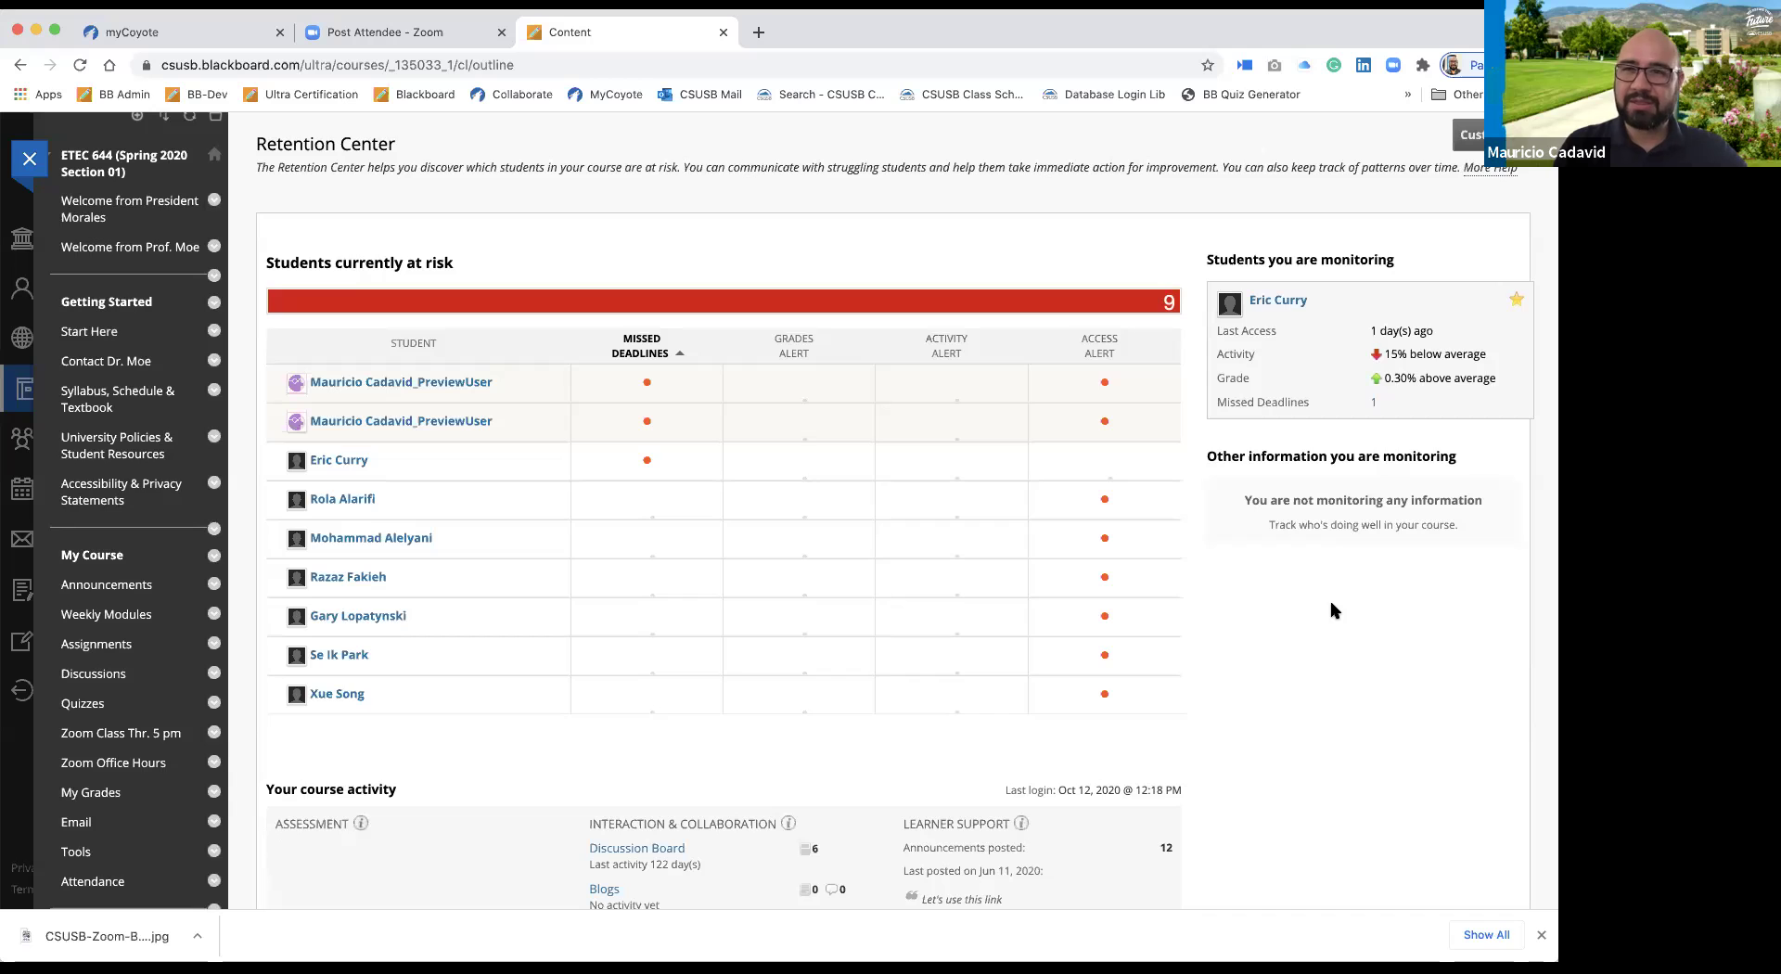
scroll(796, 246, up, 2)
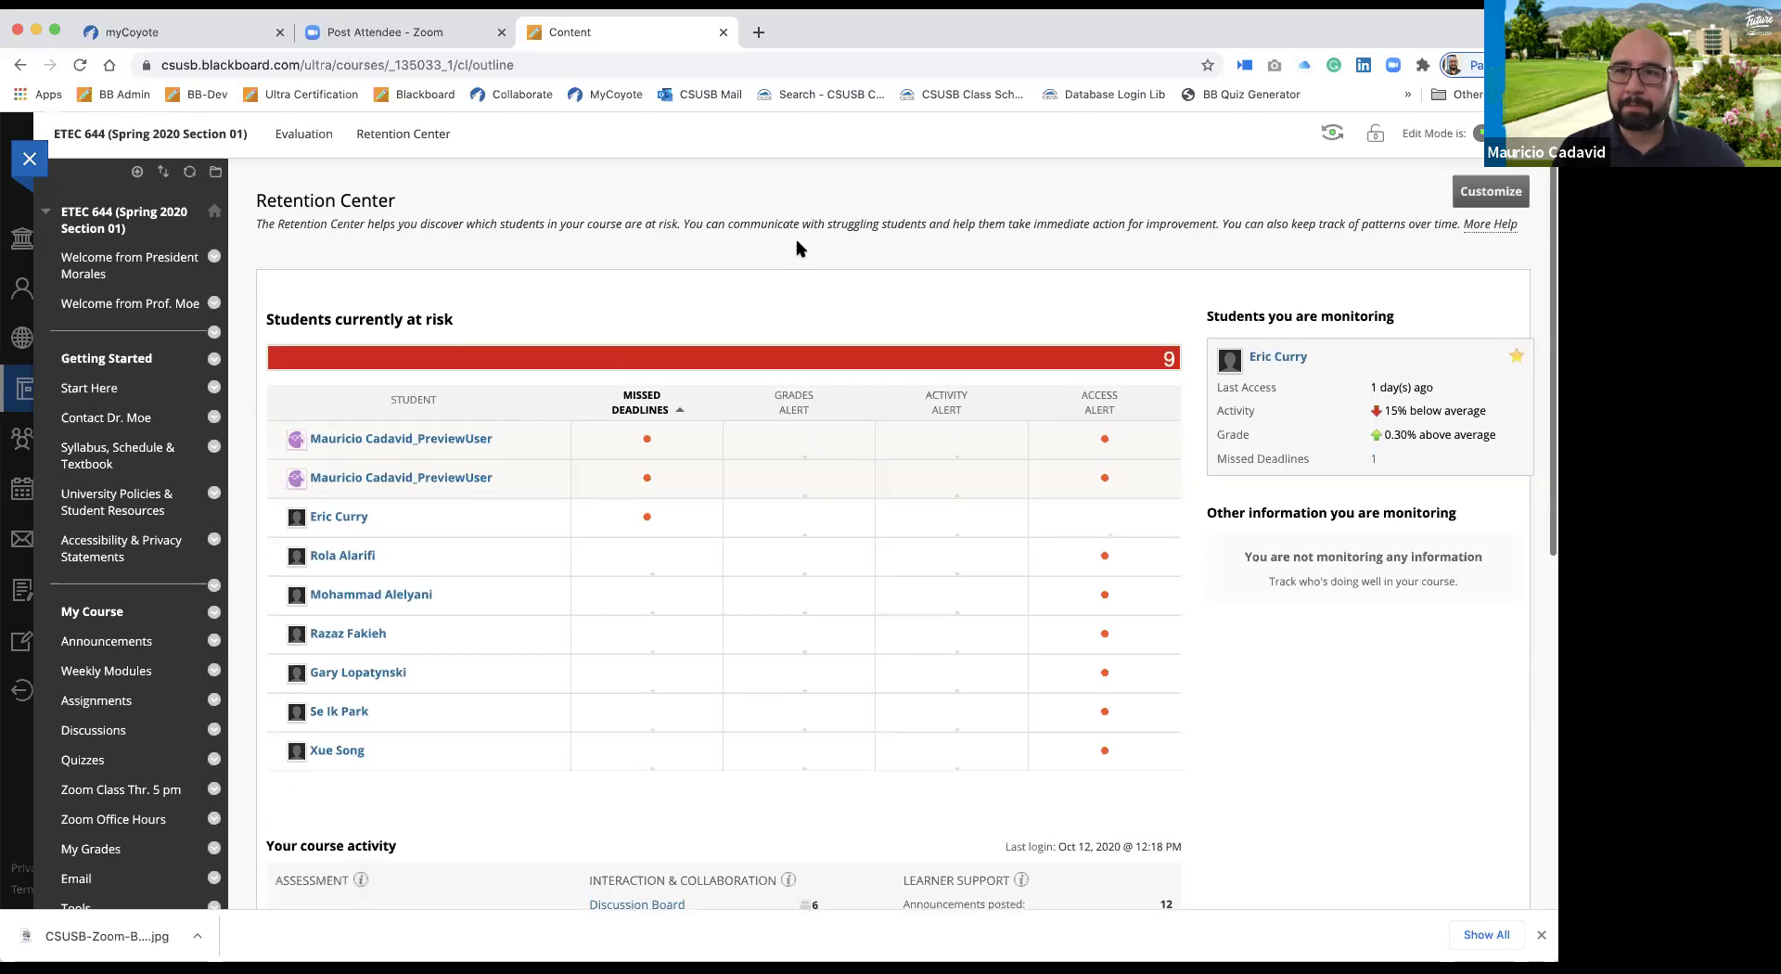
Go to the course Evaluation page with Course Reports, Performance Dashboard, Retention Center and SCORM Reports.
click(302, 137)
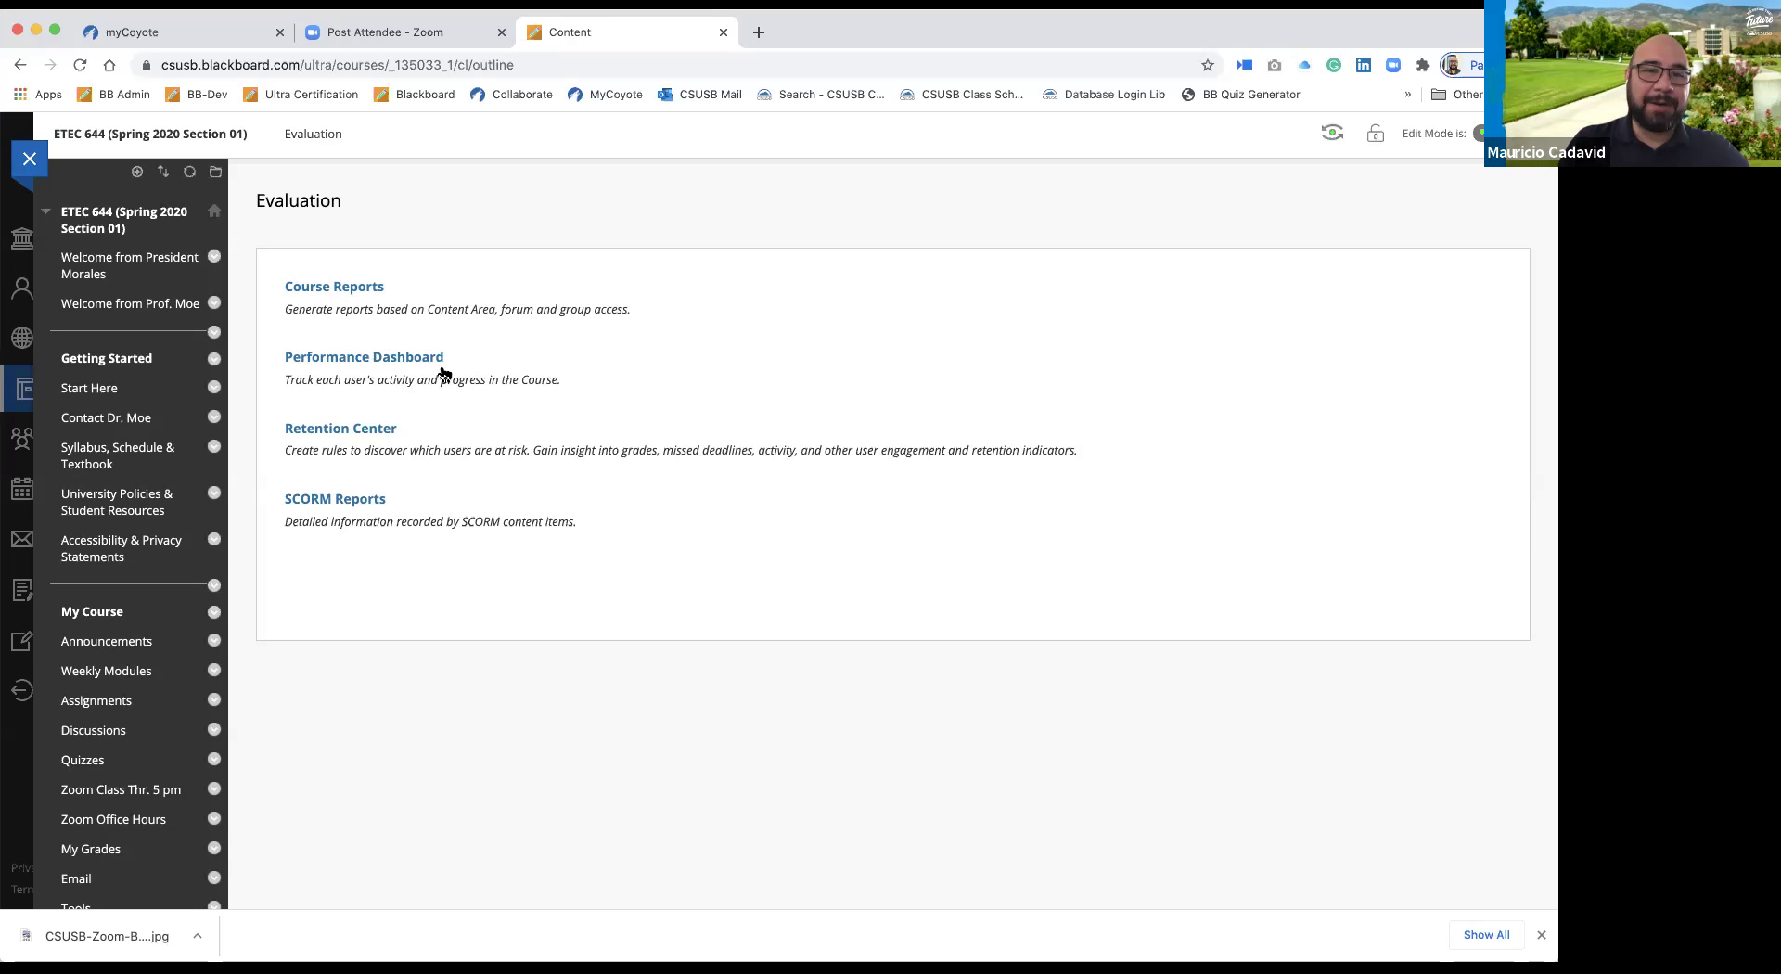
scroll(140, 710, down, 10)
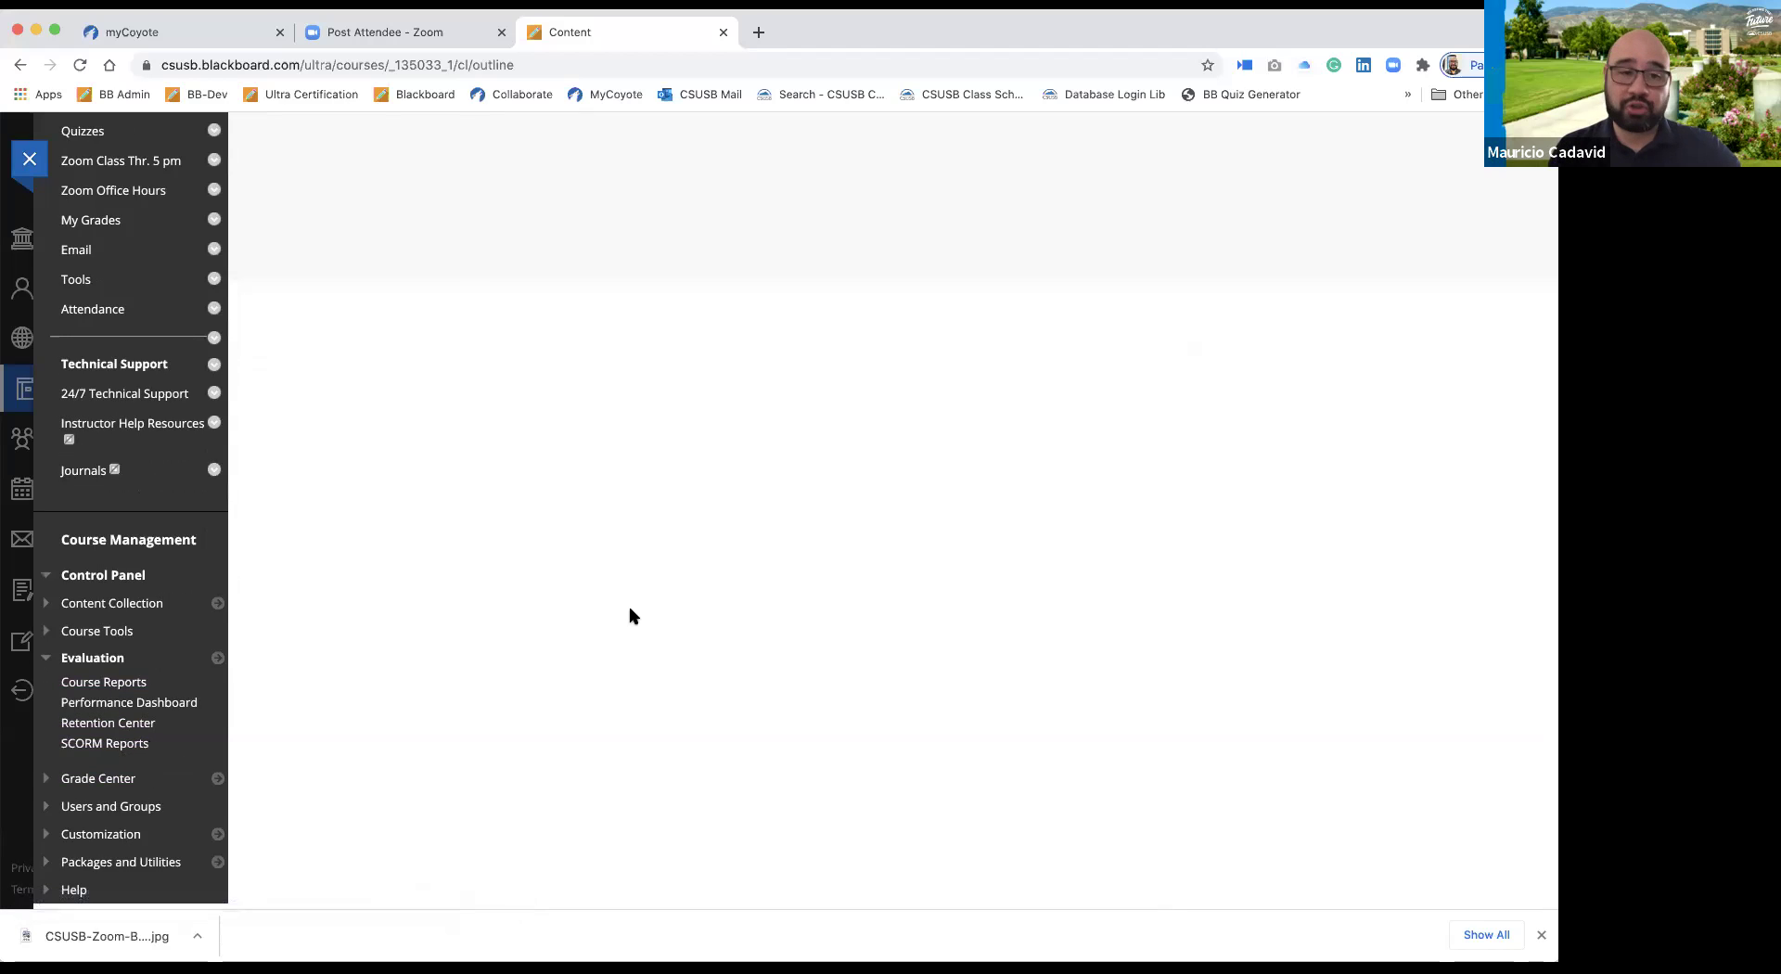
Open the Performance Dashboard and scroll through all 11 users' access dates and discussion counts.
click(118, 712)
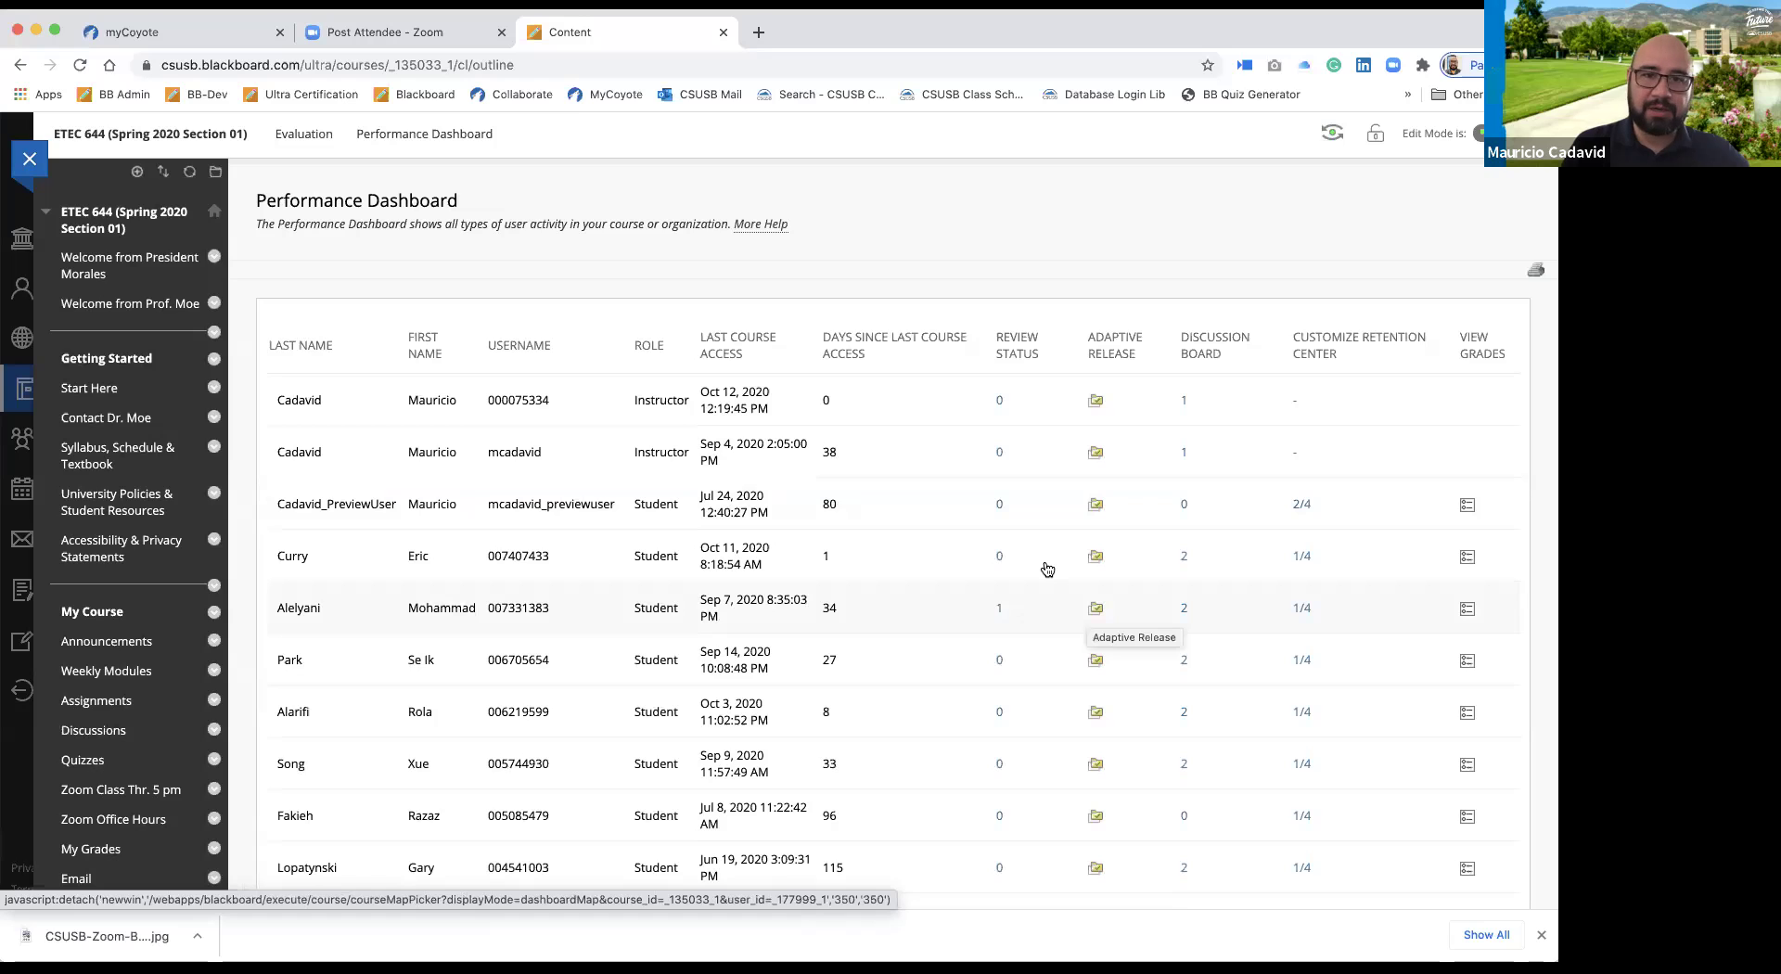
scroll(1090, 617, down, 5)
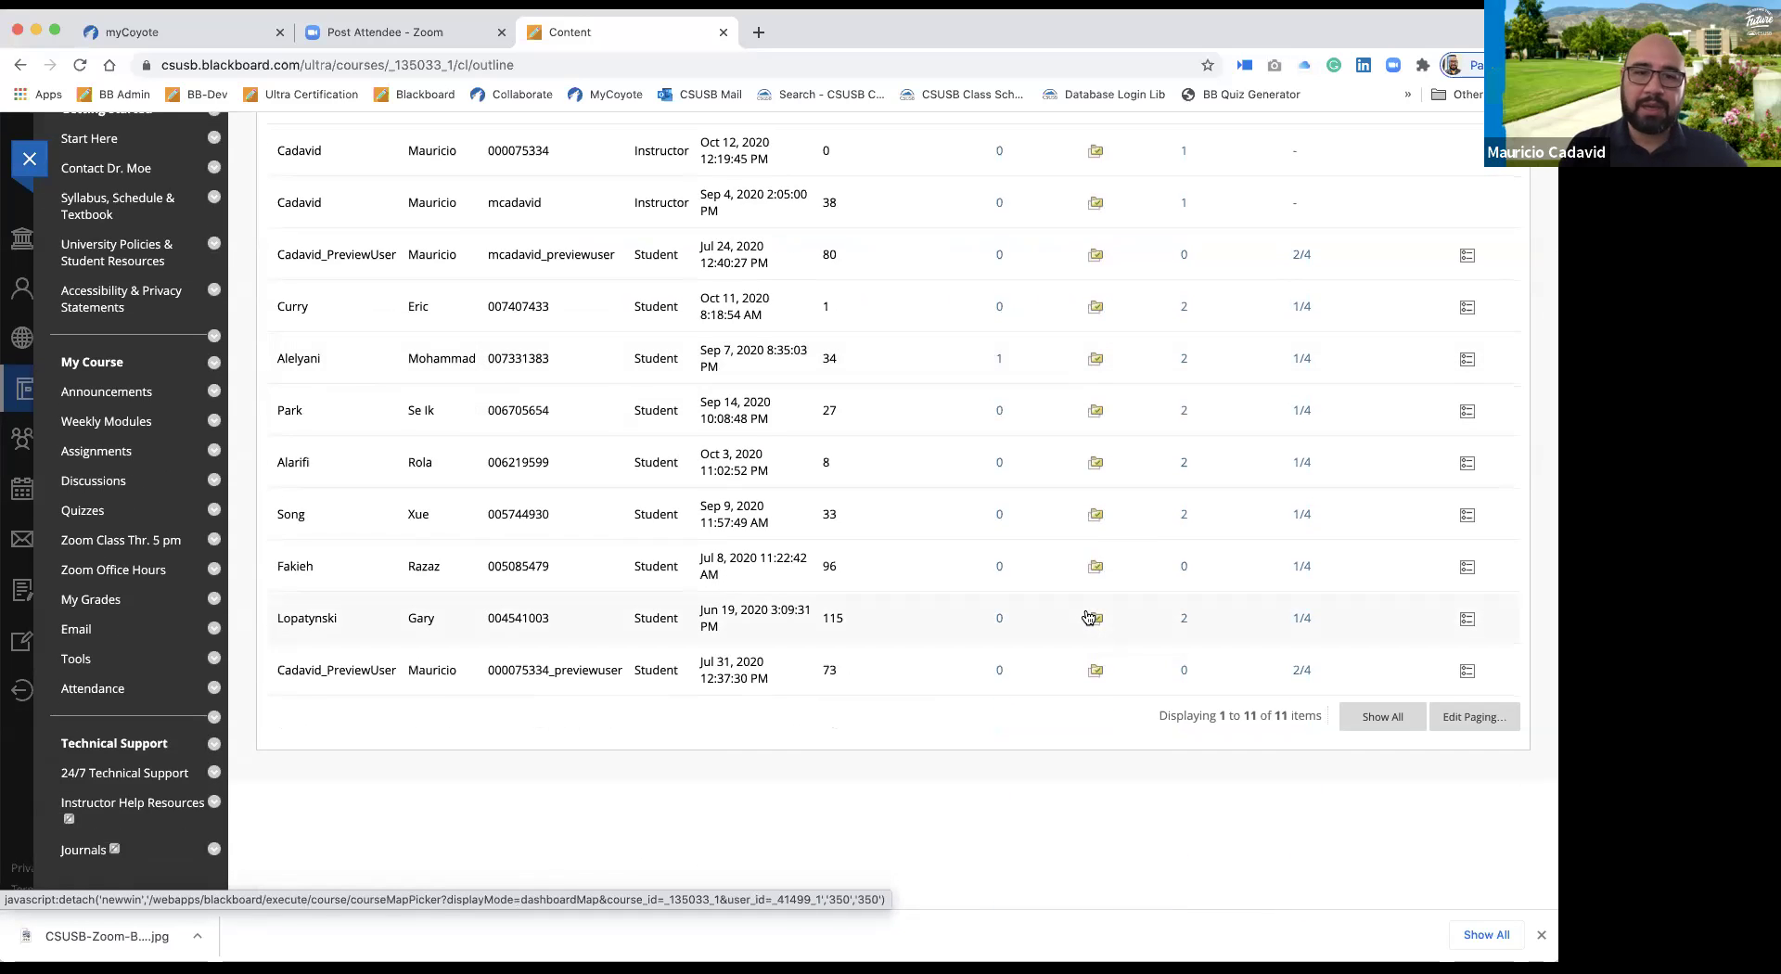
scroll(1090, 617, up, 3)
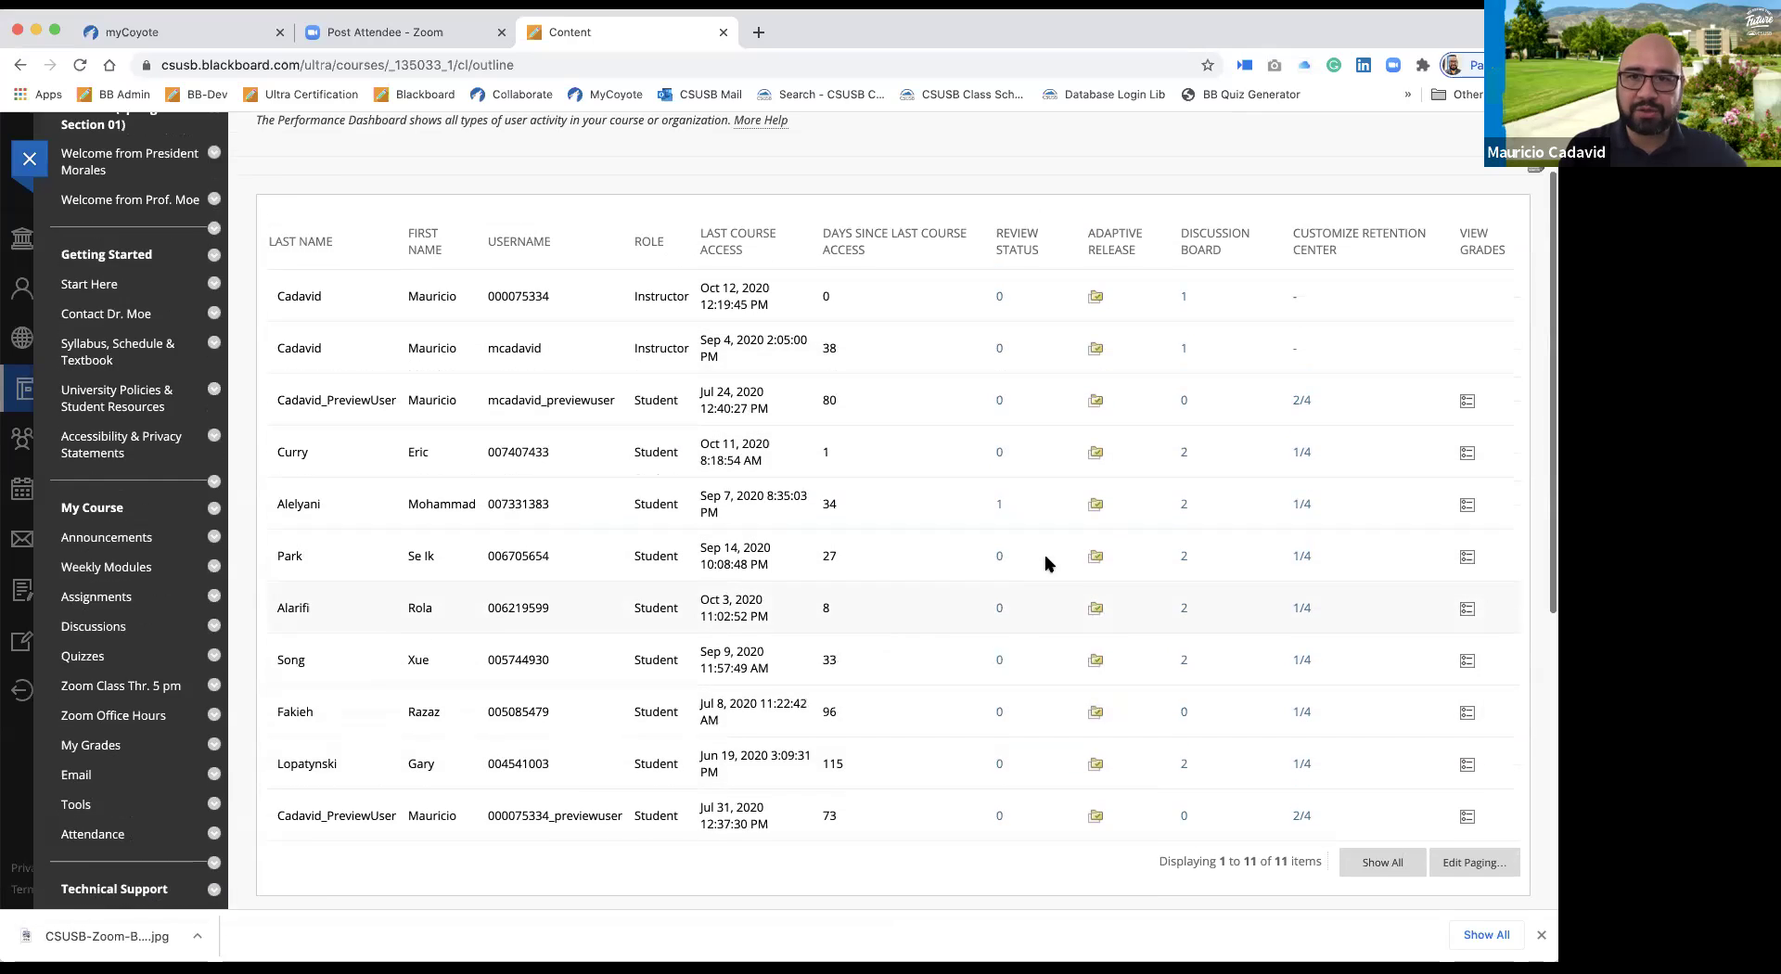
scroll(1044, 562, up, 2)
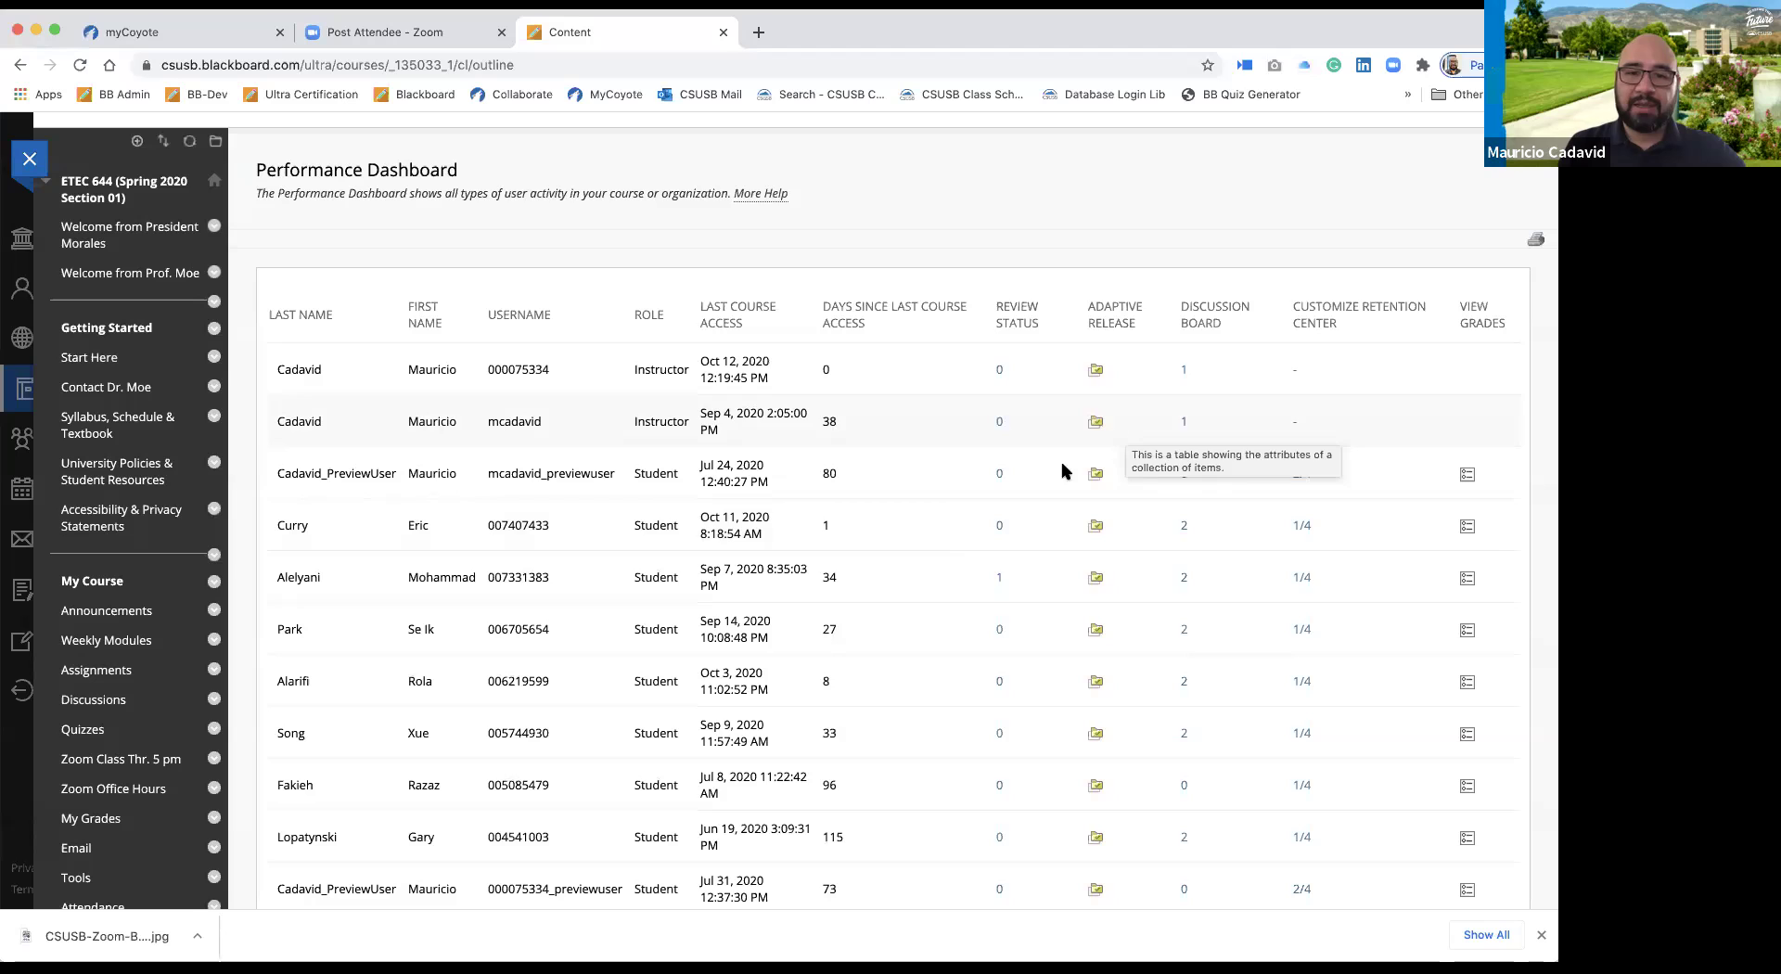
Show the student's Review Status with 'Expectations, Online Readiness and Blackboard Overview' marked Reviewed.
click(1000, 577)
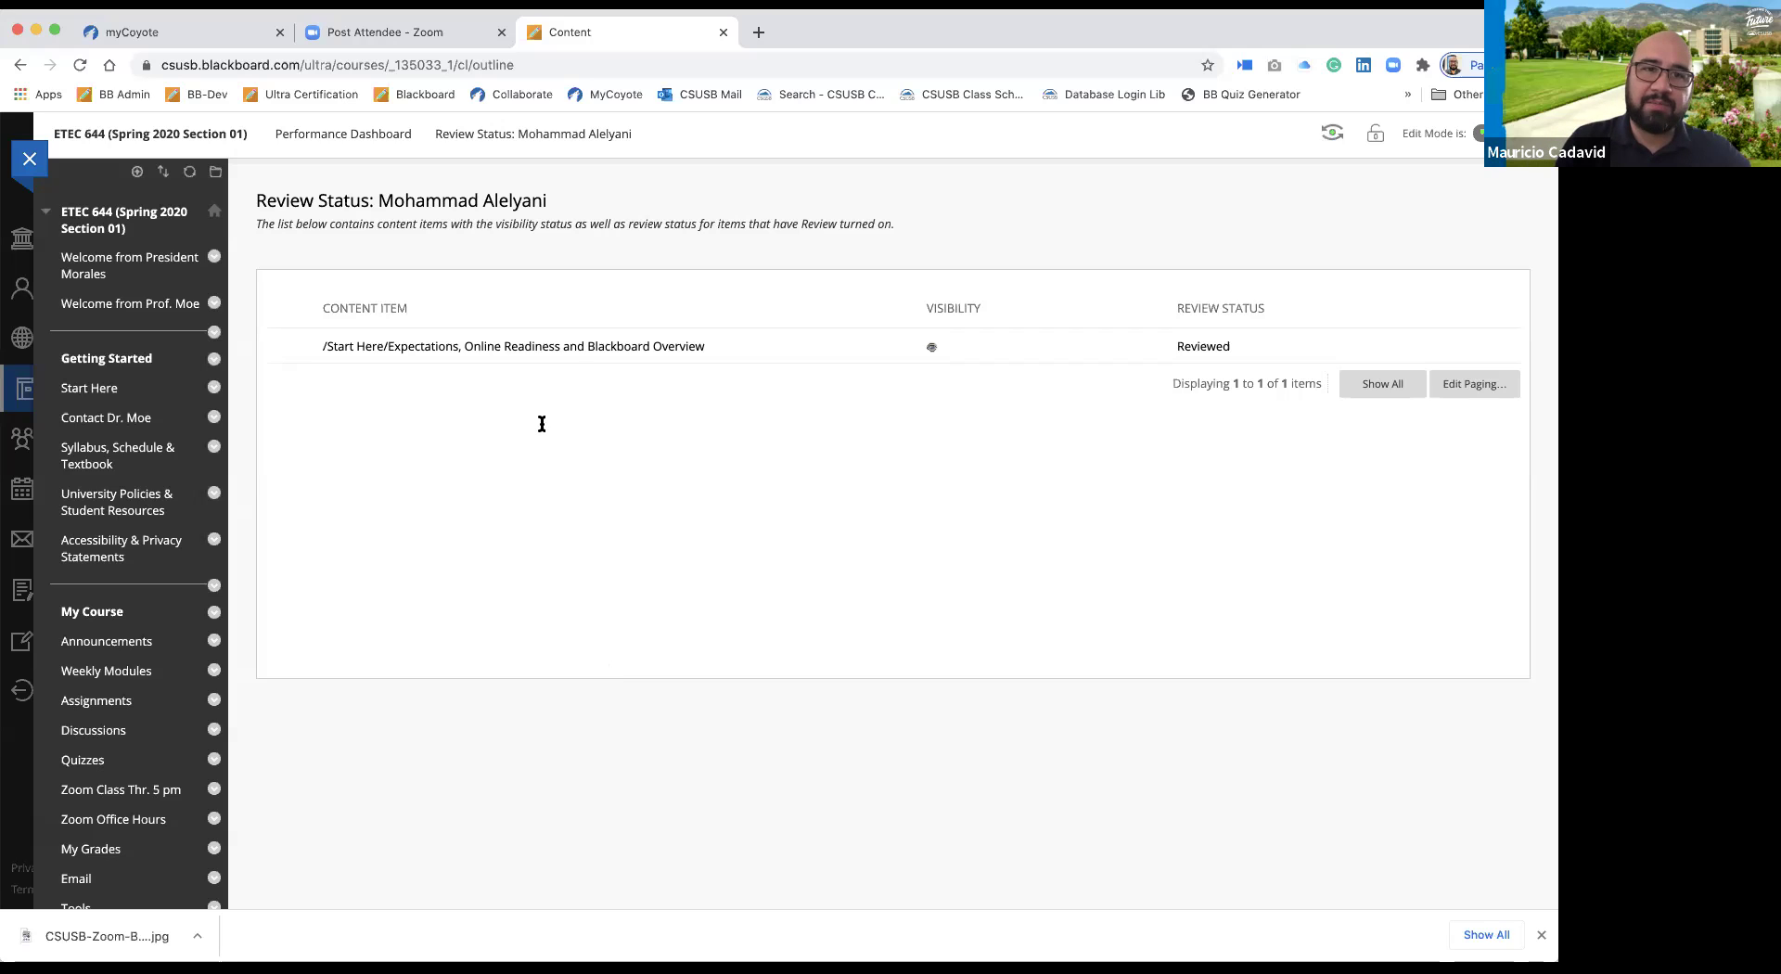
Go back to the Performance Dashboard table, then open the Retention Center showing nine at-risk students.
click(355, 139)
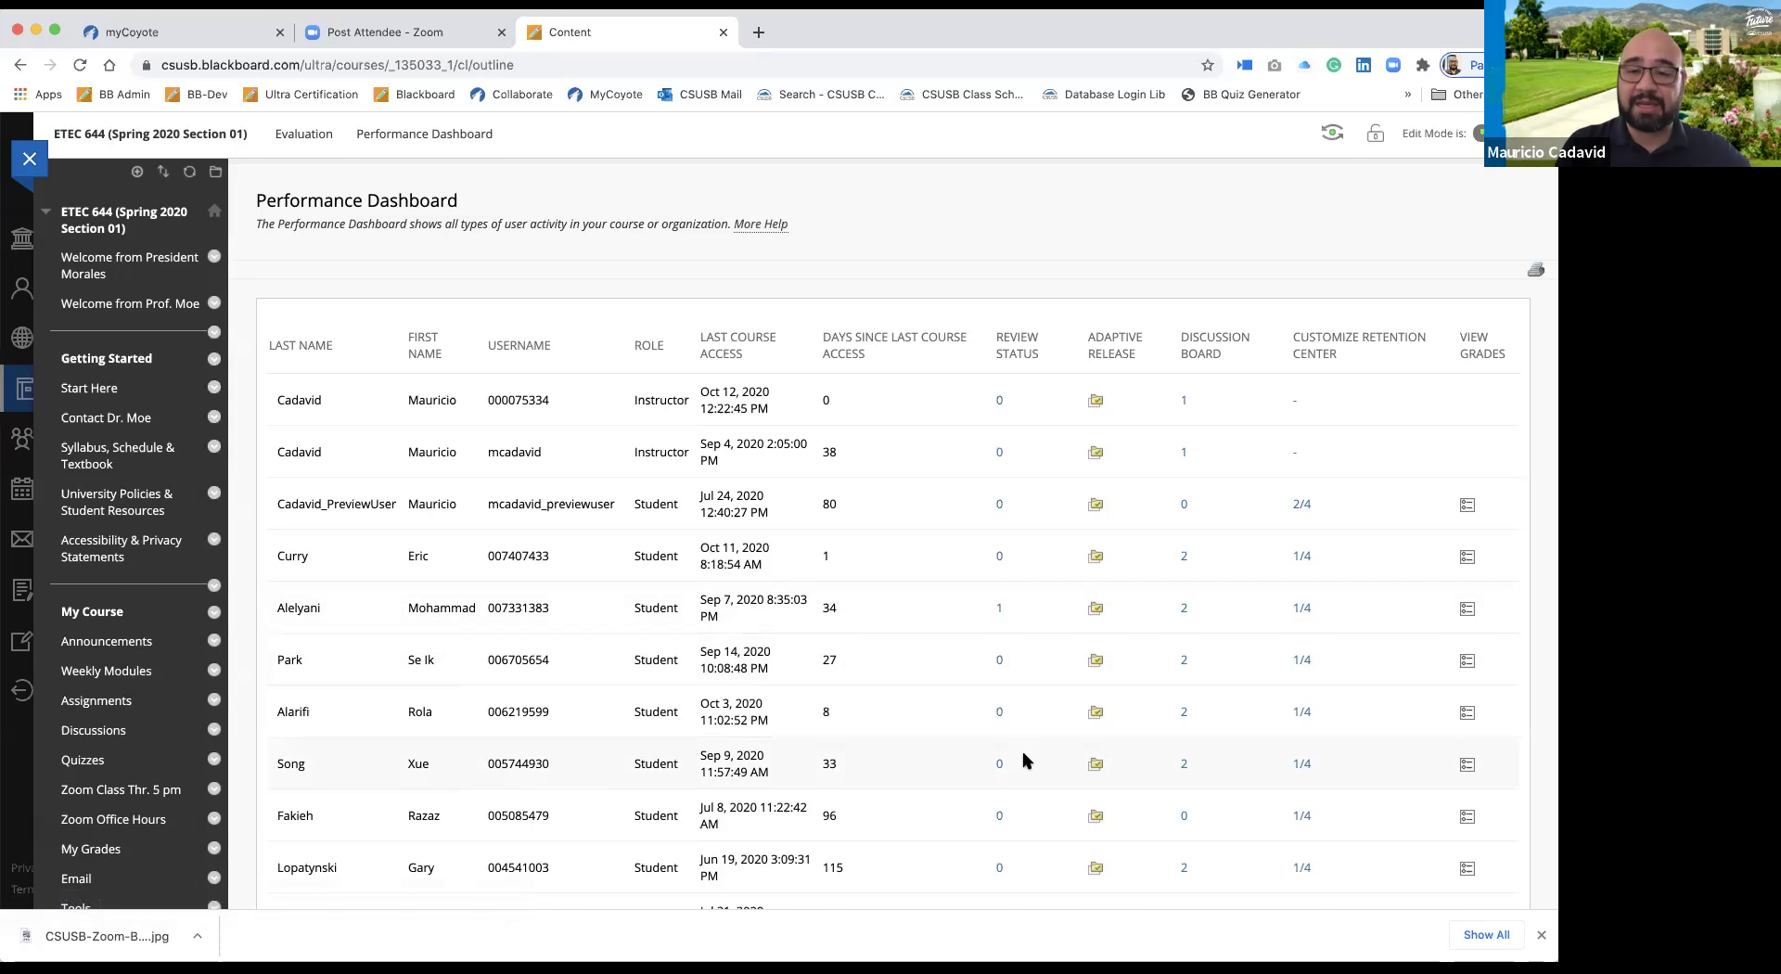
scroll(1016, 687, down, 1)
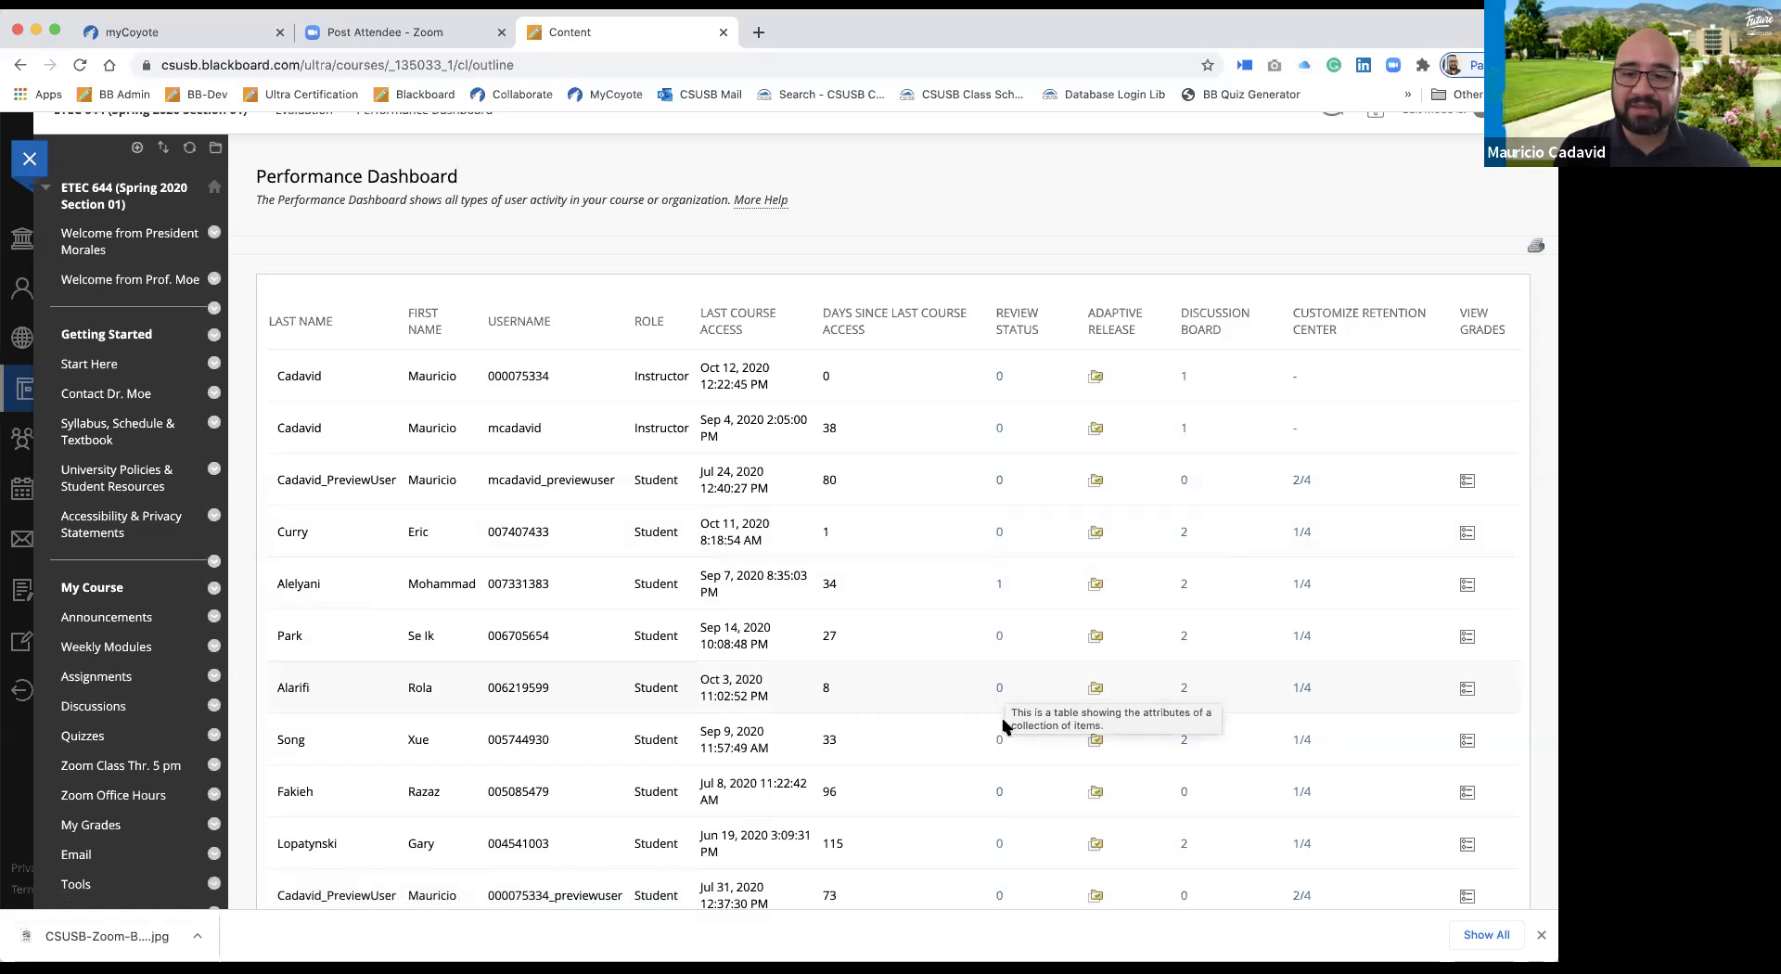
scroll(1007, 835, down, 2)
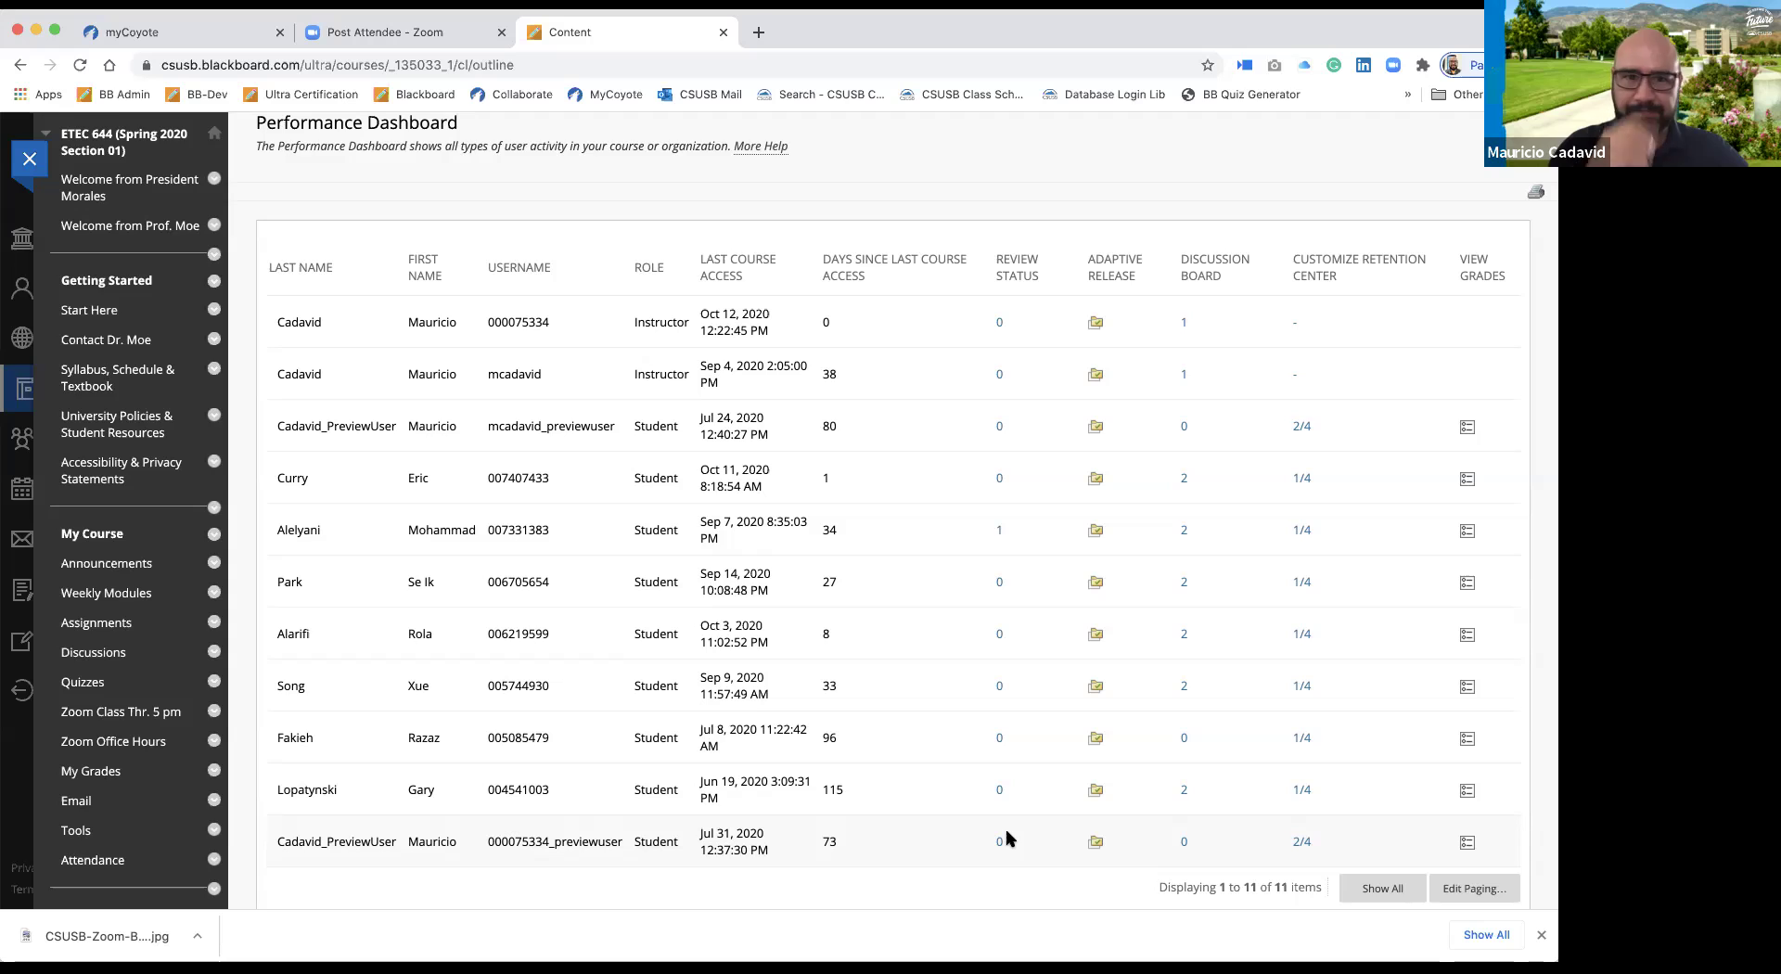
scroll(1009, 838, down, 2)
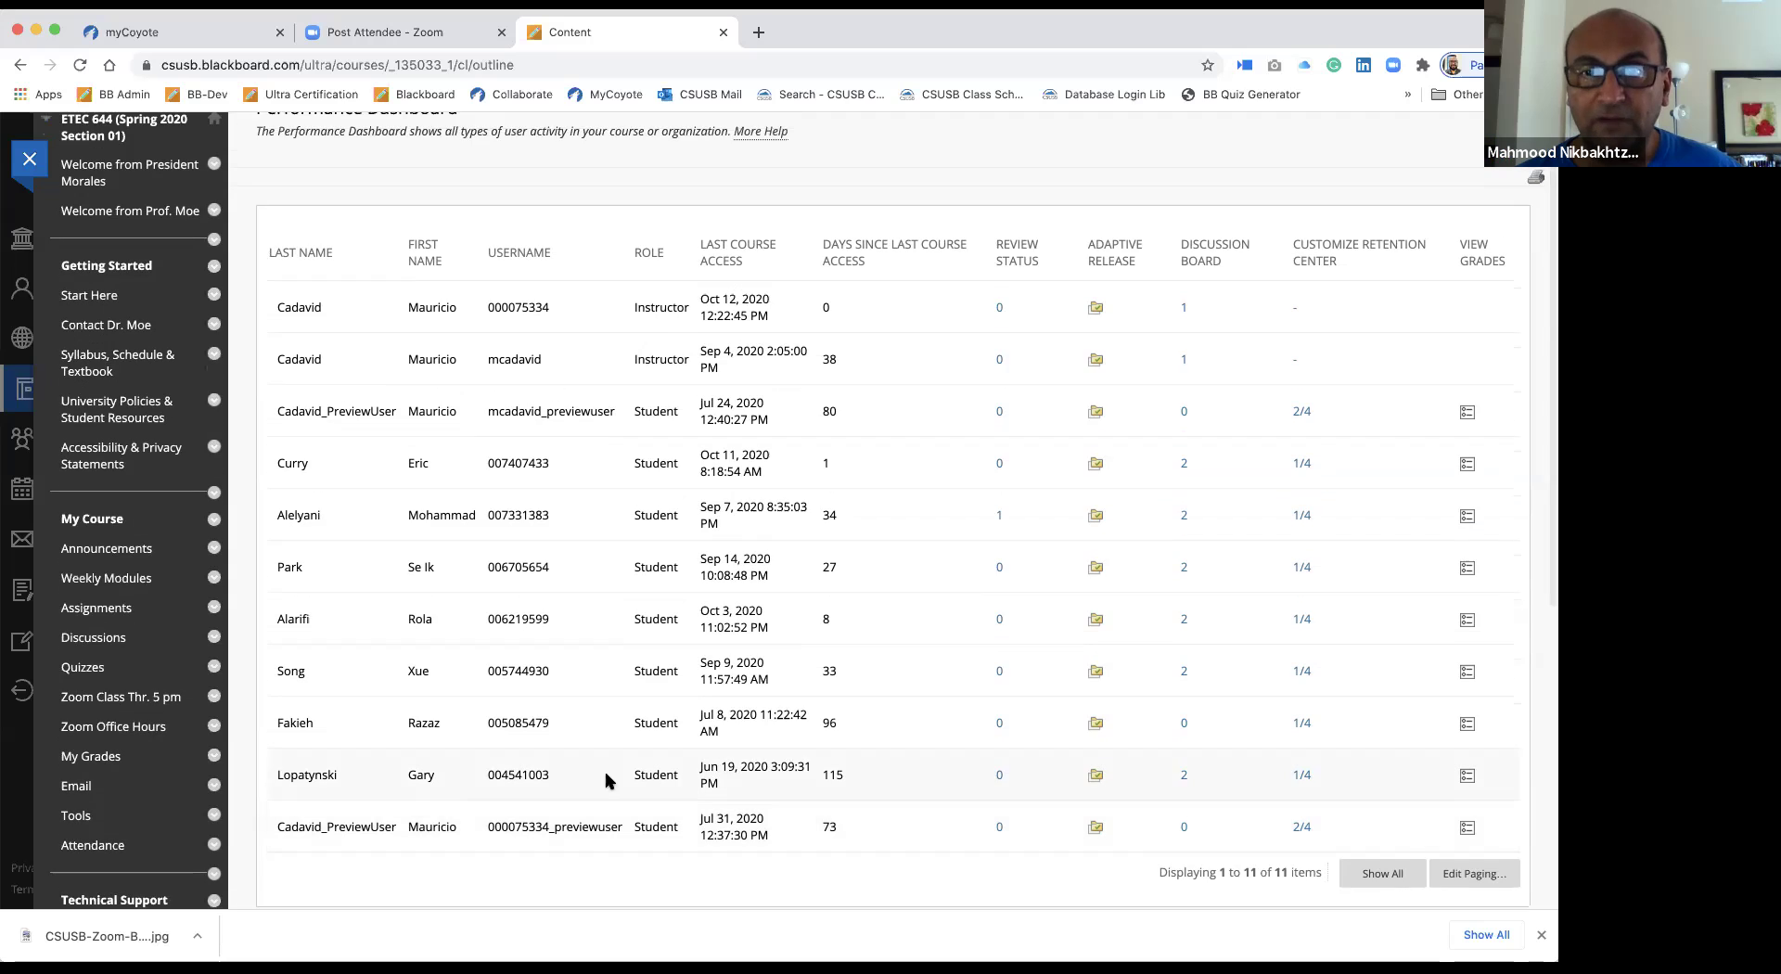
scroll(370, 732, down, 10)
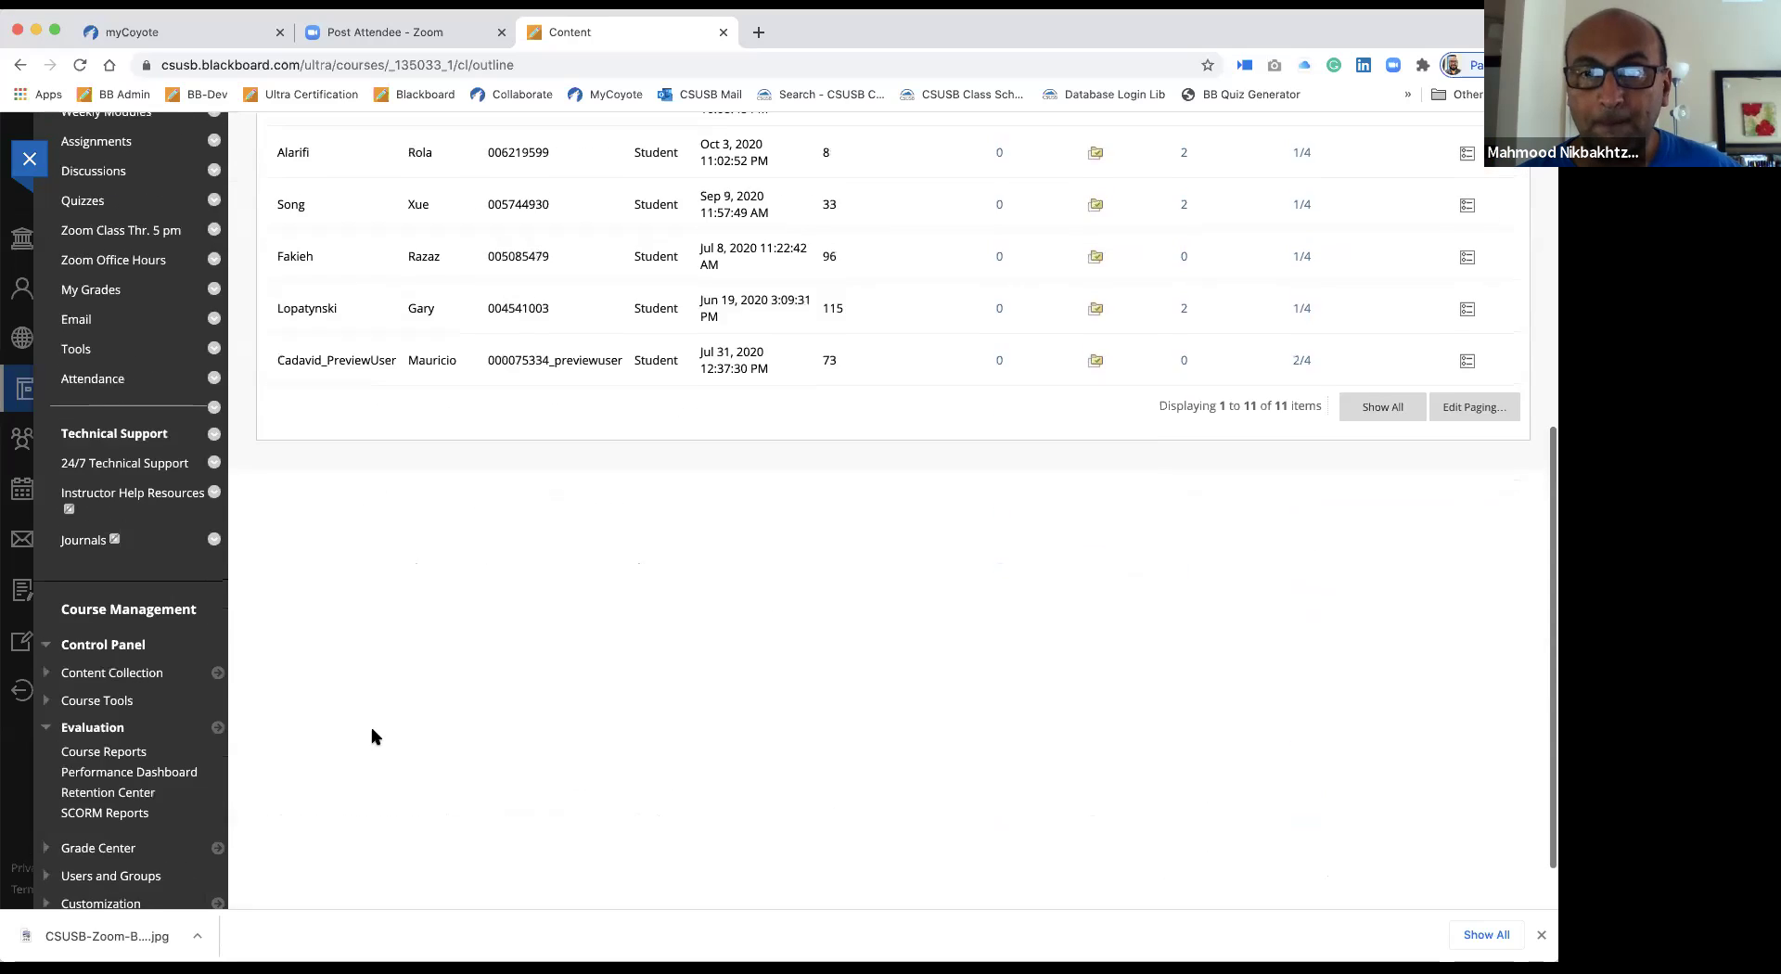
click(81, 763)
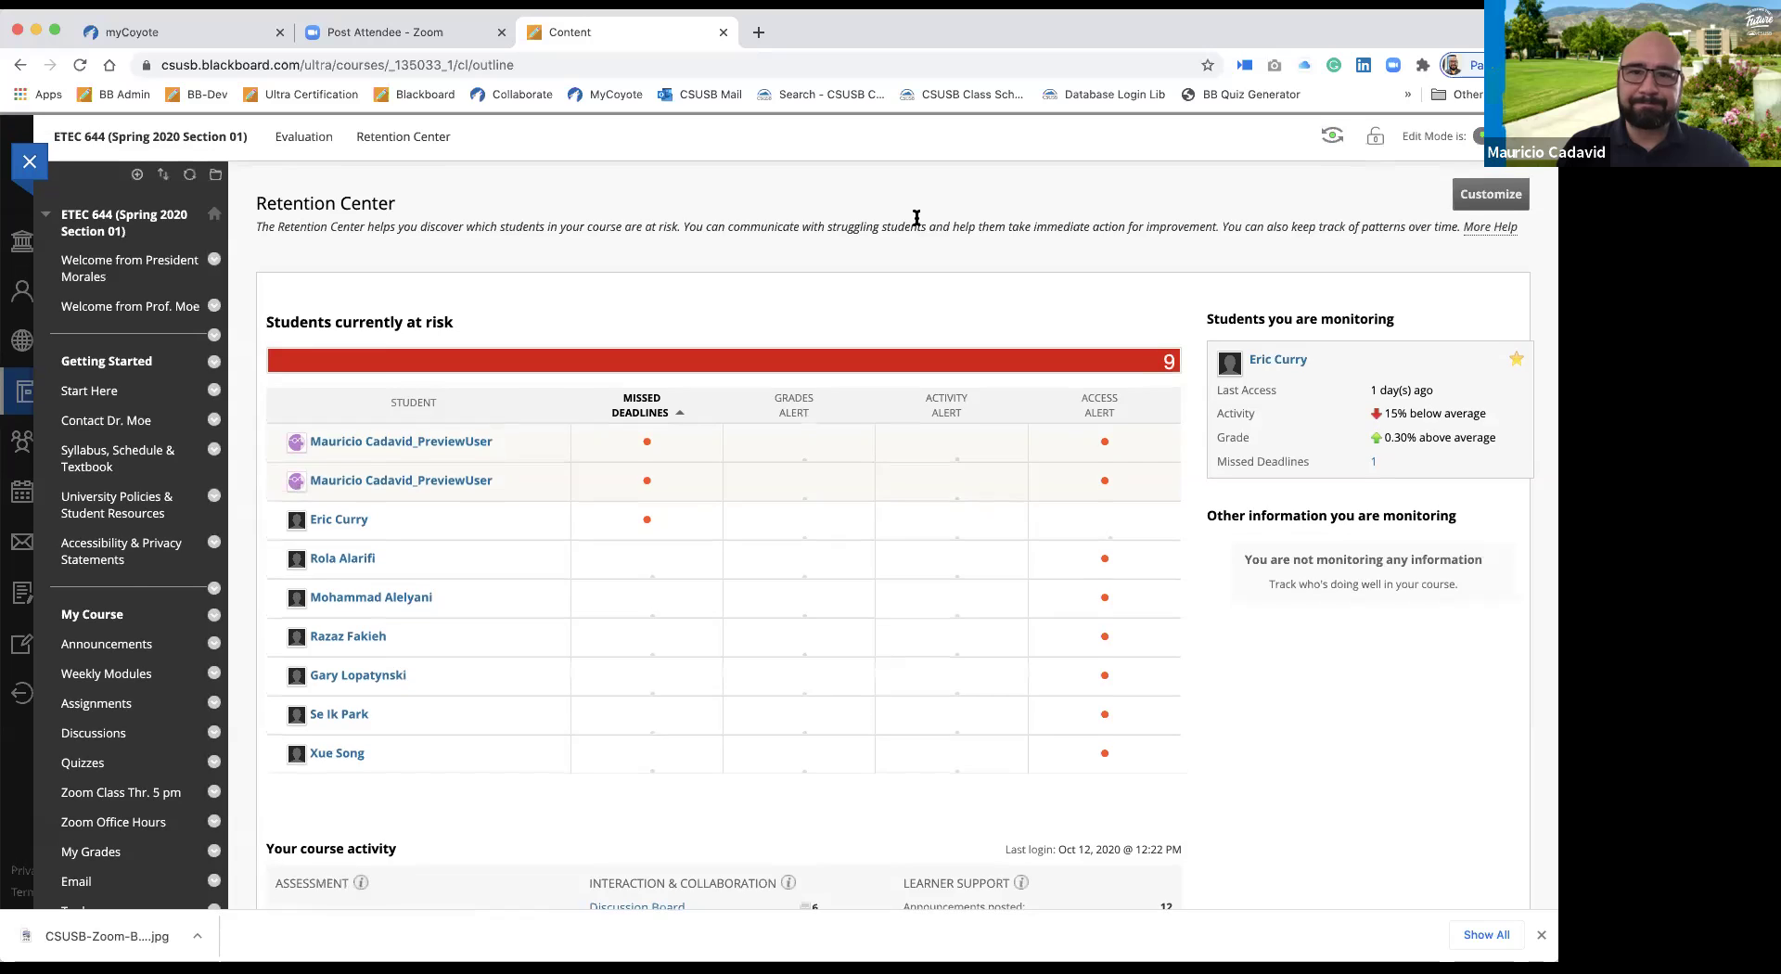
Unmonitor the monitored student, view the at-risk table by missed deadlines, then exit to the courses list.
scroll(1073, 227, down, 1)
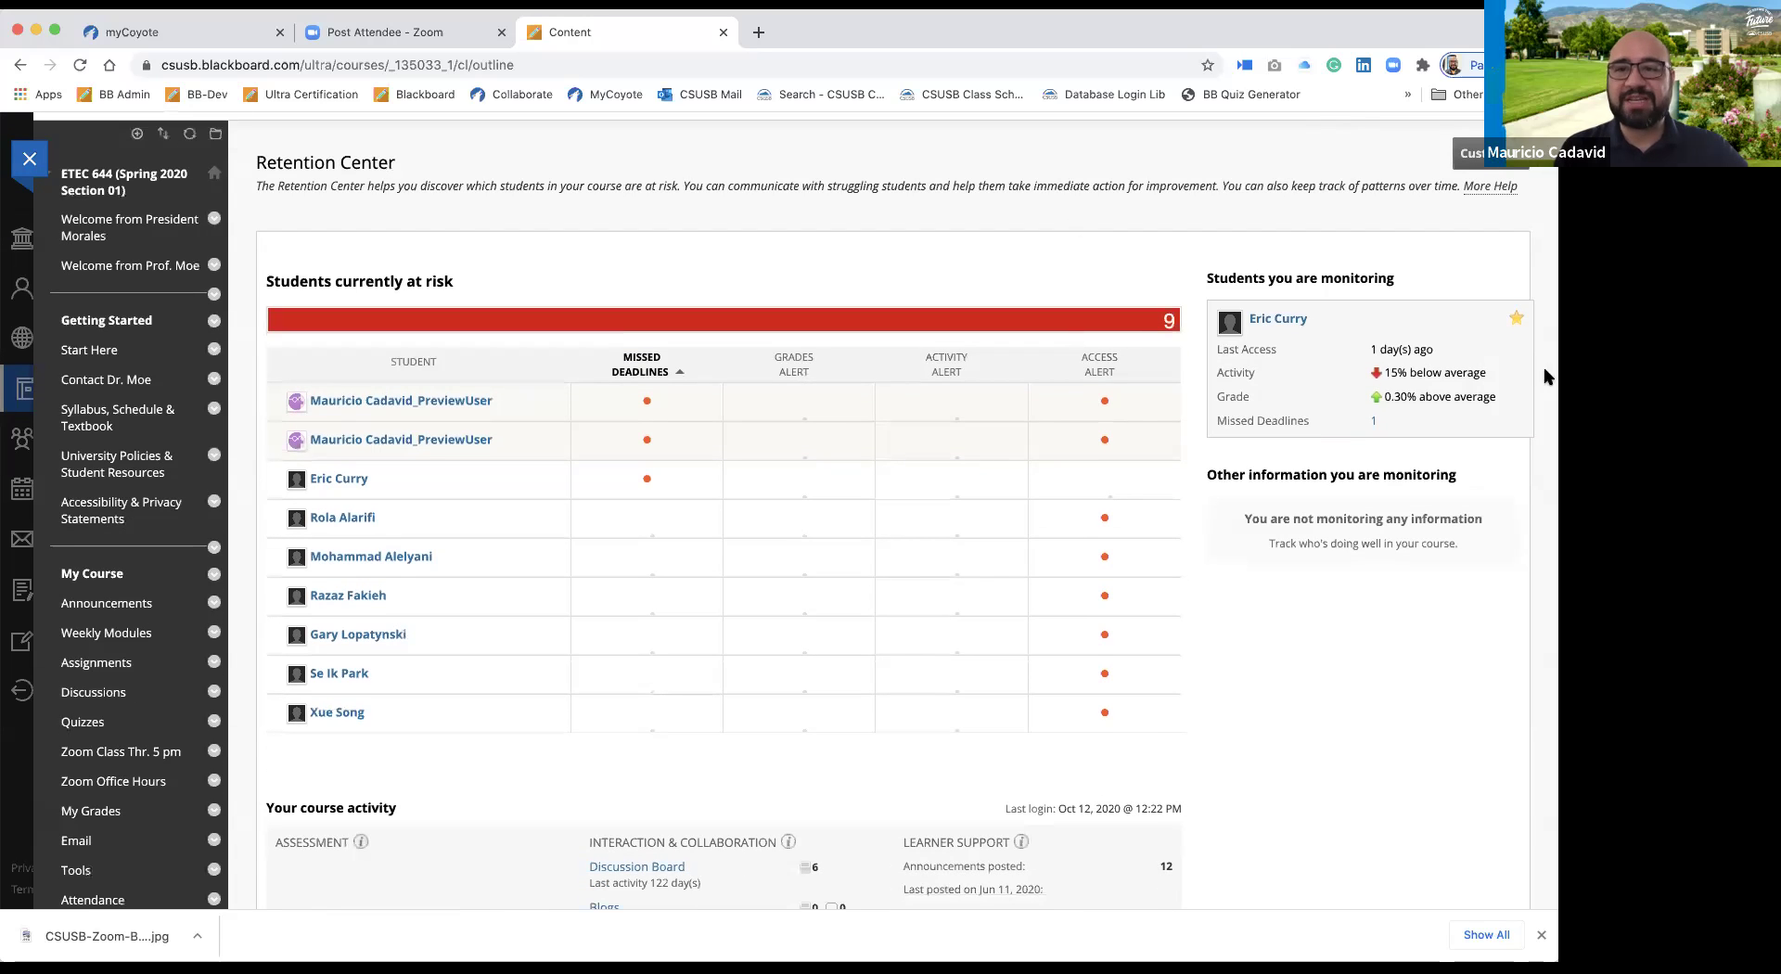
click(1516, 320)
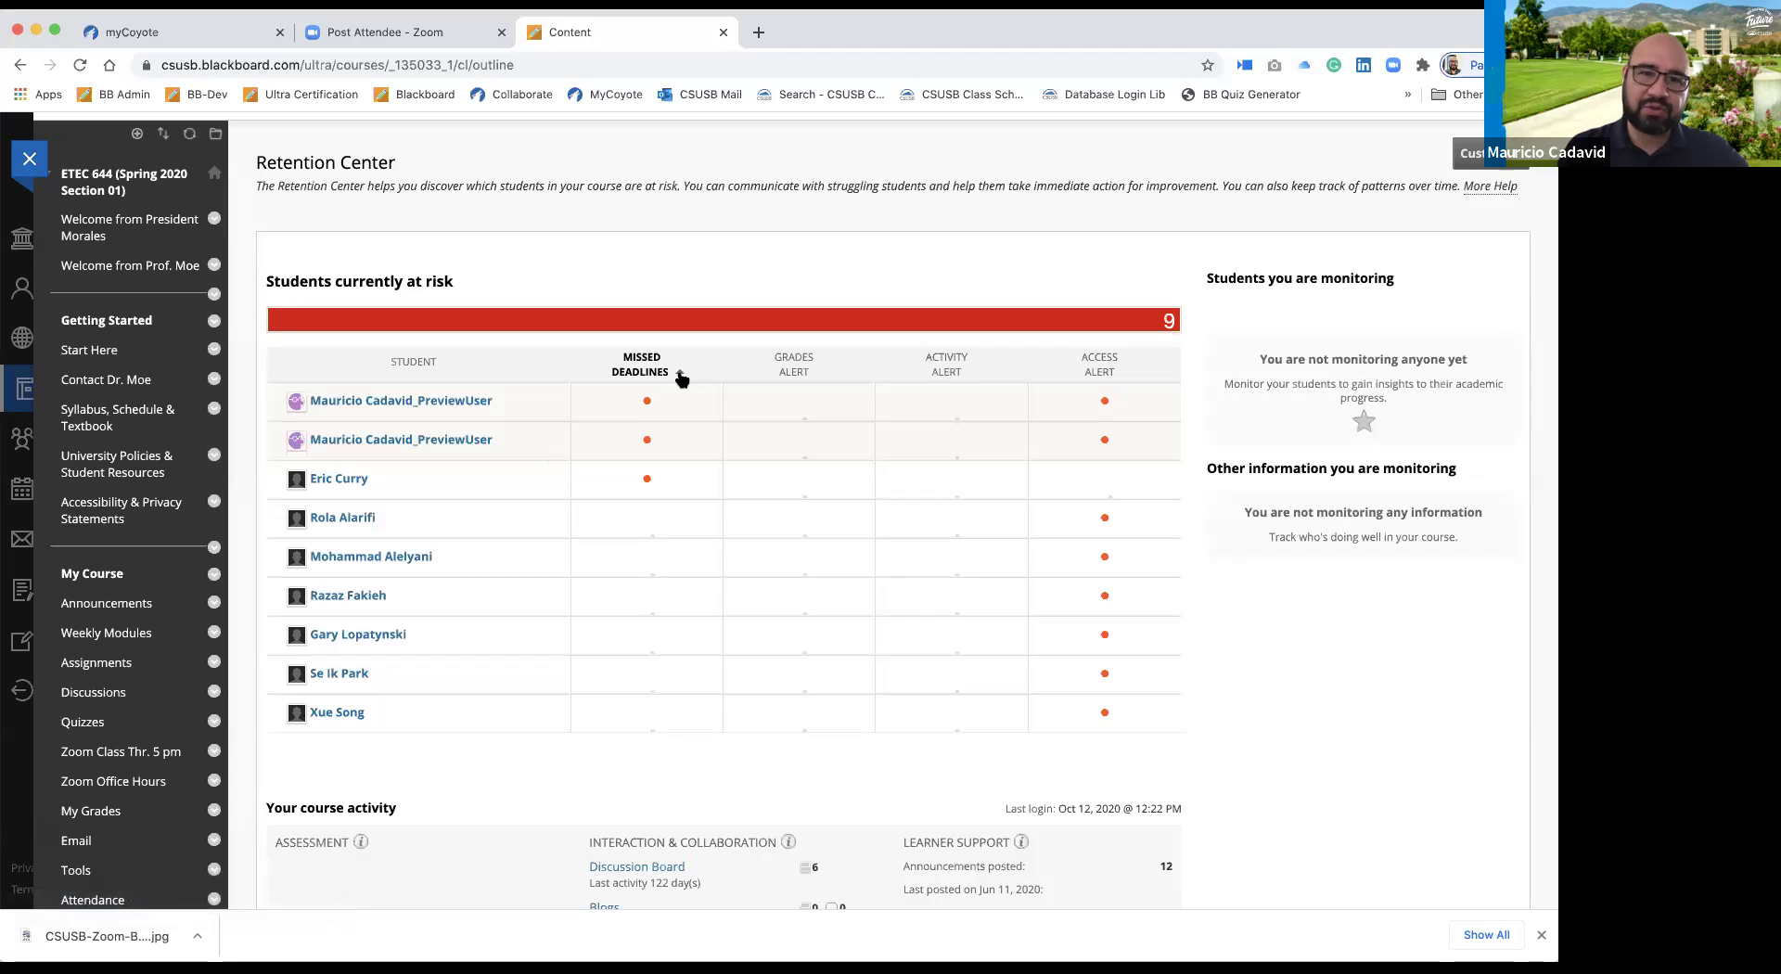
click(640, 367)
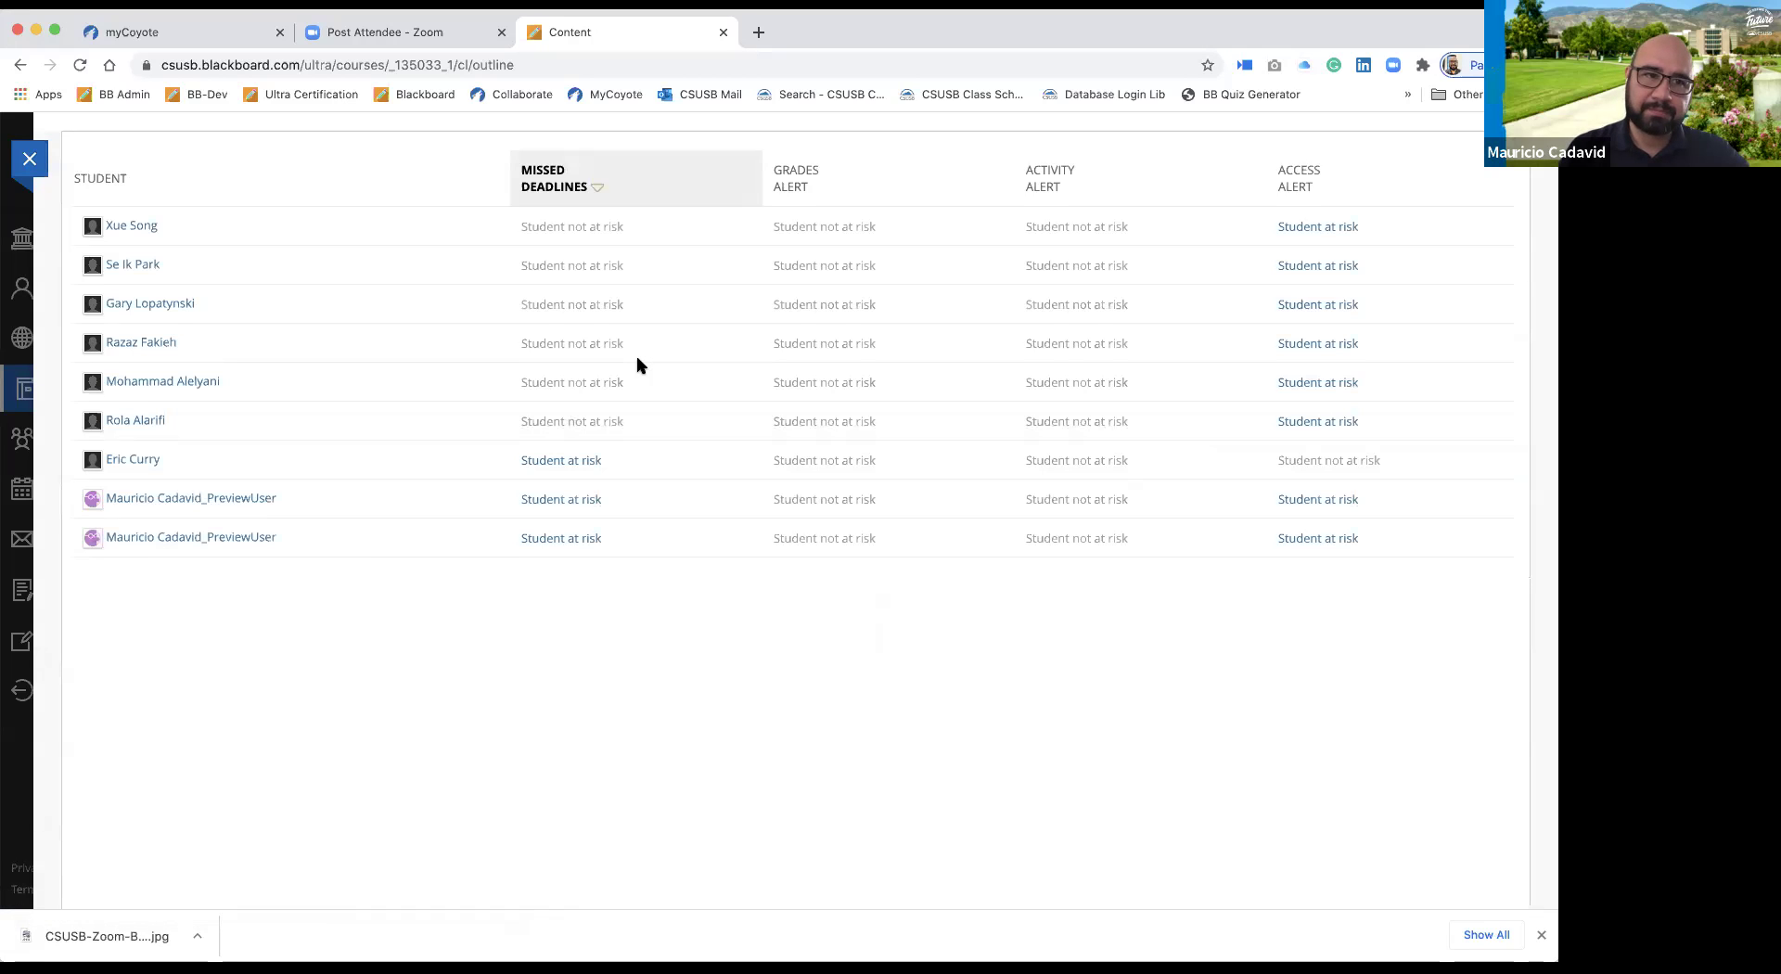
click(27, 163)
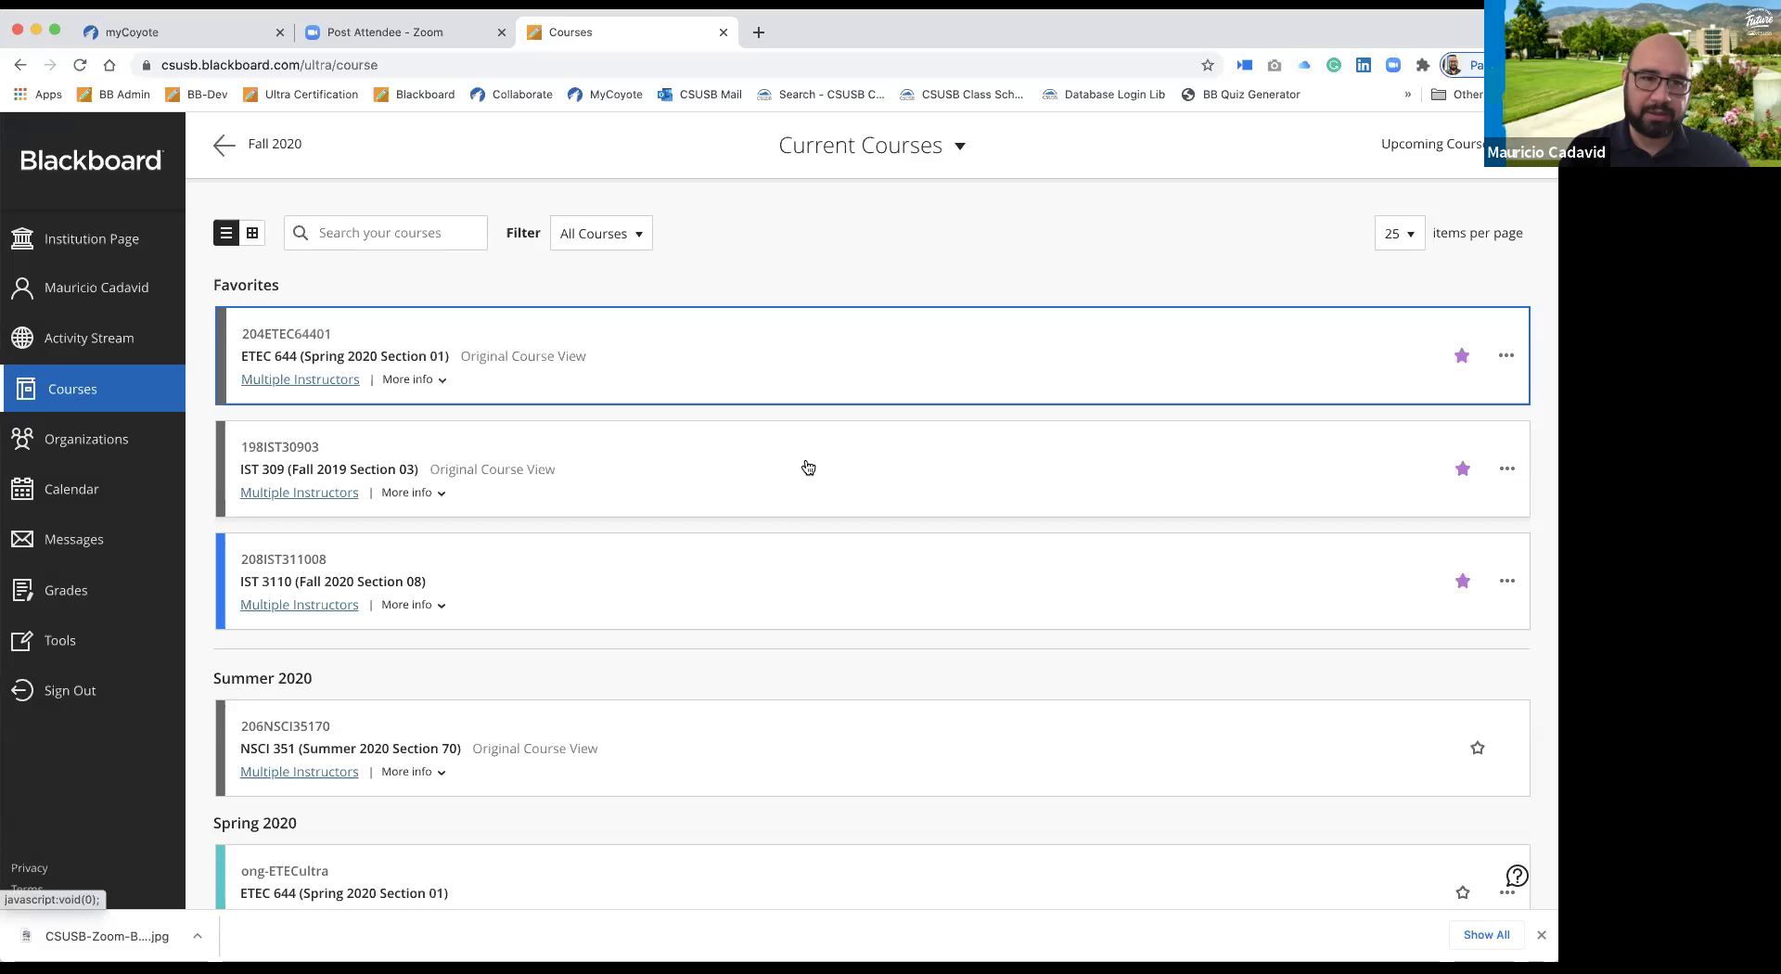
Enter the ETEC 644 Spring 2020 course and review its Performance Dashboard of 11 users.
click(693, 348)
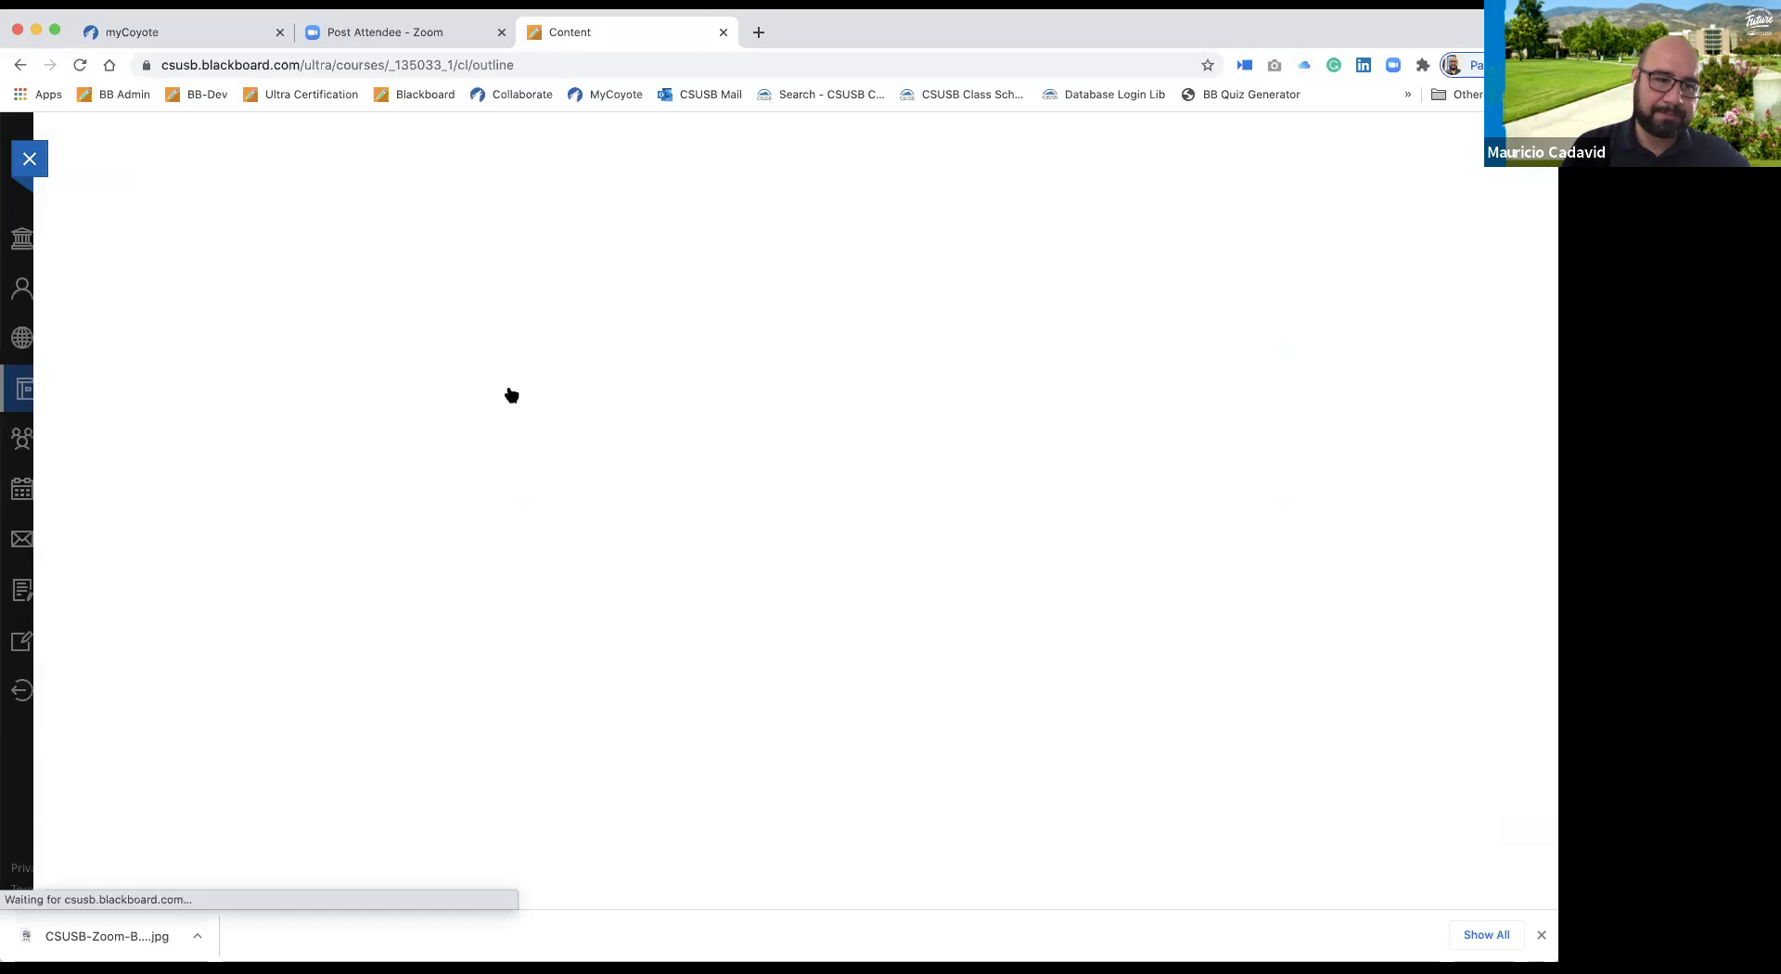
scroll(510, 394, down, 10)
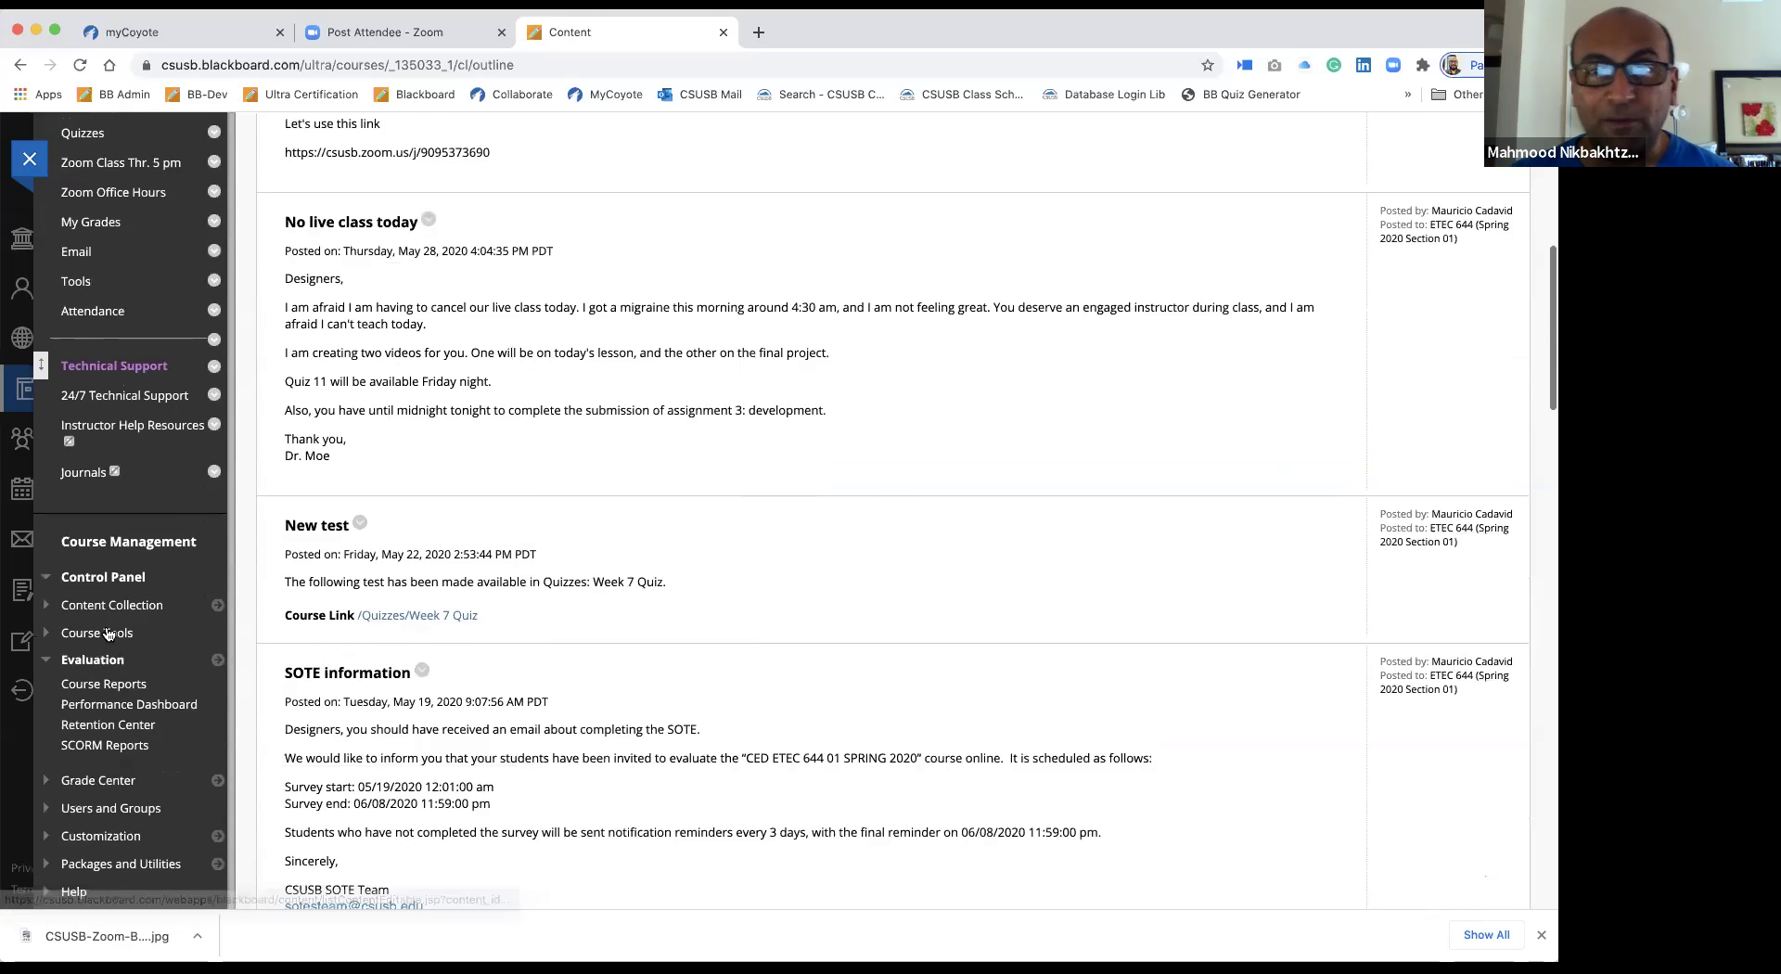
click(96, 545)
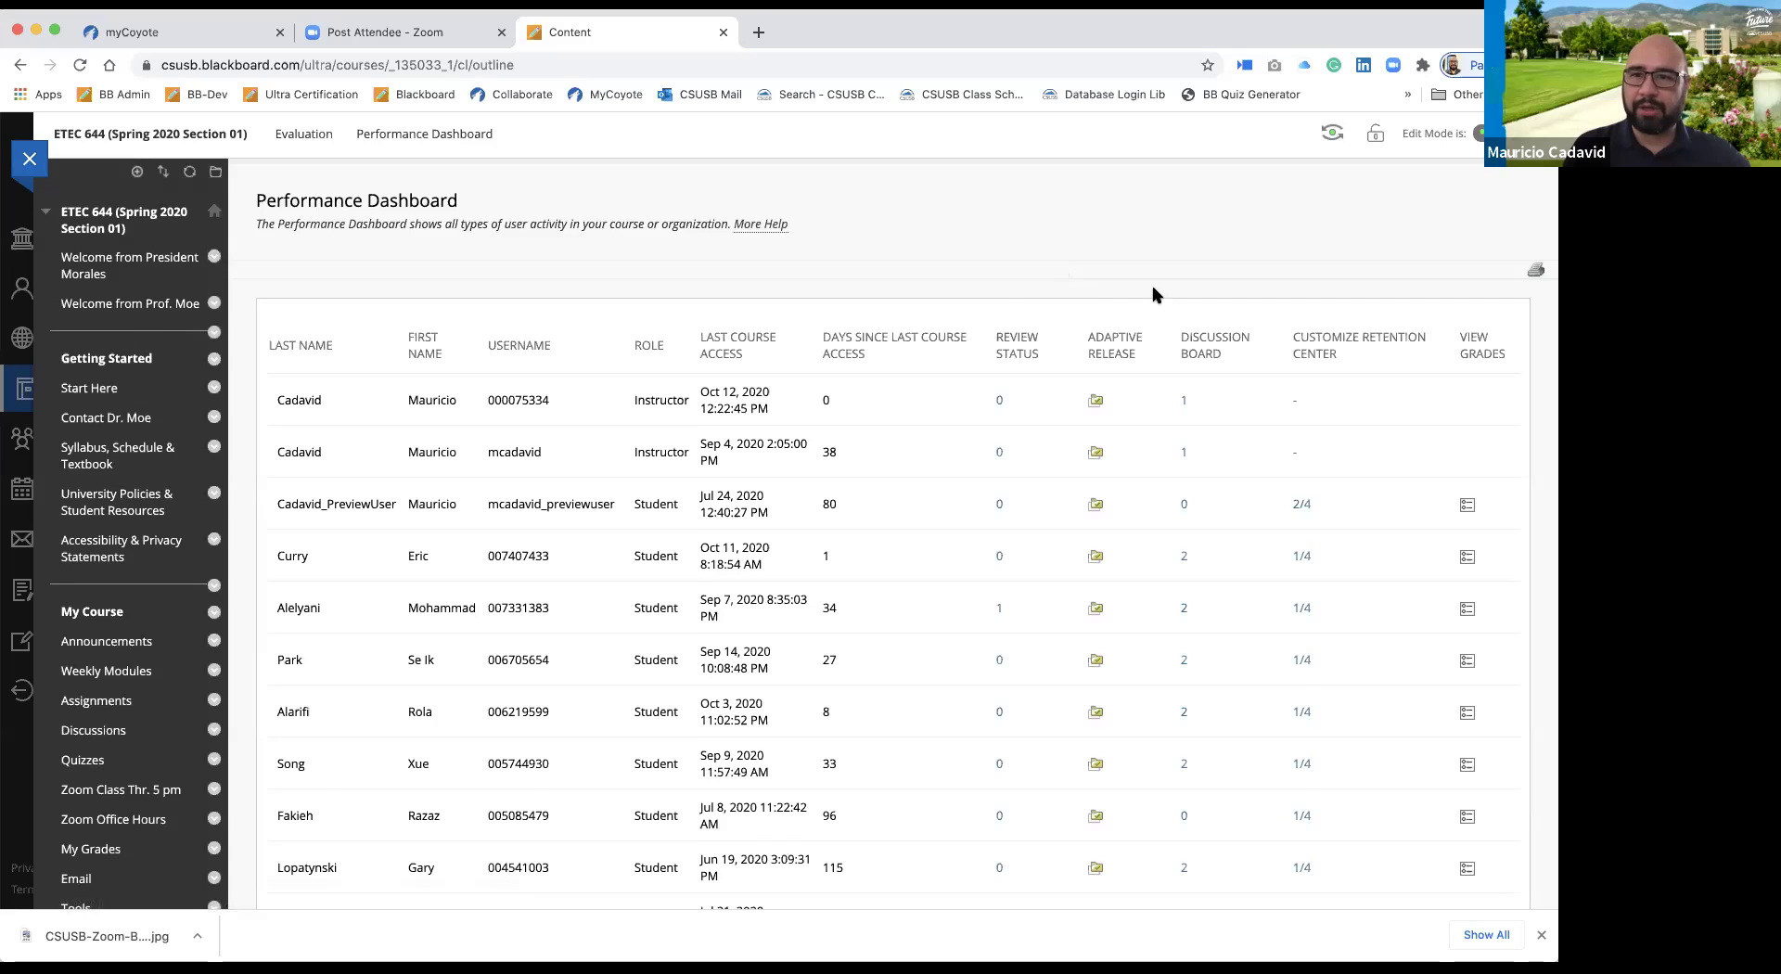
scroll(1157, 287, down, 2)
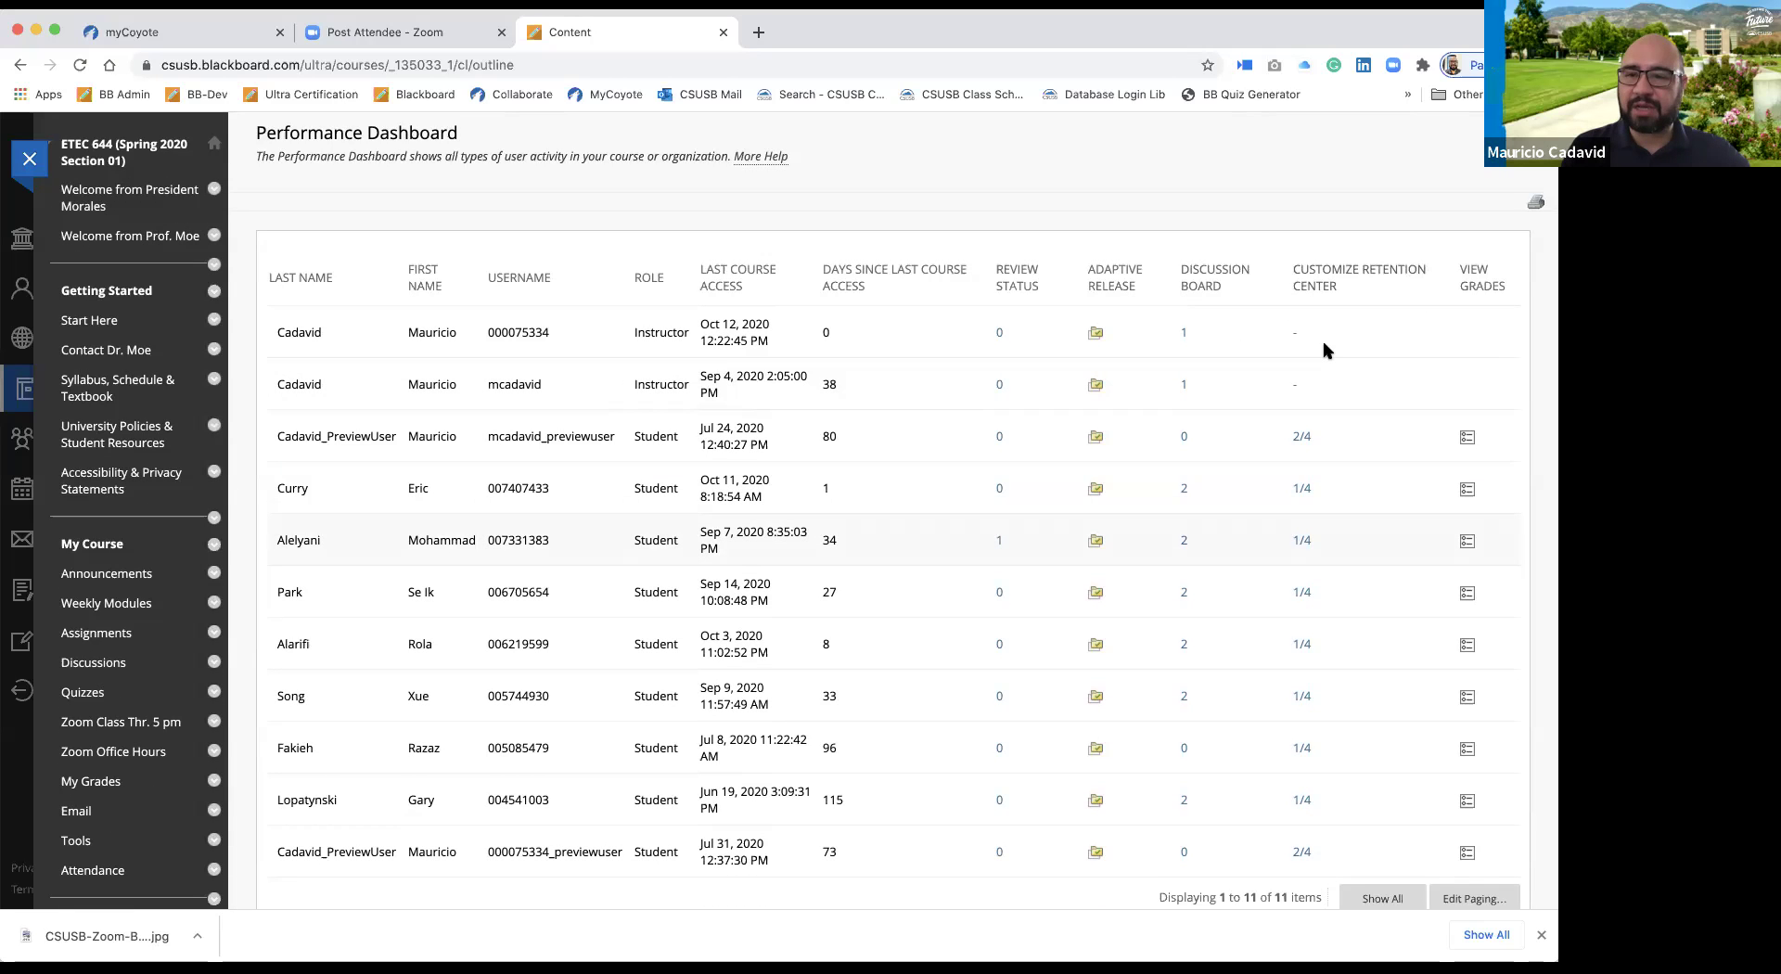
scroll(1325, 351, down, 1)
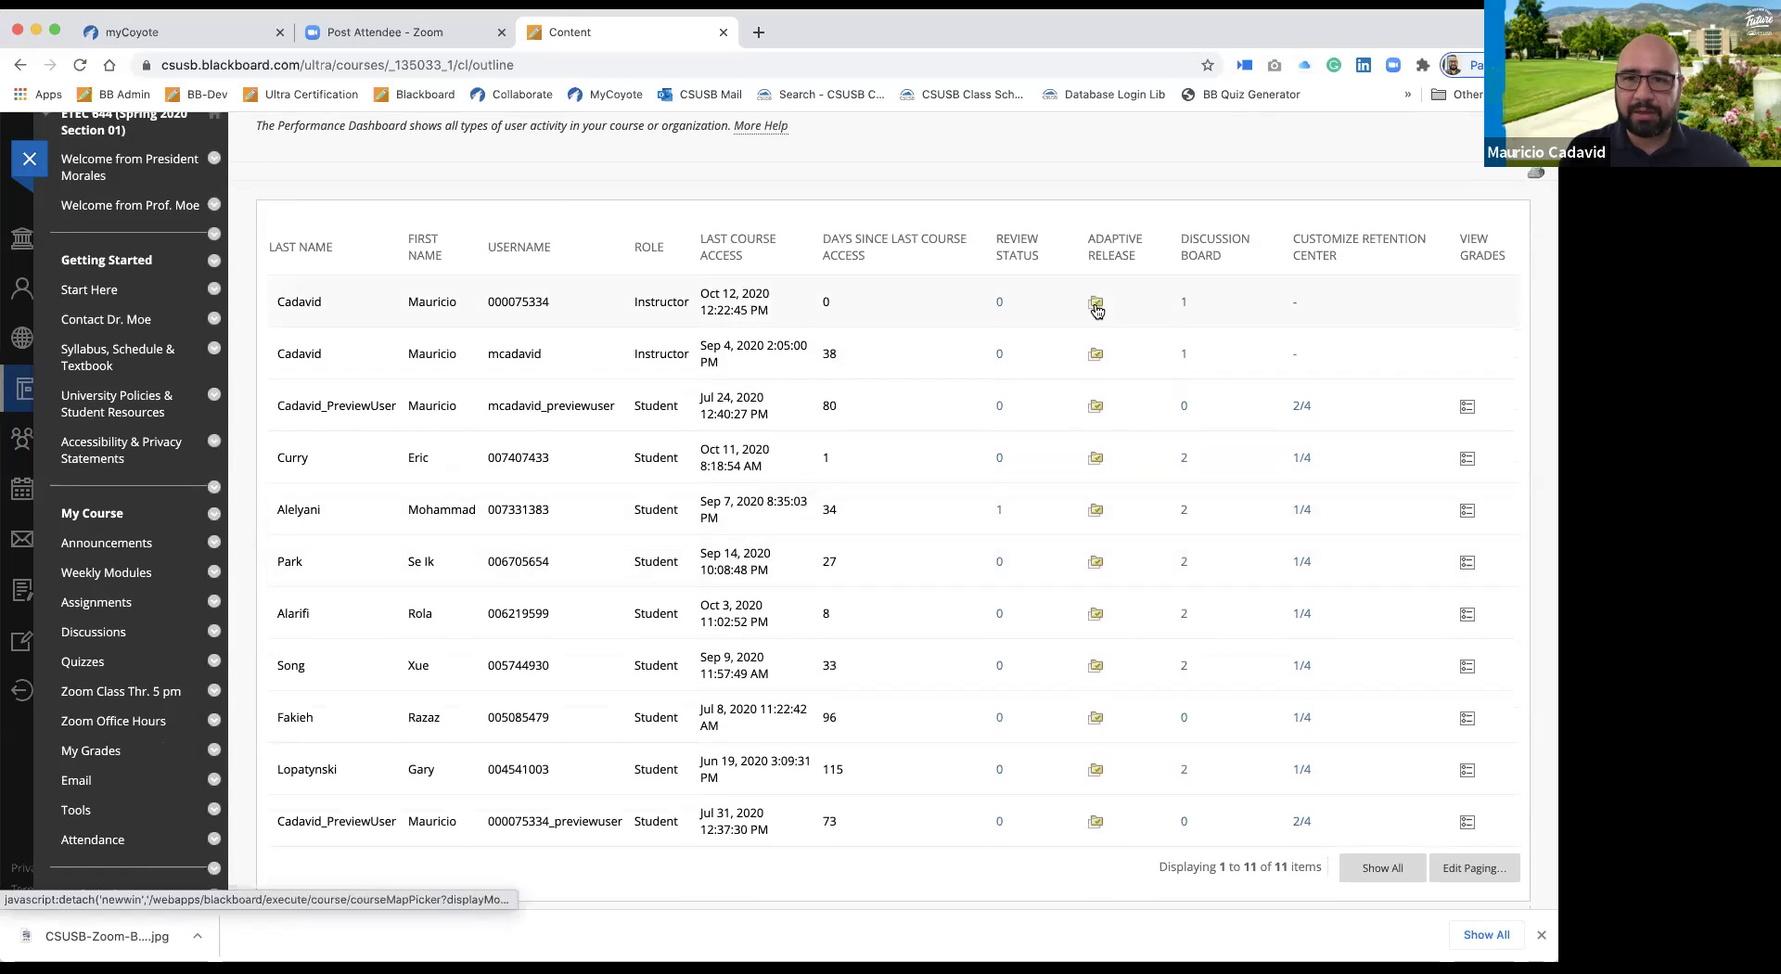
click(1095, 459)
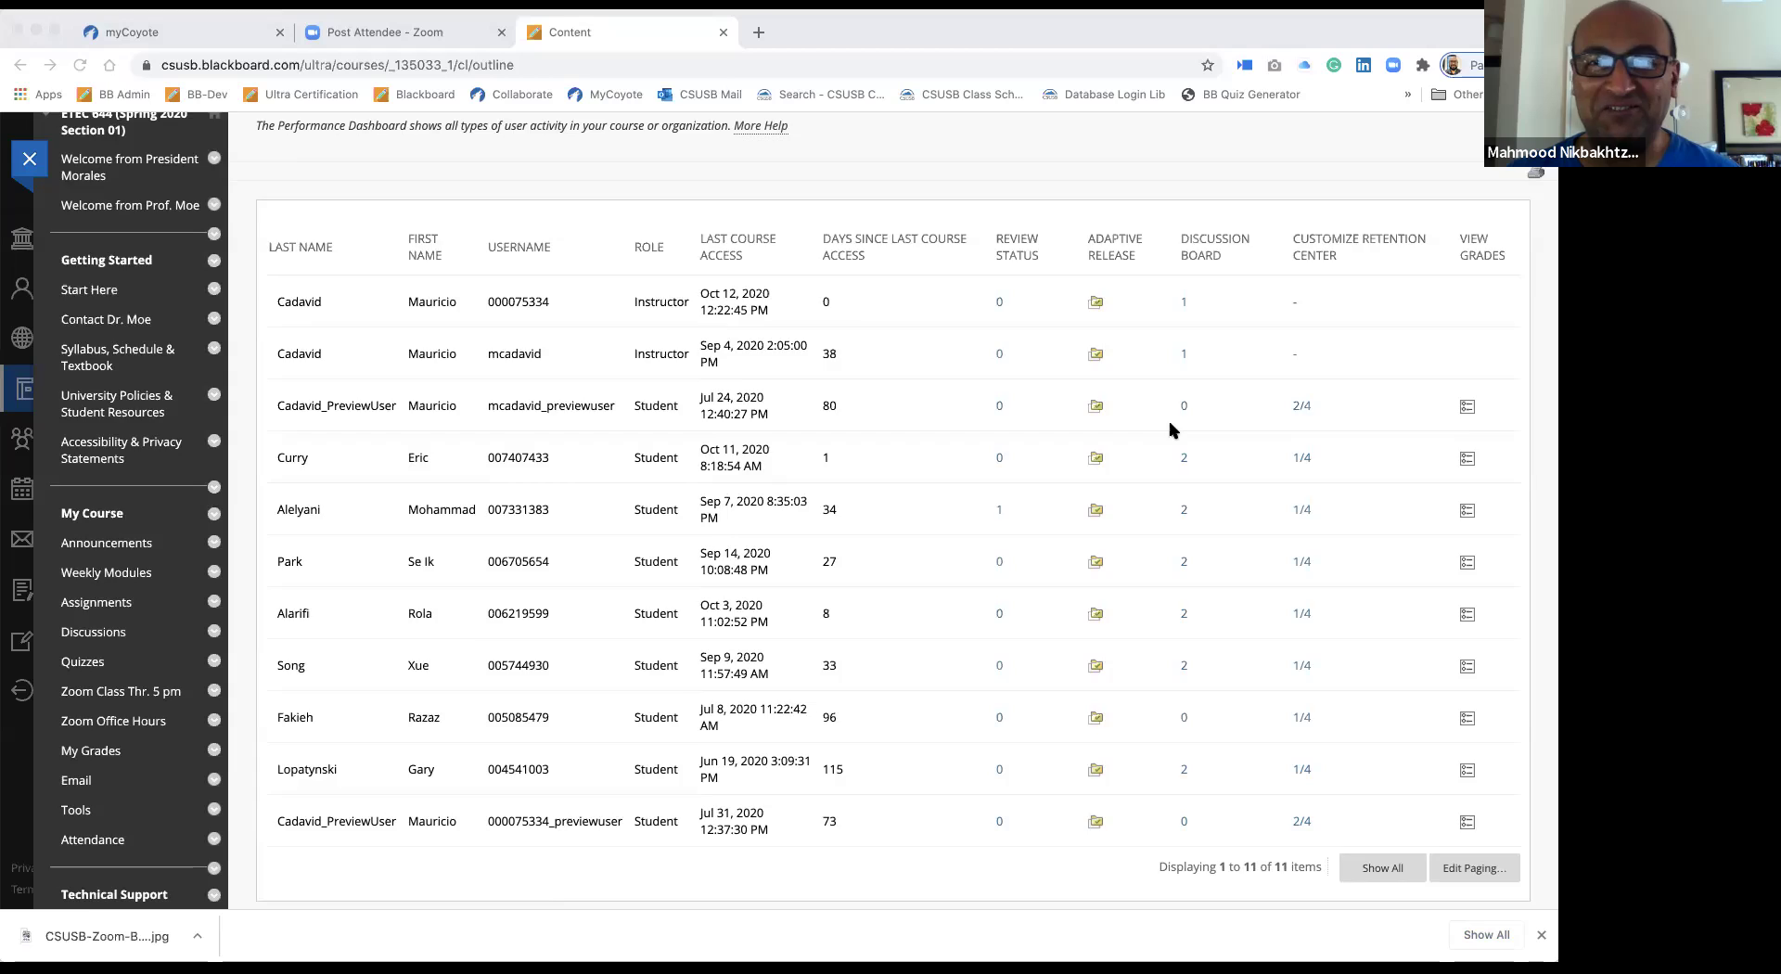
scroll(1173, 422, up, 3)
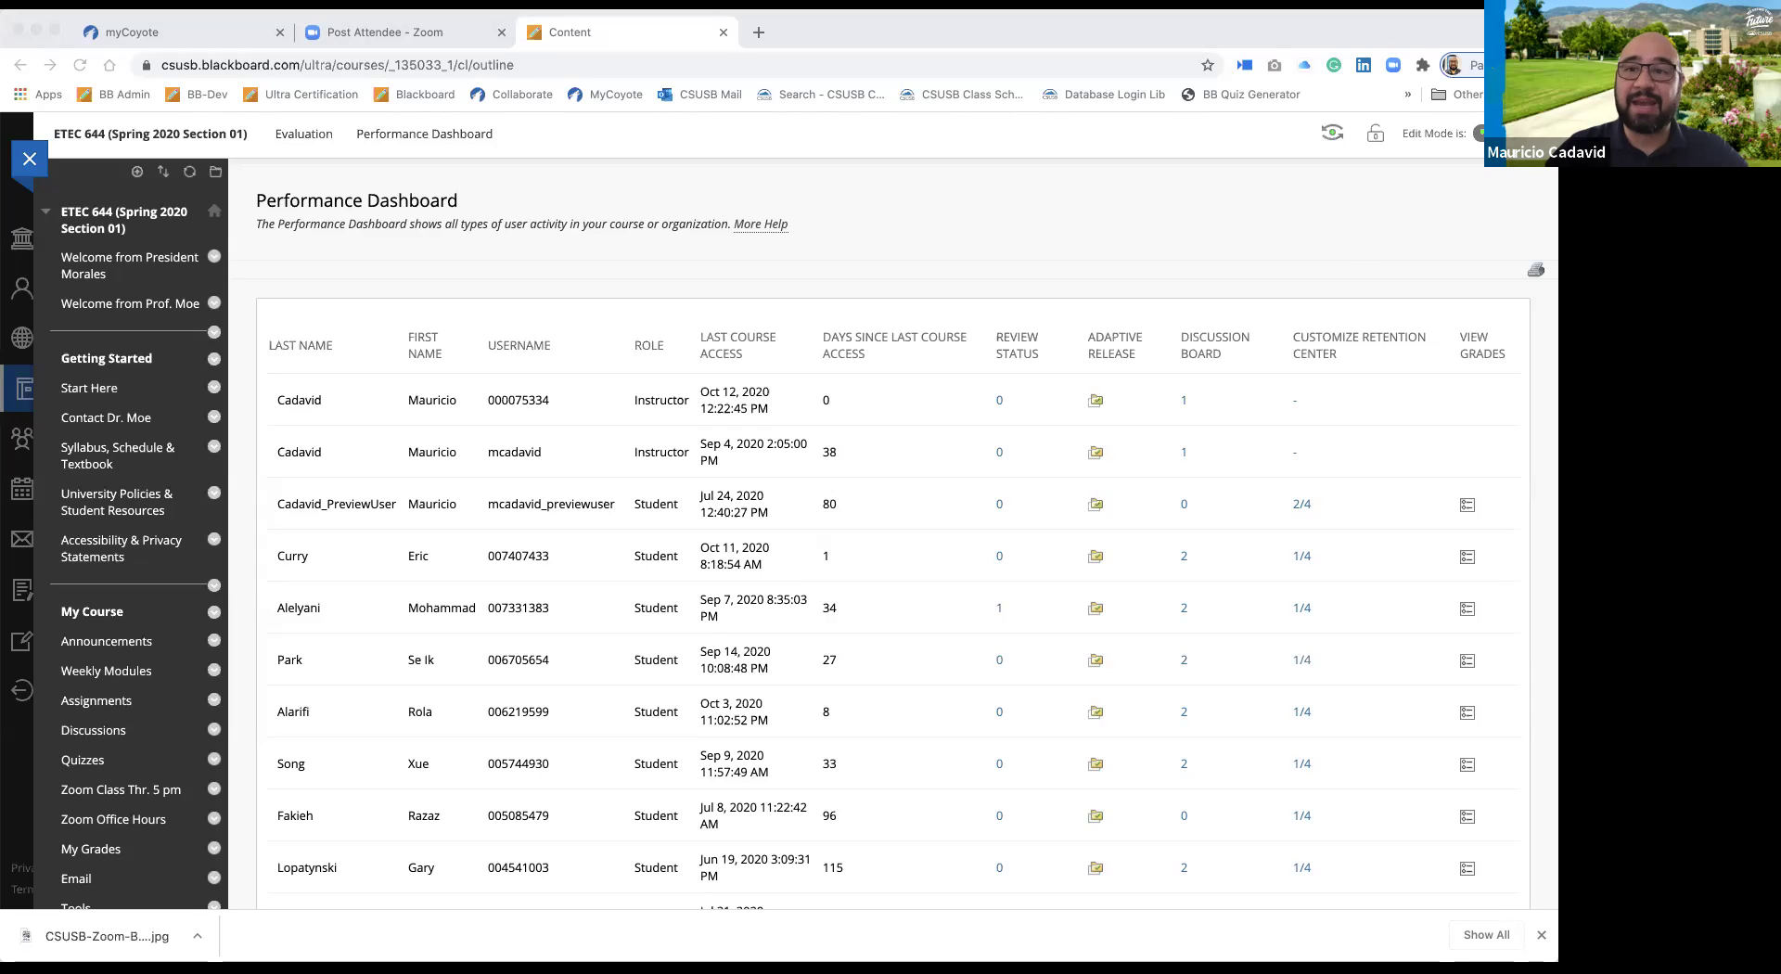
click(1248, 17)
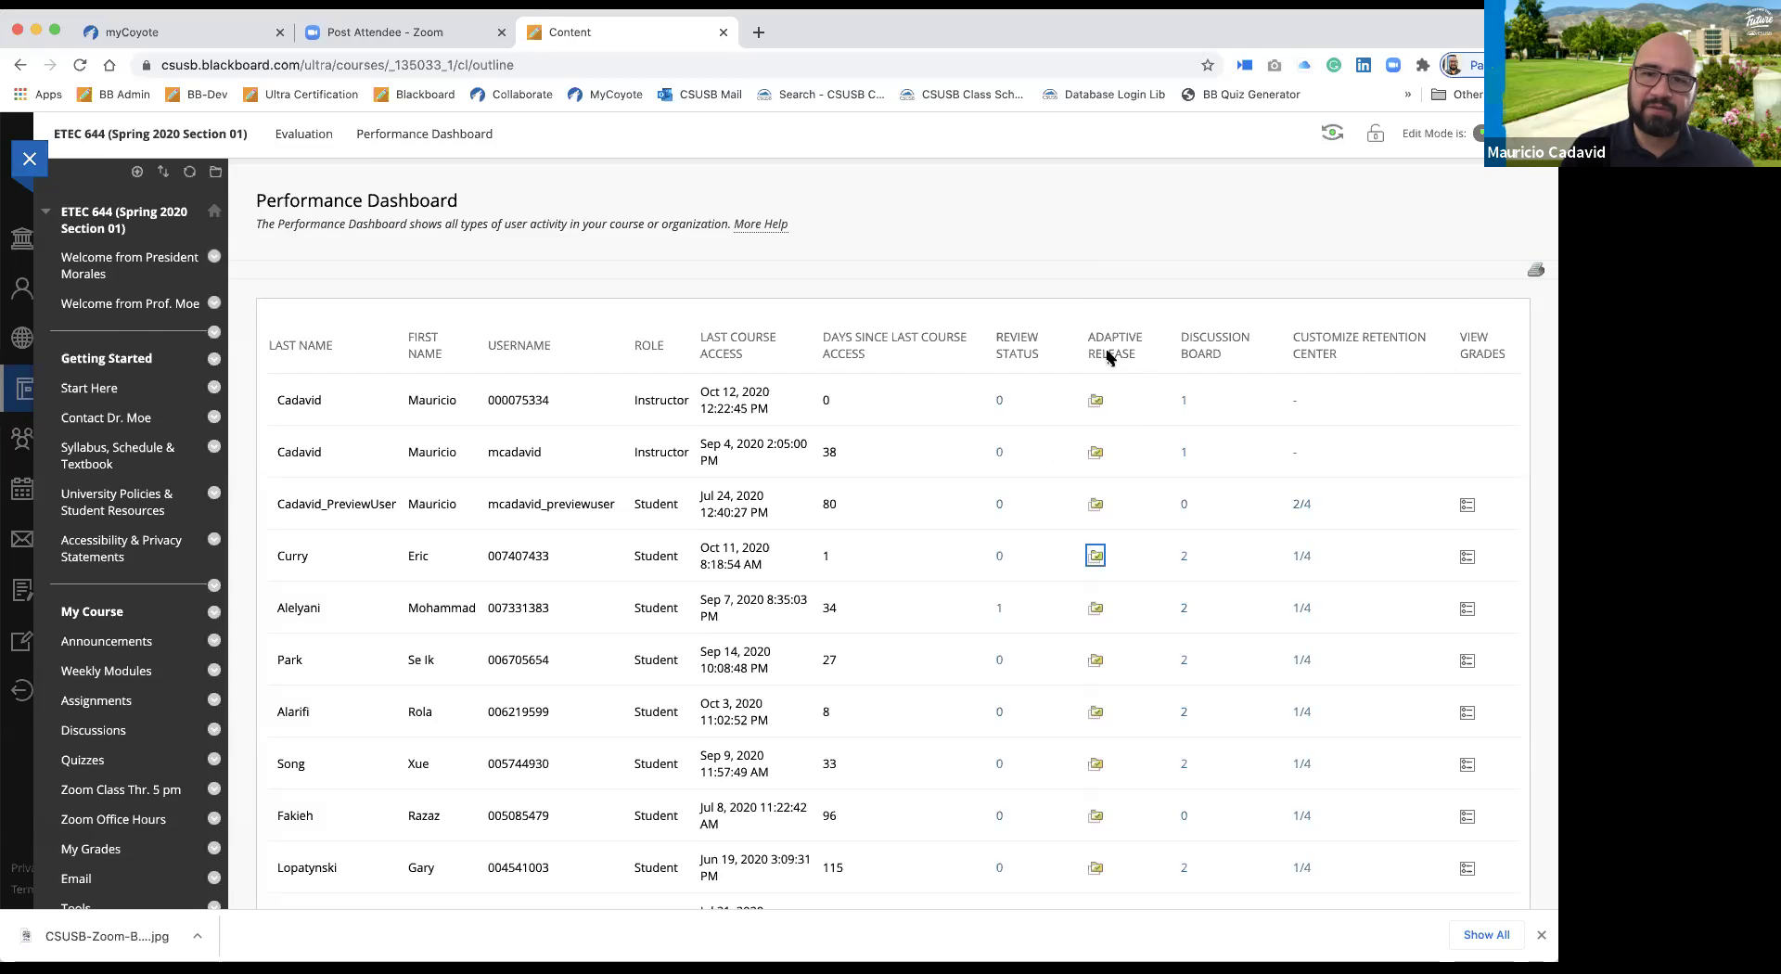
scroll(1104, 351, down, 5)
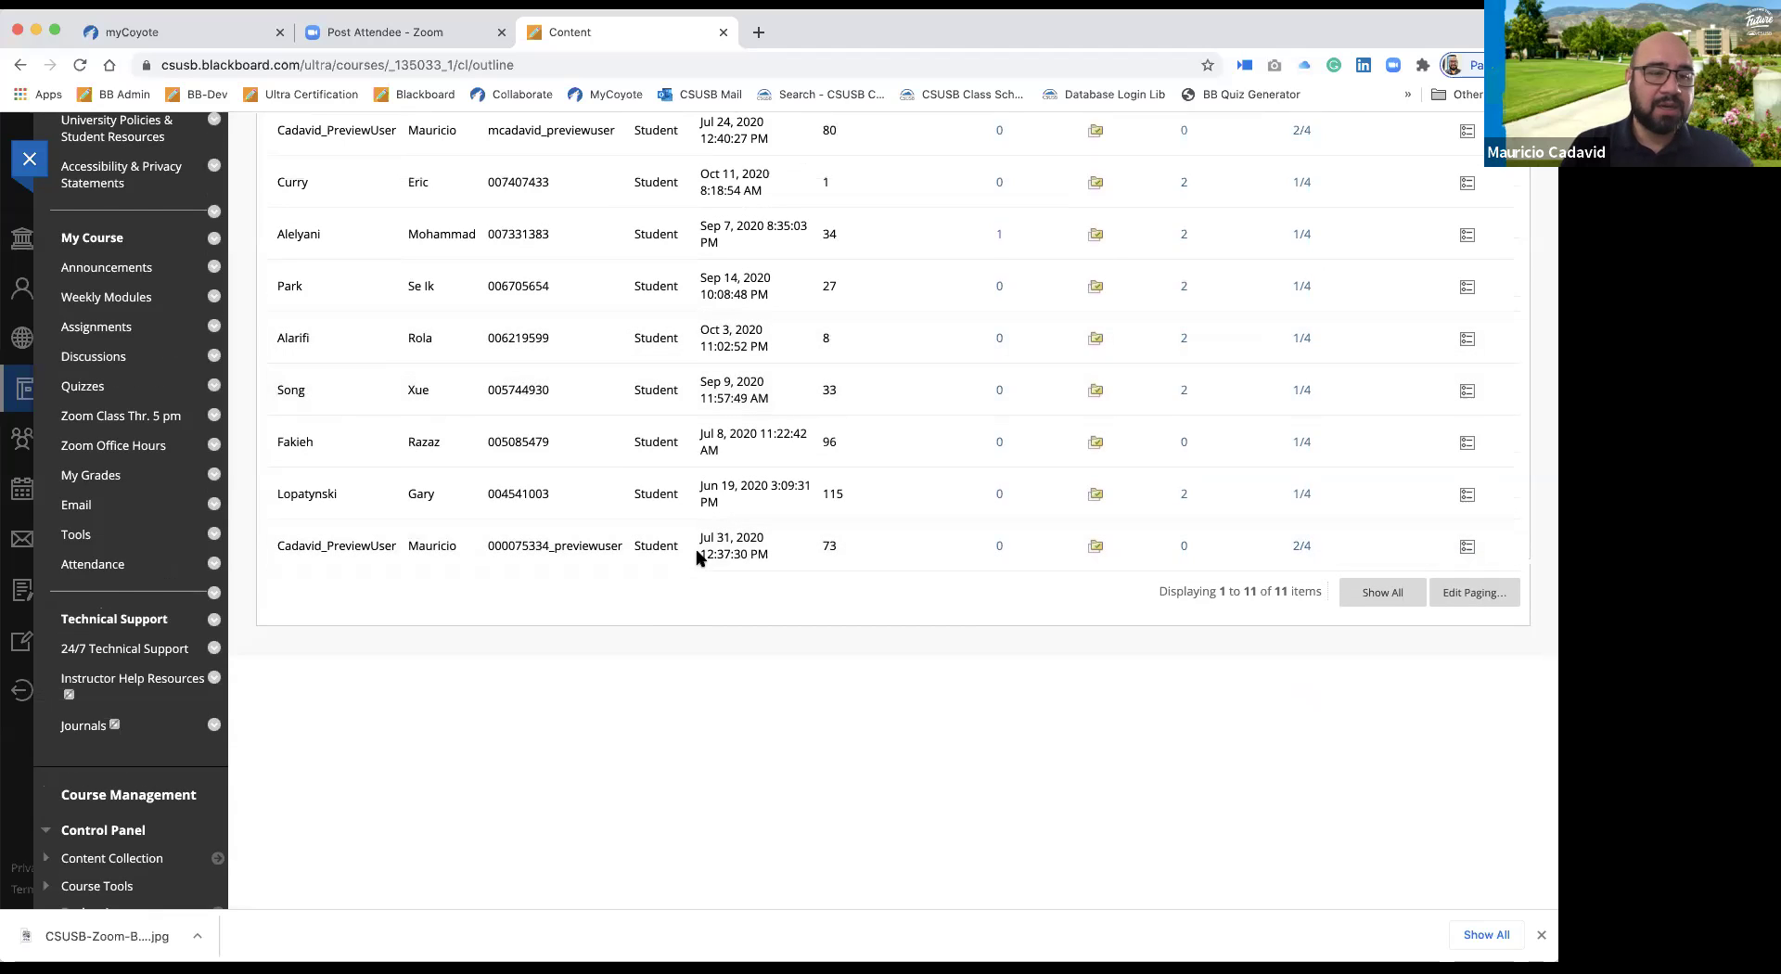
scroll(556, 613, down, 2)
Return to the Retention Center listing nine at-risk students with none monitored.
click(109, 824)
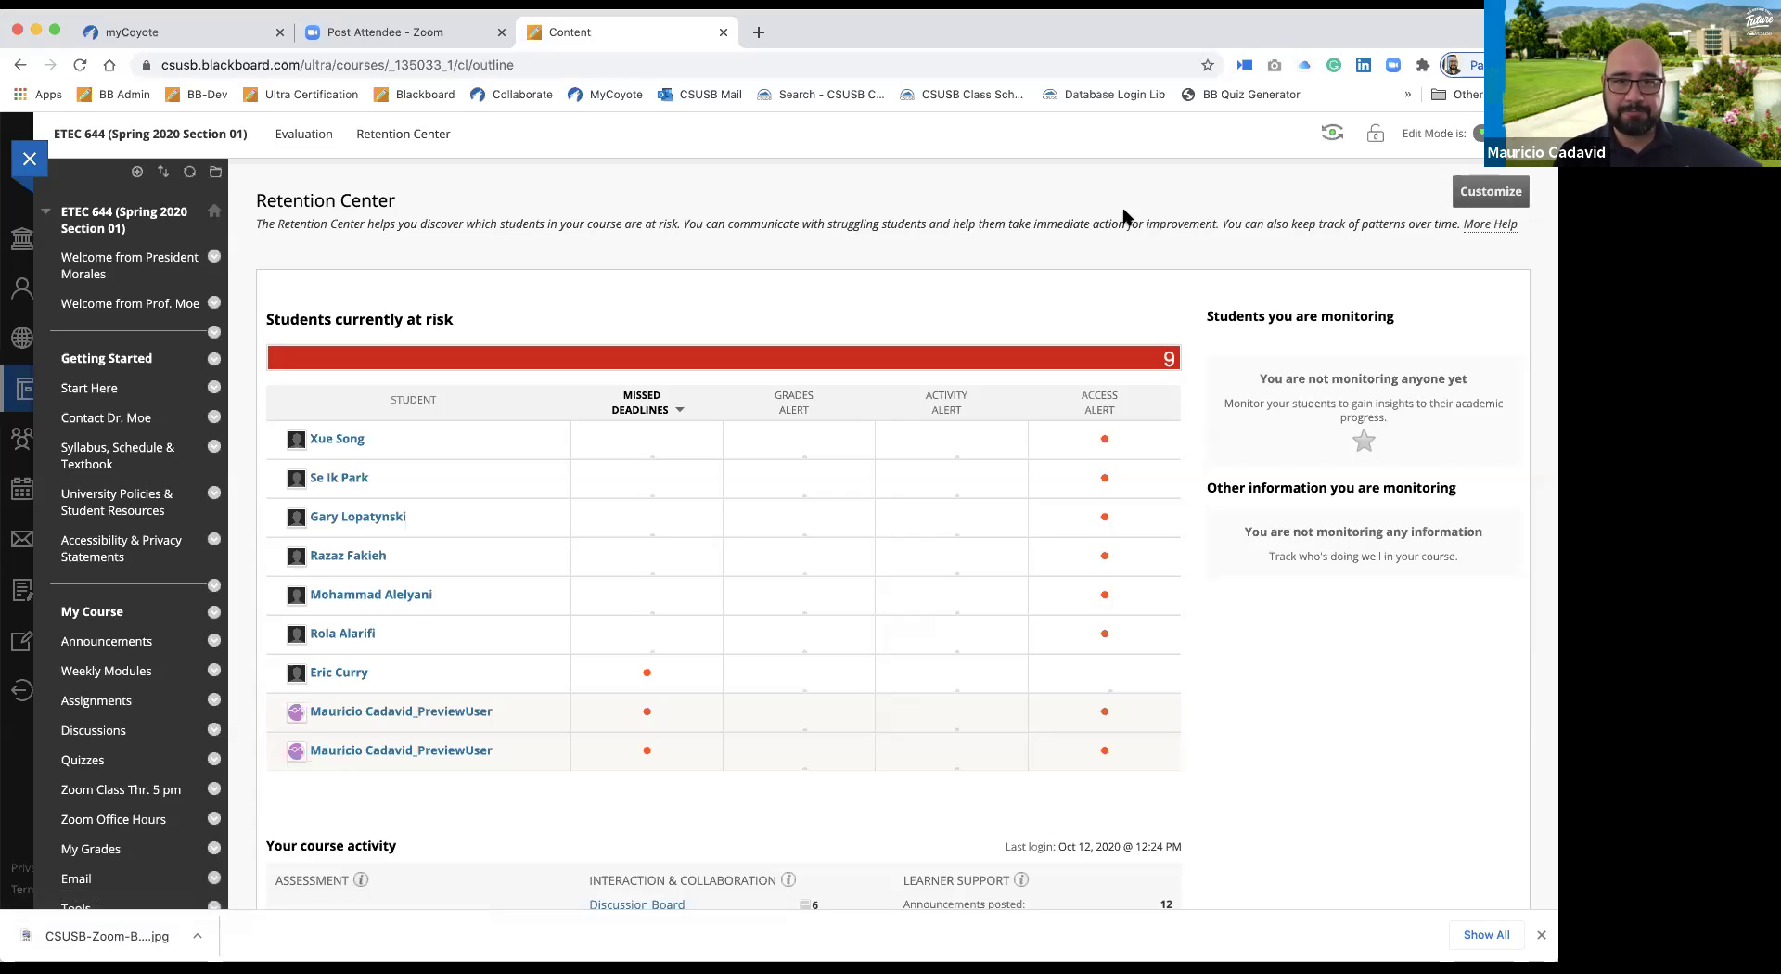
Open Customize Retention Center and select, then deselect, the course access, grade and missed deadline rules.
click(1484, 192)
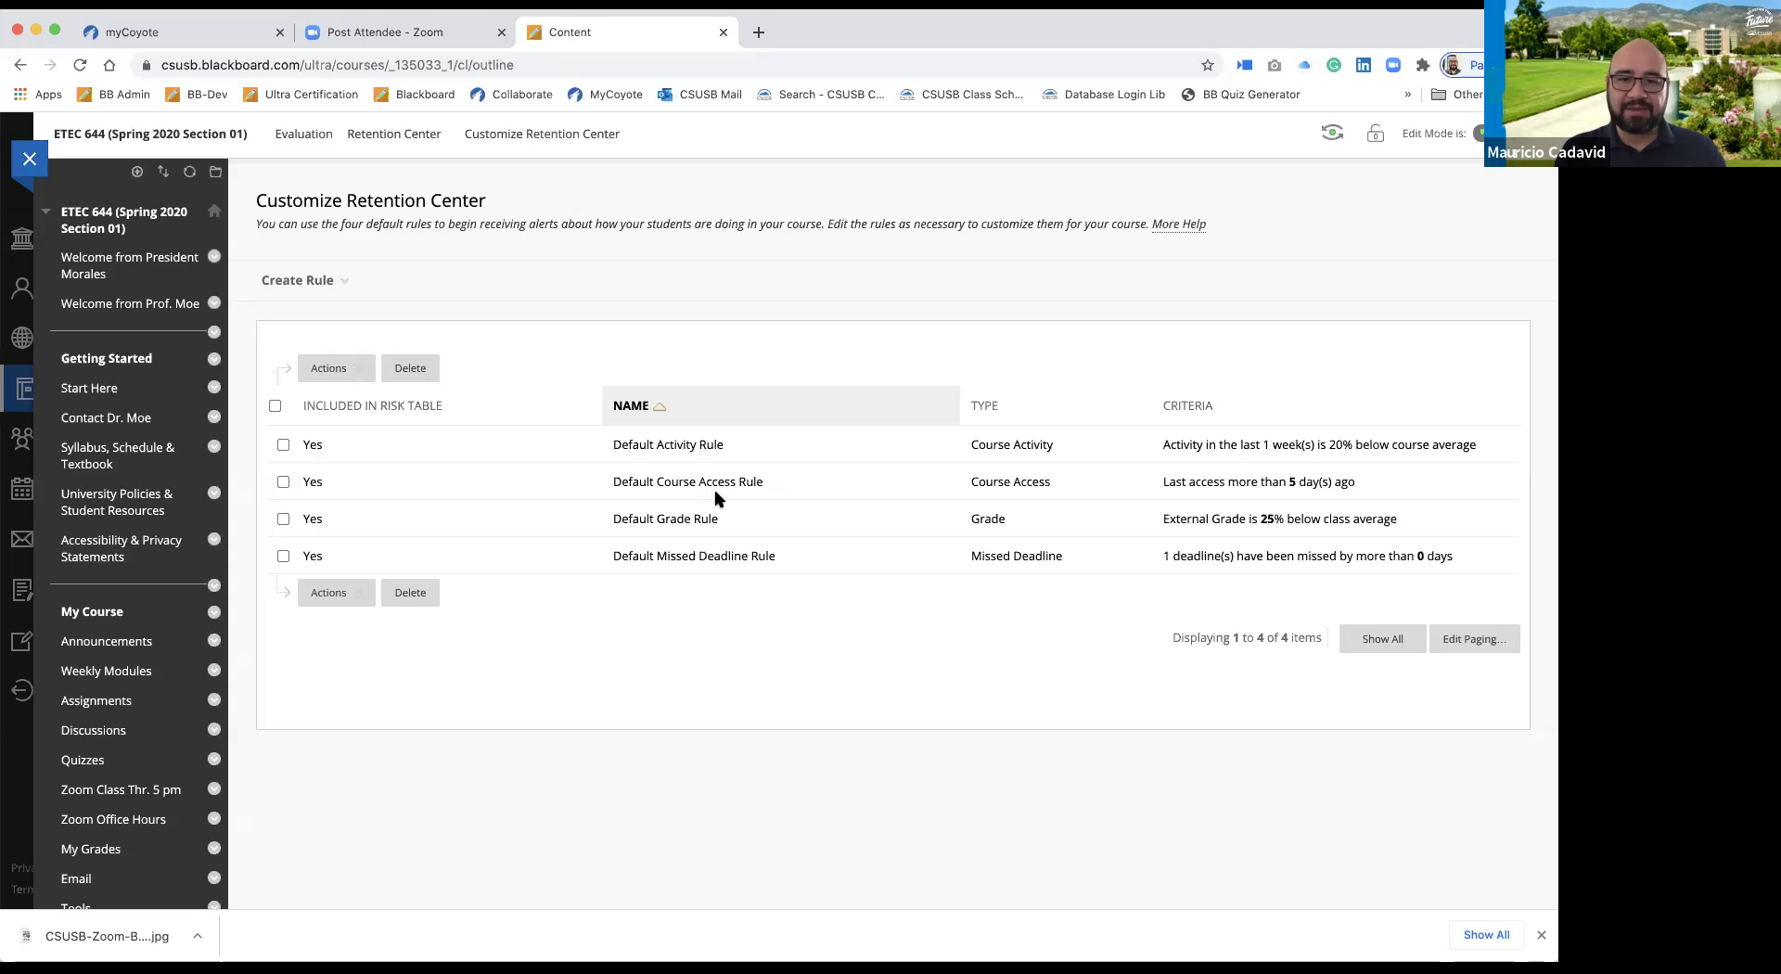
click(773, 480)
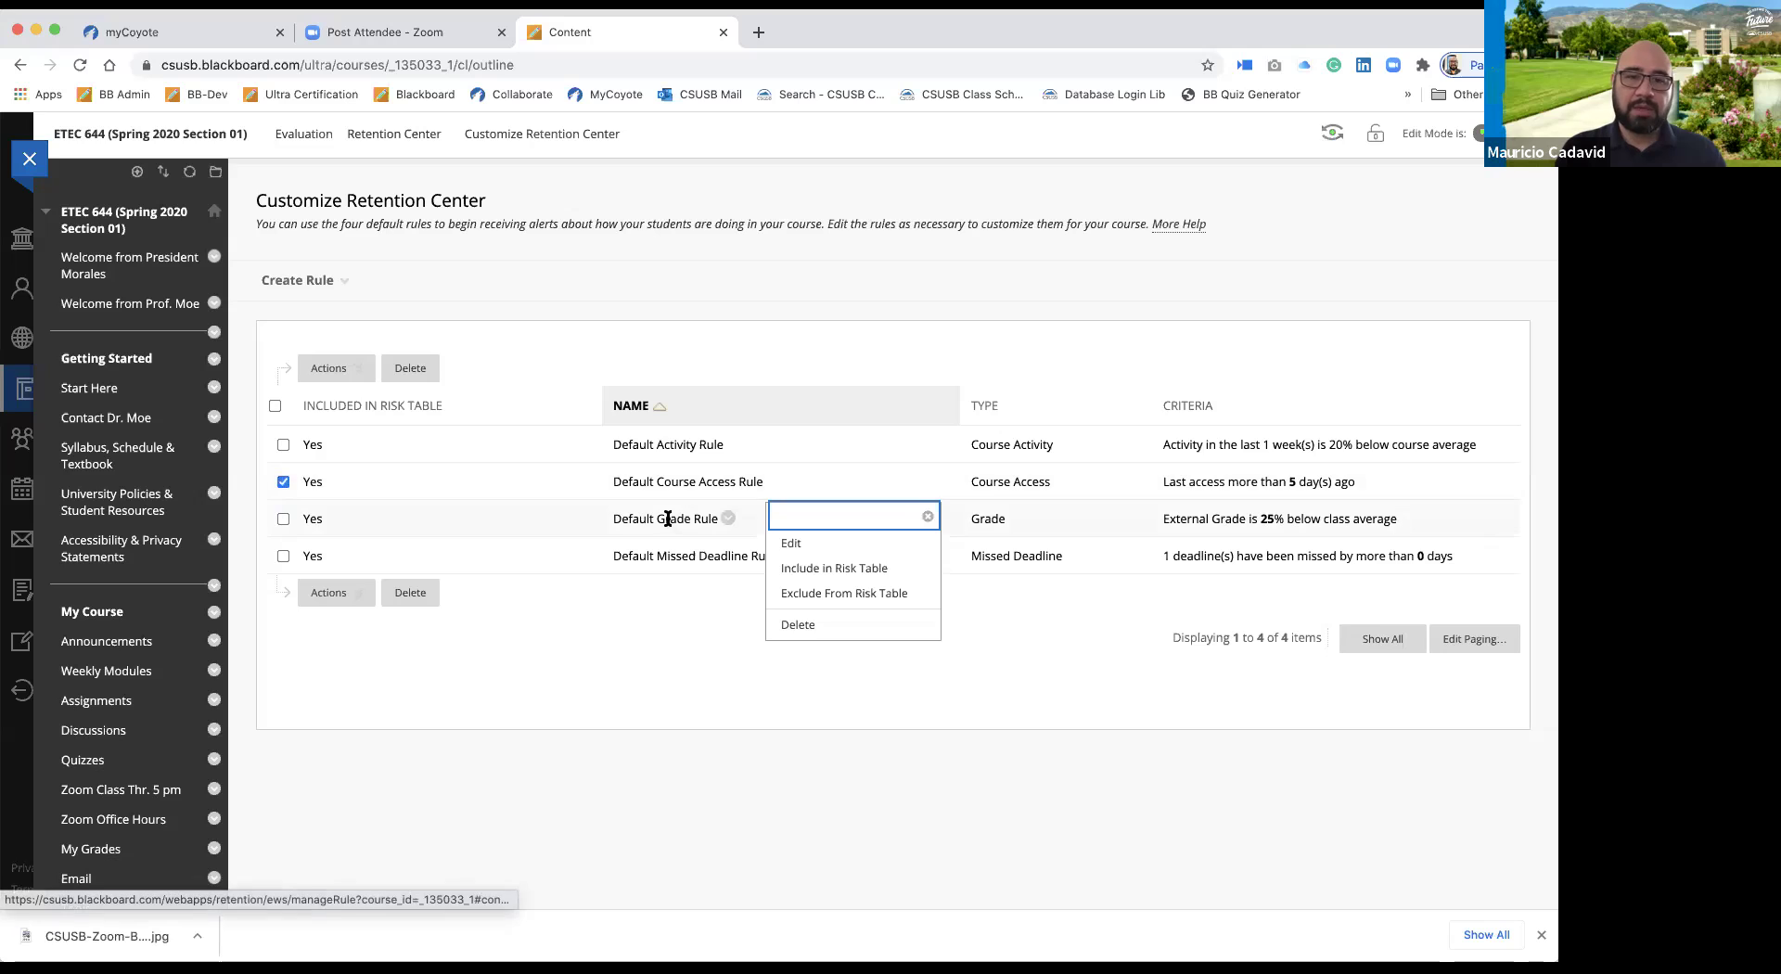
click(668, 519)
click(668, 531)
click(705, 558)
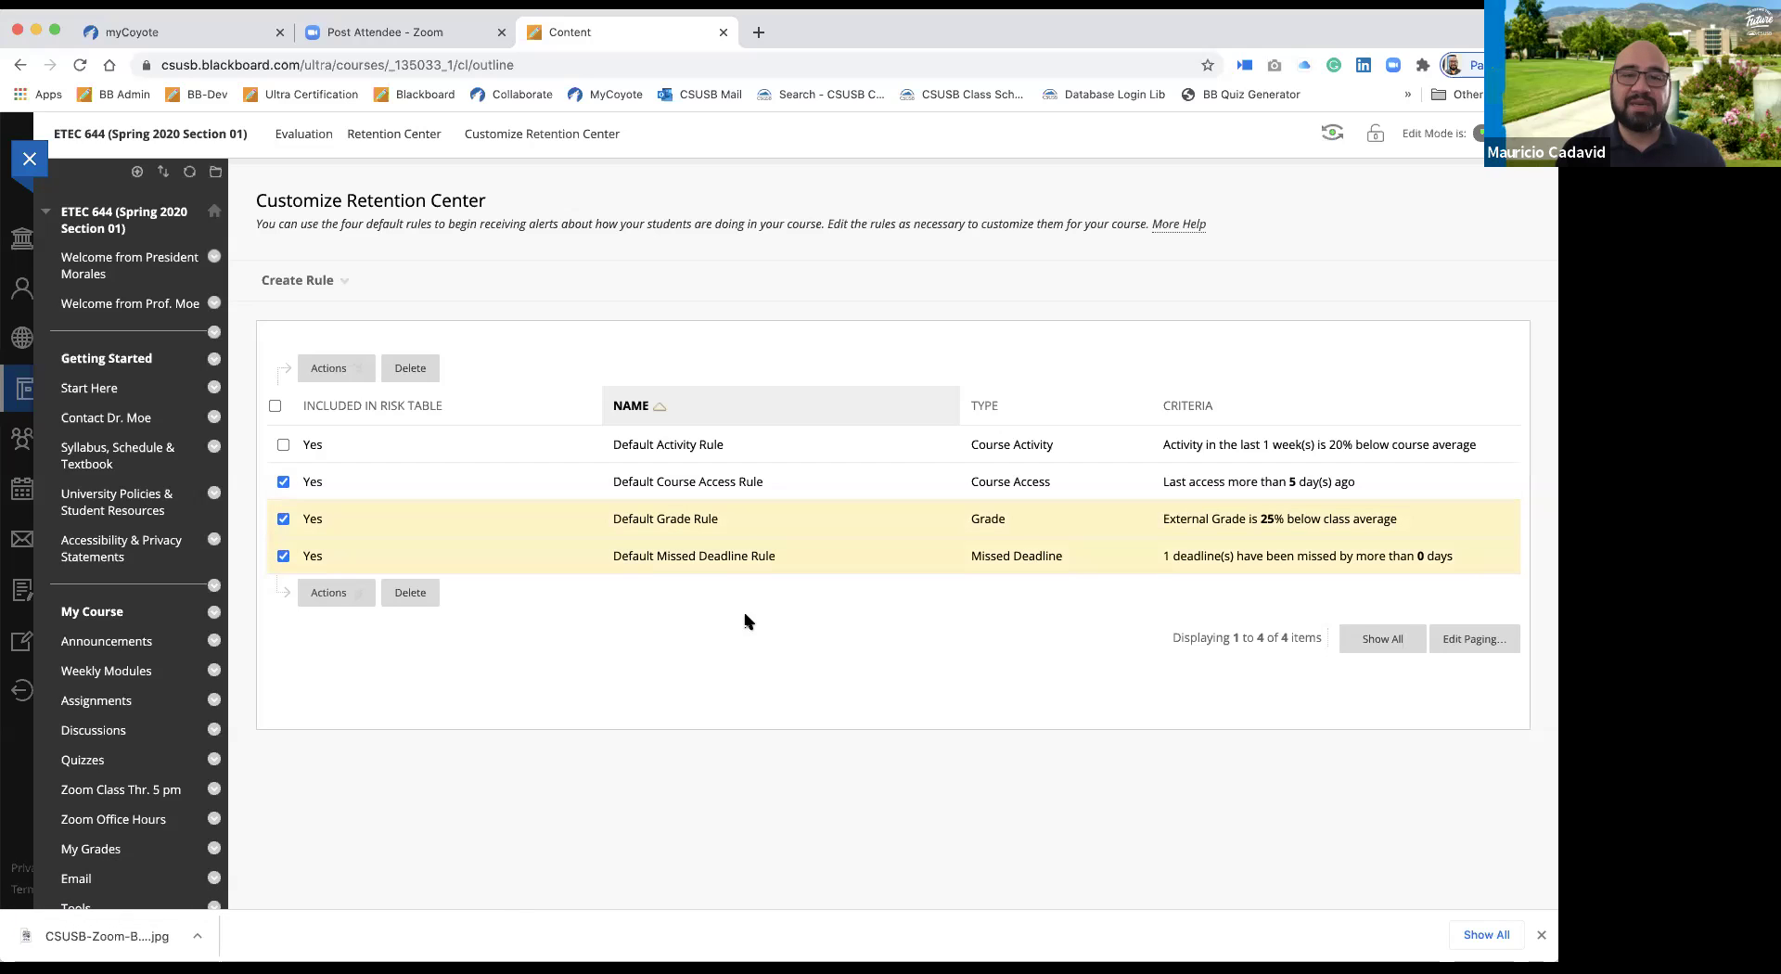
click(283, 481)
click(283, 519)
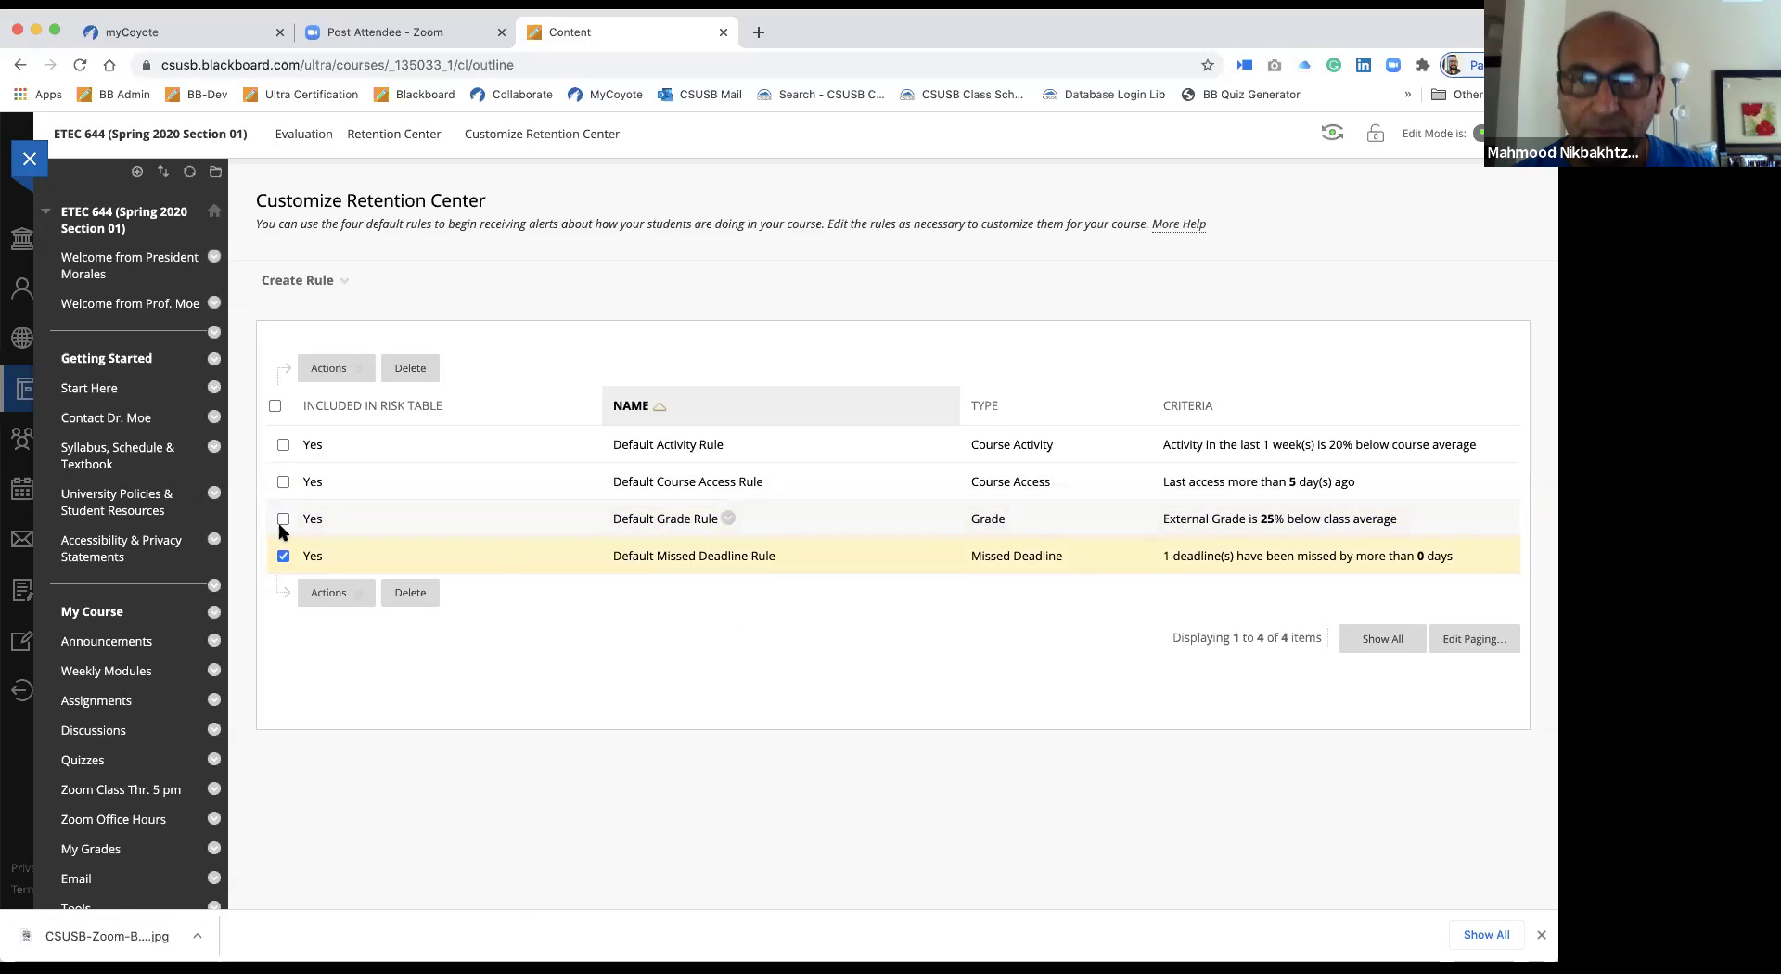
click(283, 555)
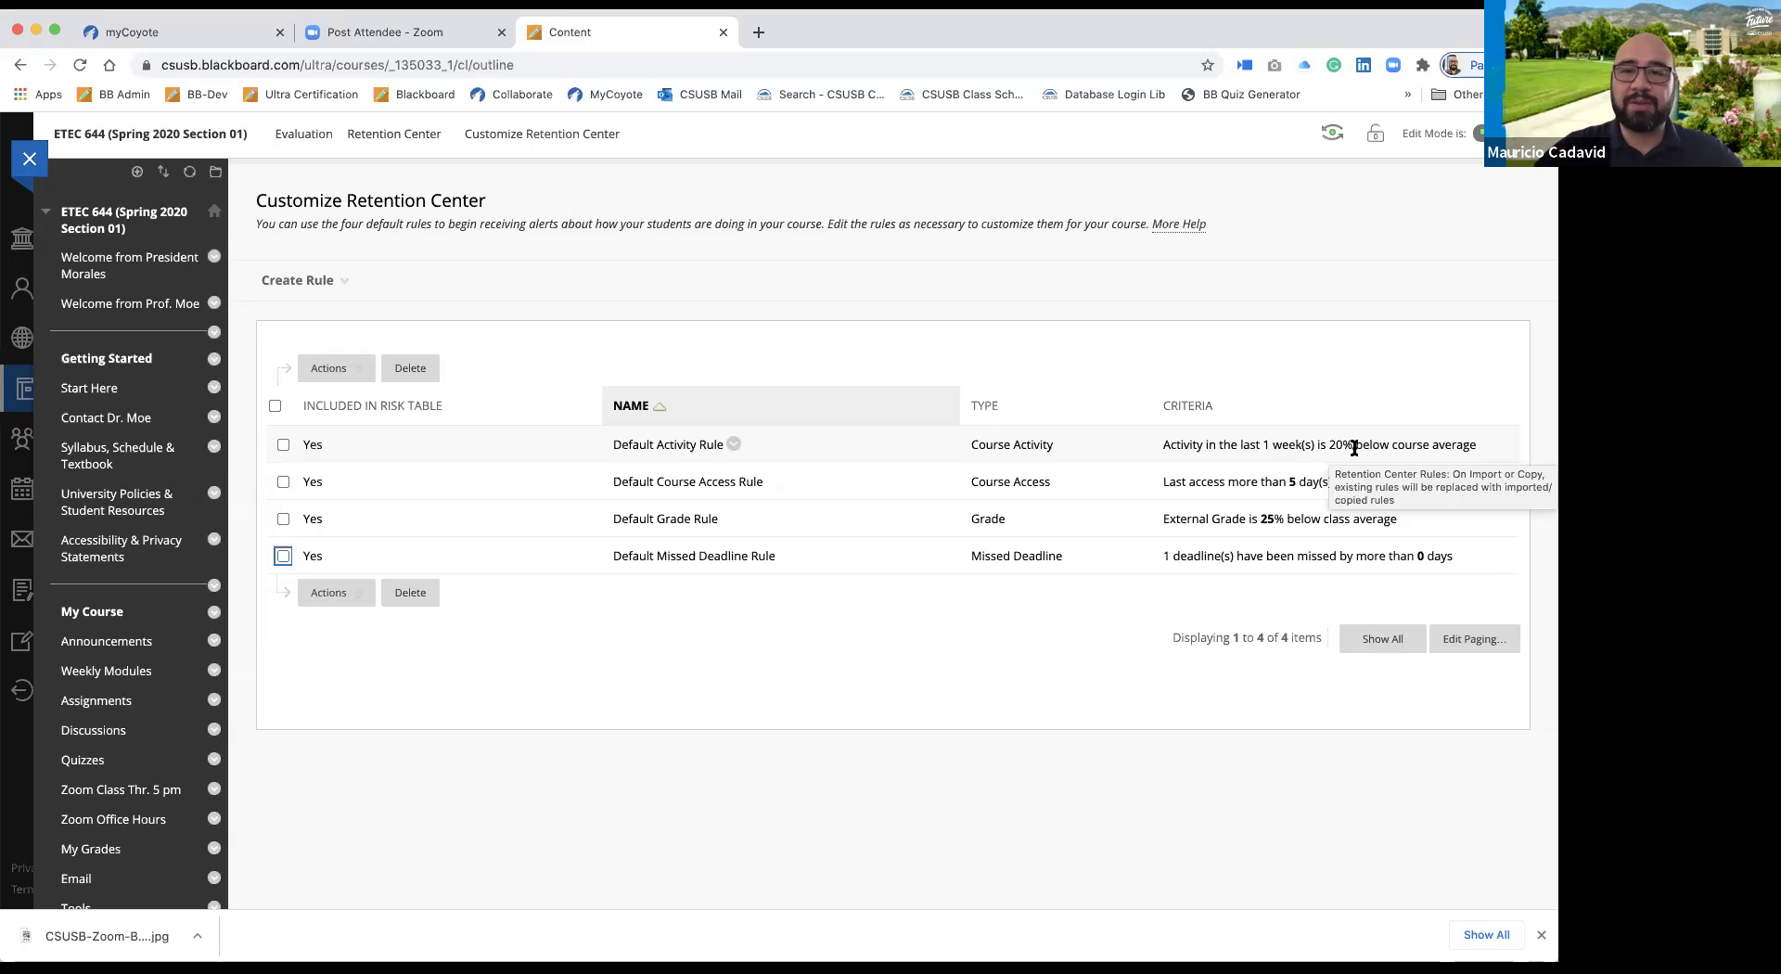
Edit the Default Activity Rule, set to 1 week and 20% below average.
click(734, 445)
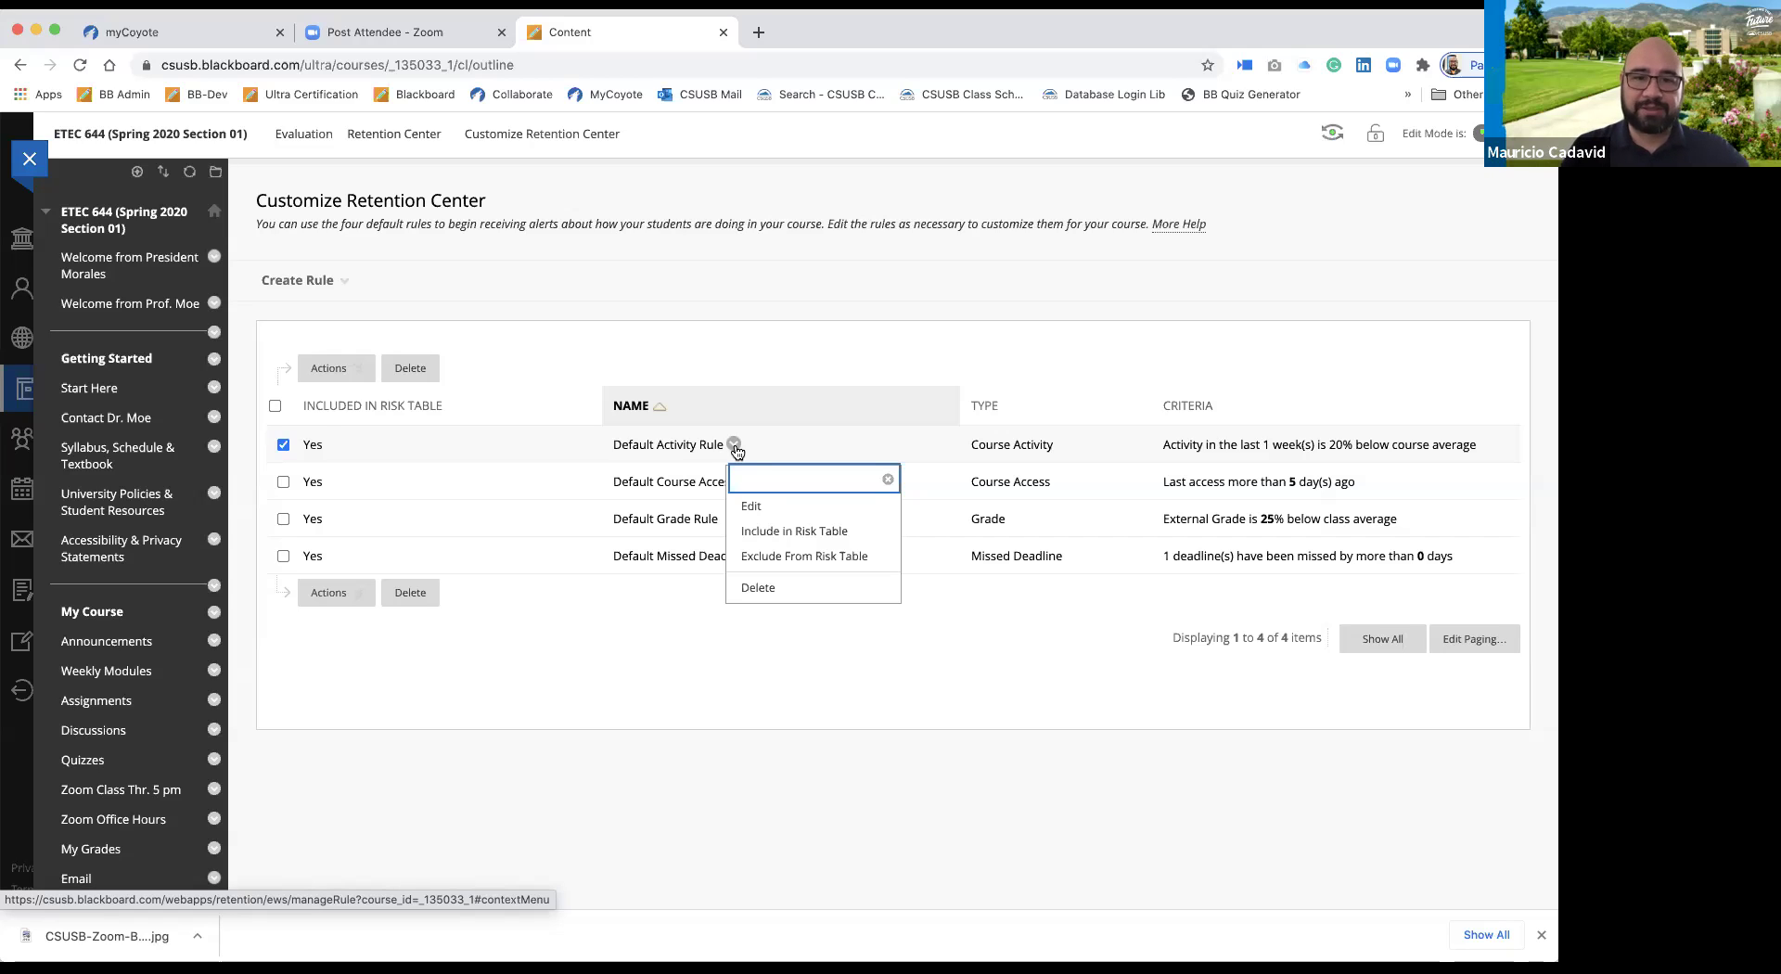
click(751, 508)
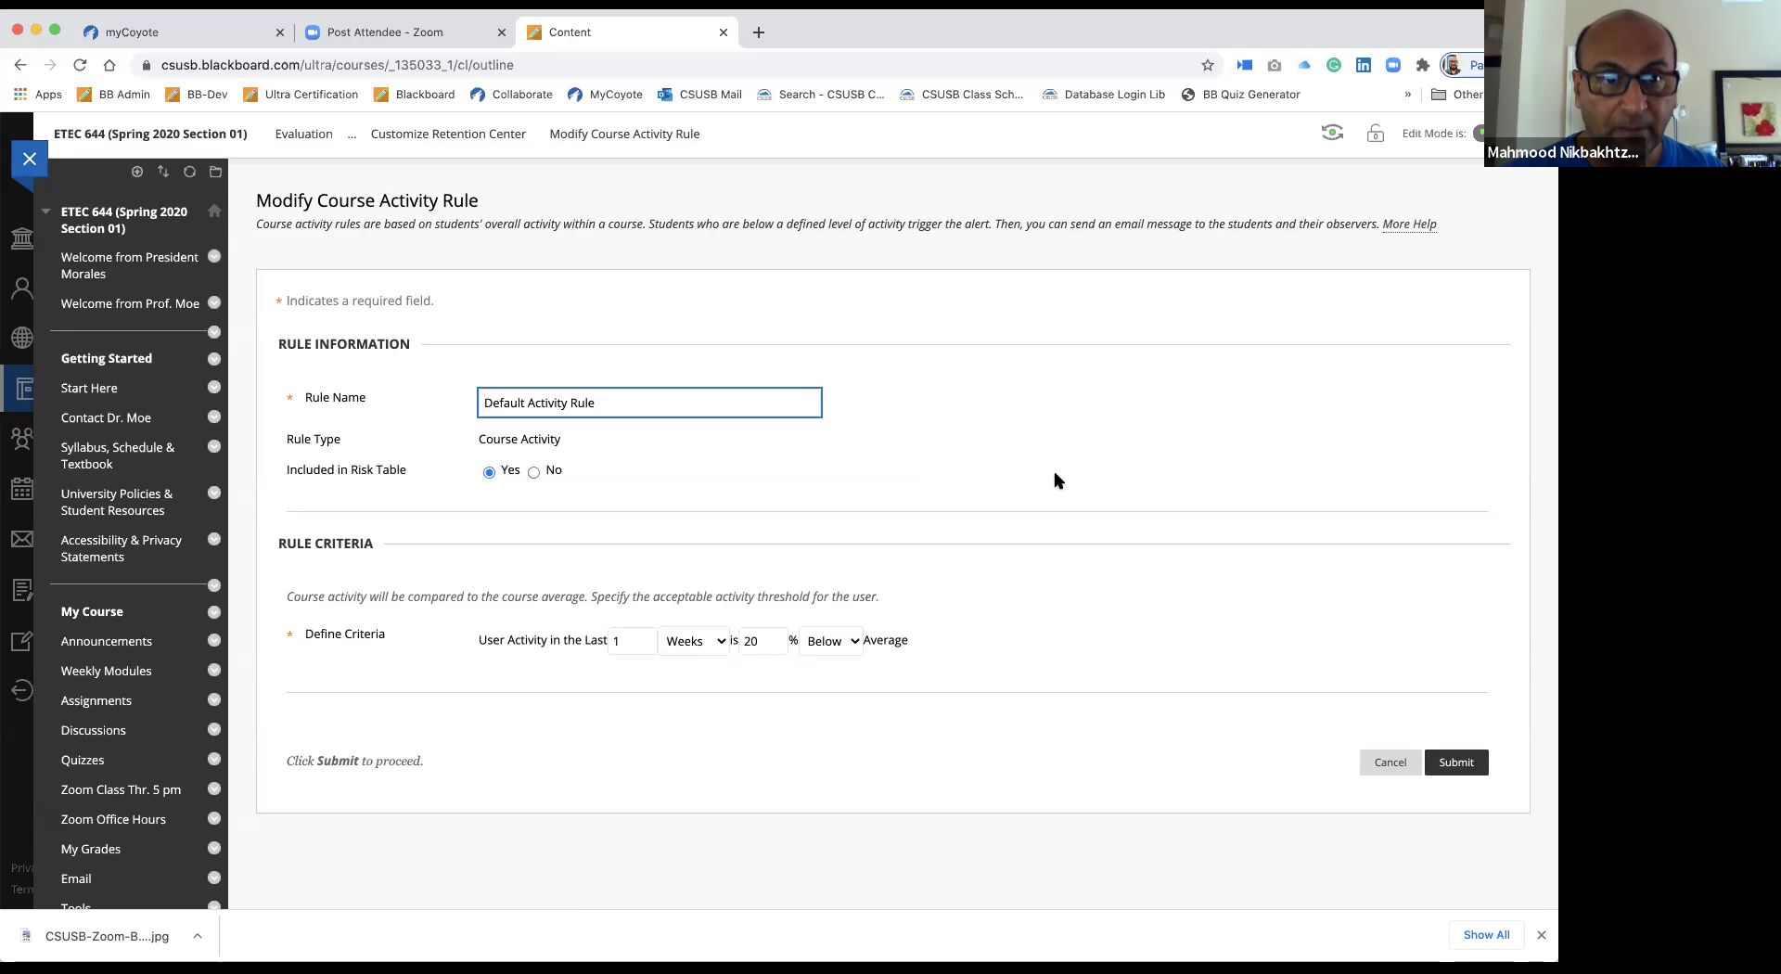
Keep the activity threshold at Below and cancel, leaving the rule at 1 week, 20% below.
scroll(1055, 479, down, 3)
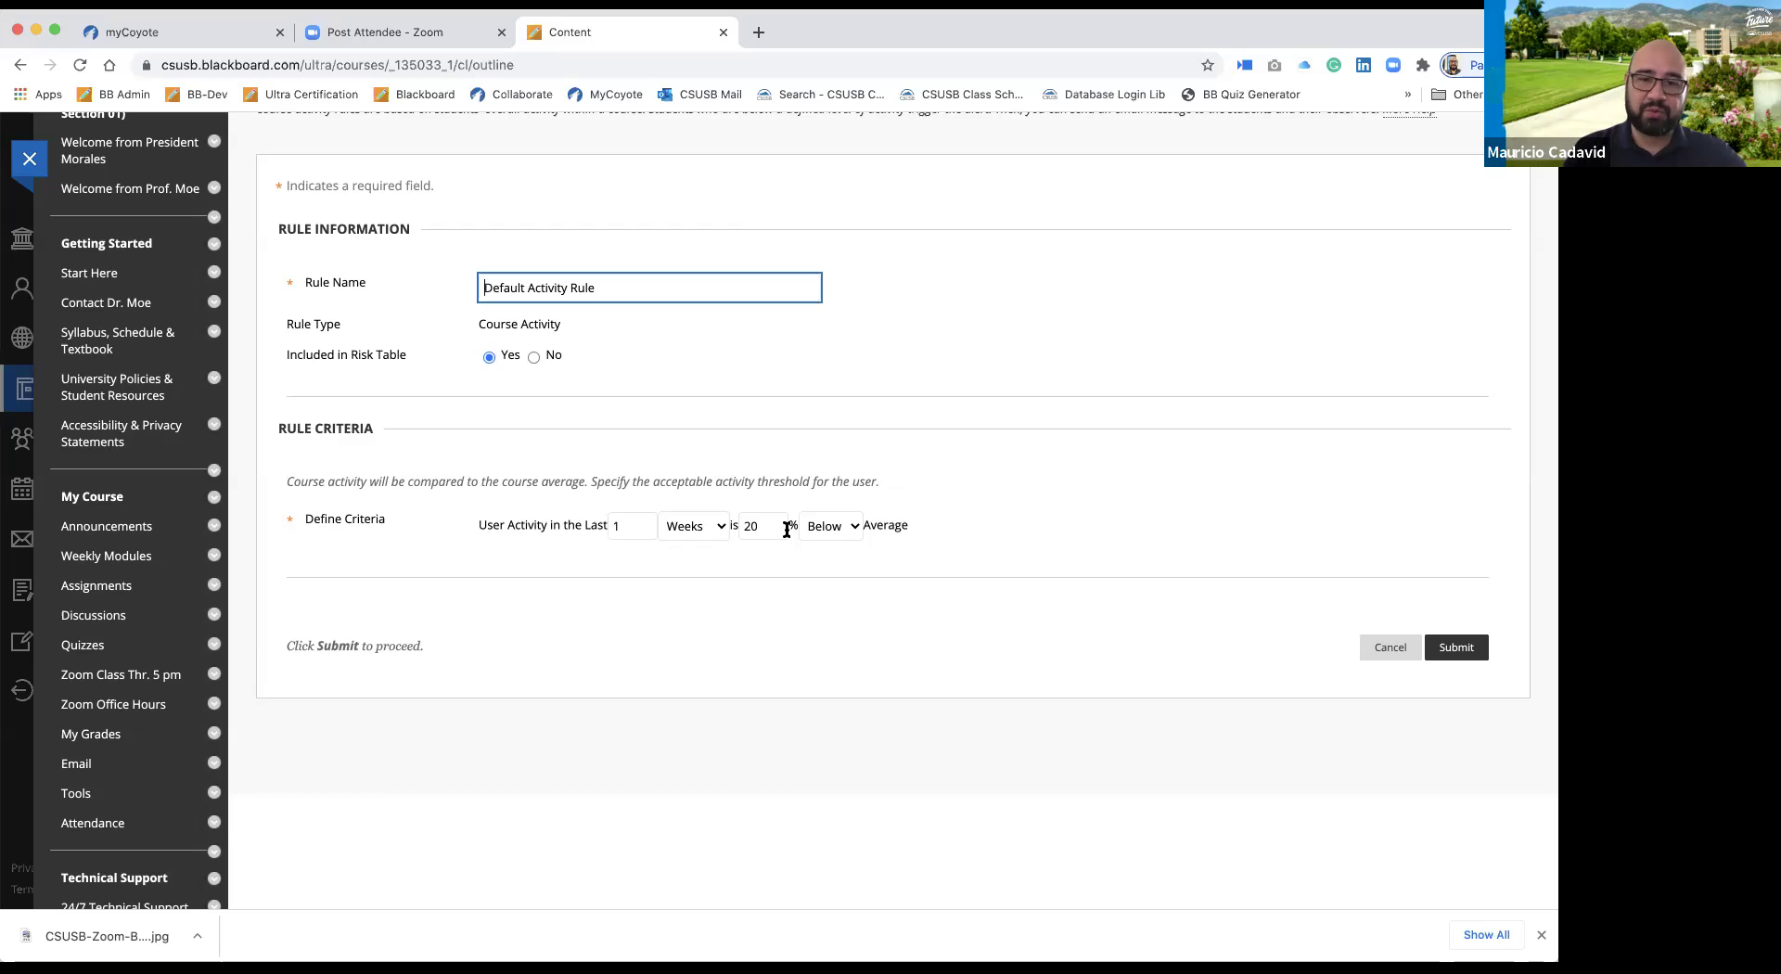
click(852, 528)
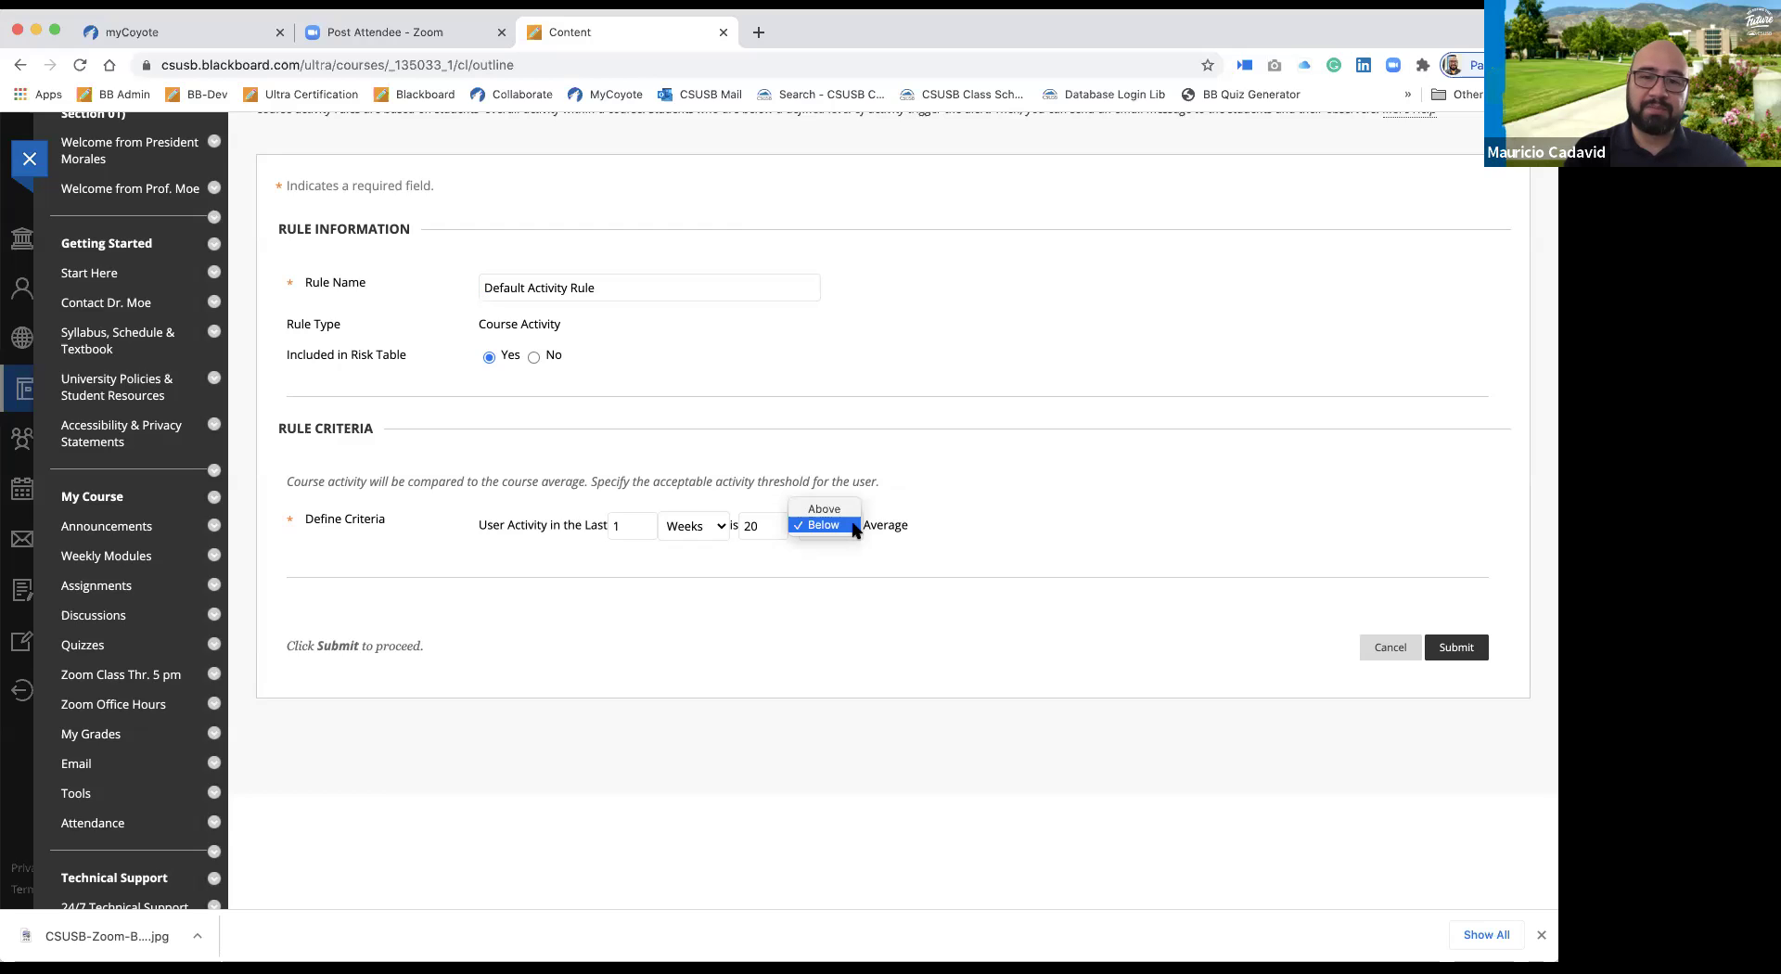
click(1018, 479)
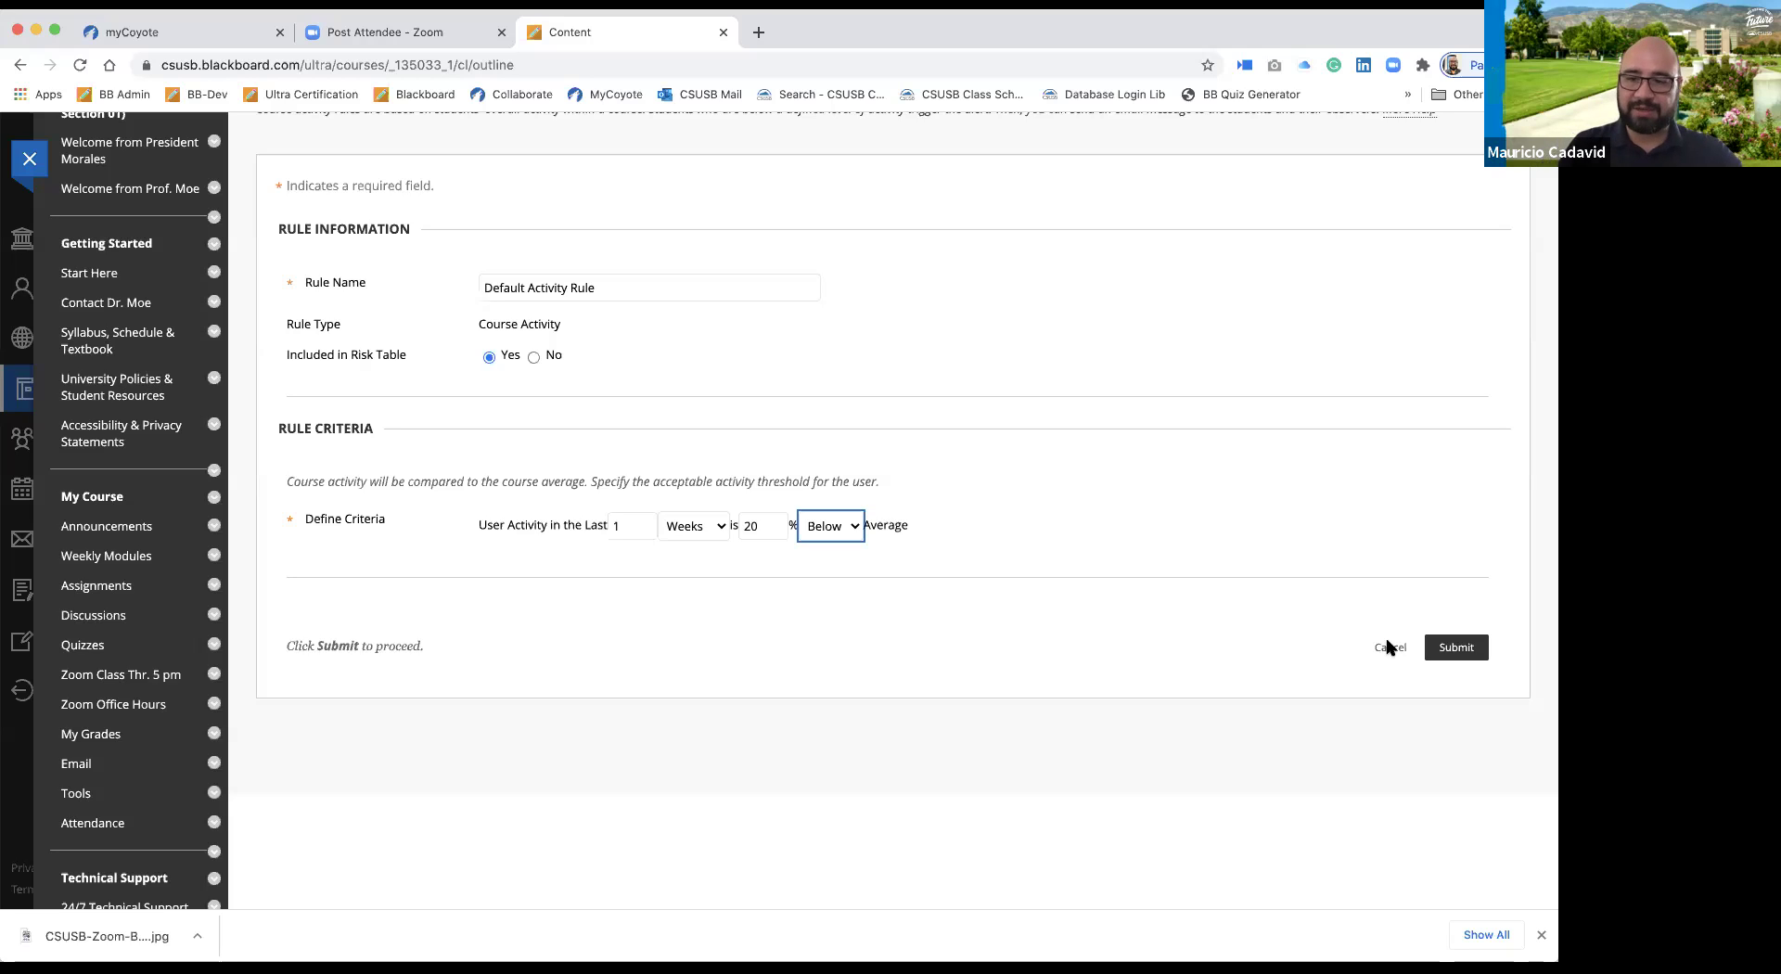
click(1379, 652)
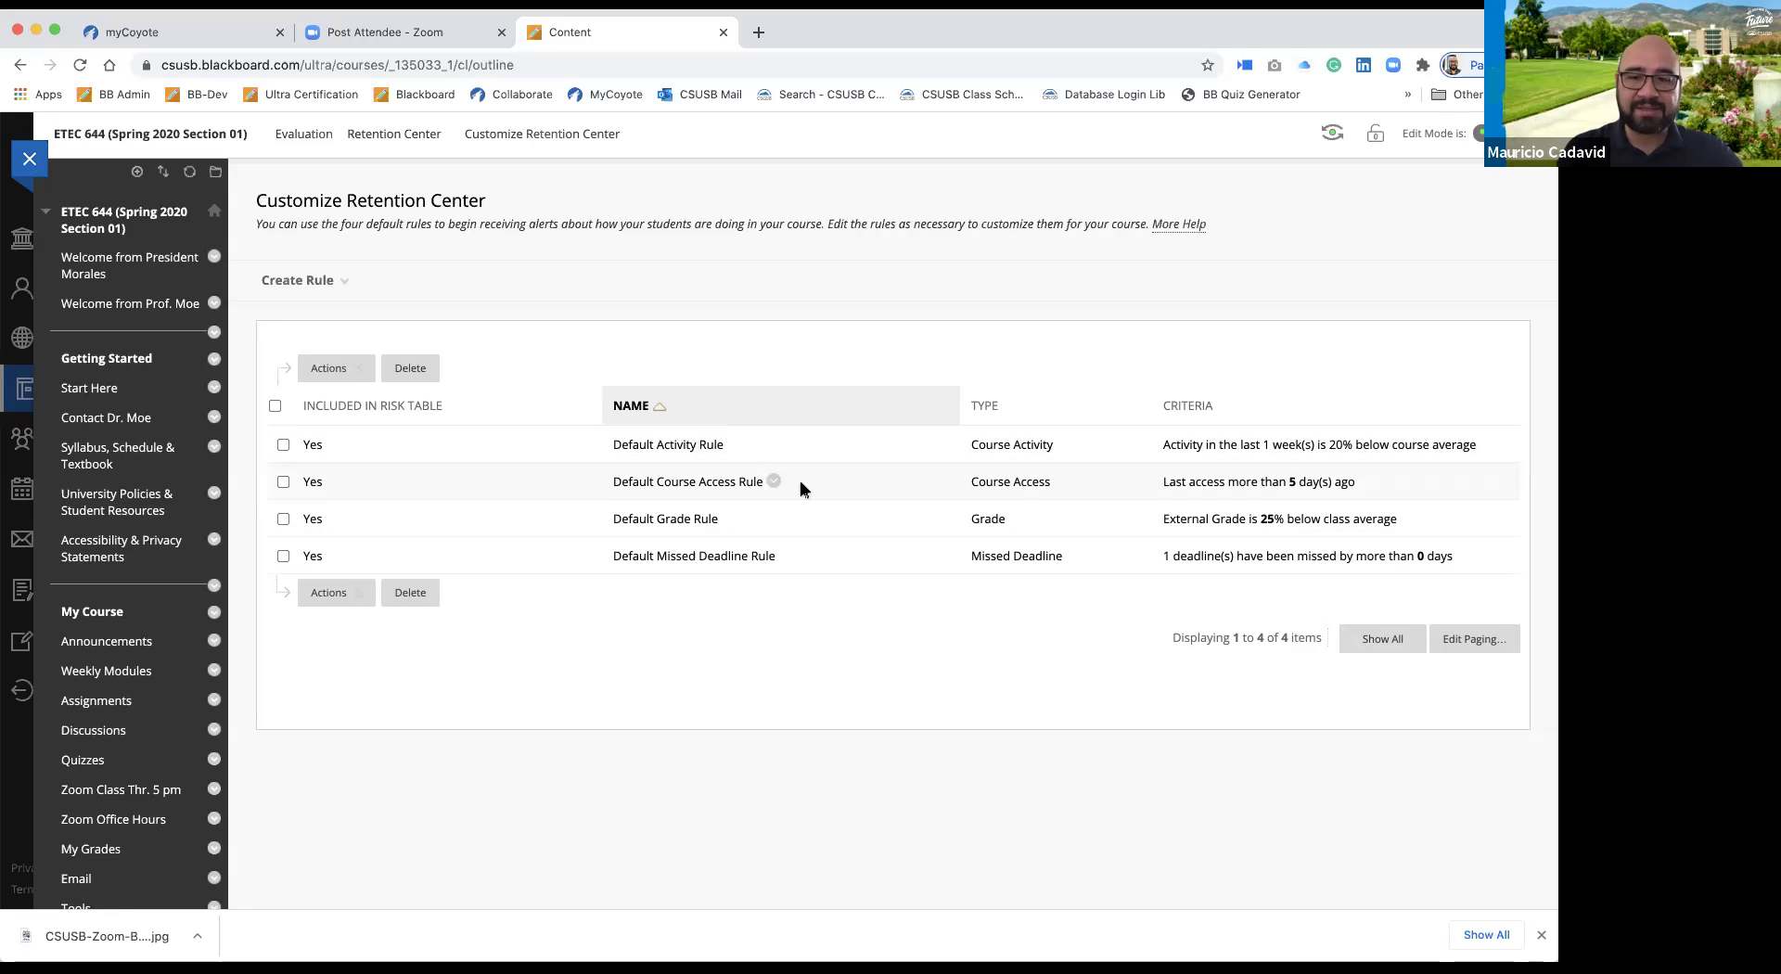
click(772, 481)
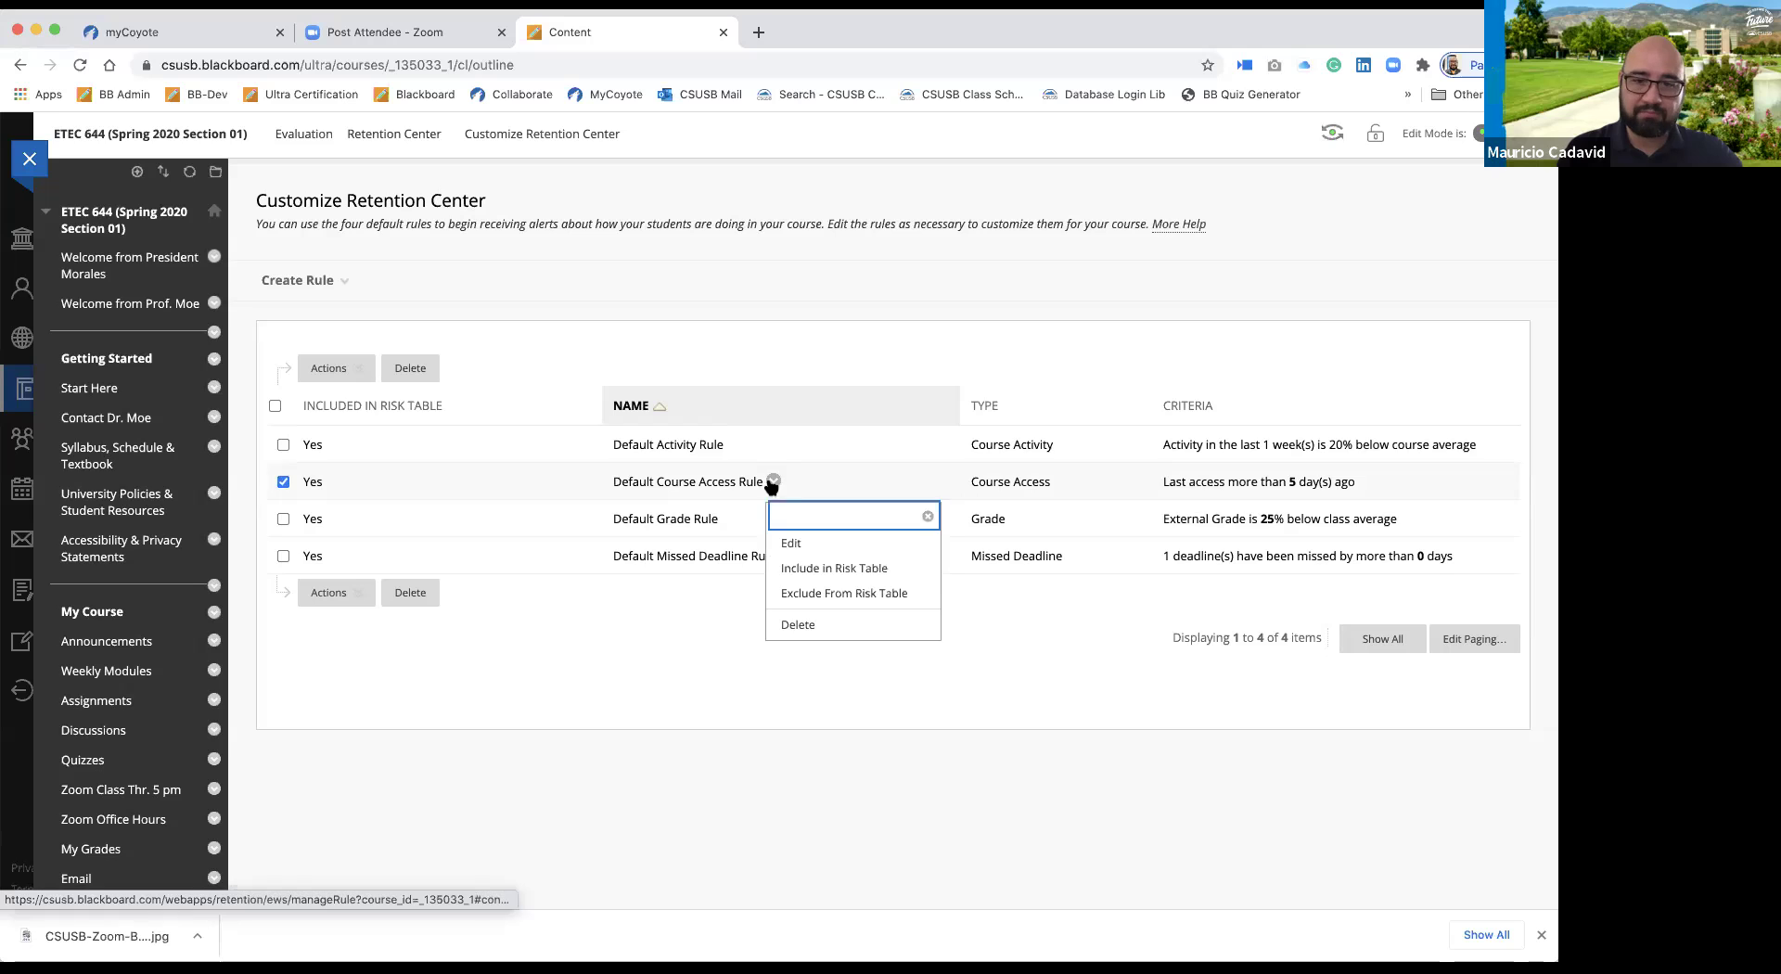
click(791, 546)
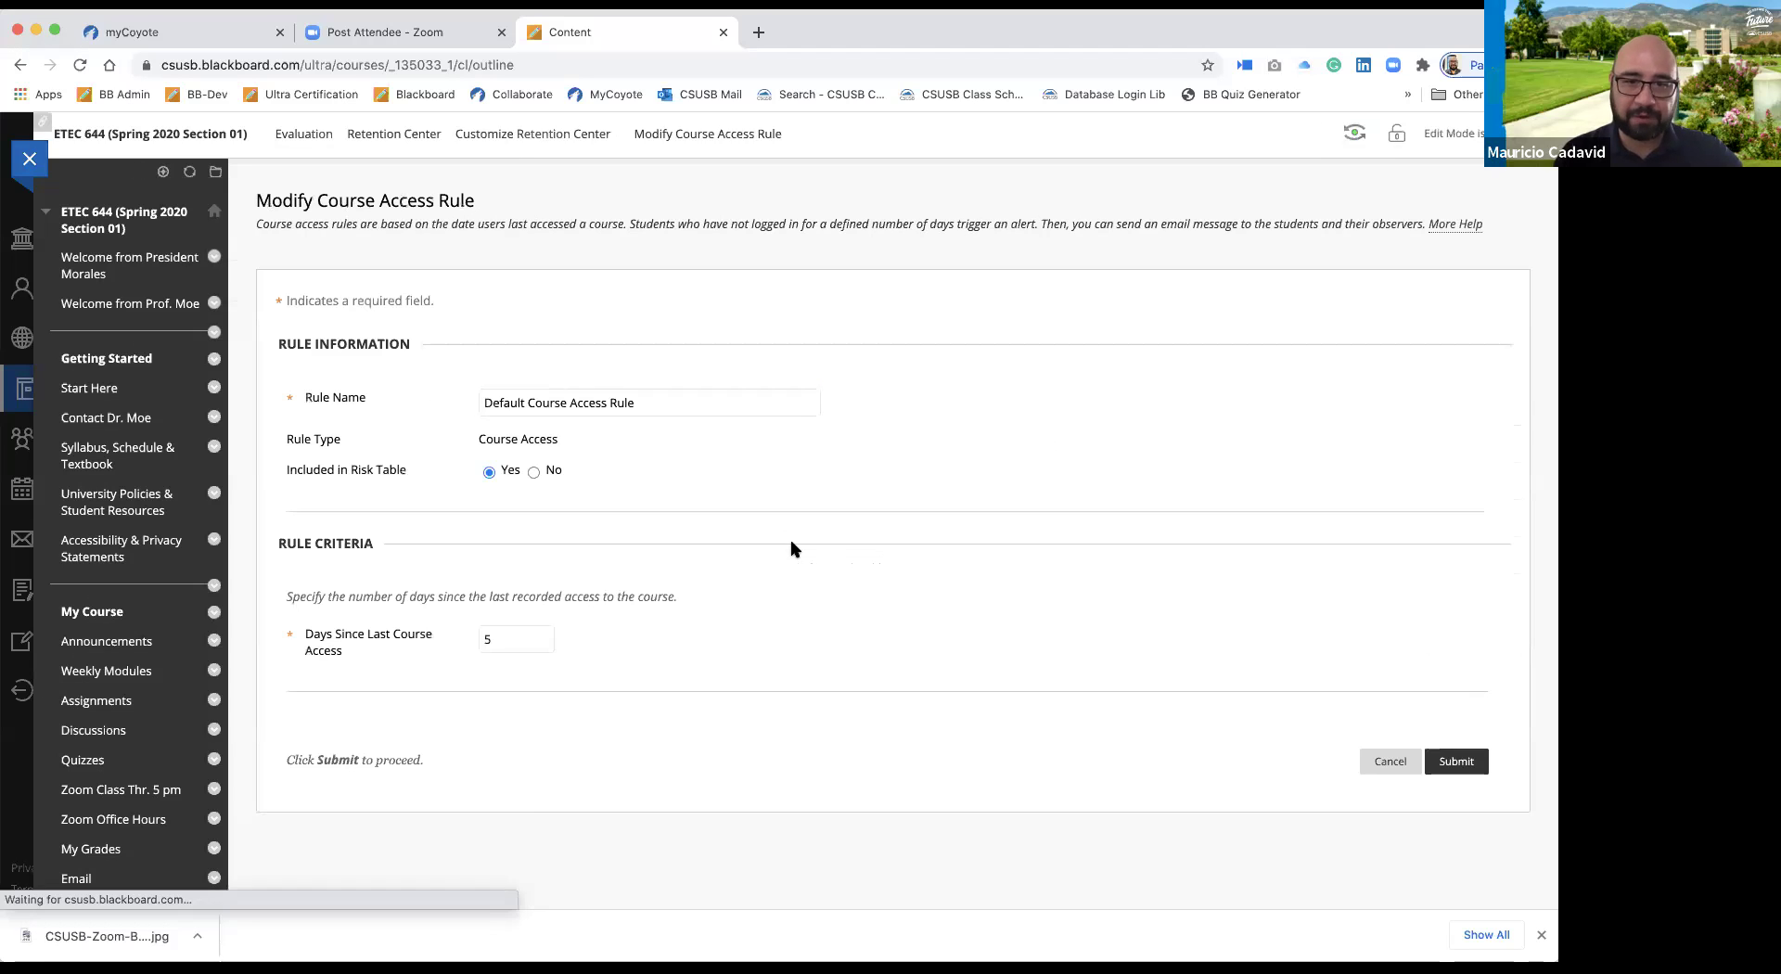
scroll(791, 549, down, 2)
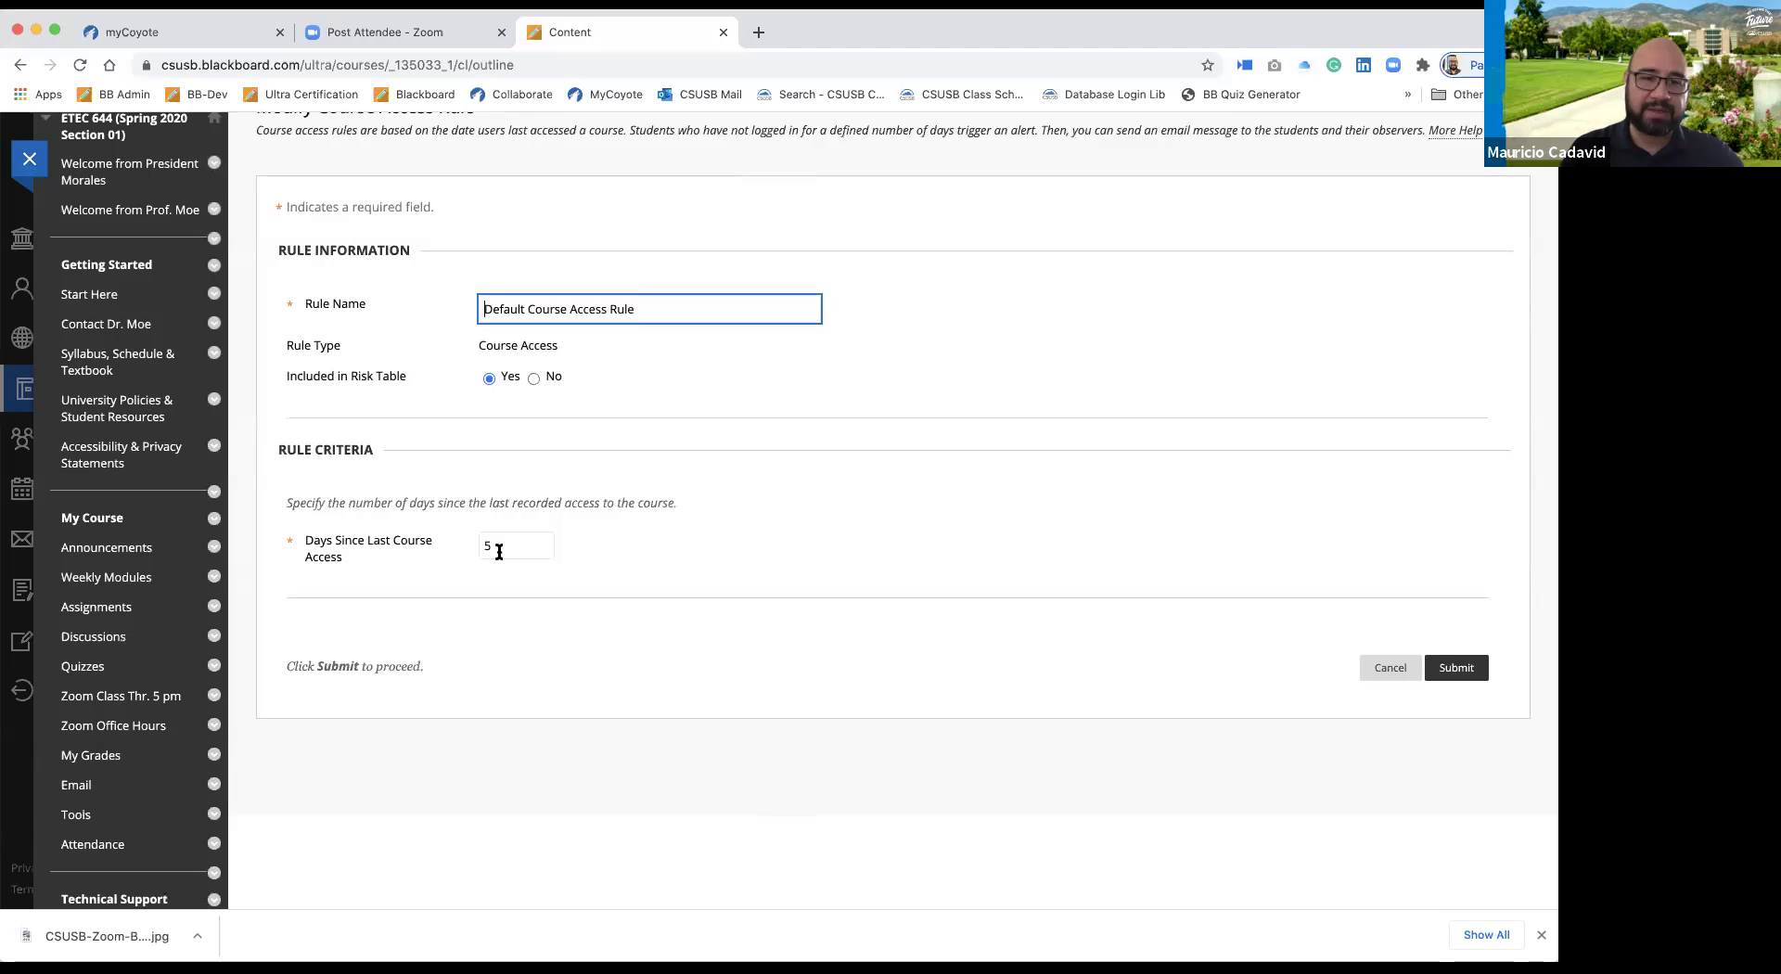
click(499, 551)
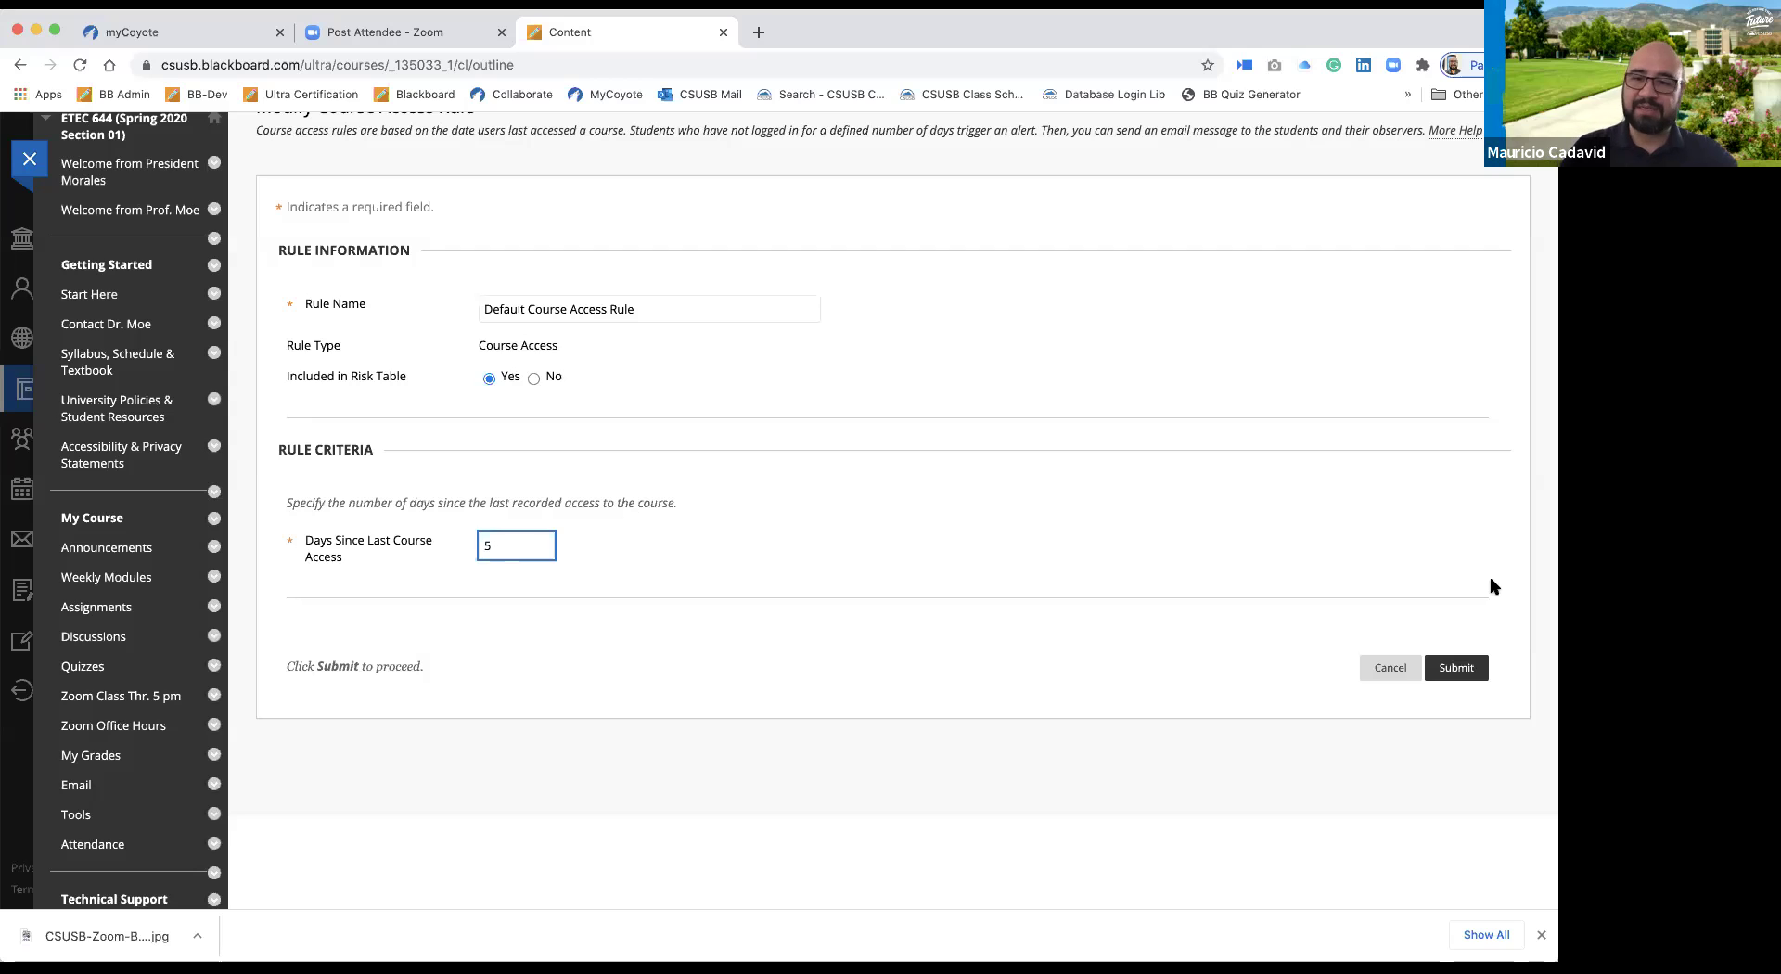
click(1387, 672)
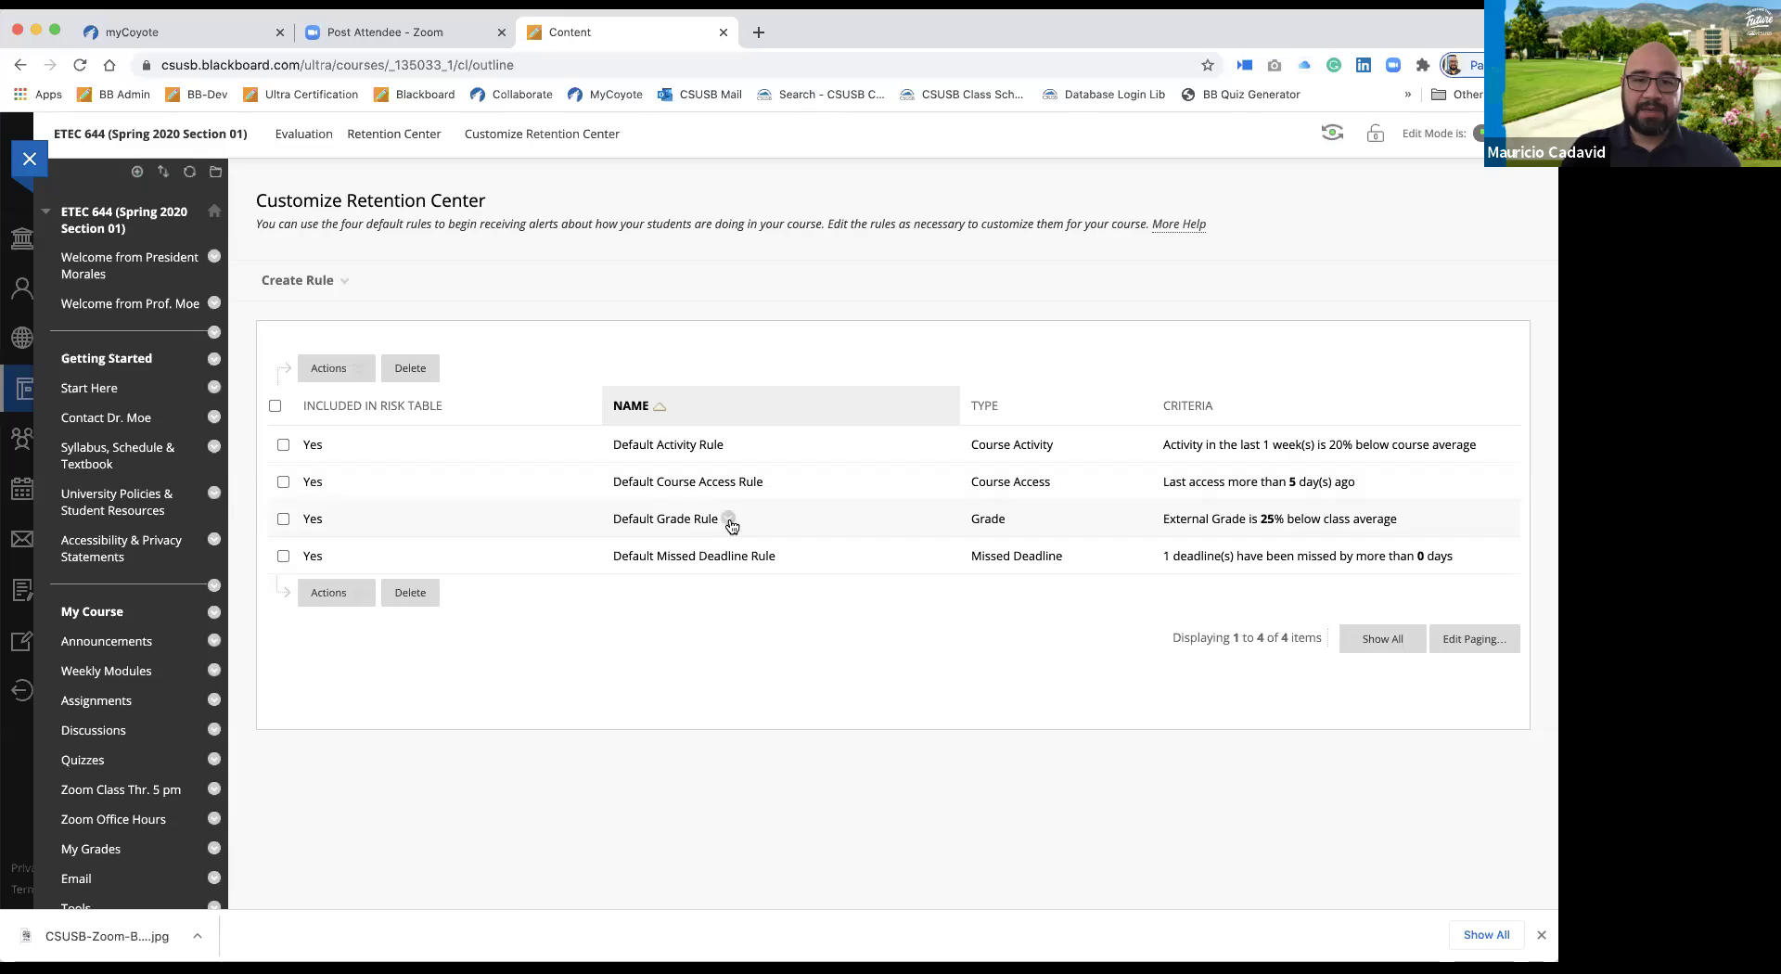
Open the options menu for the Default Grade Rule, which flags external grades 25% below average.
mouse_move(731, 526)
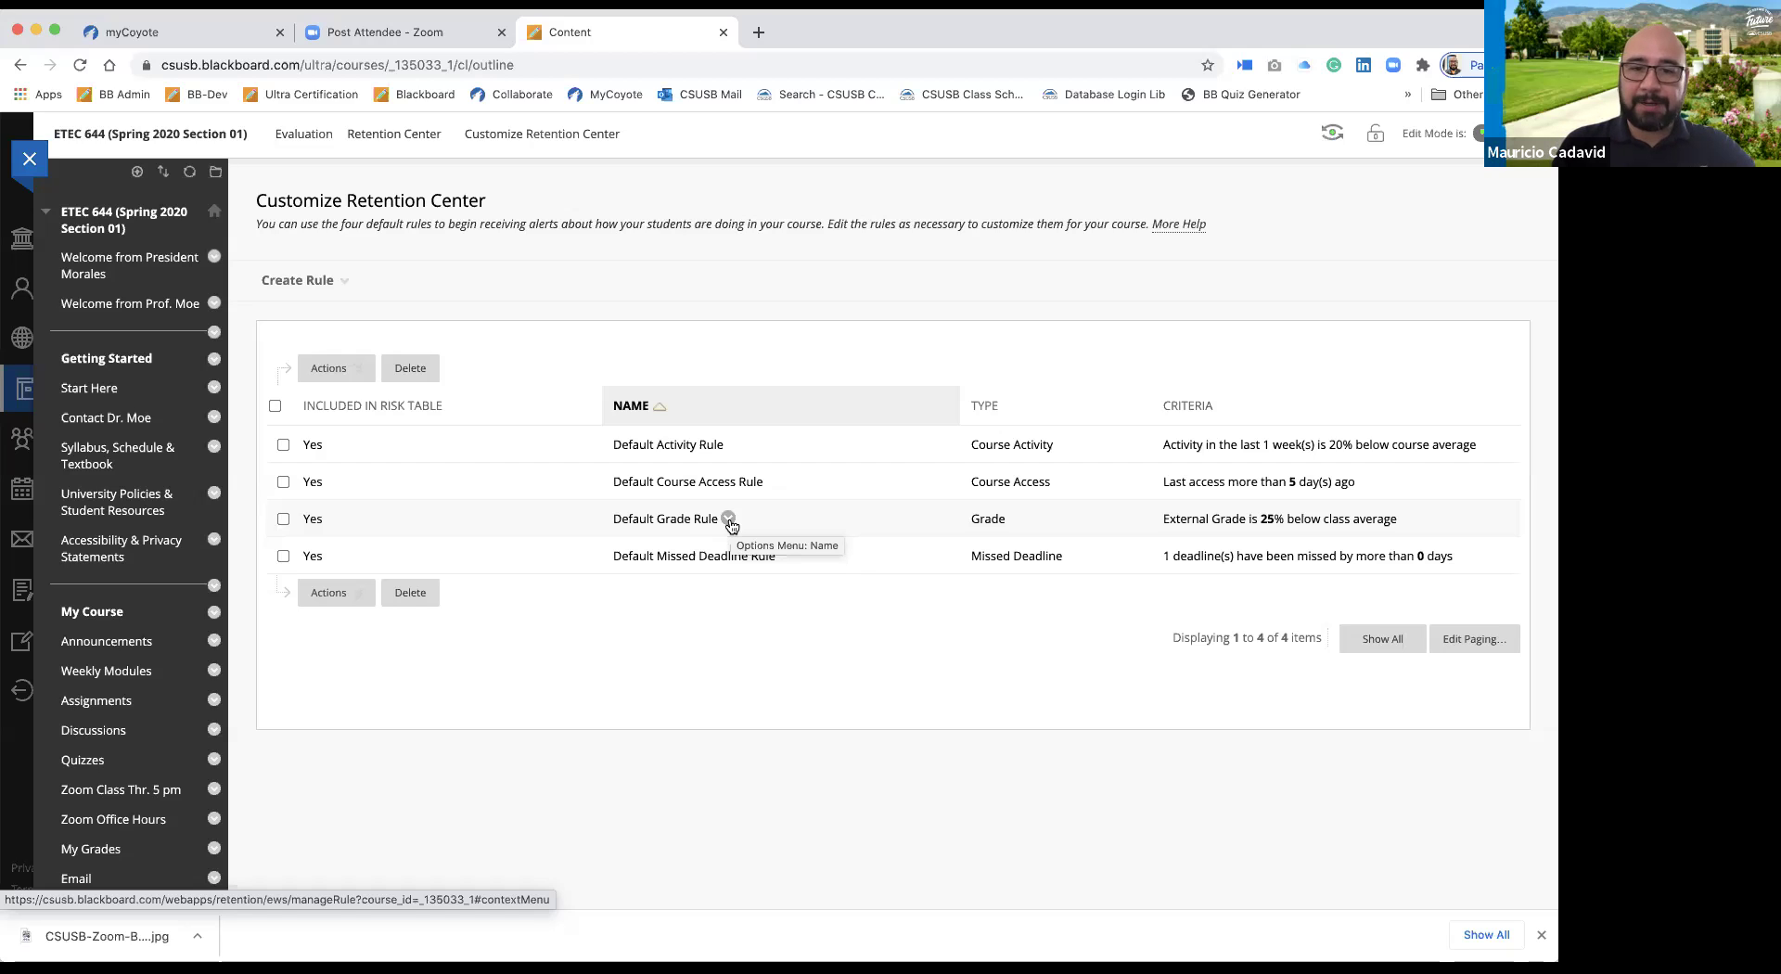
click(730, 520)
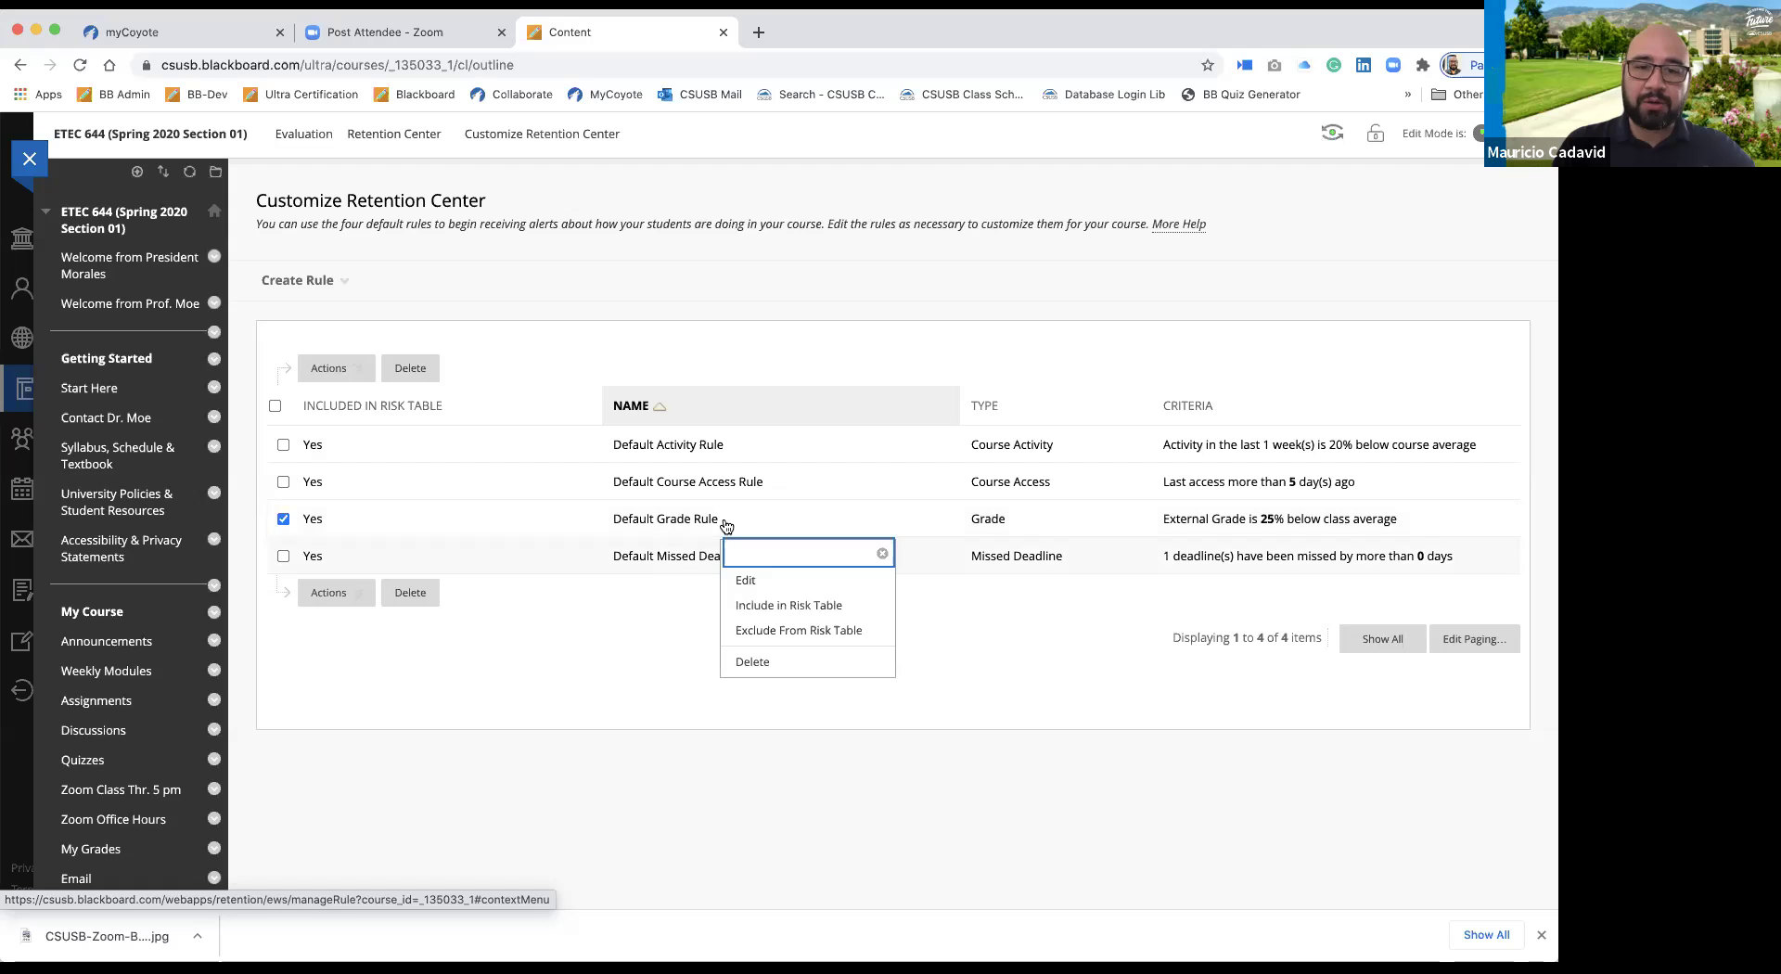
Edit the Default Grade Rule to monitor the specific item Final Grade (Calculated Grade).
click(747, 582)
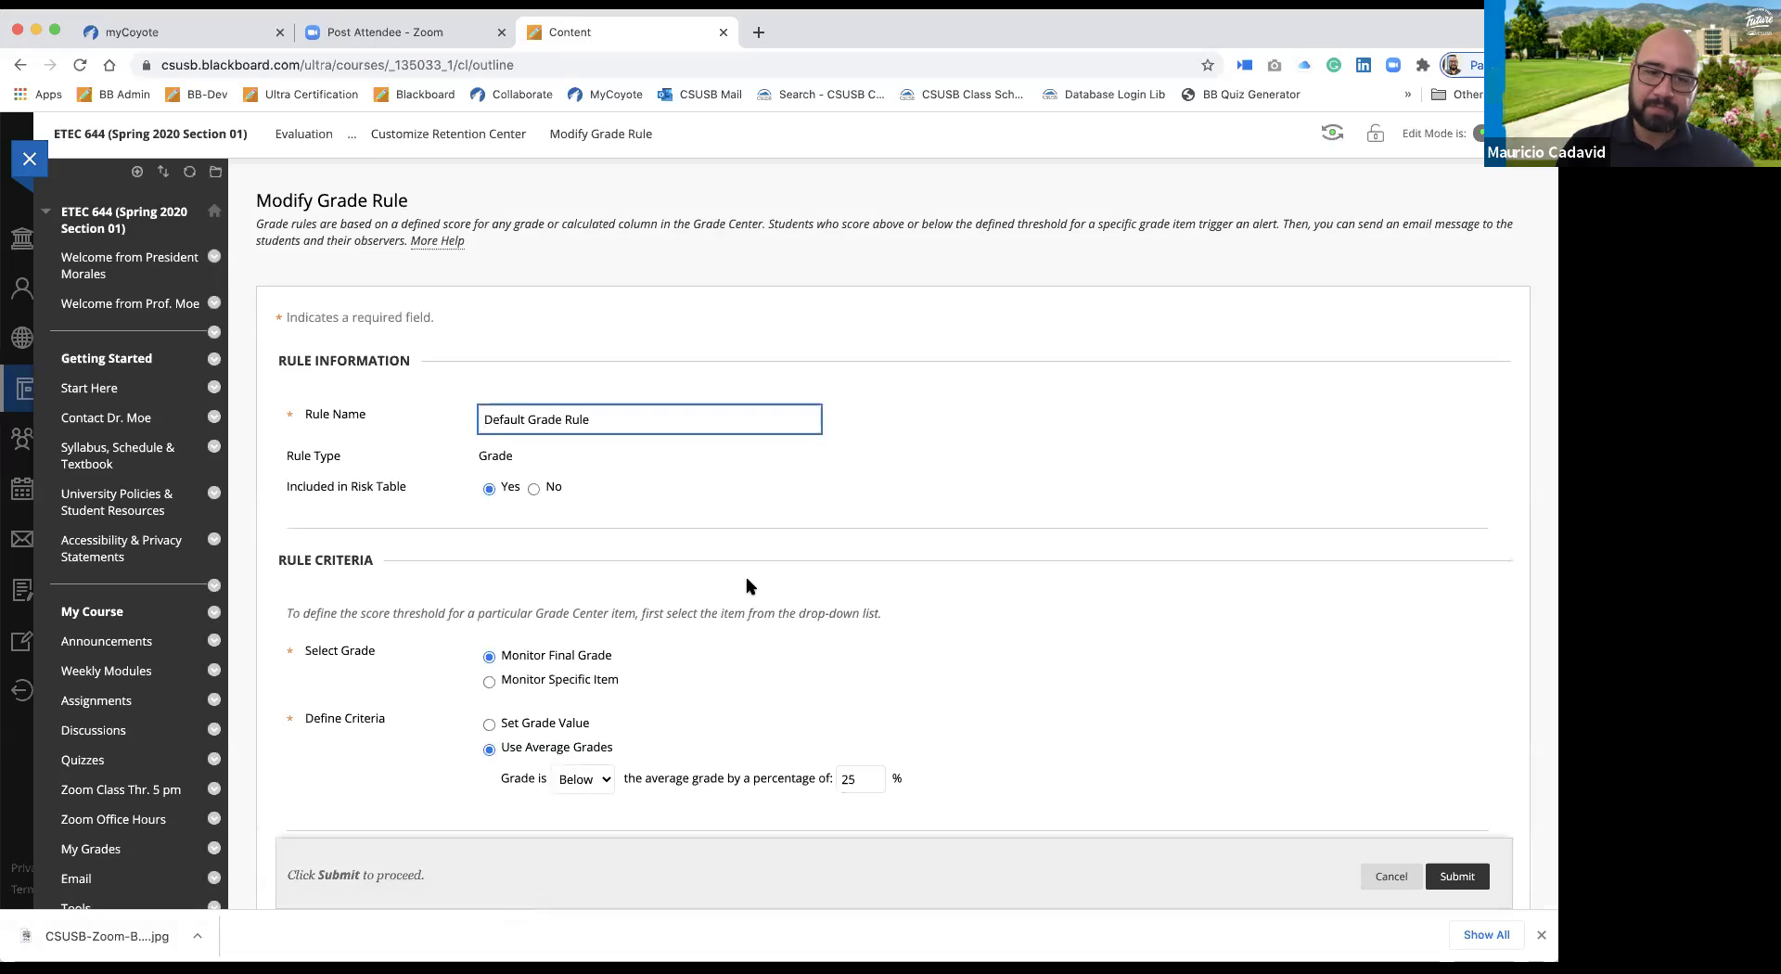
scroll(750, 585, down, 2)
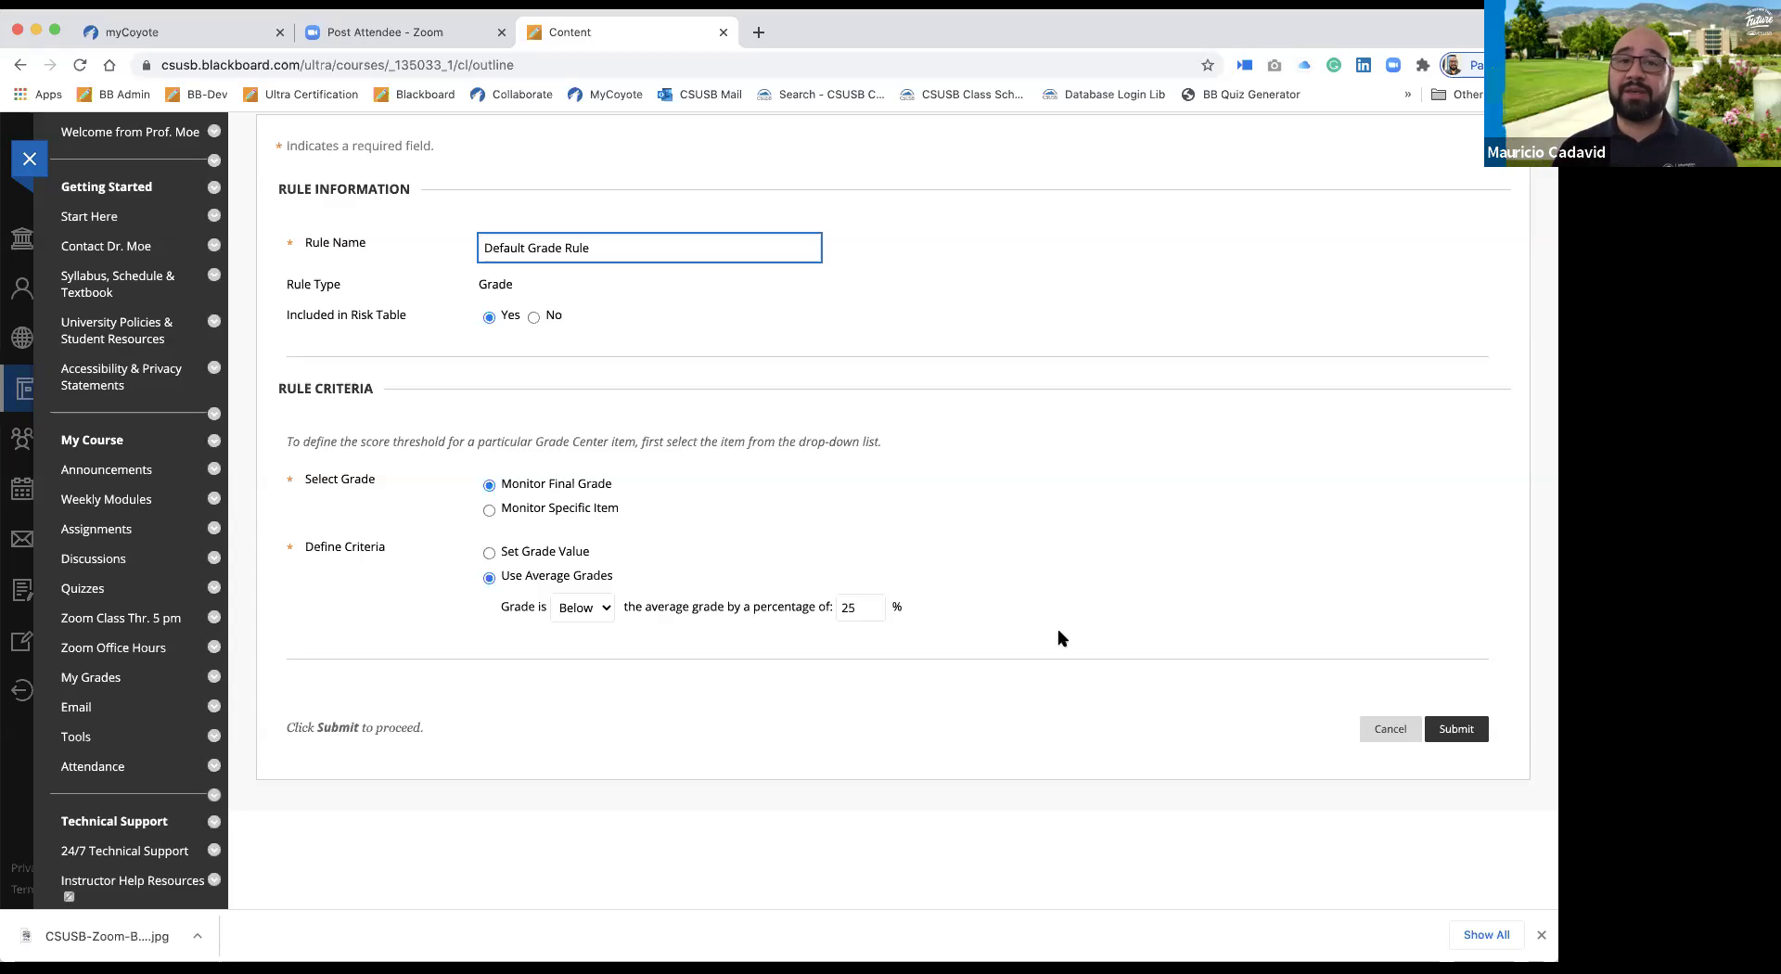
click(563, 513)
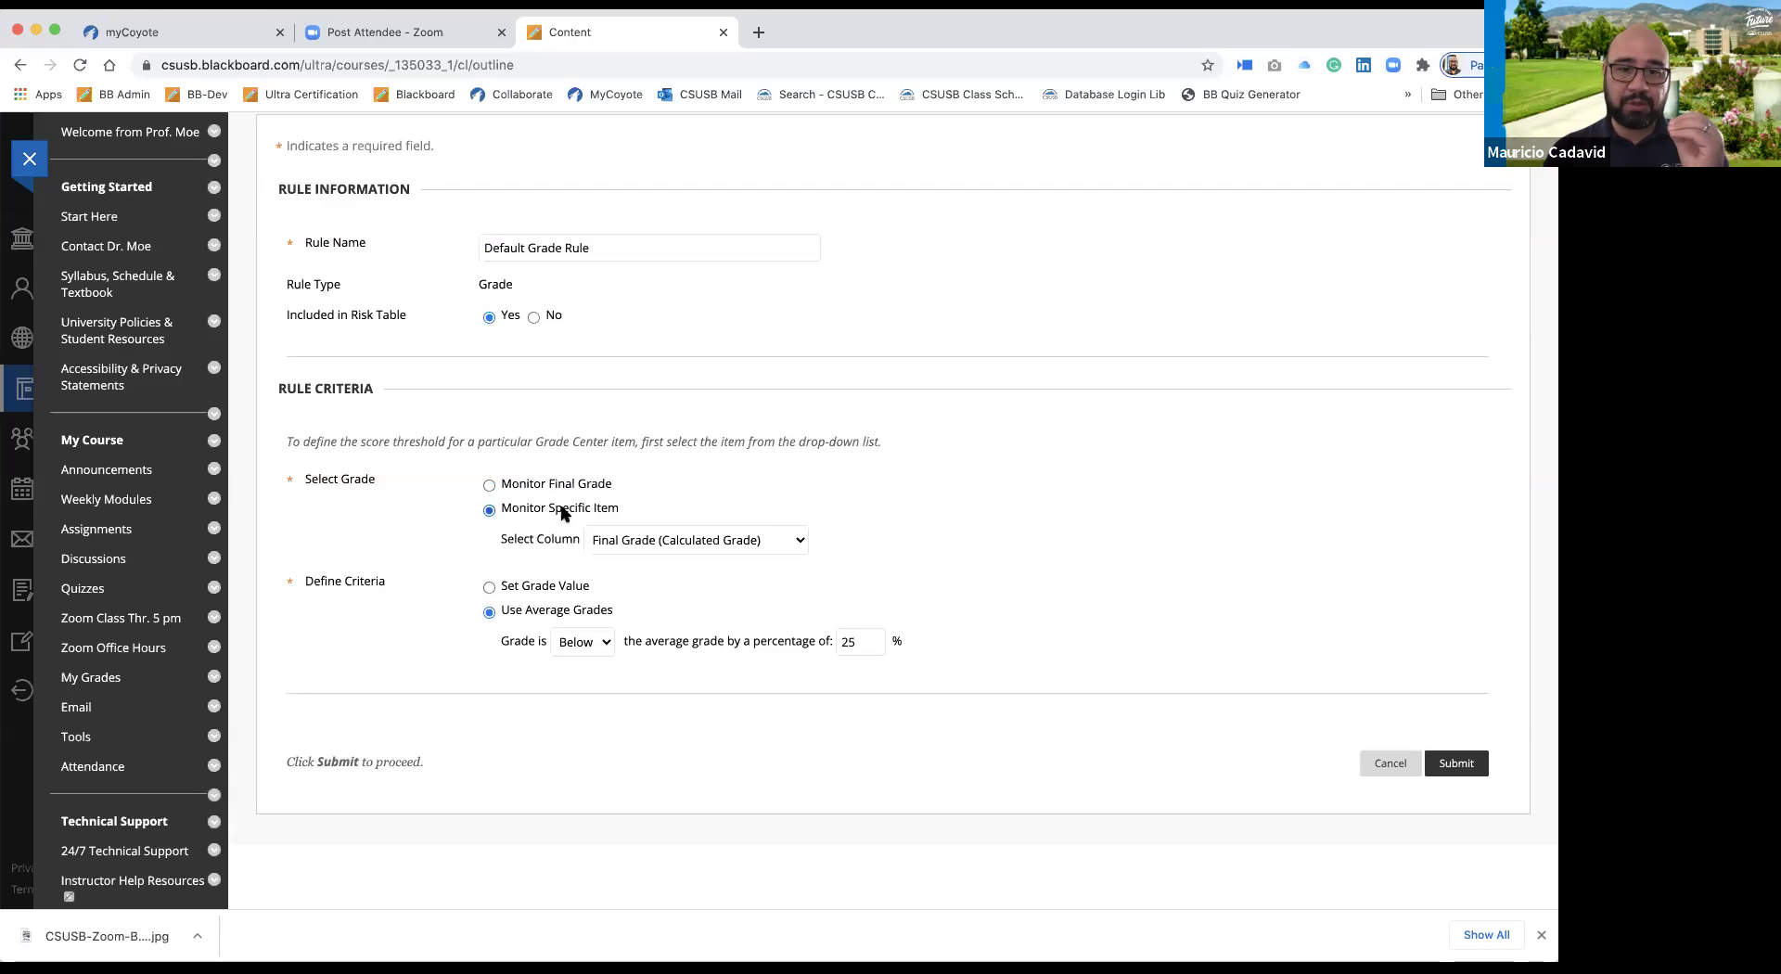
Review the grade column list, keep Final Grade (Calculated Grade), and revert to Monitor Final Grade.
click(802, 543)
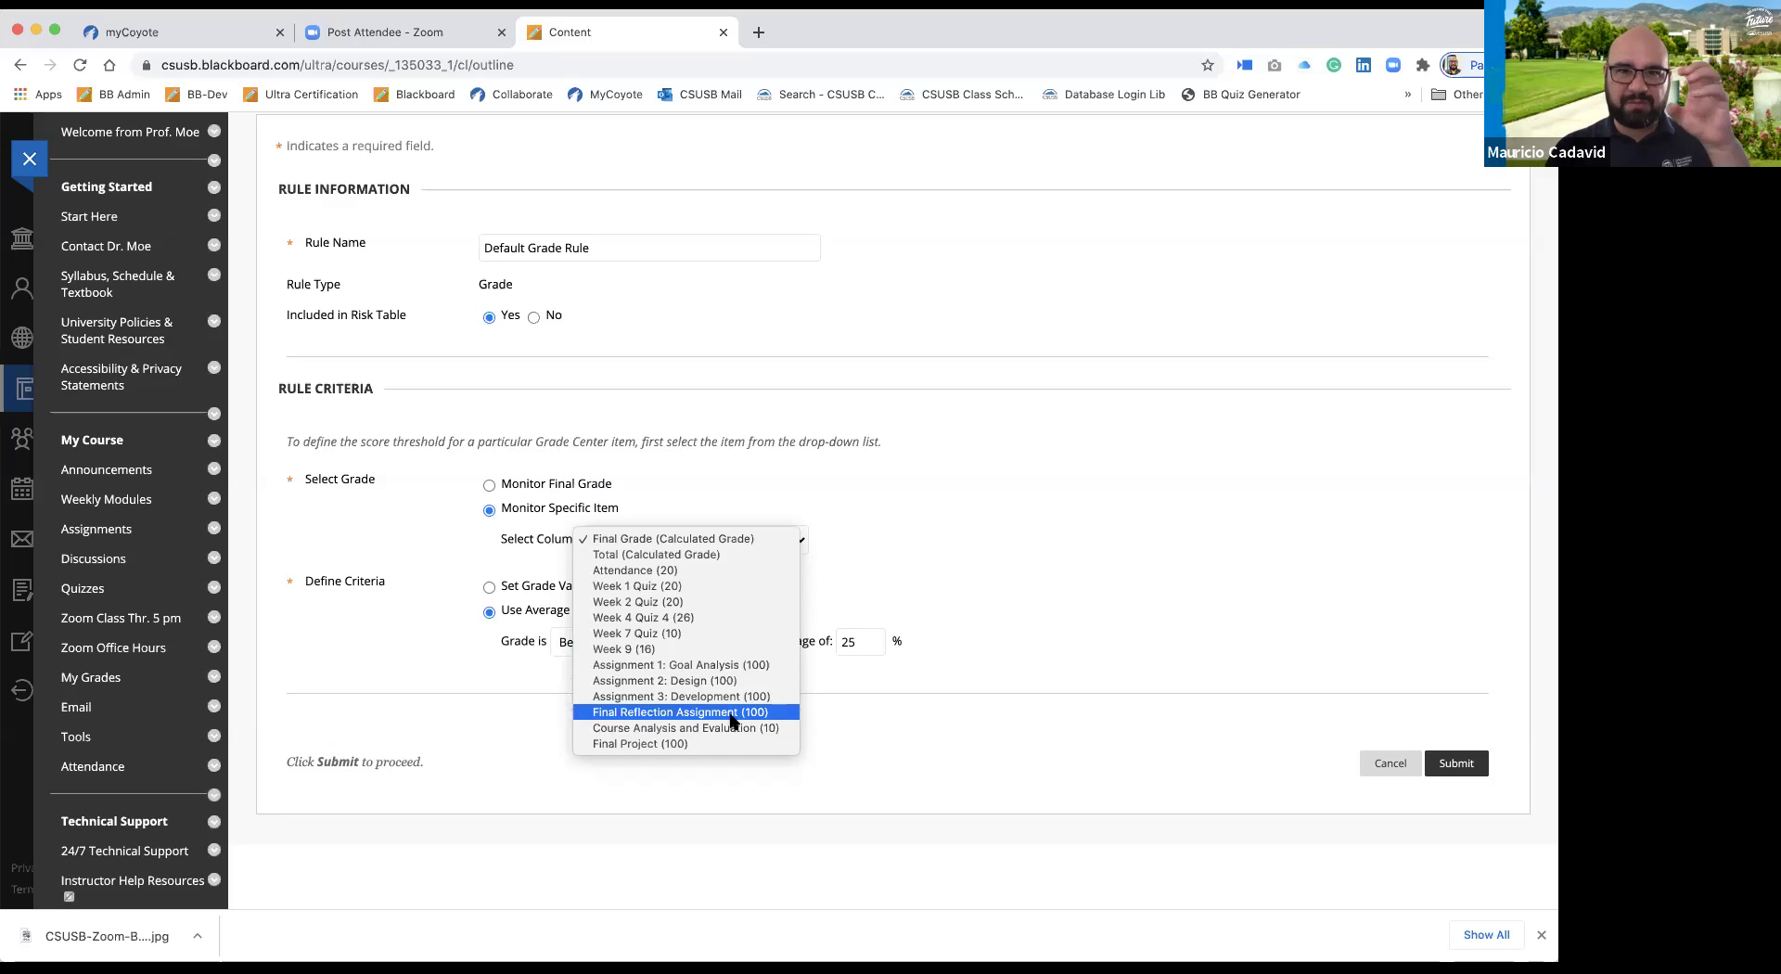
click(493, 496)
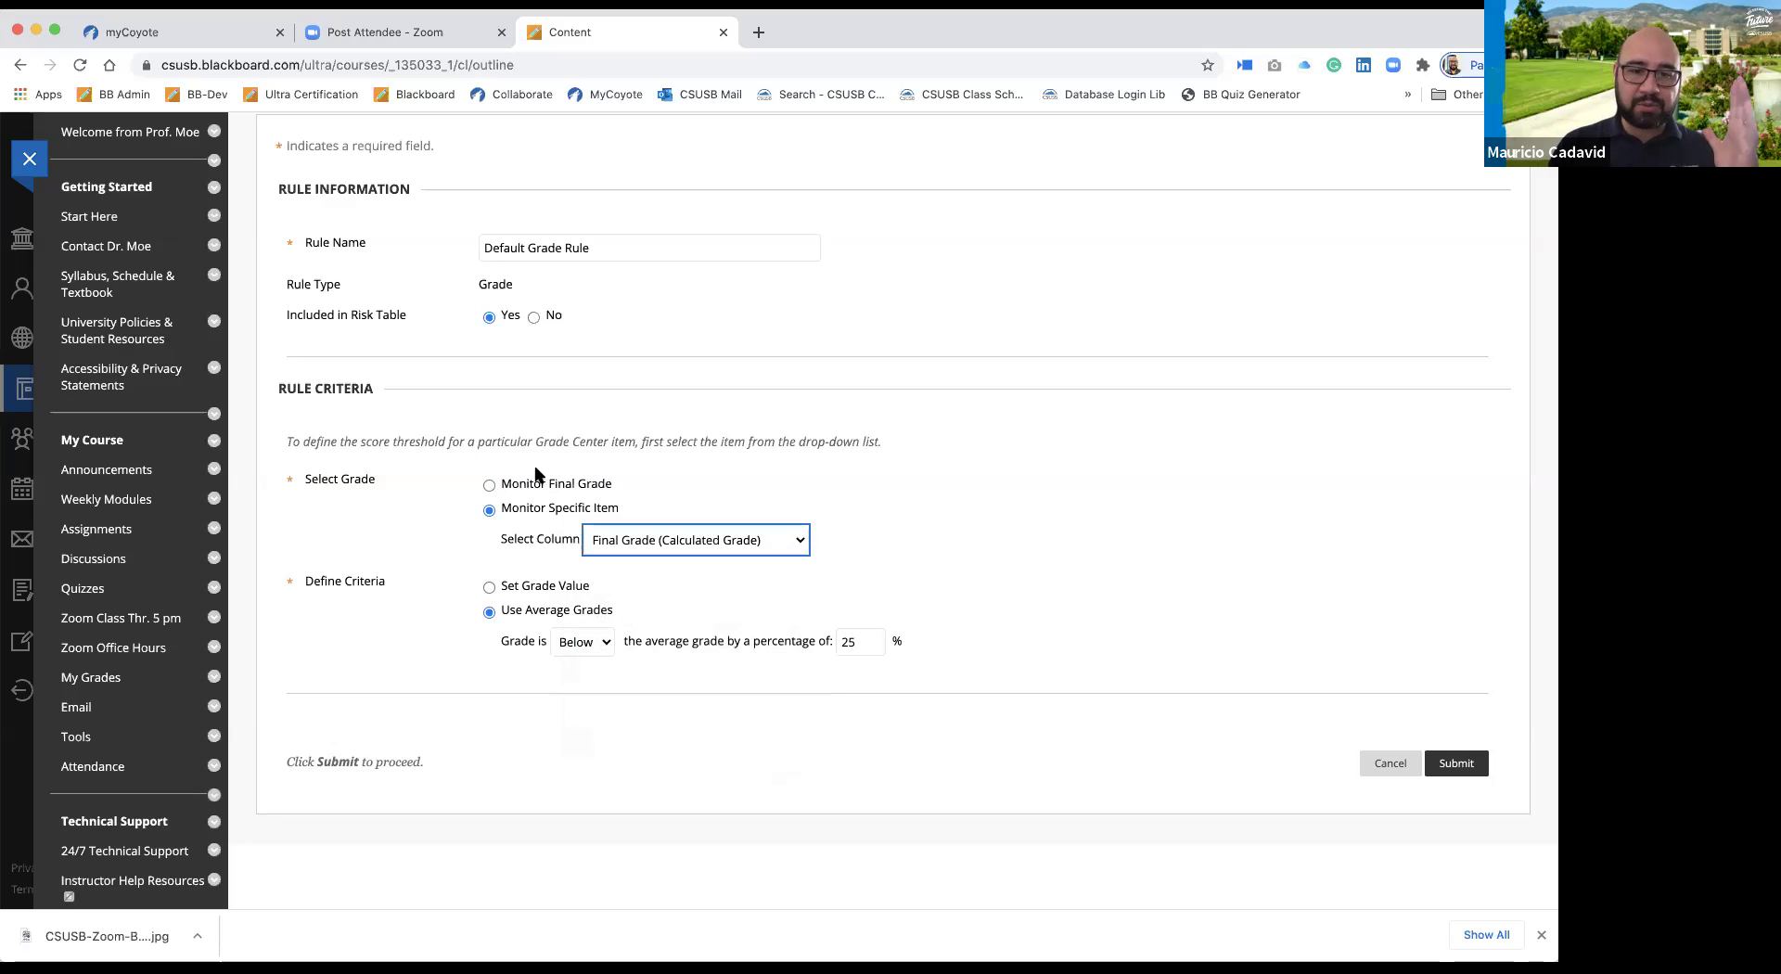
click(489, 486)
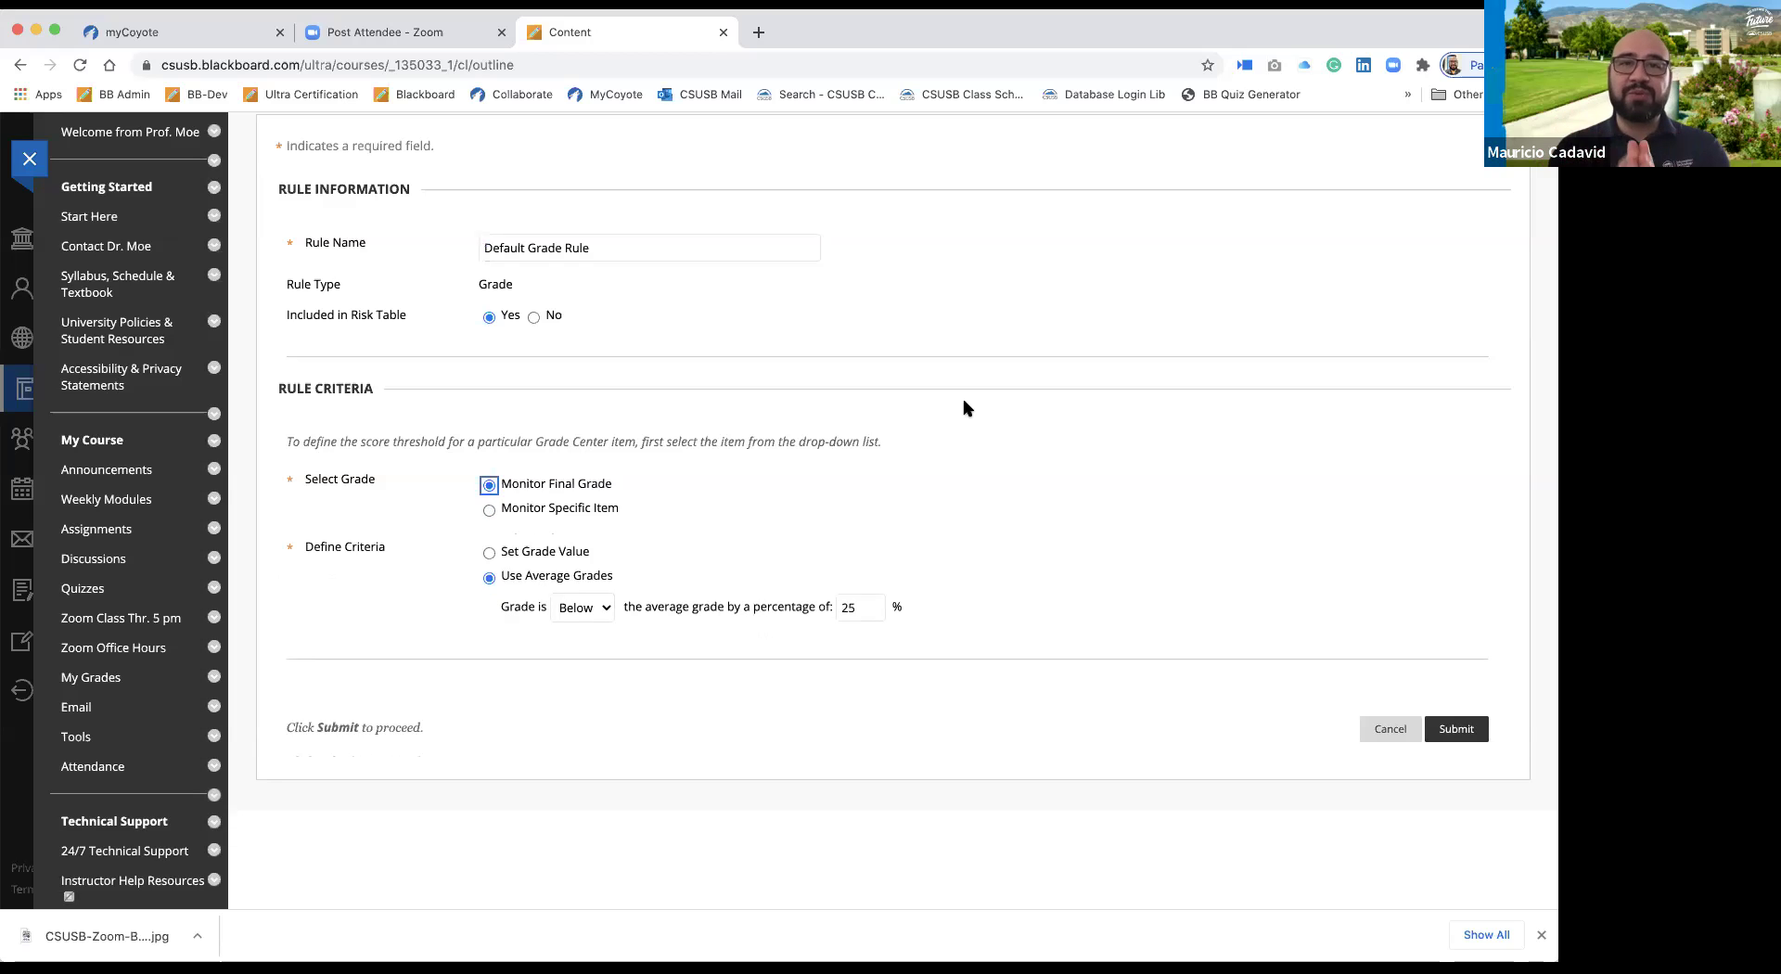
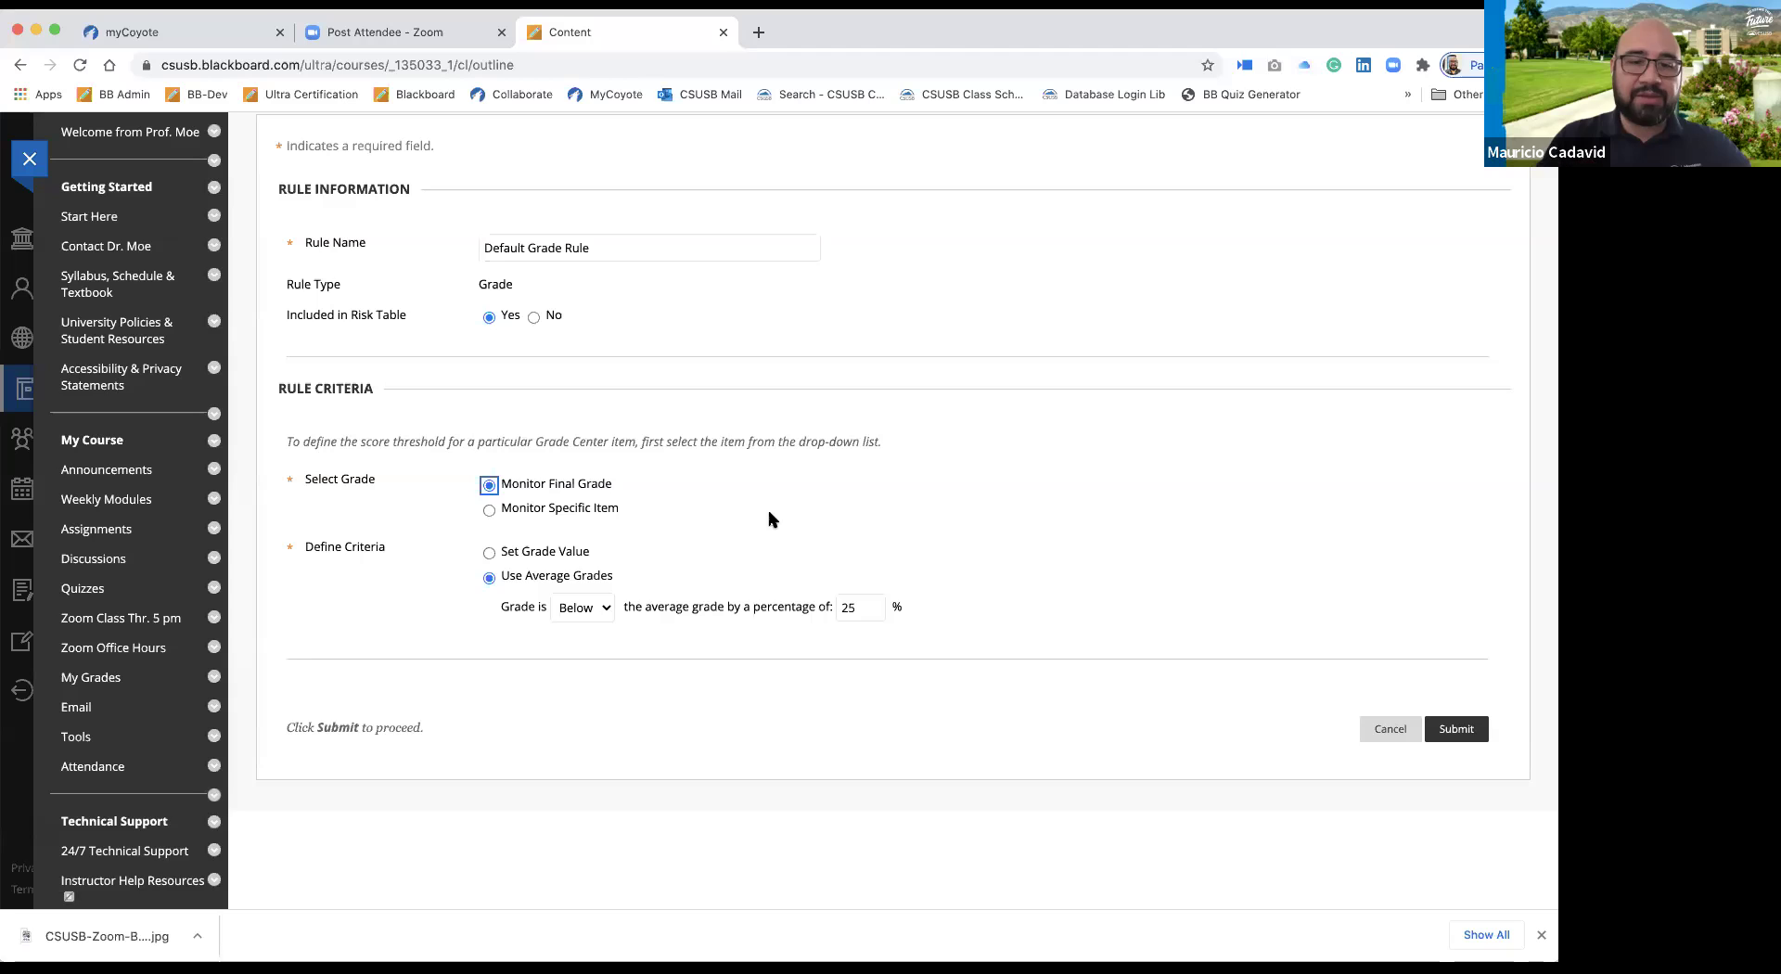
Leave the grade comparison at Below and cancel the grade rule without saving.
click(574, 612)
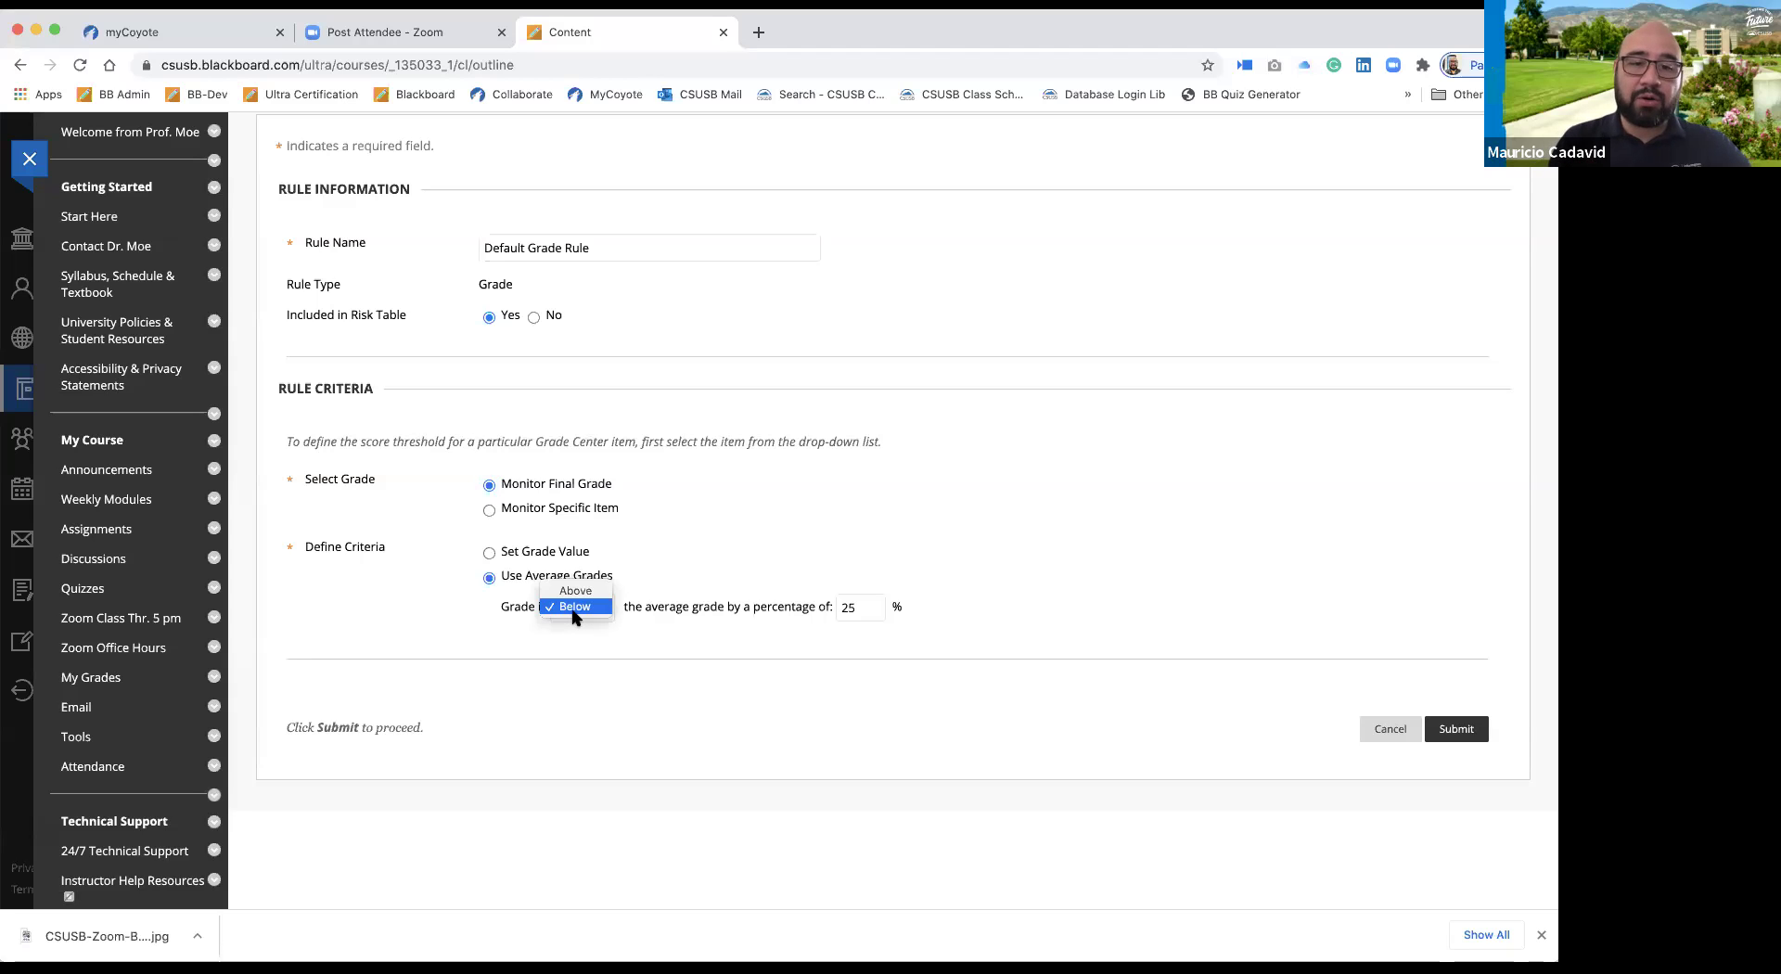
click(575, 612)
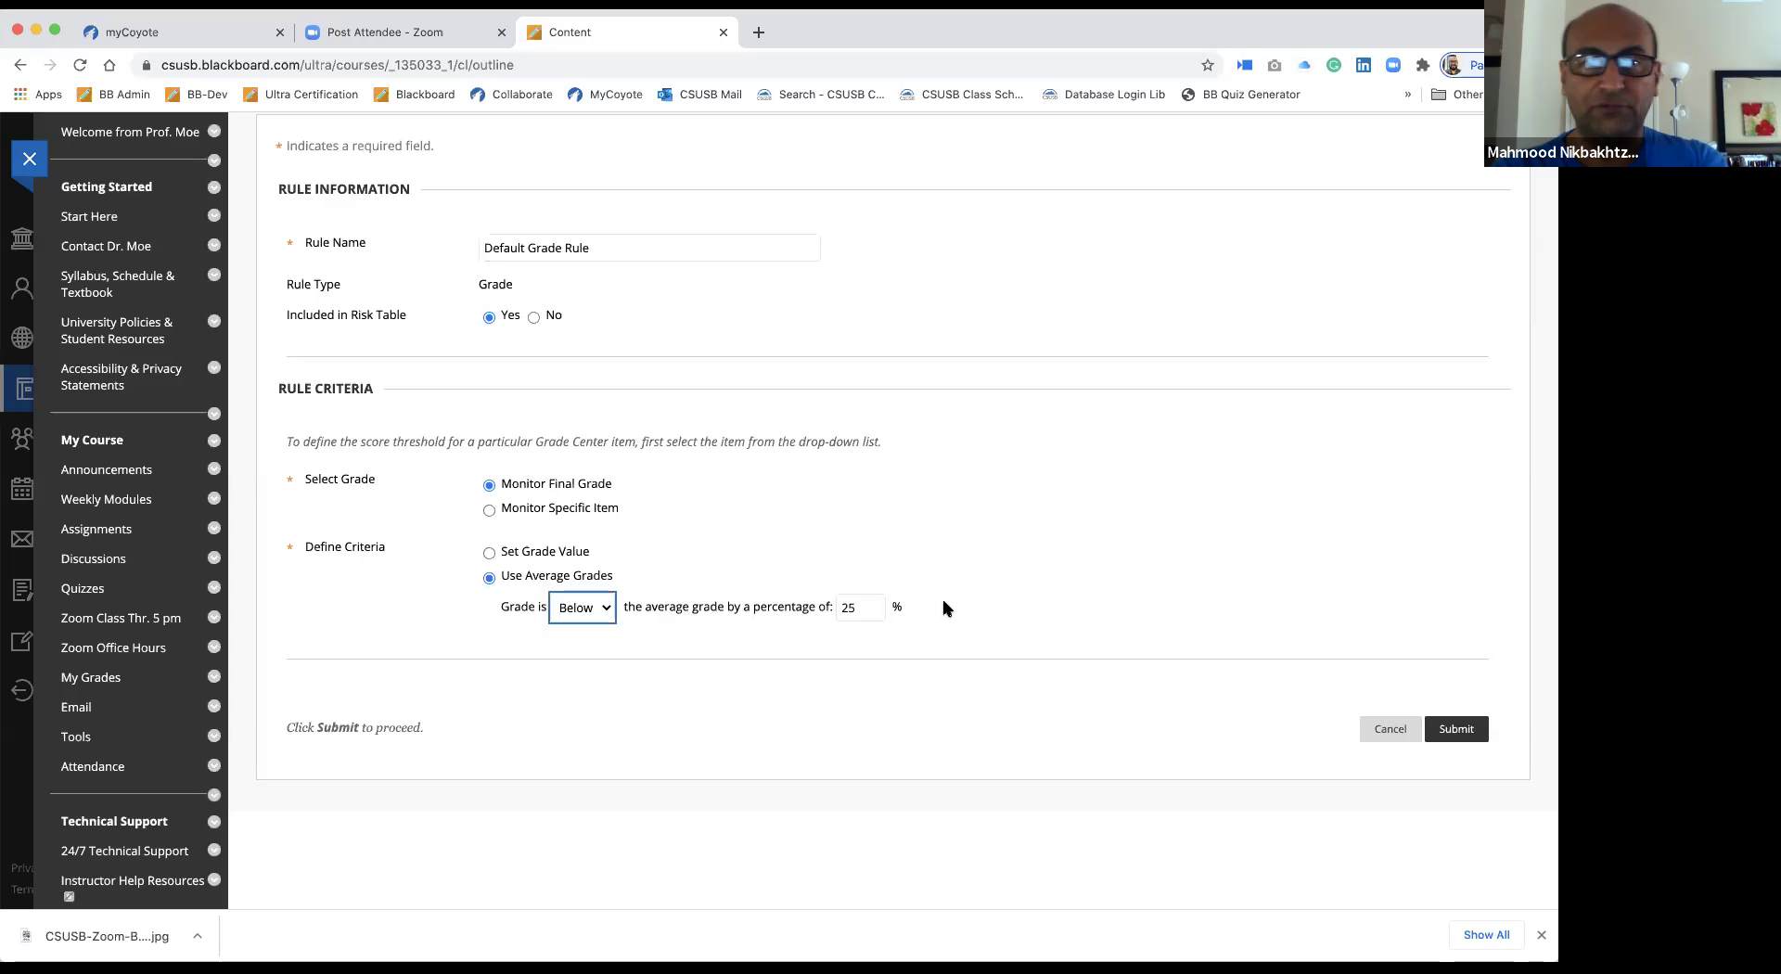
click(1387, 732)
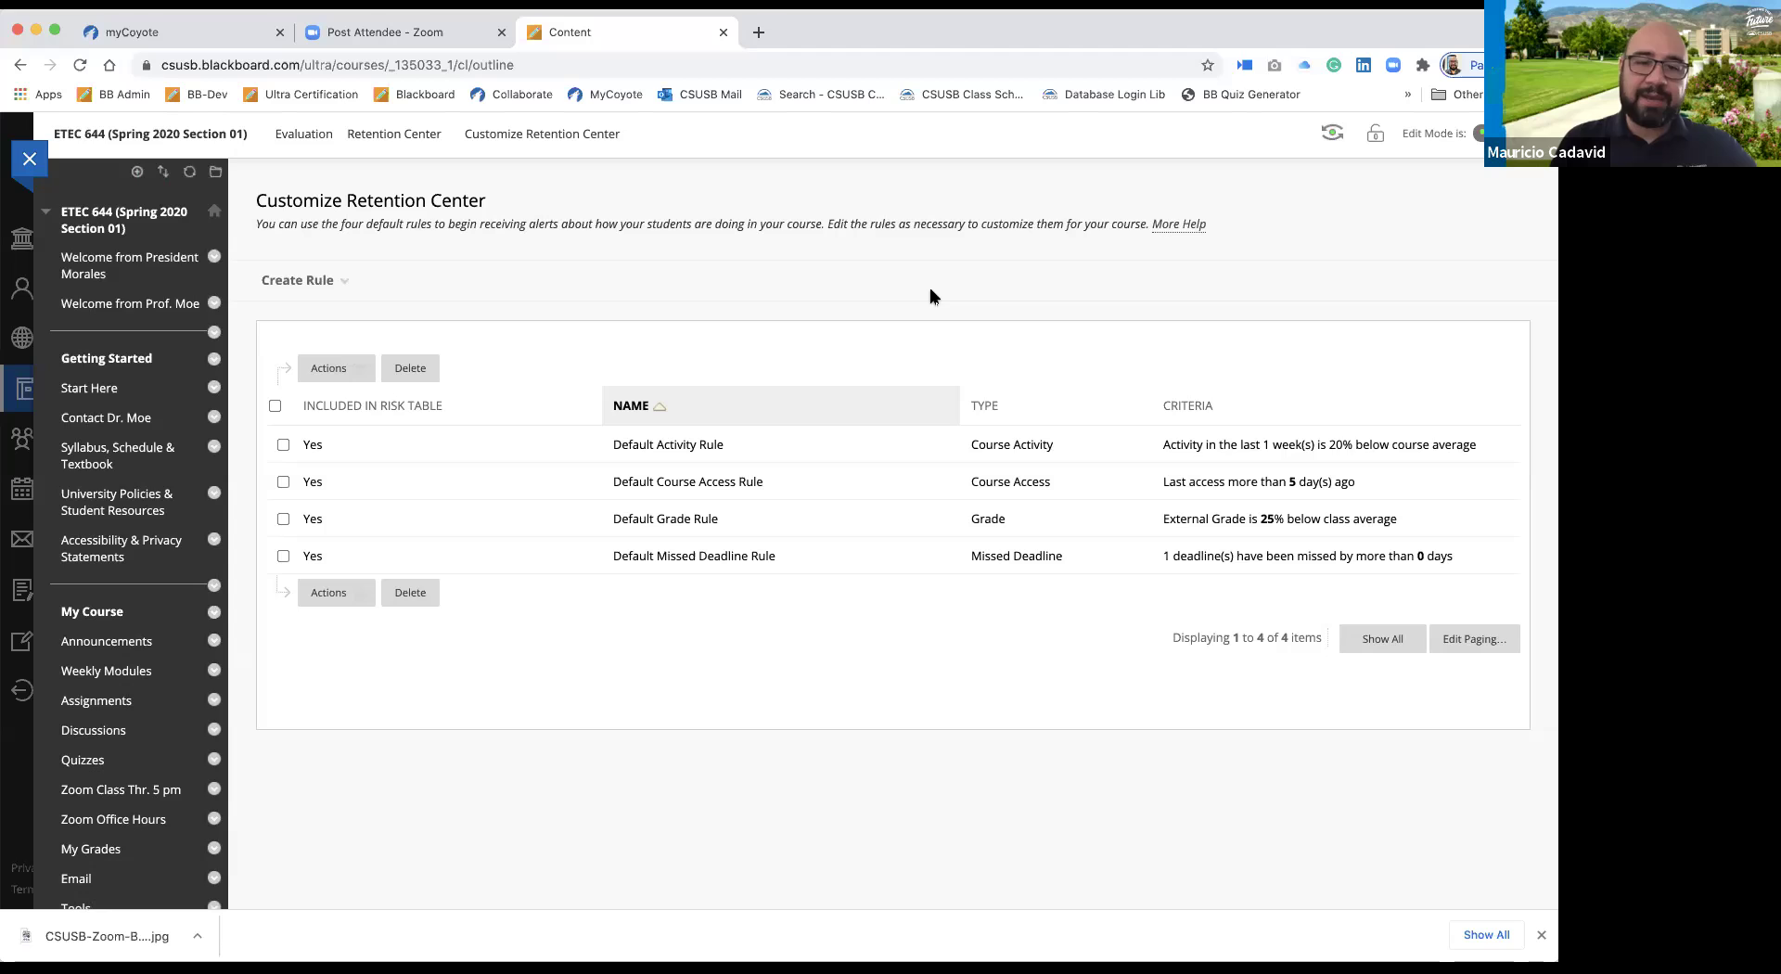
Open the Default Missed Deadline Rule's edit page from its options menu.
mouse_move(738, 570)
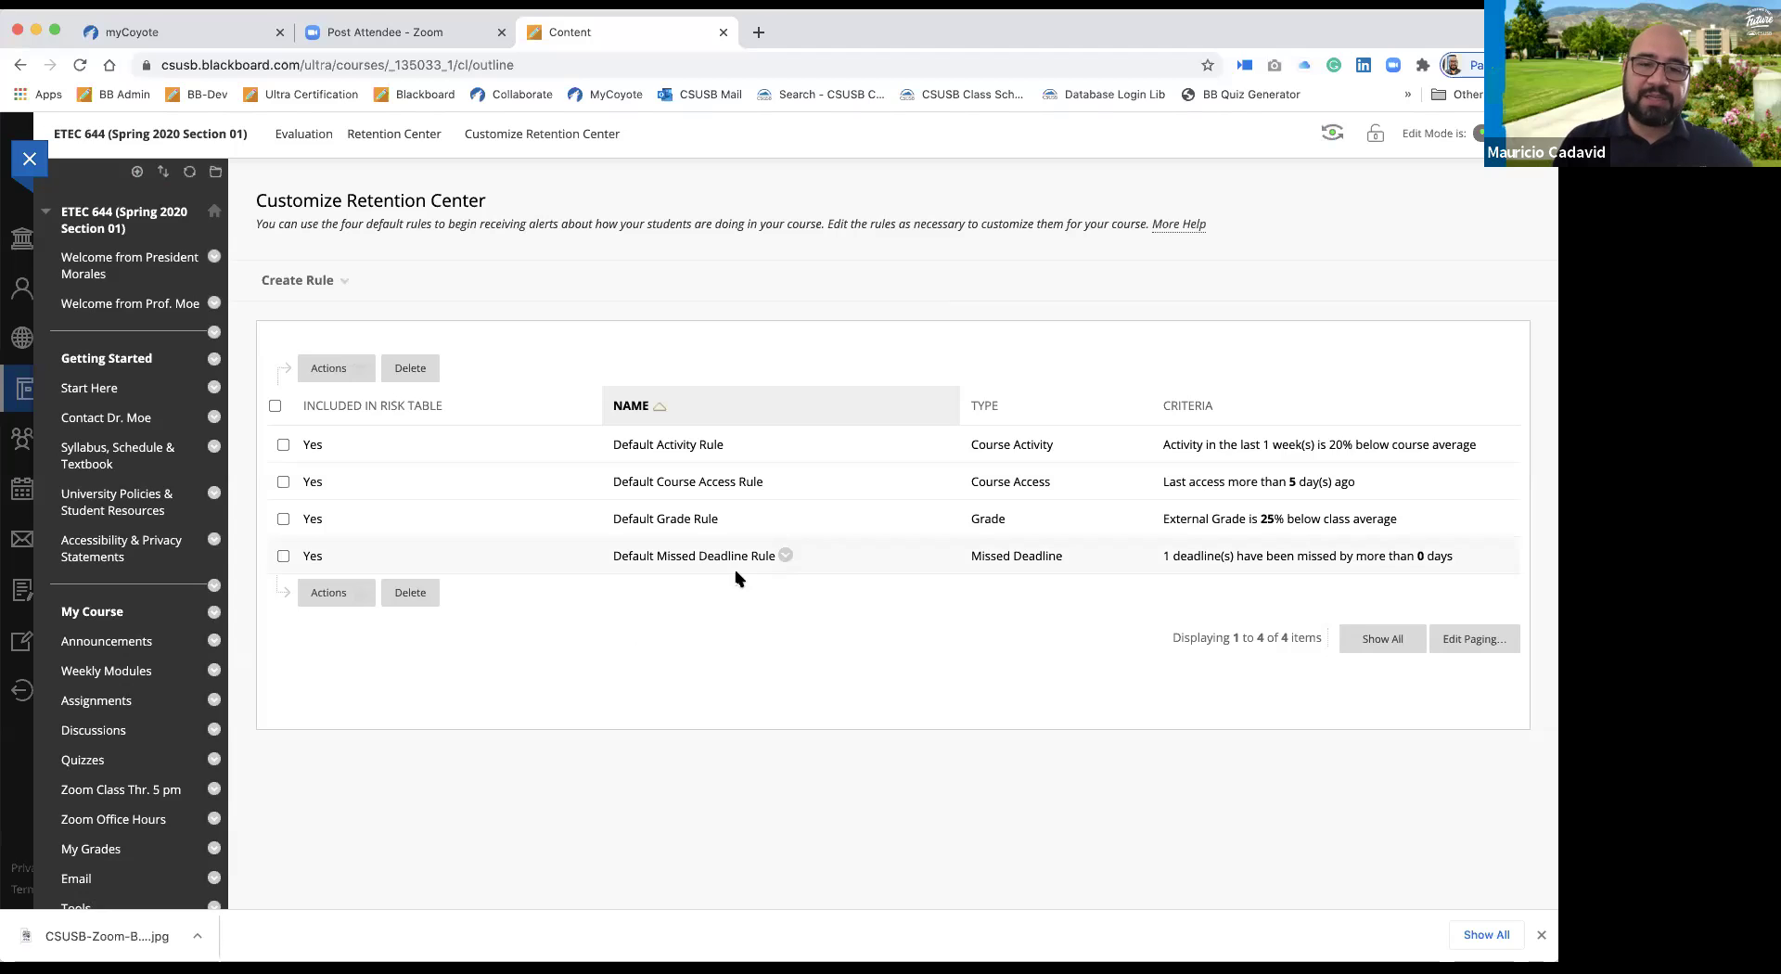
click(784, 557)
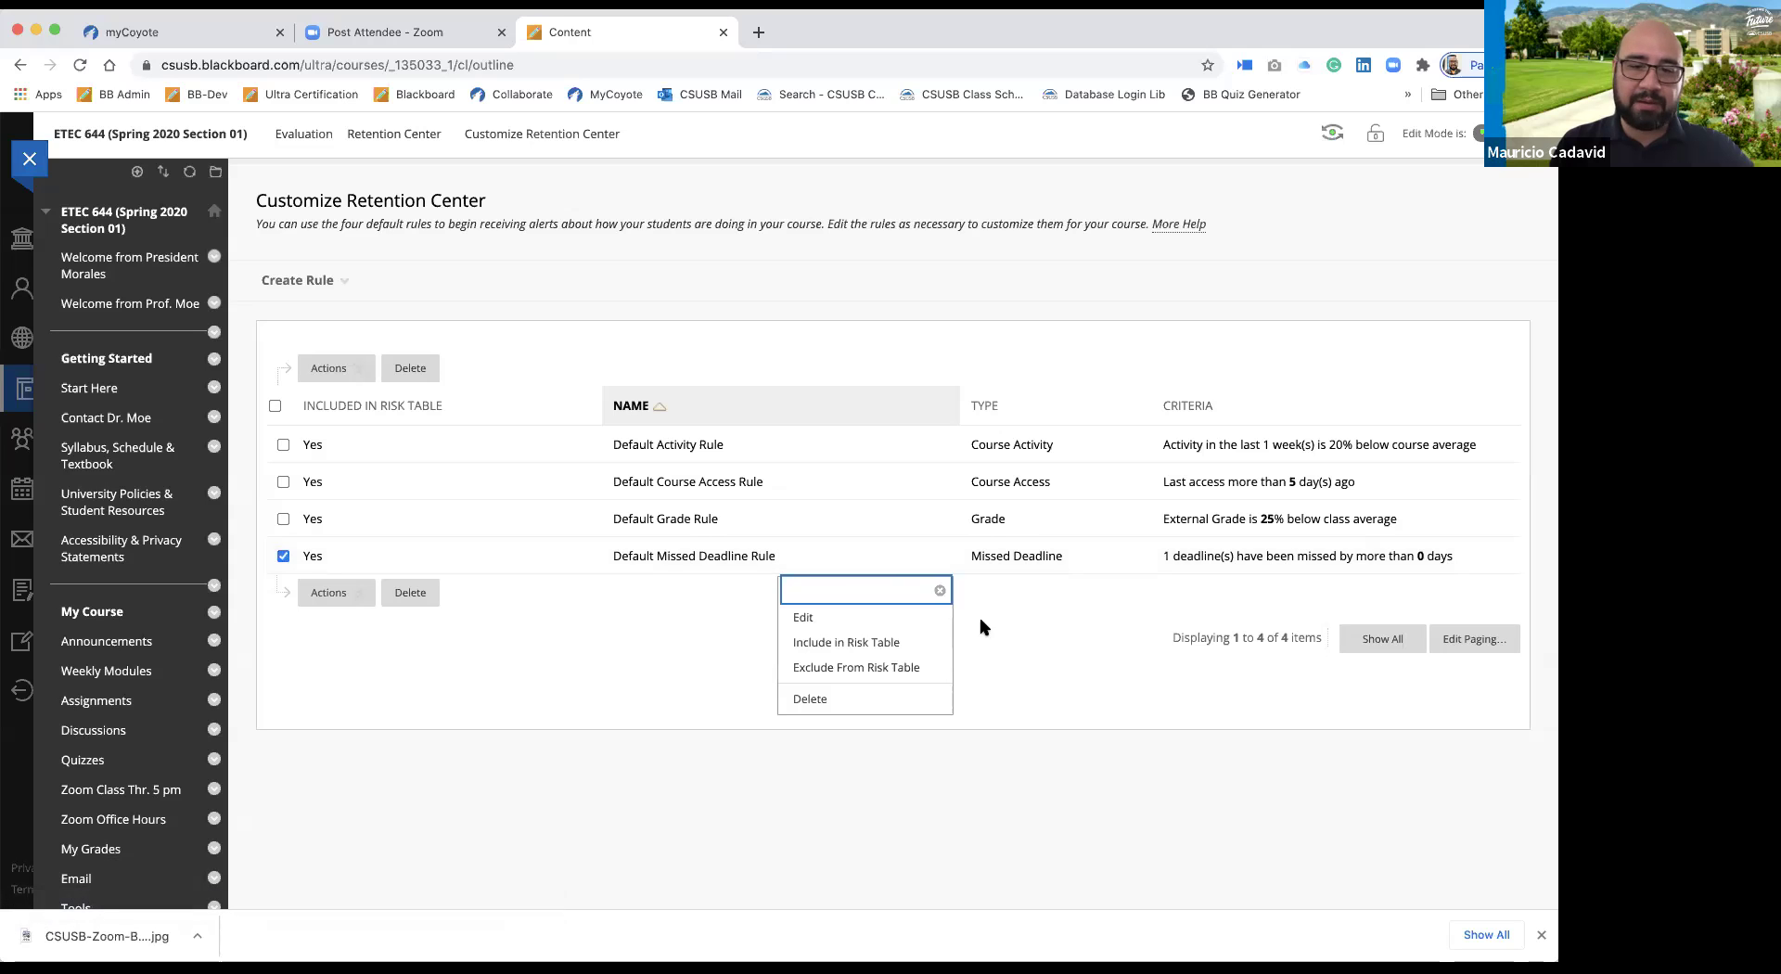
click(804, 618)
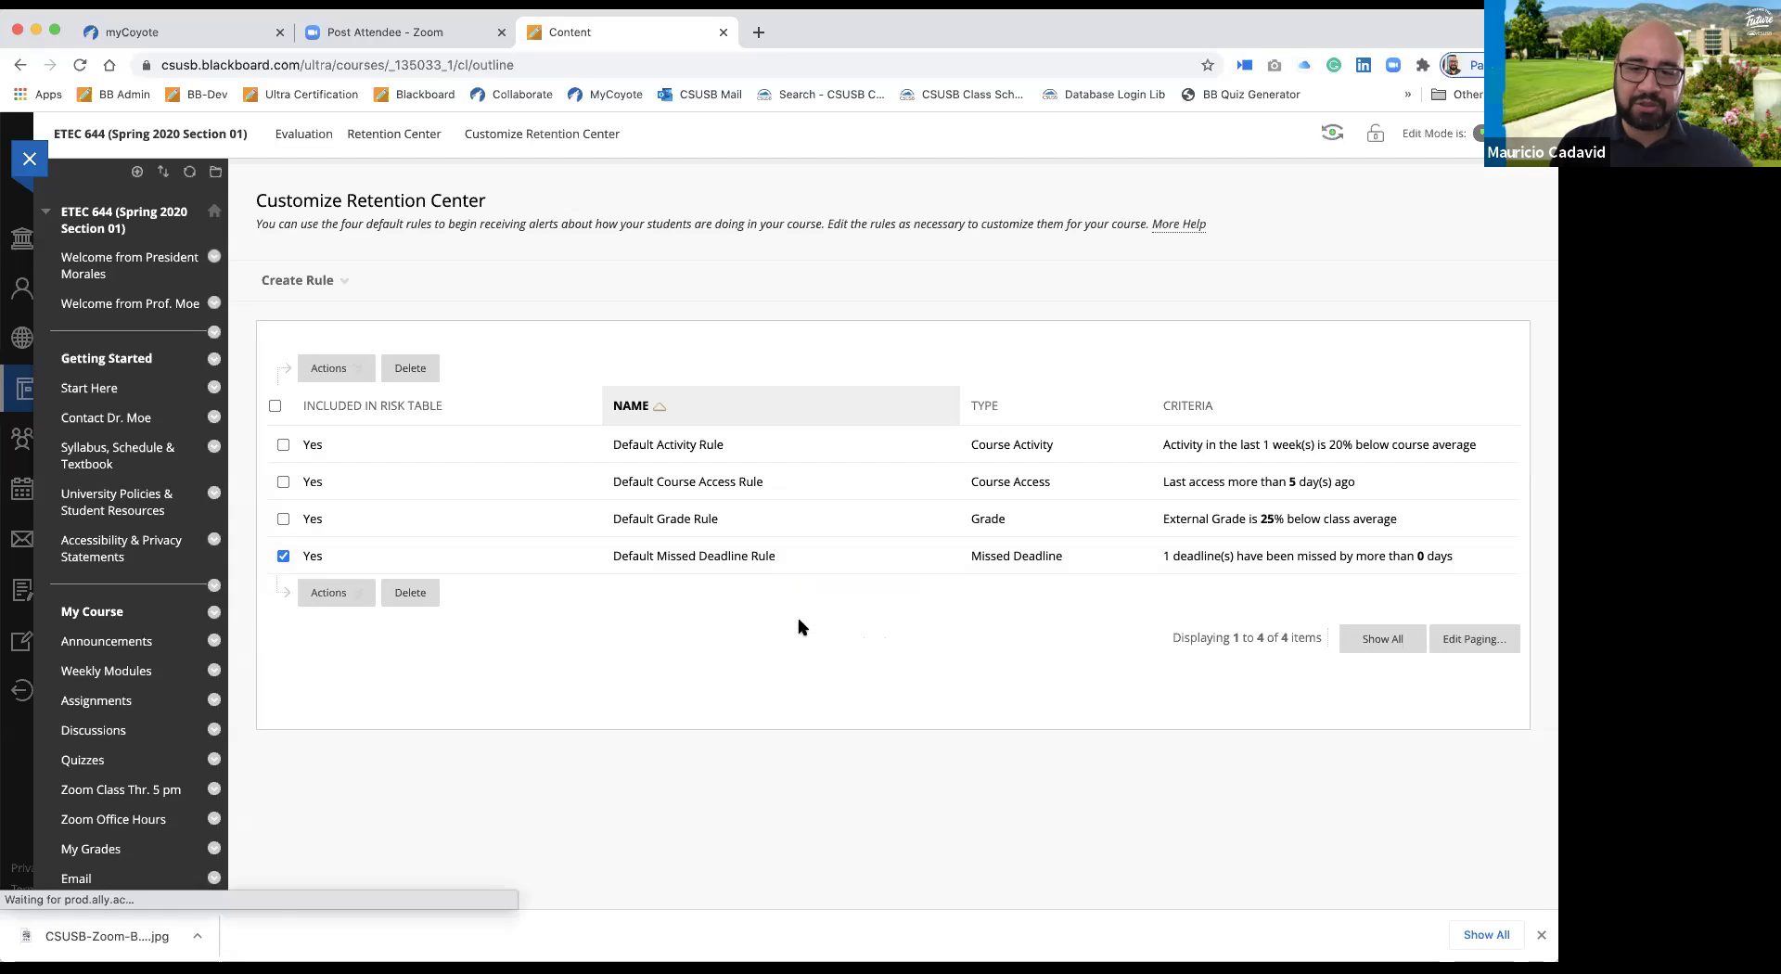
scroll(650, 603, down, 2)
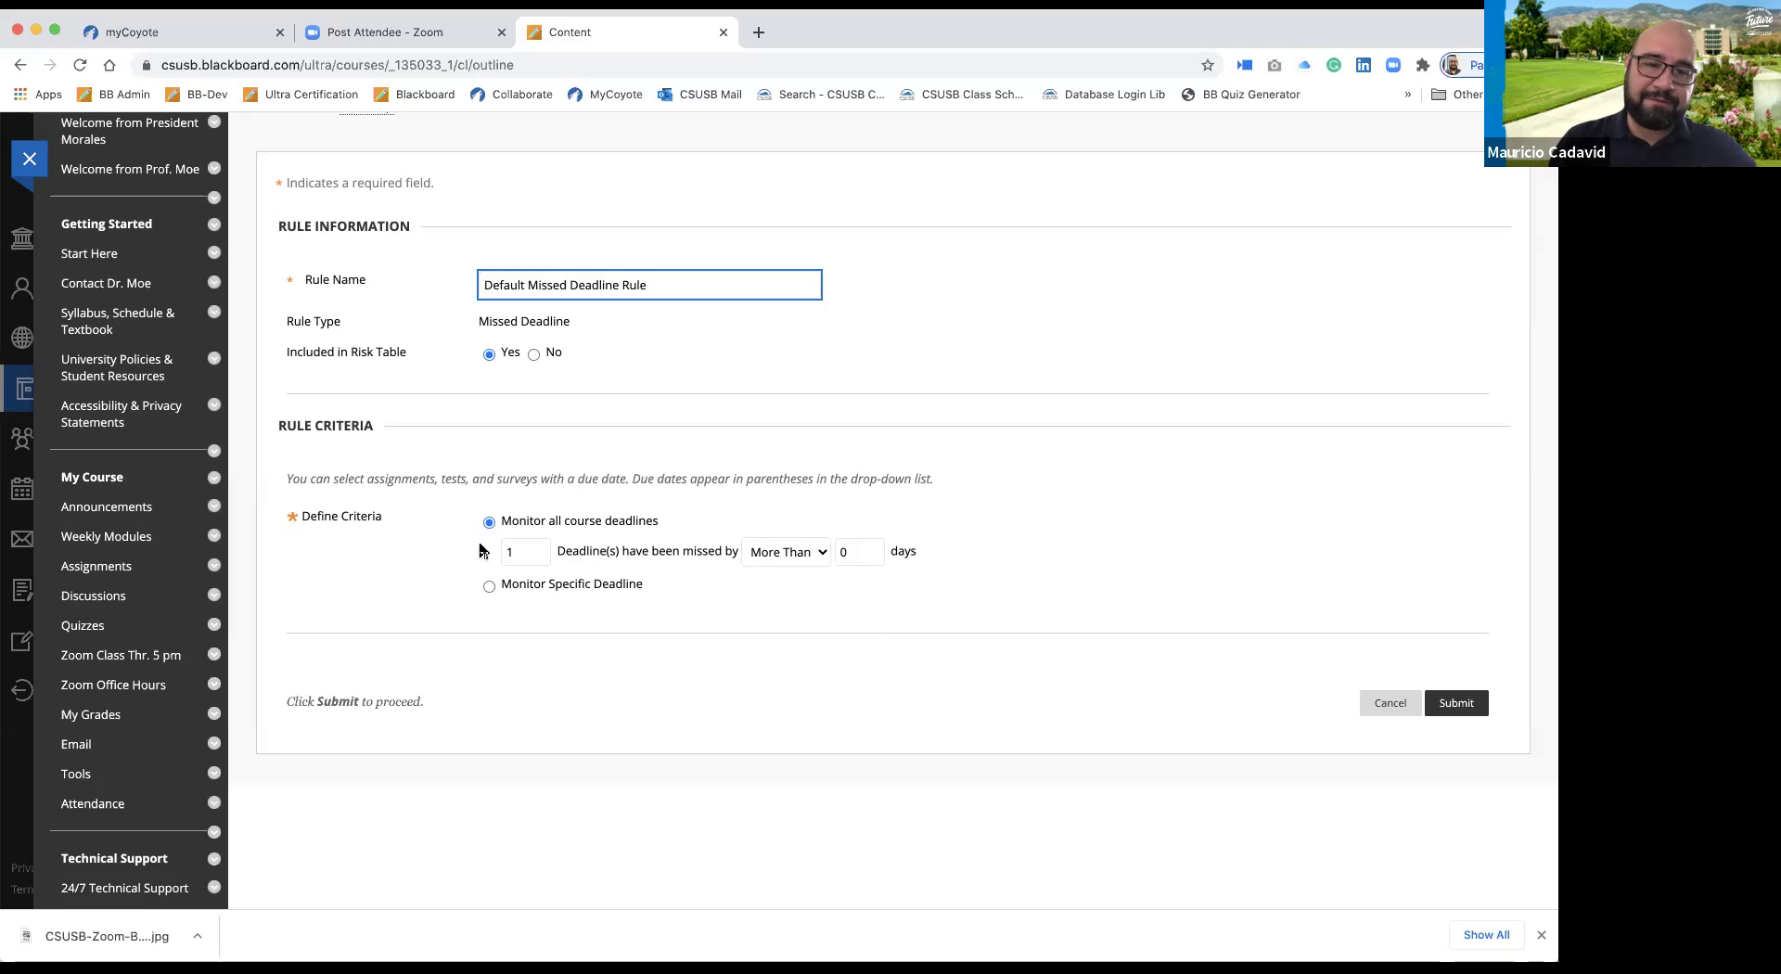
Try 1 day late, restore 0 days, and cancel the Missed Deadline Rule unchanged.
click(522, 554)
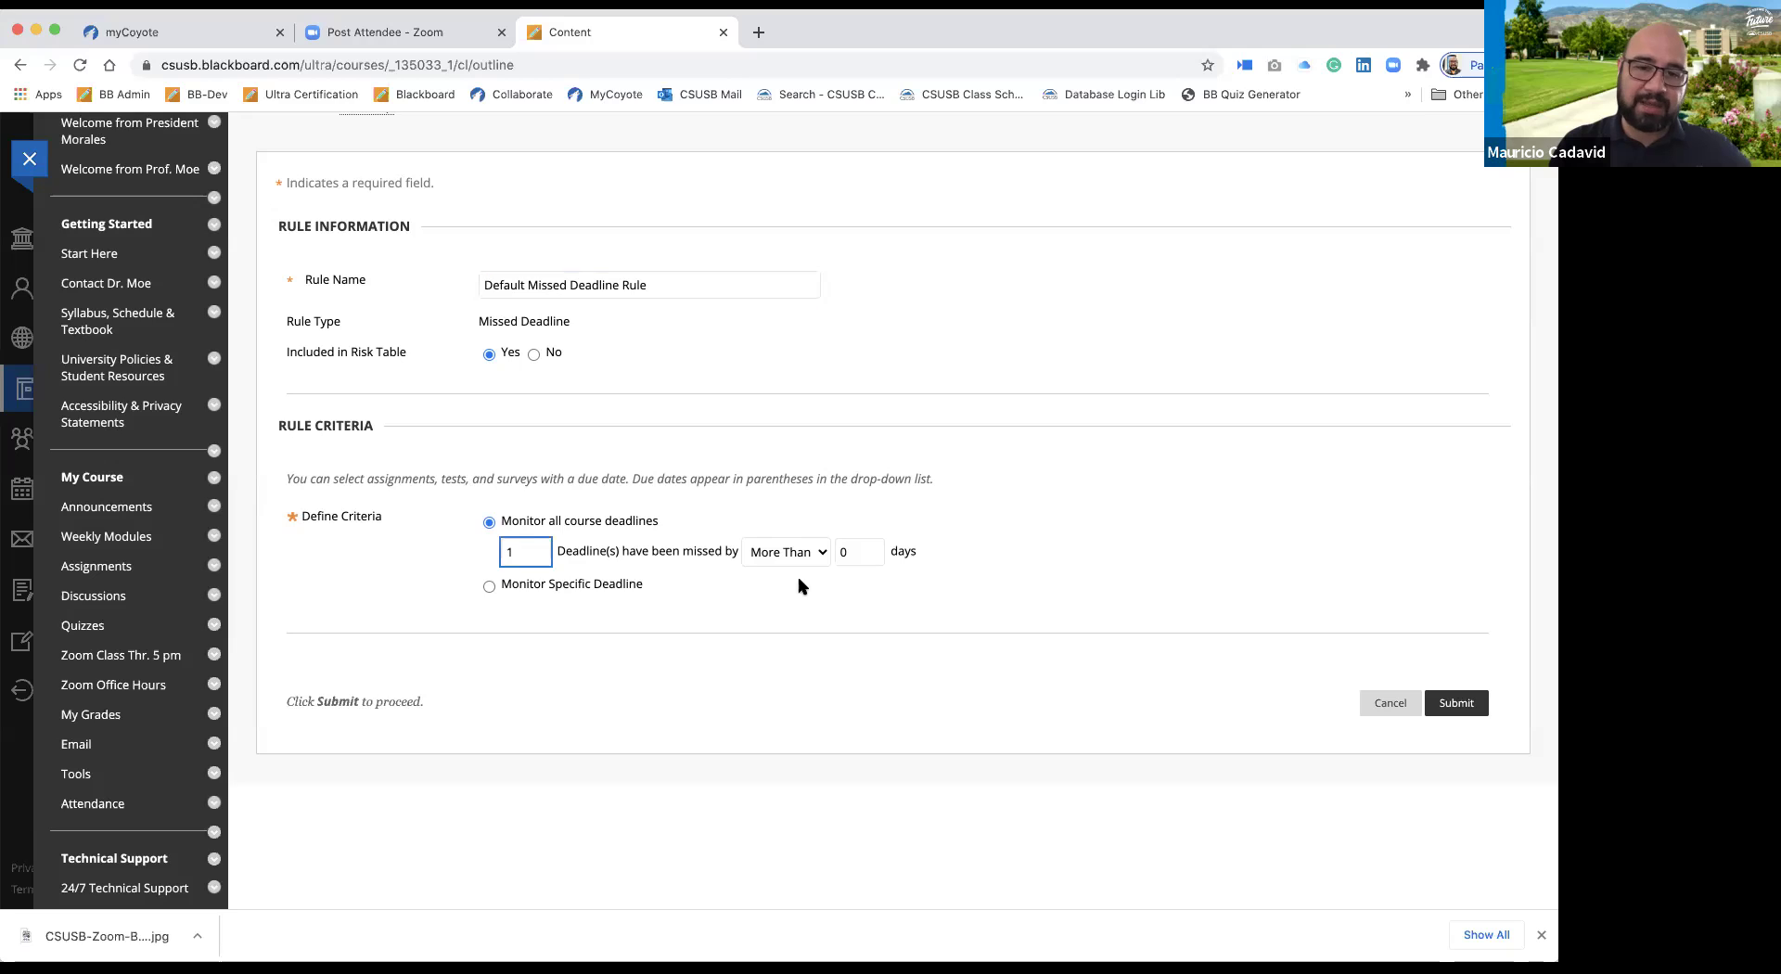
click(839, 553)
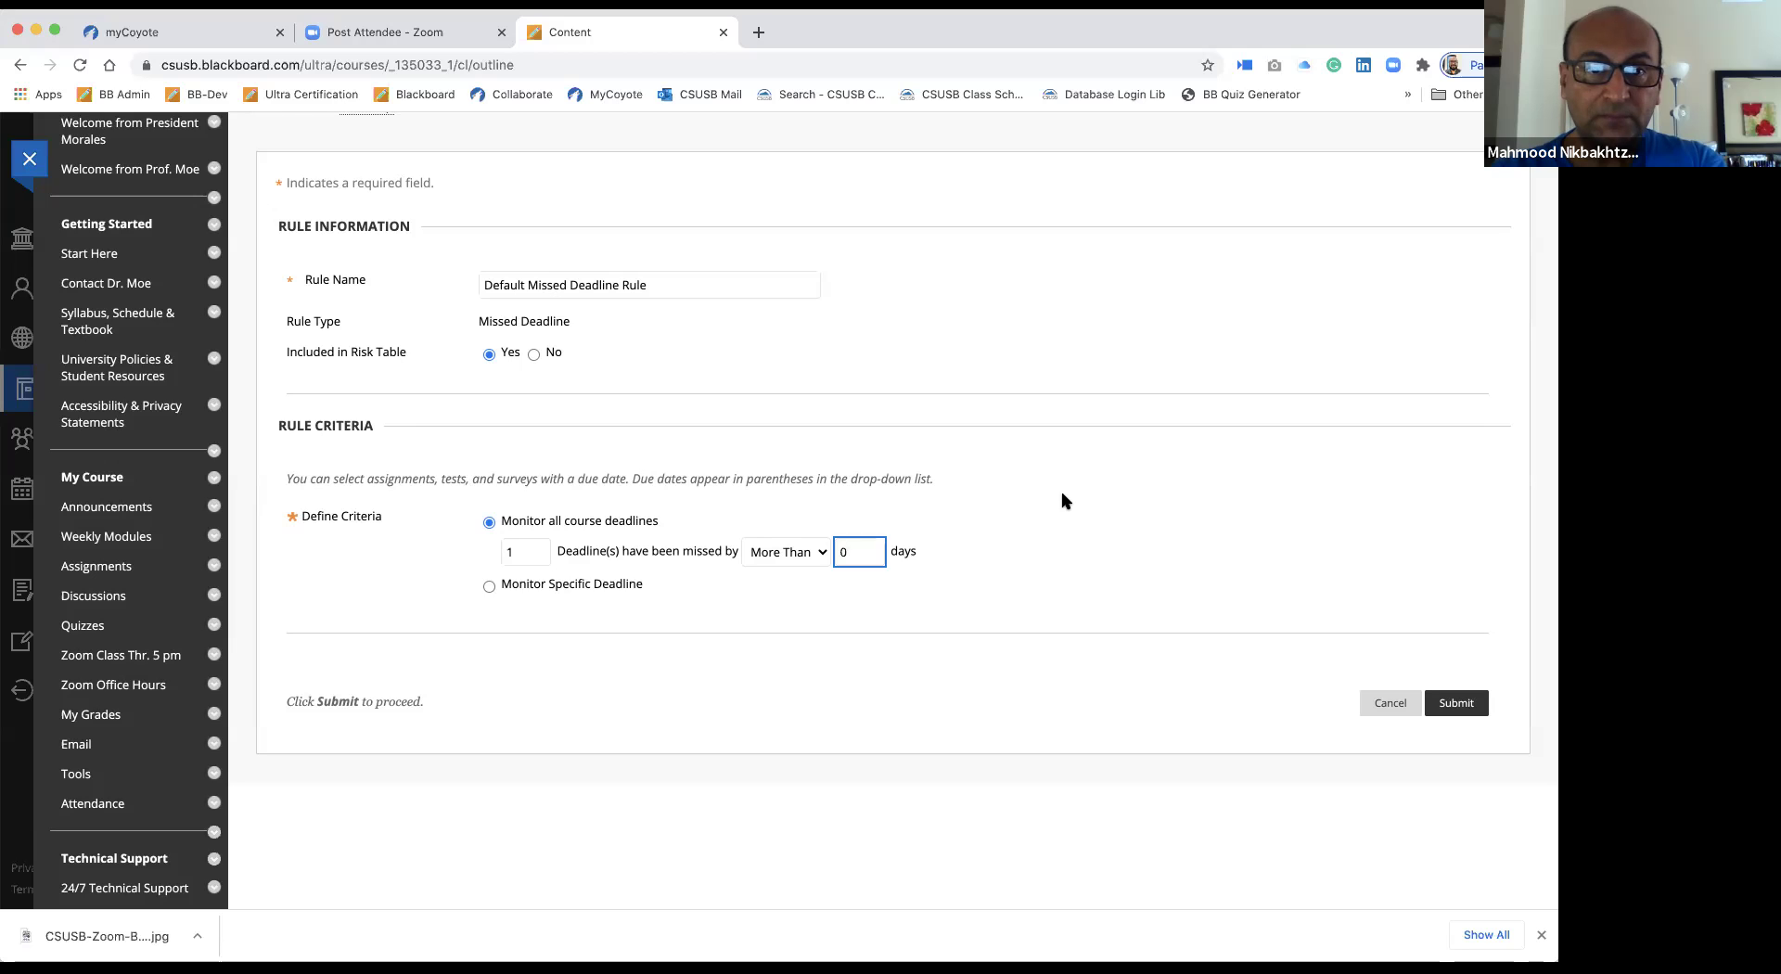
key(BackSpace)
text(1)
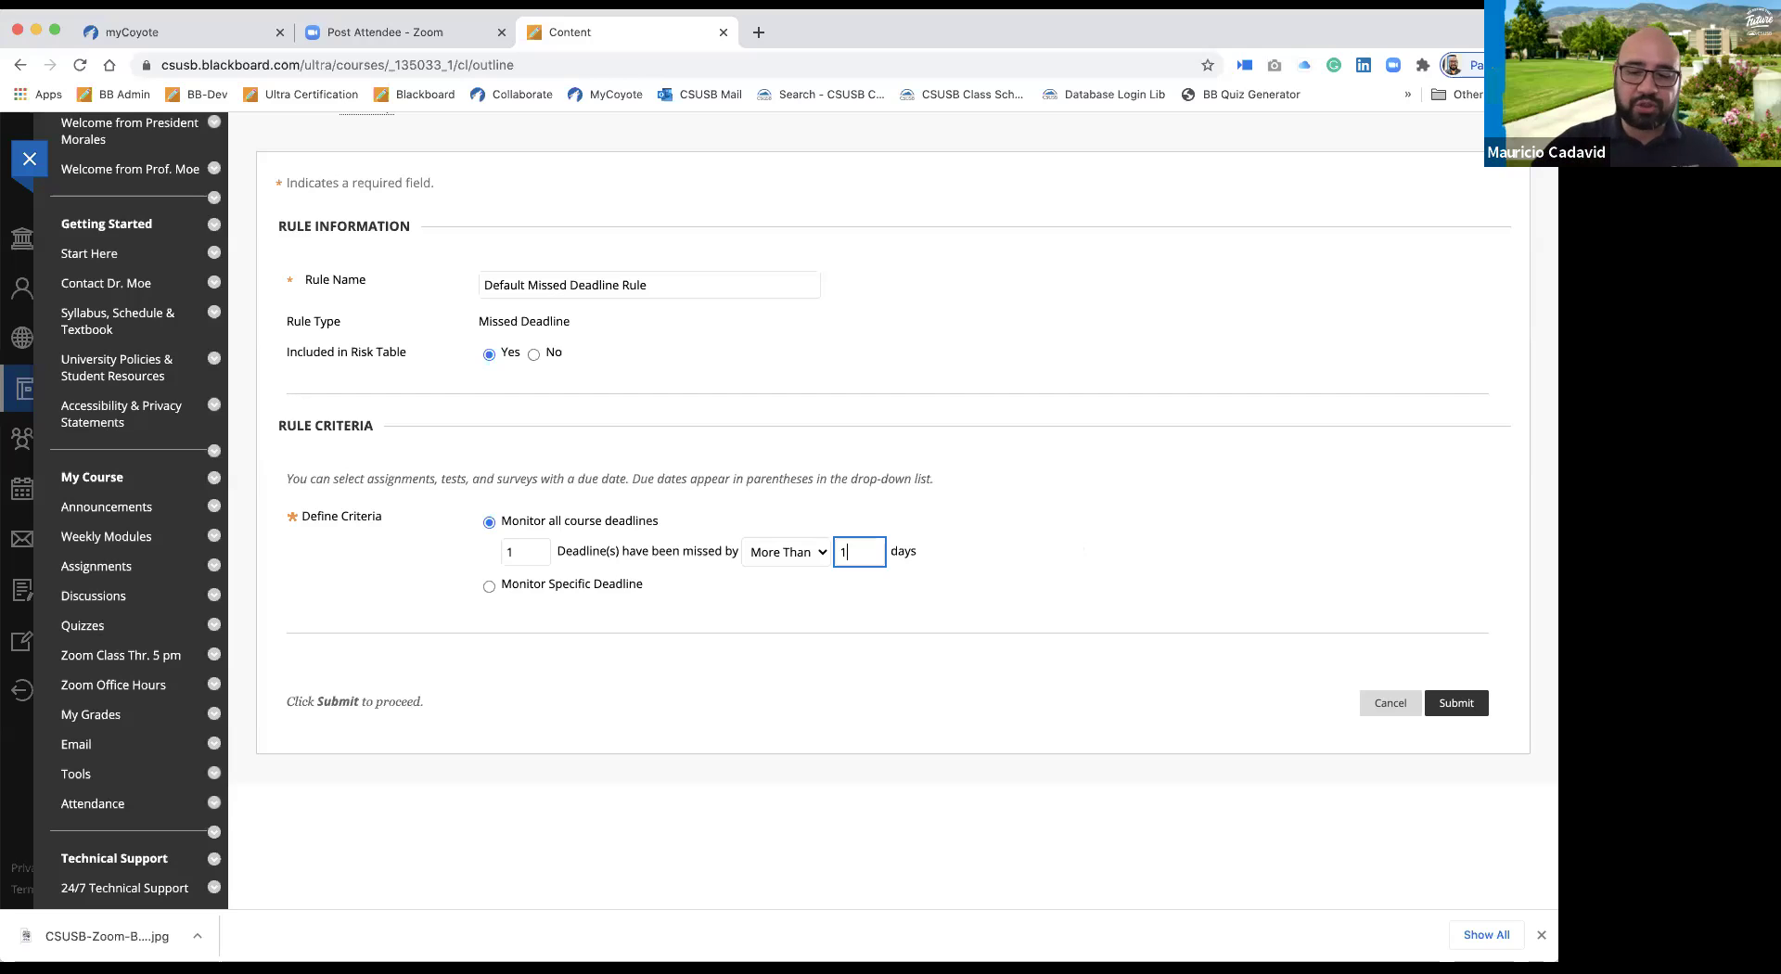
key(BackSpace)
text(0)
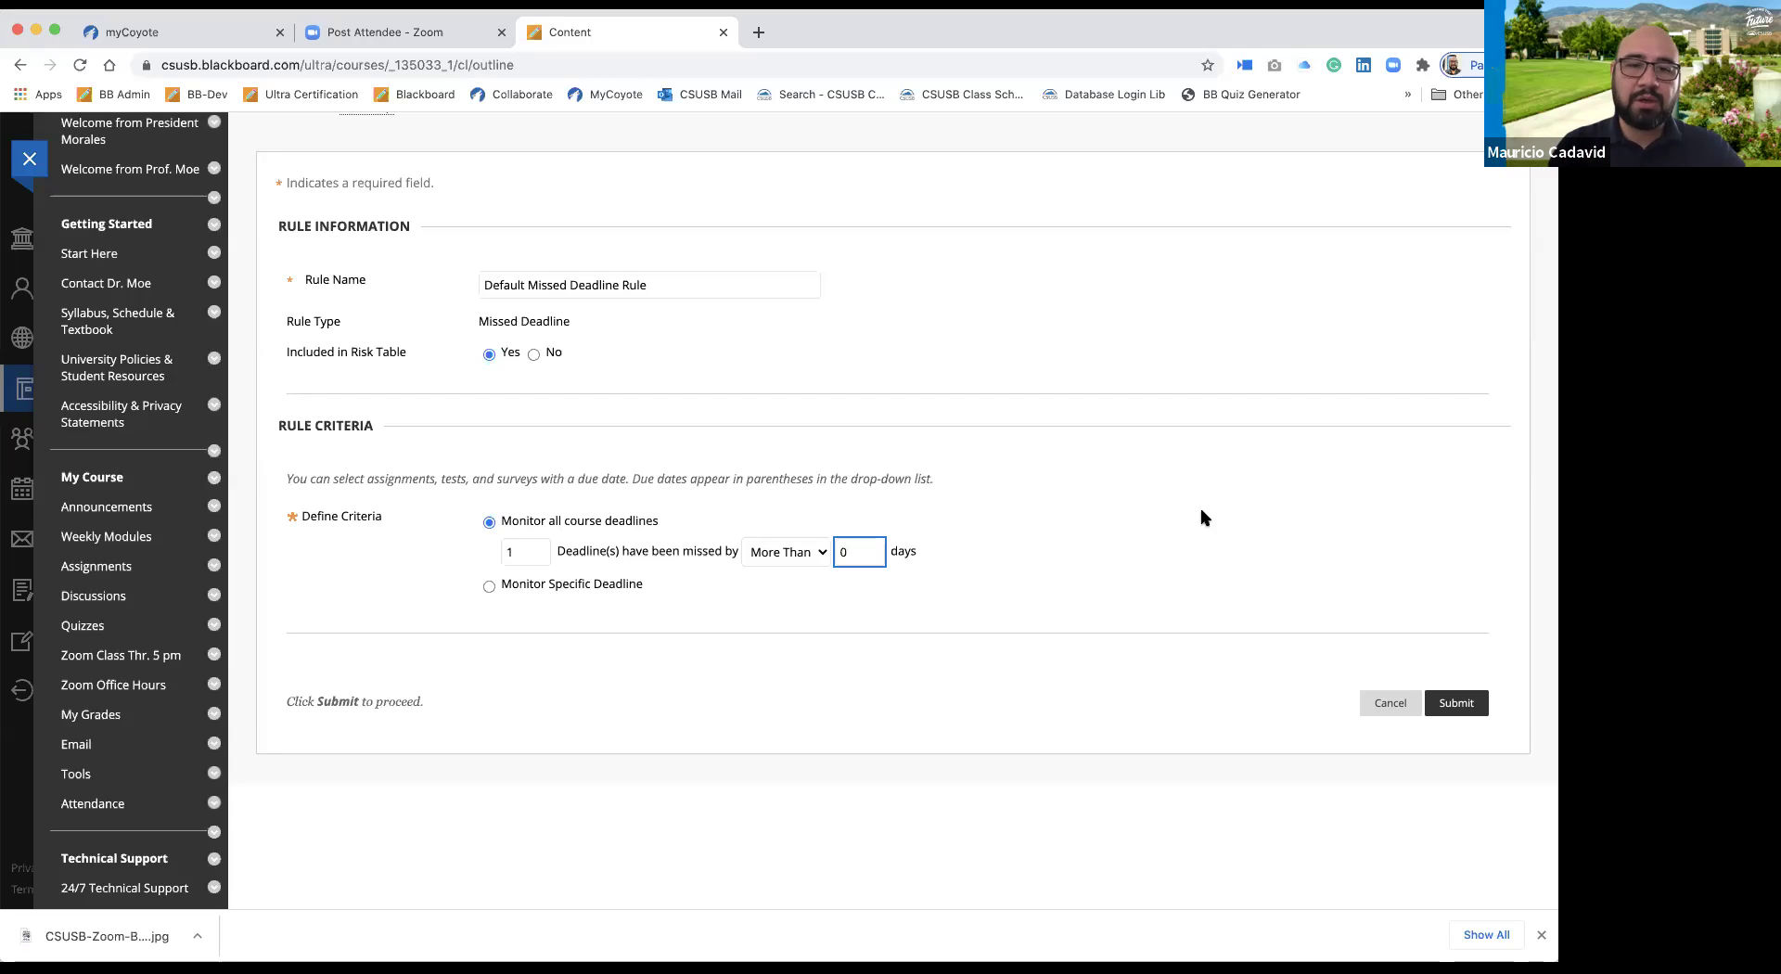
click(1203, 517)
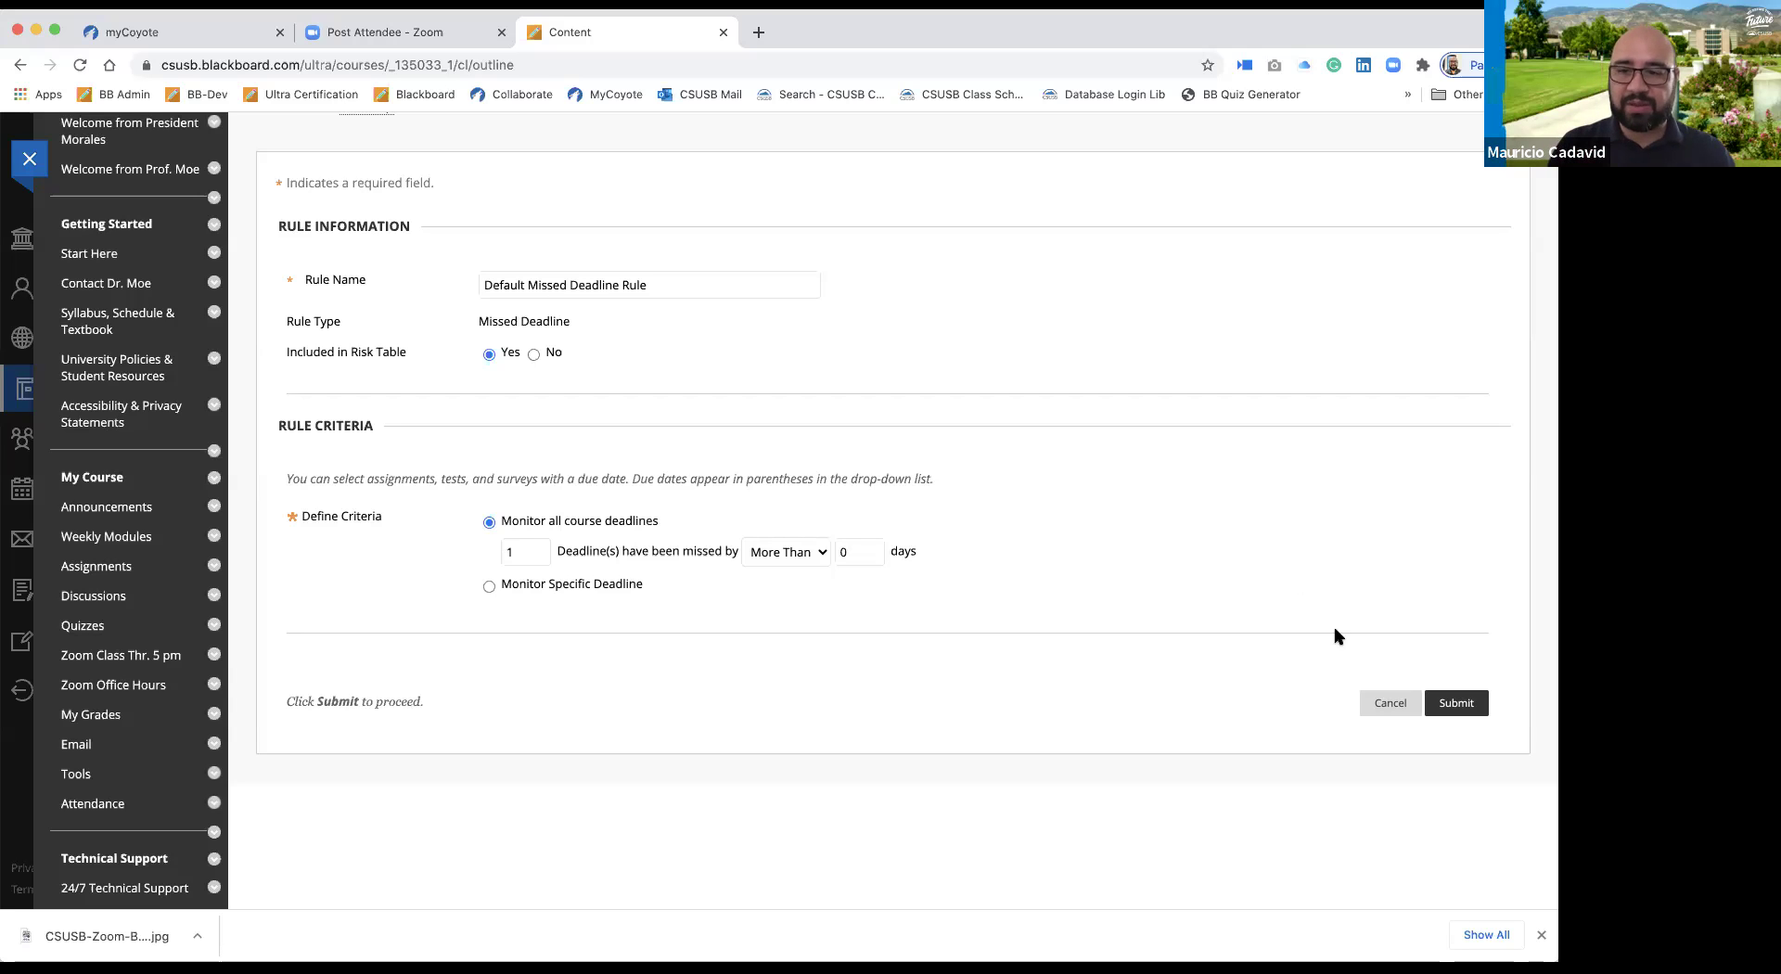
click(1400, 708)
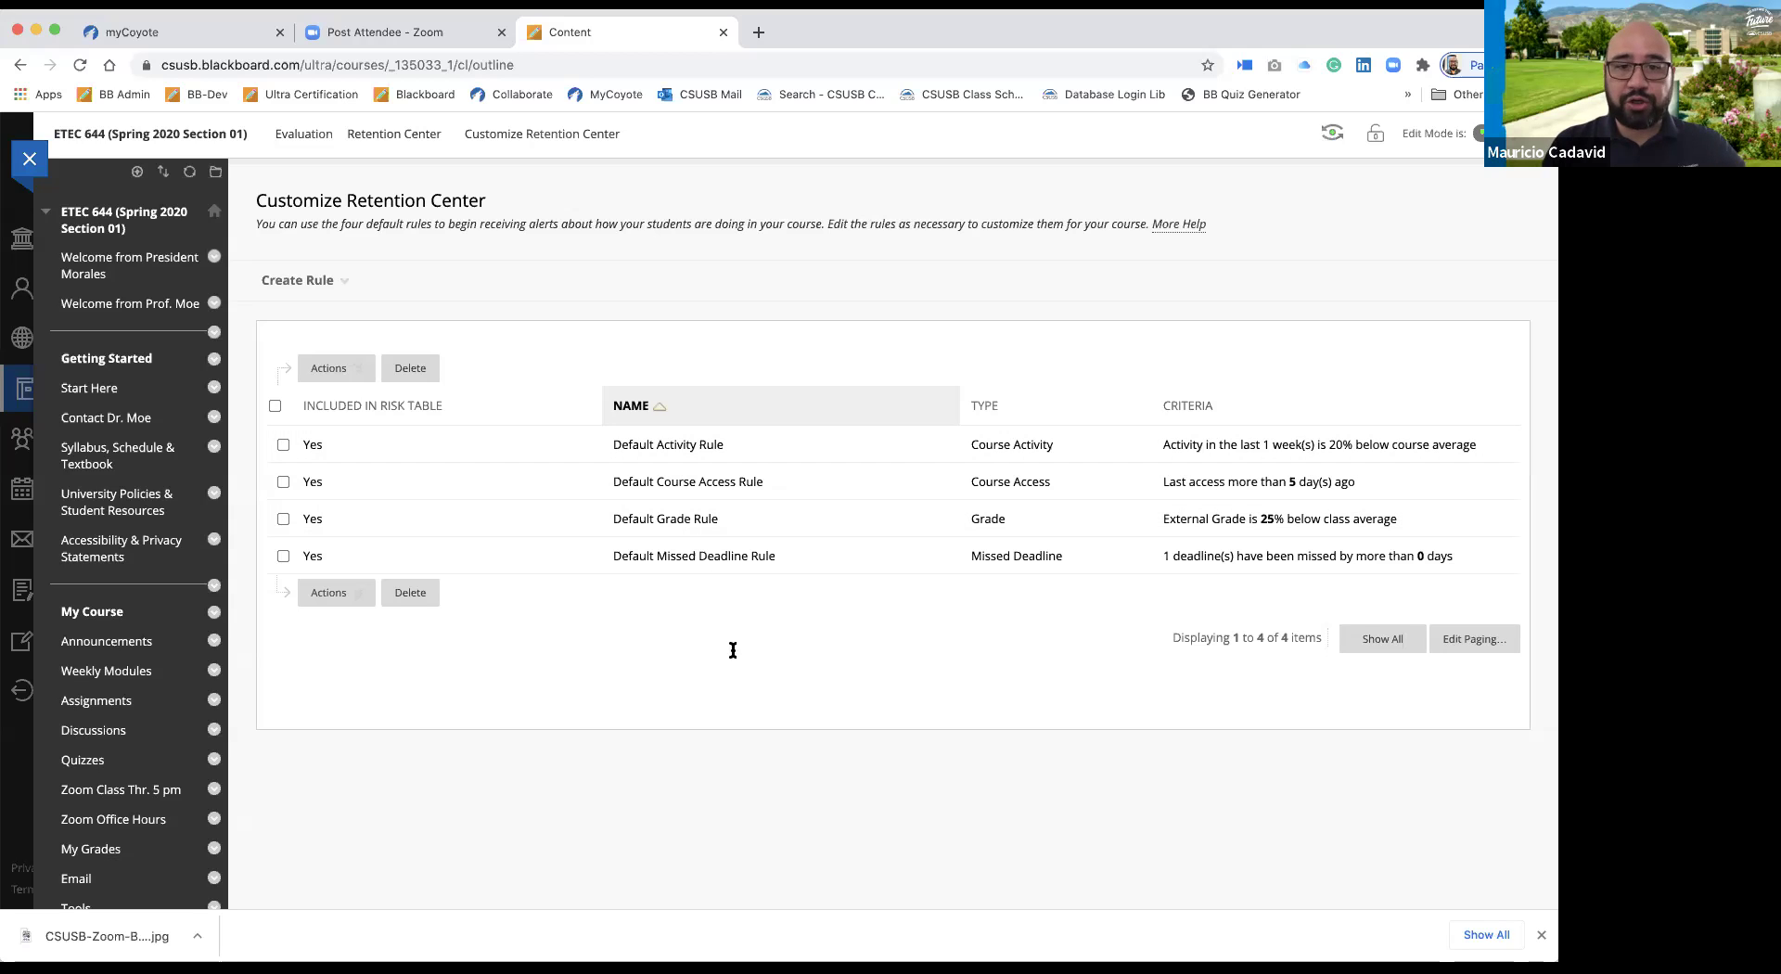
click(733, 444)
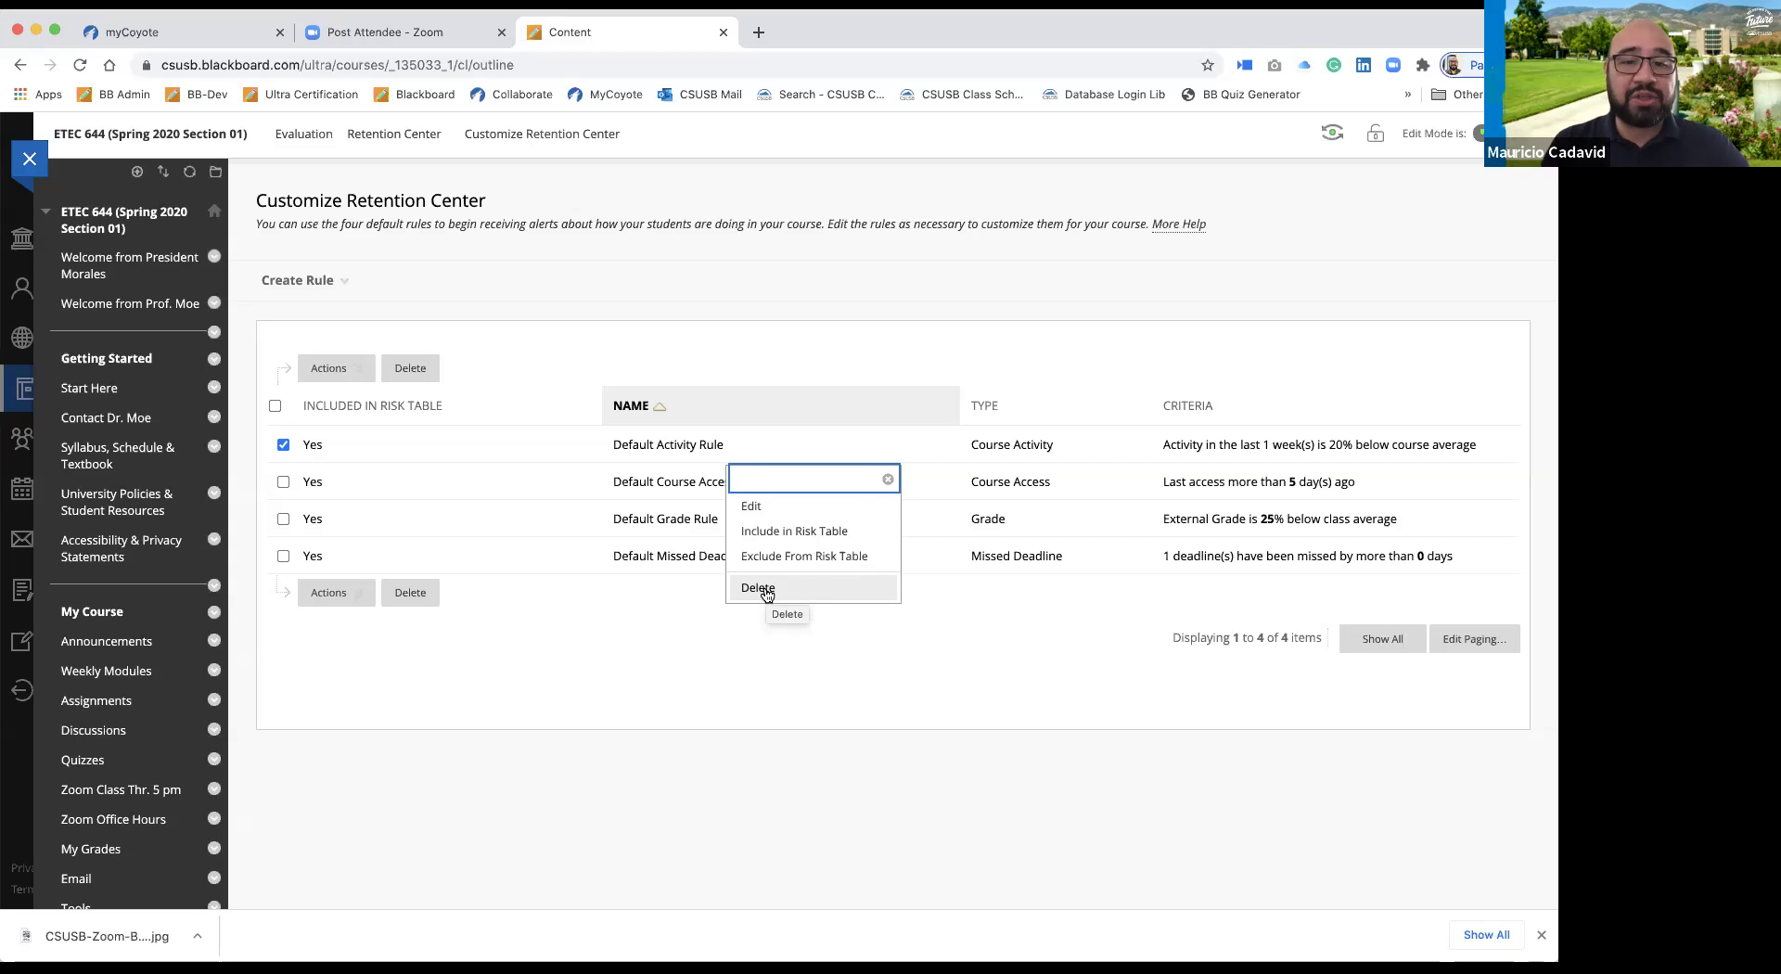
click(885, 477)
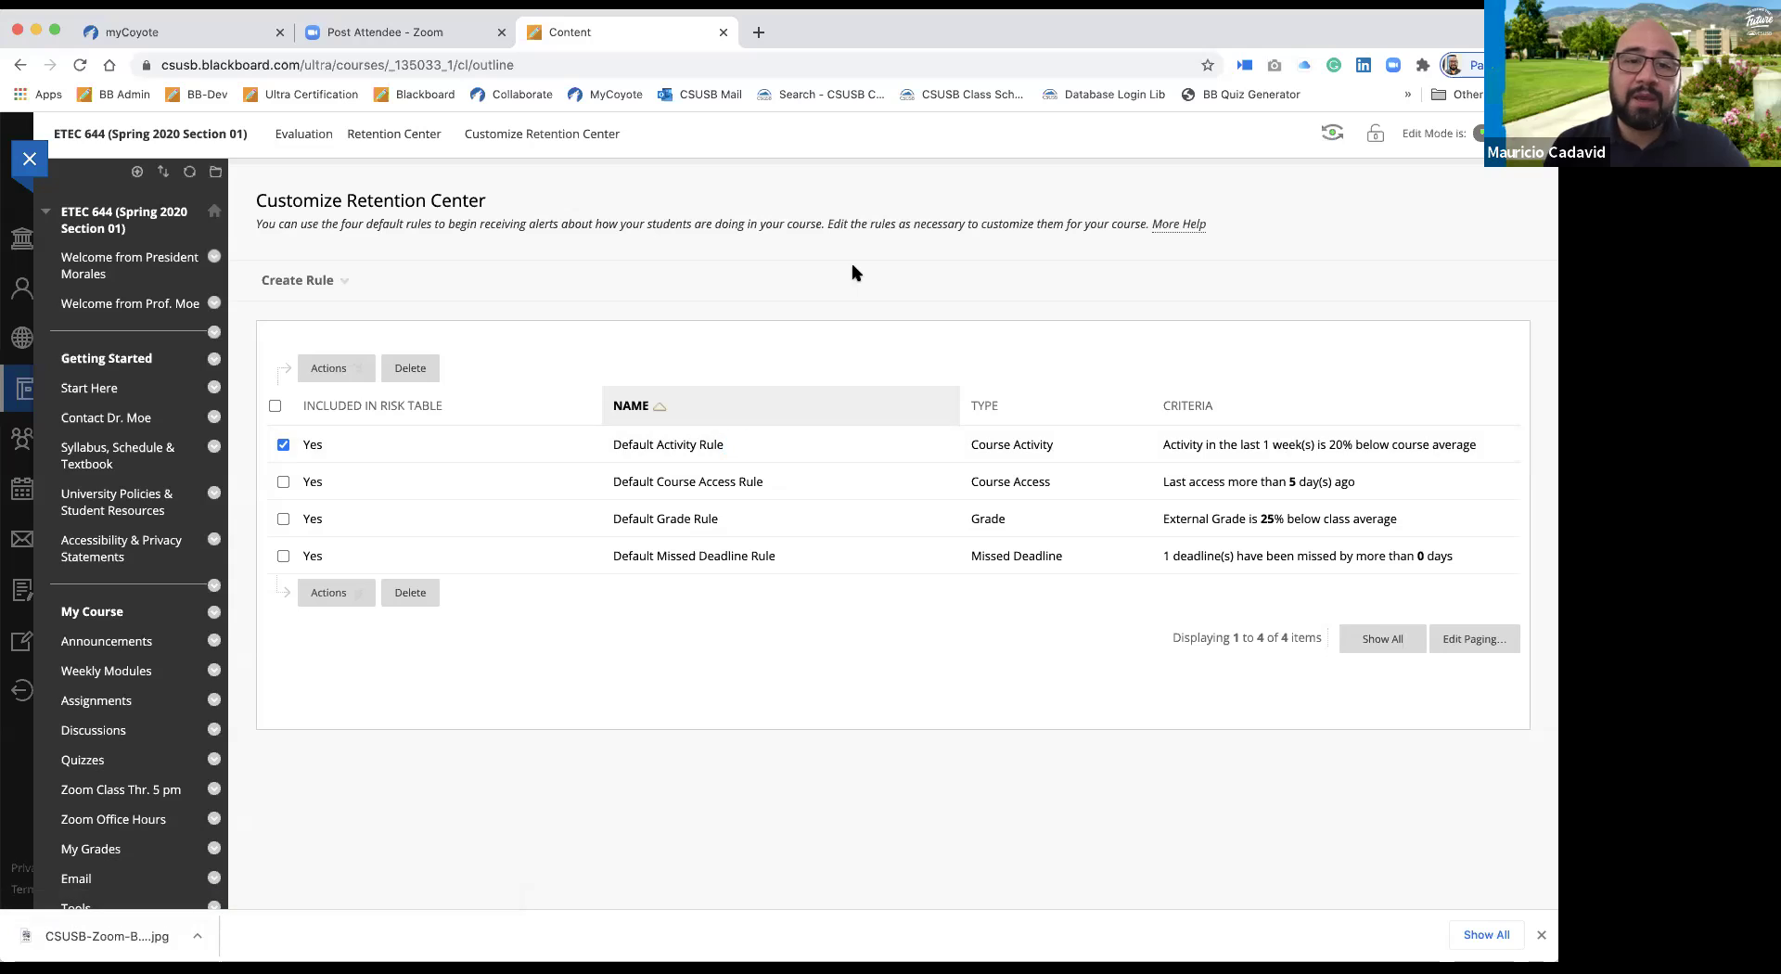
click(283, 444)
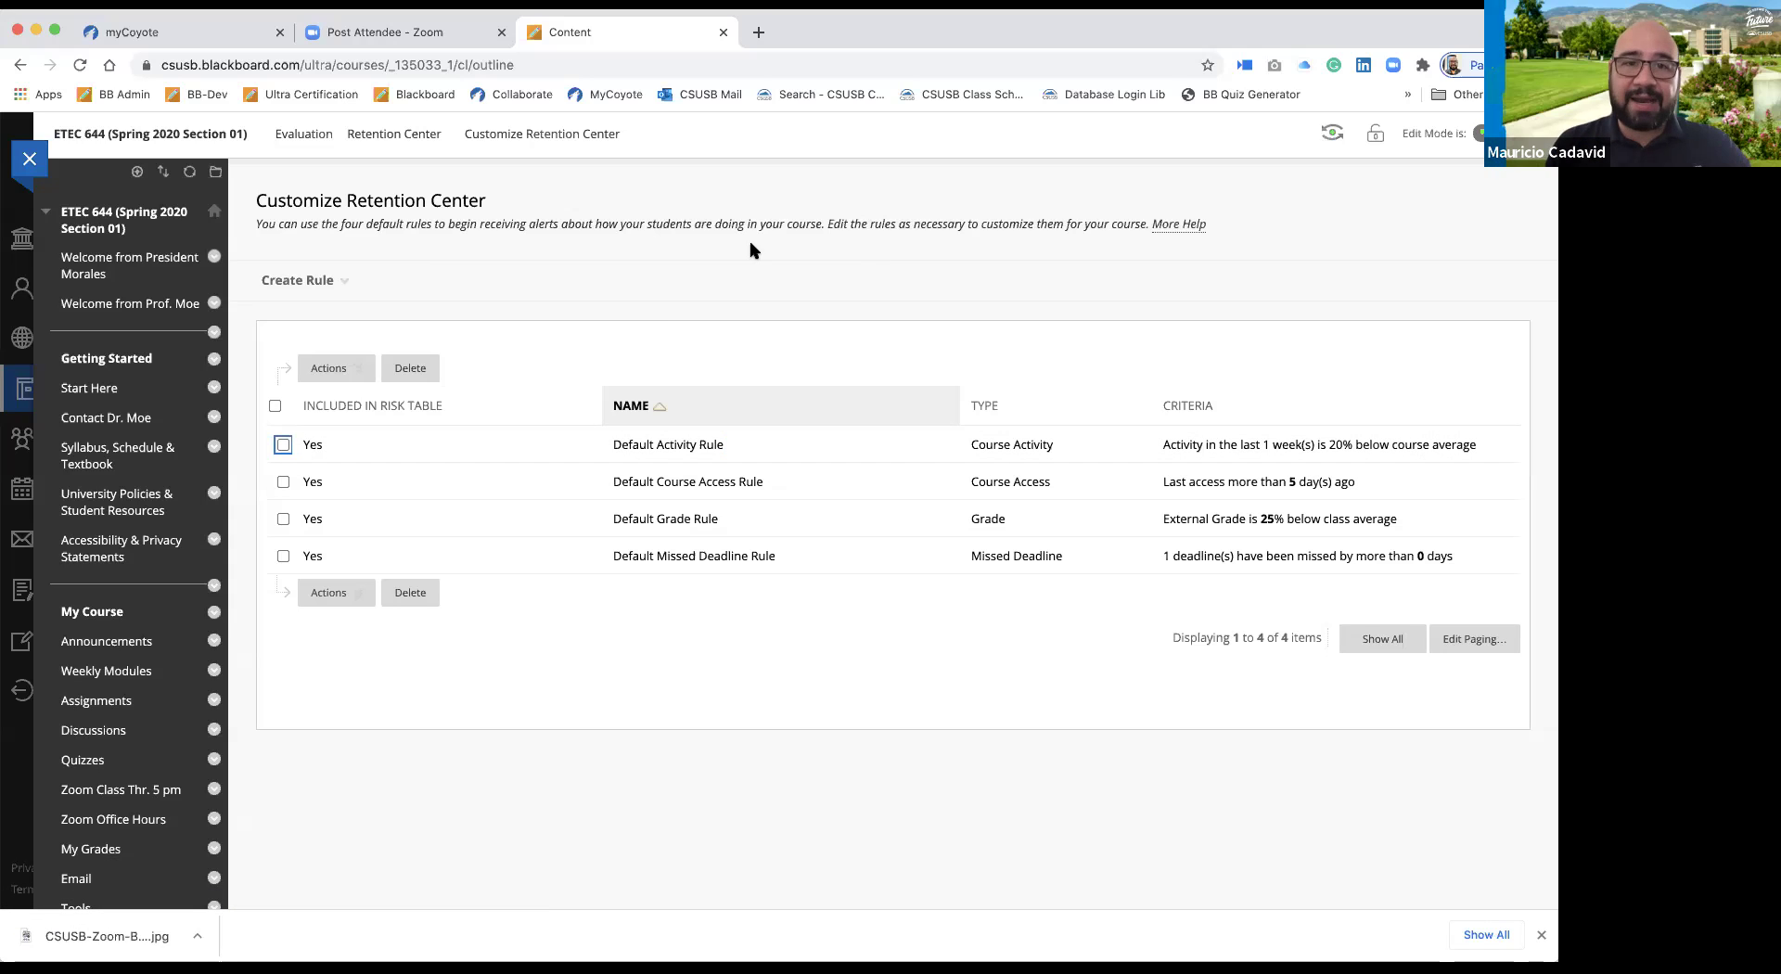
click(303, 280)
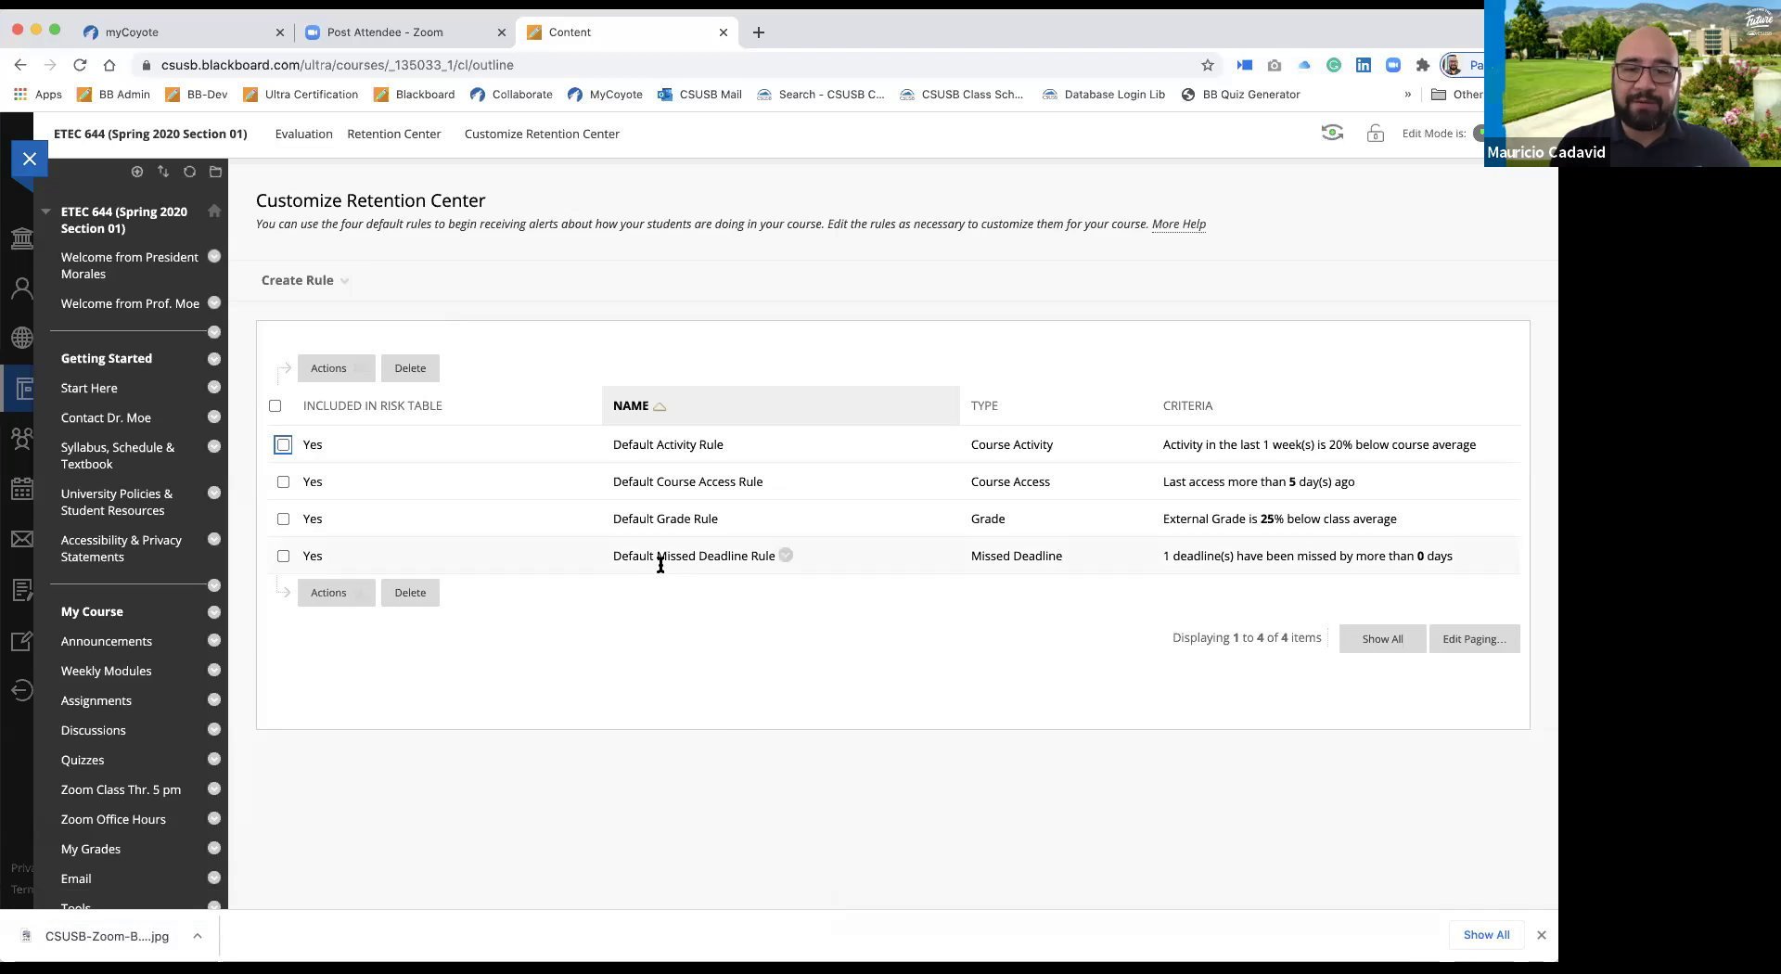
click(786, 557)
click(805, 618)
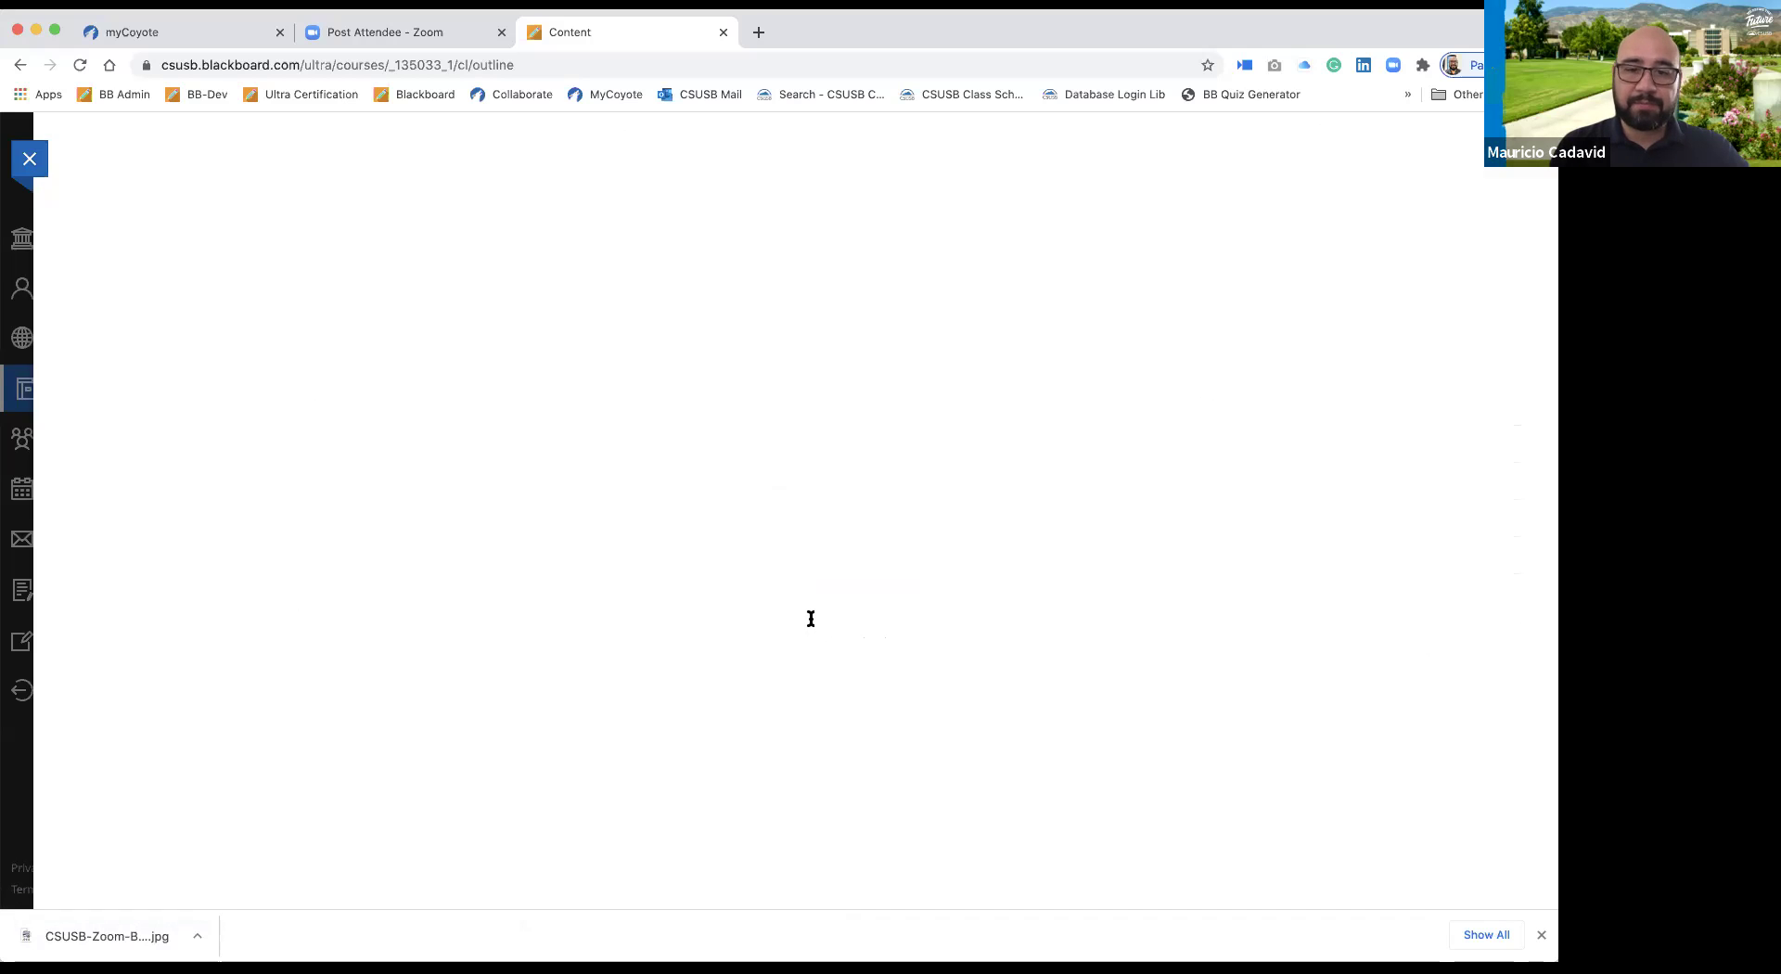
click(489, 722)
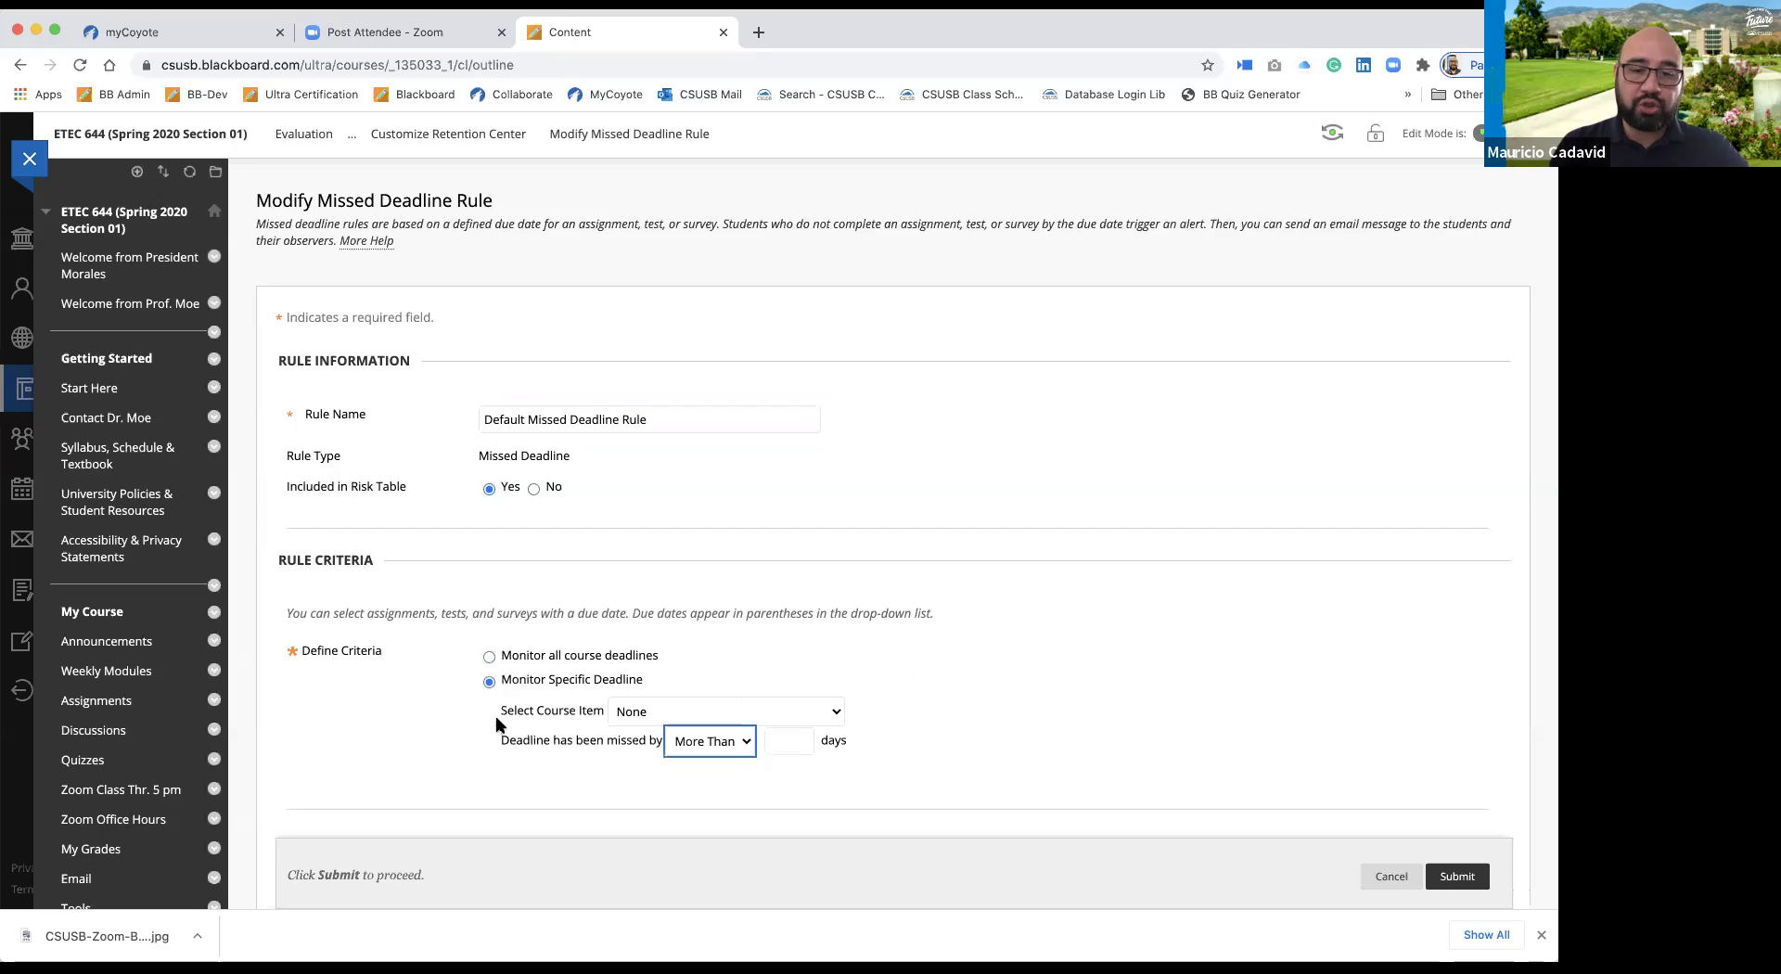
scroll(1067, 691, down, 2)
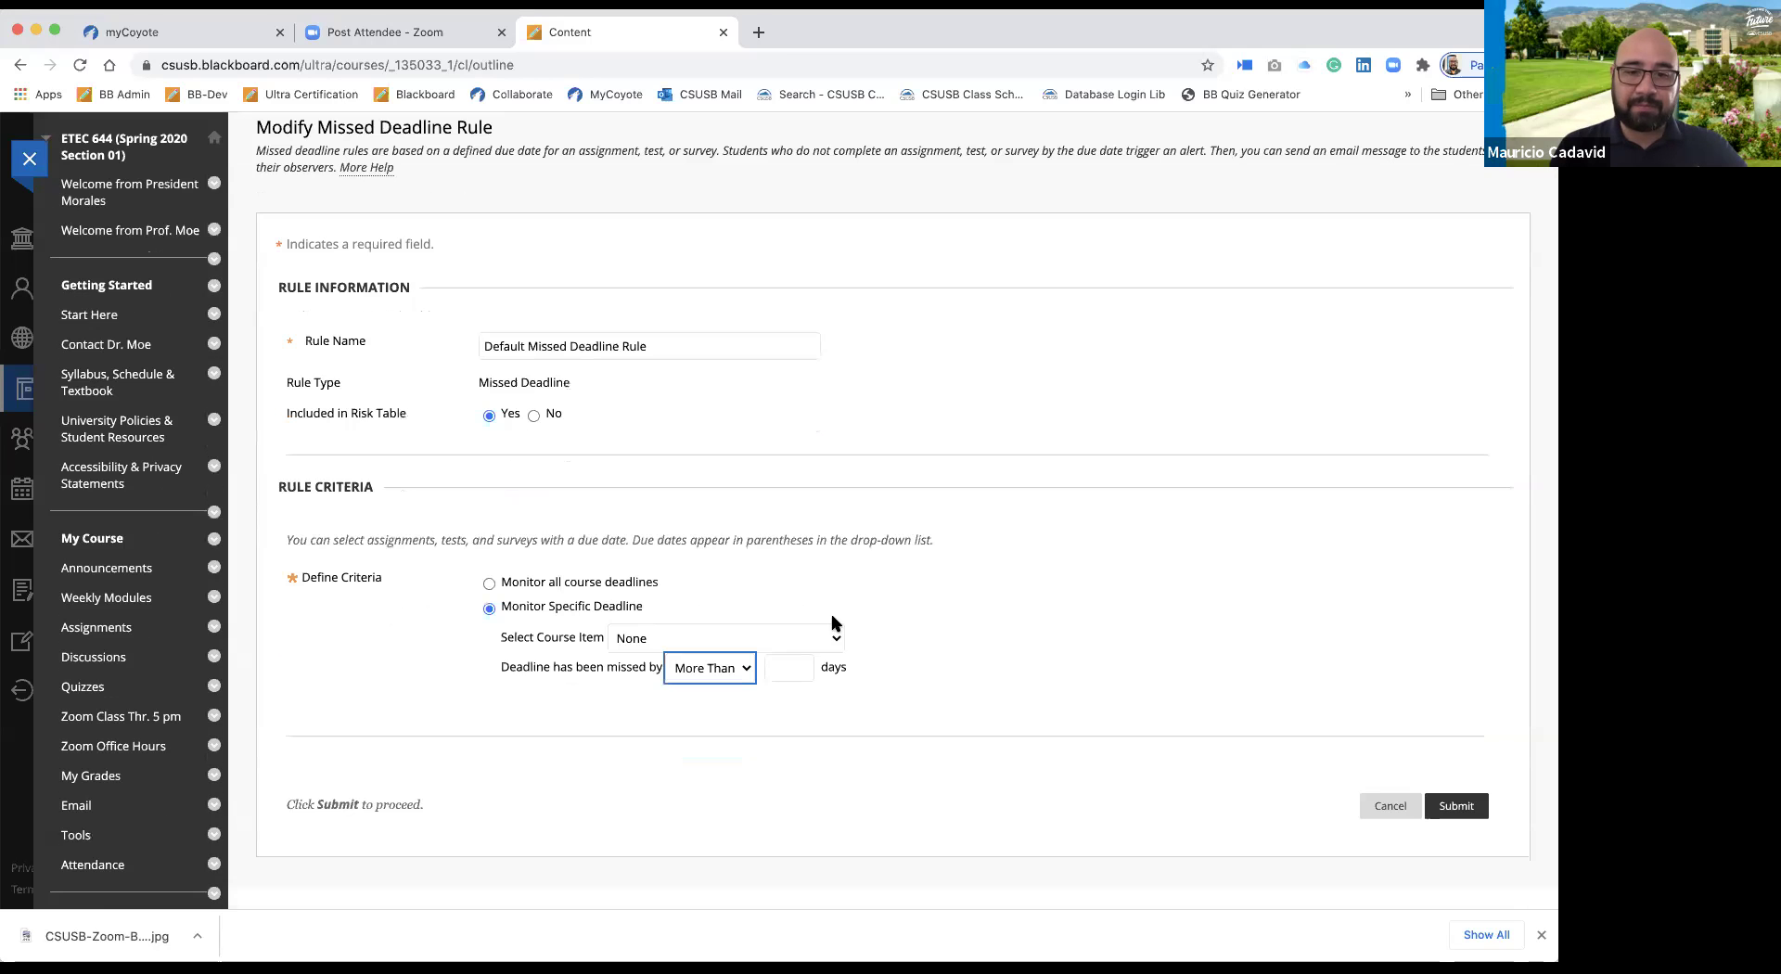
click(837, 638)
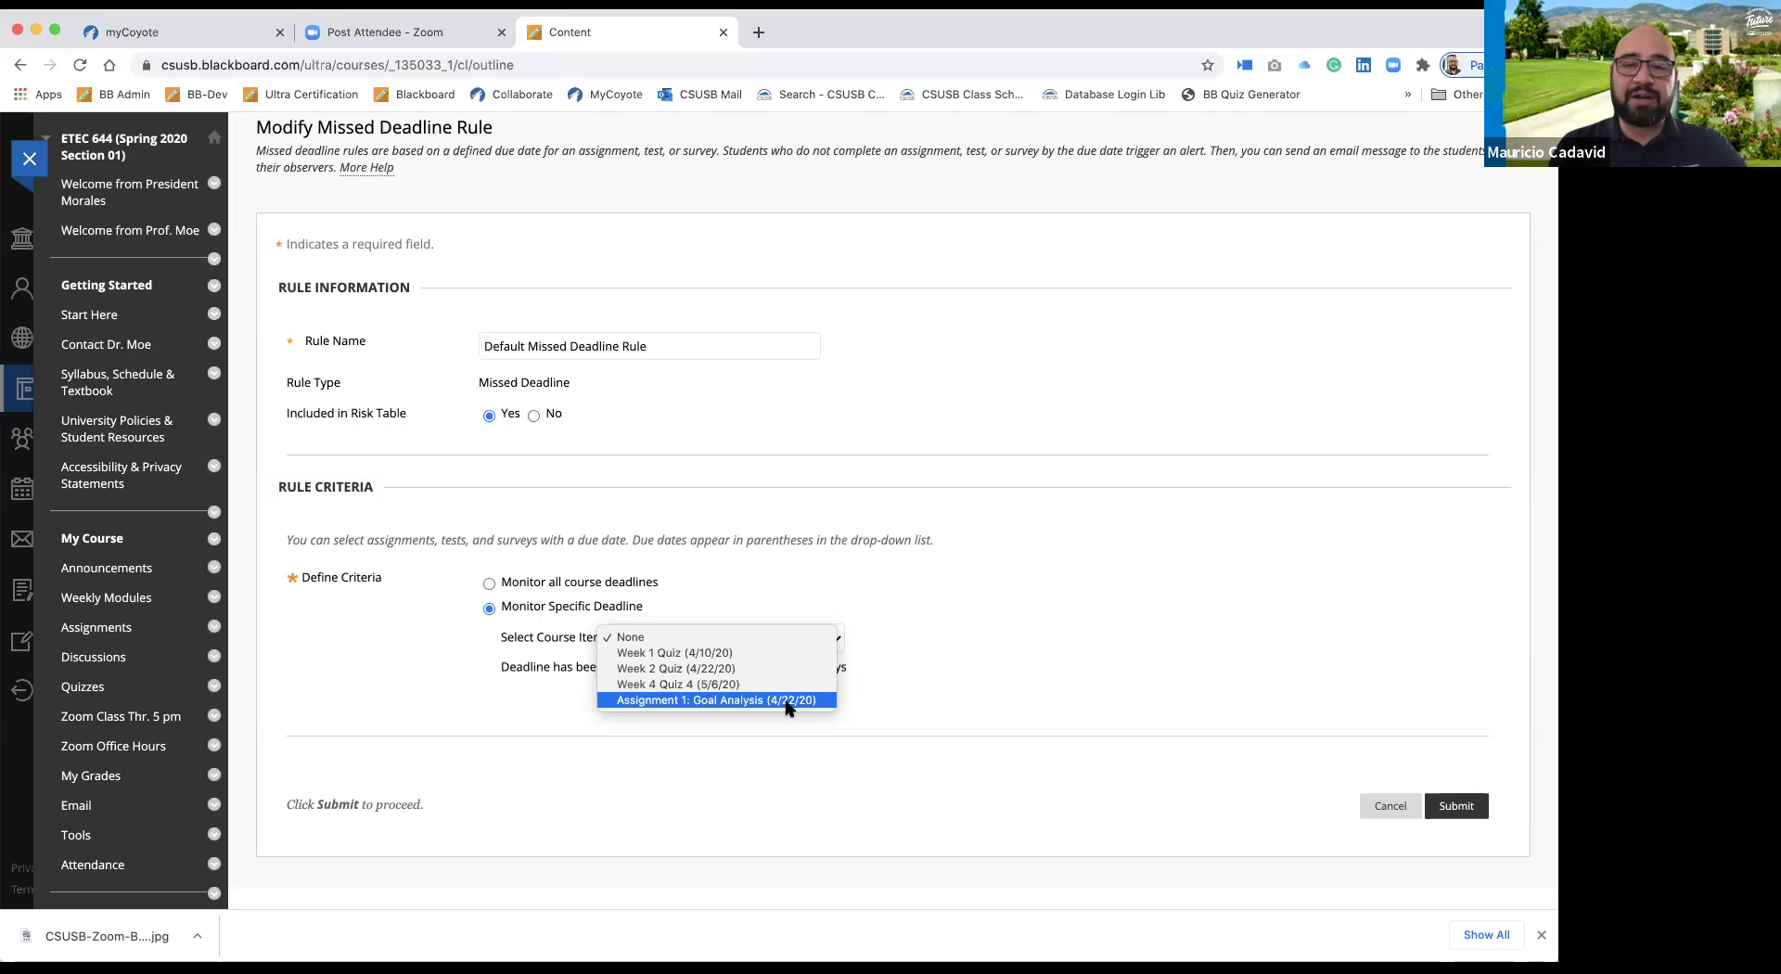
click(1005, 553)
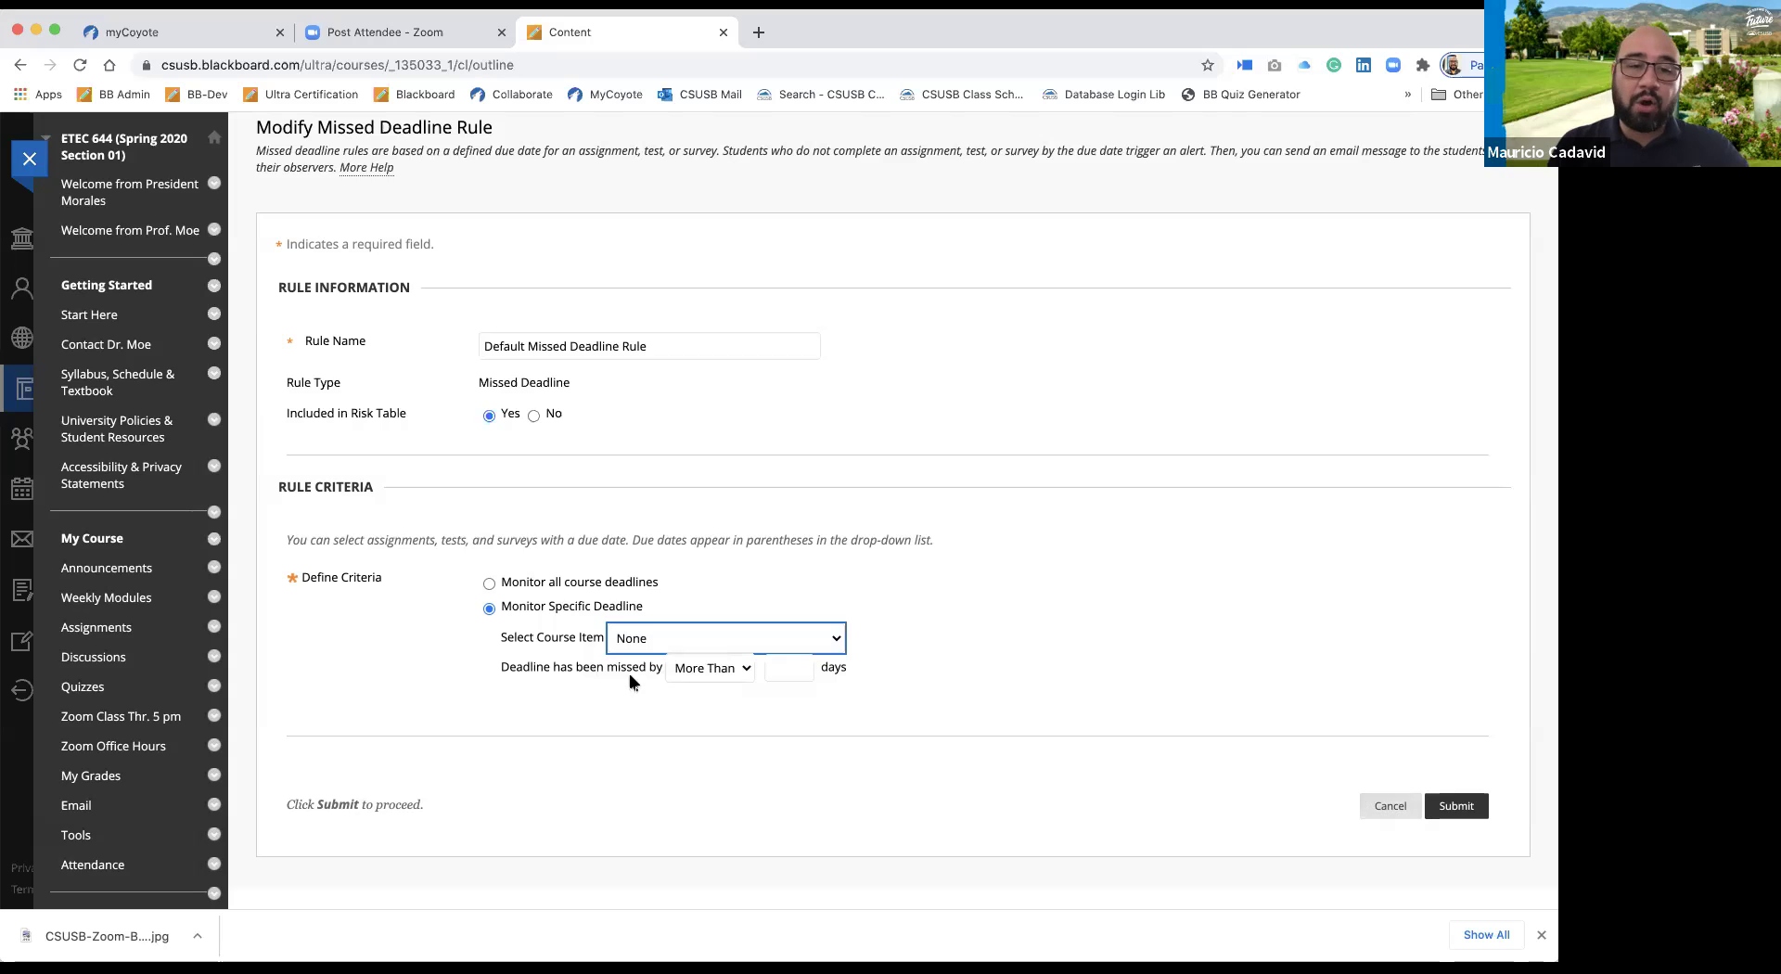
click(1391, 806)
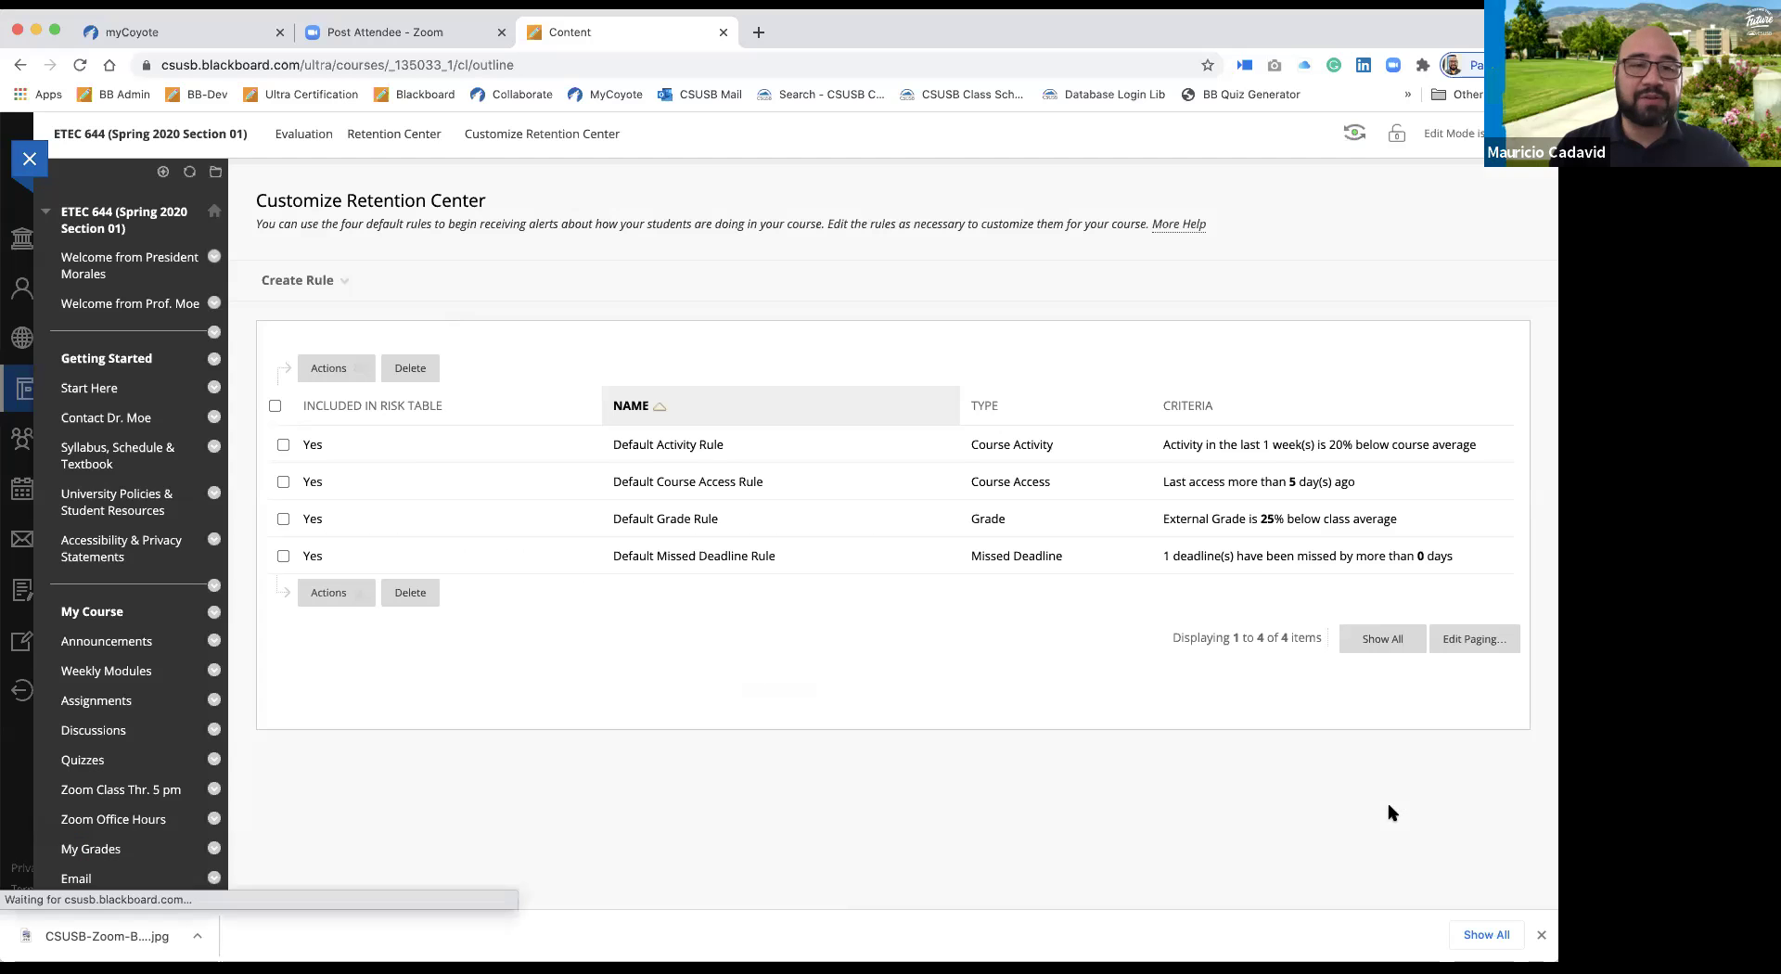
Draft a 'Midterm' missed-deadline rule for 1 deadline over 0 days late, then cancel it.
click(343, 280)
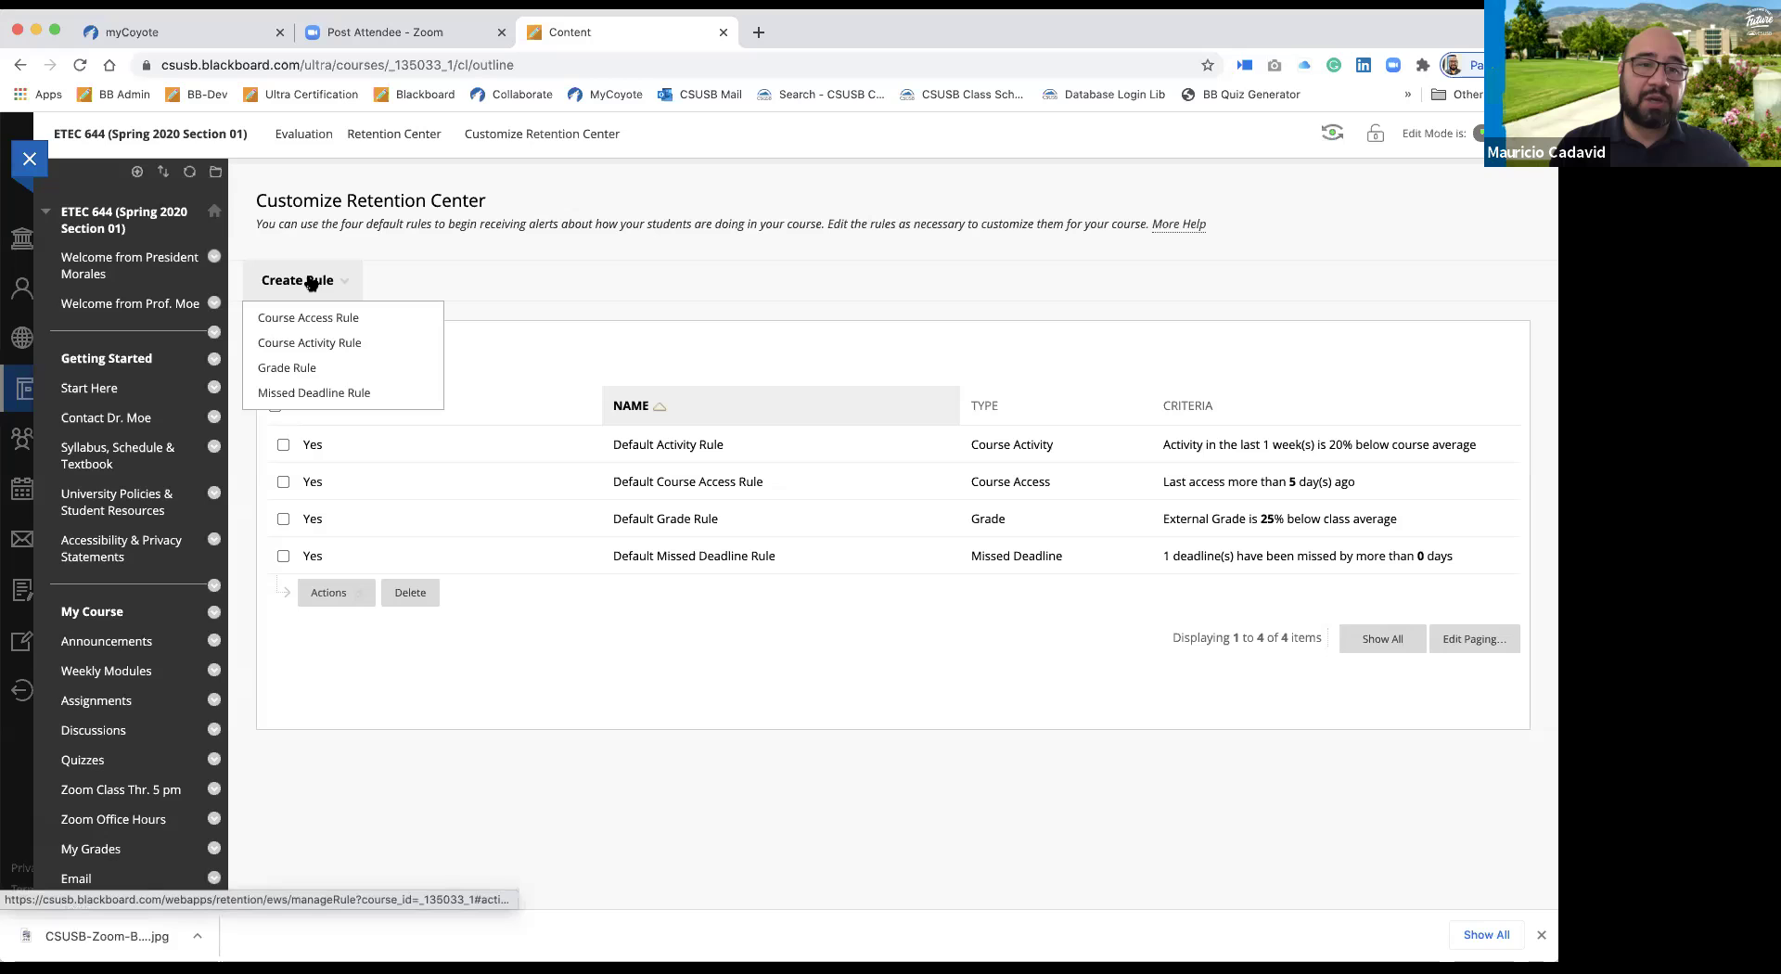
click(311, 393)
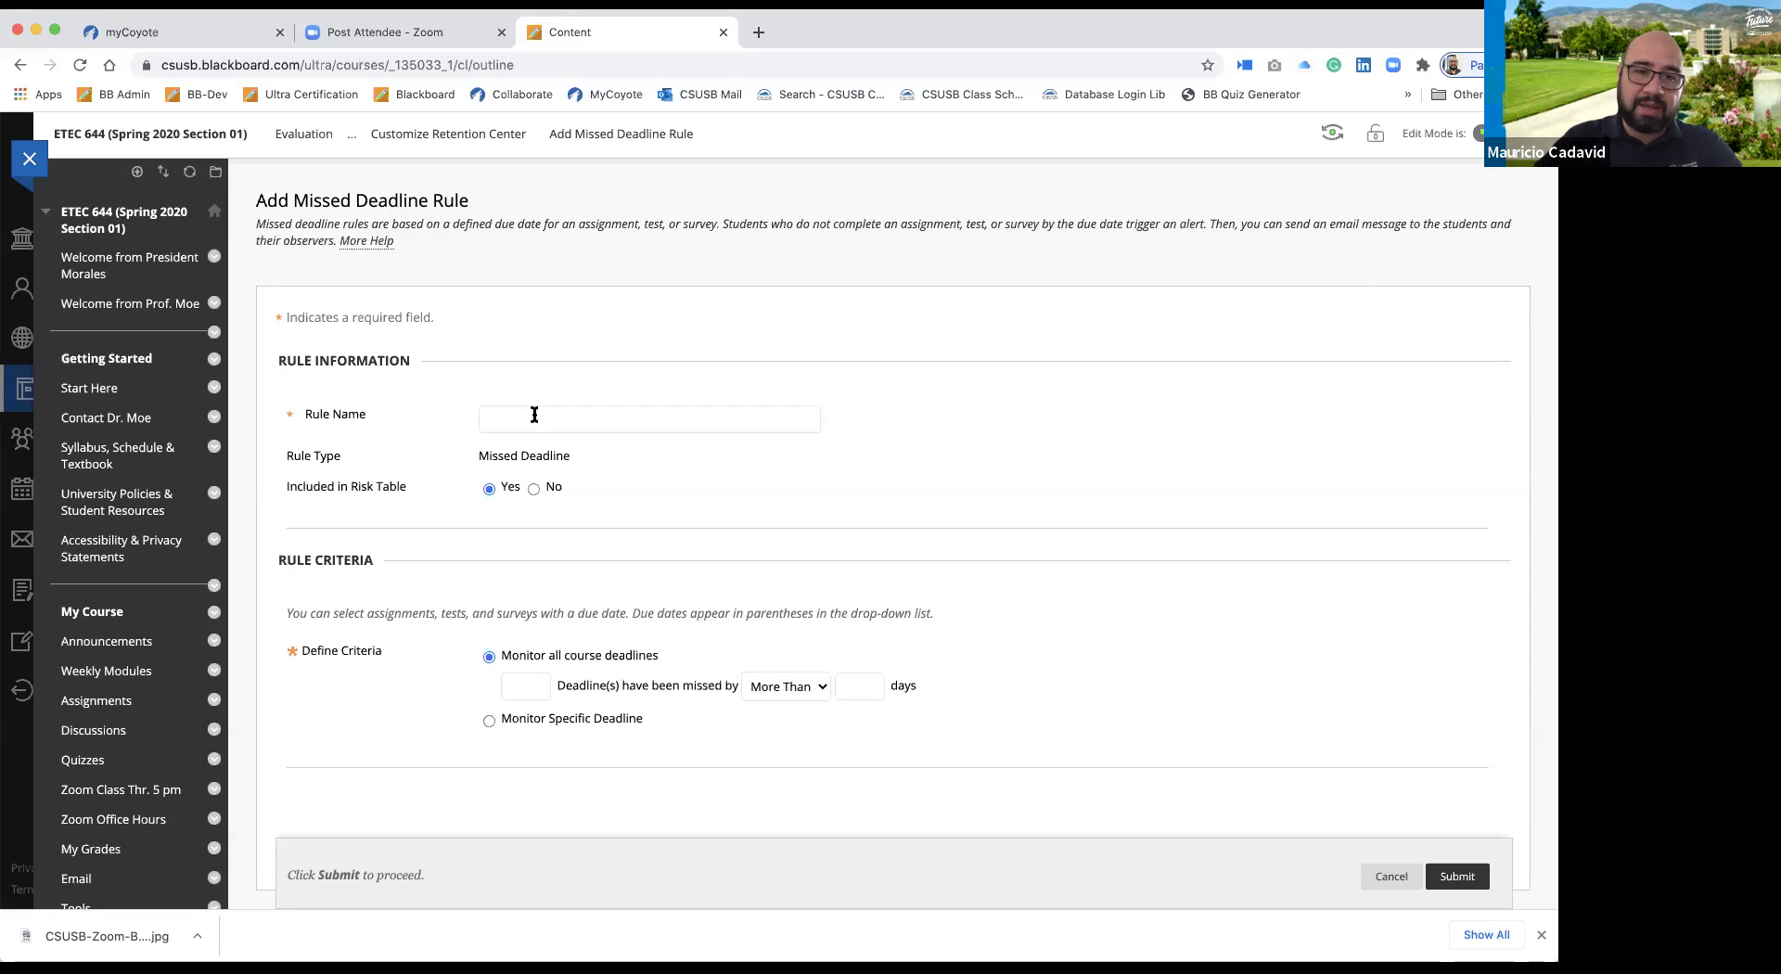
text(Midterm)
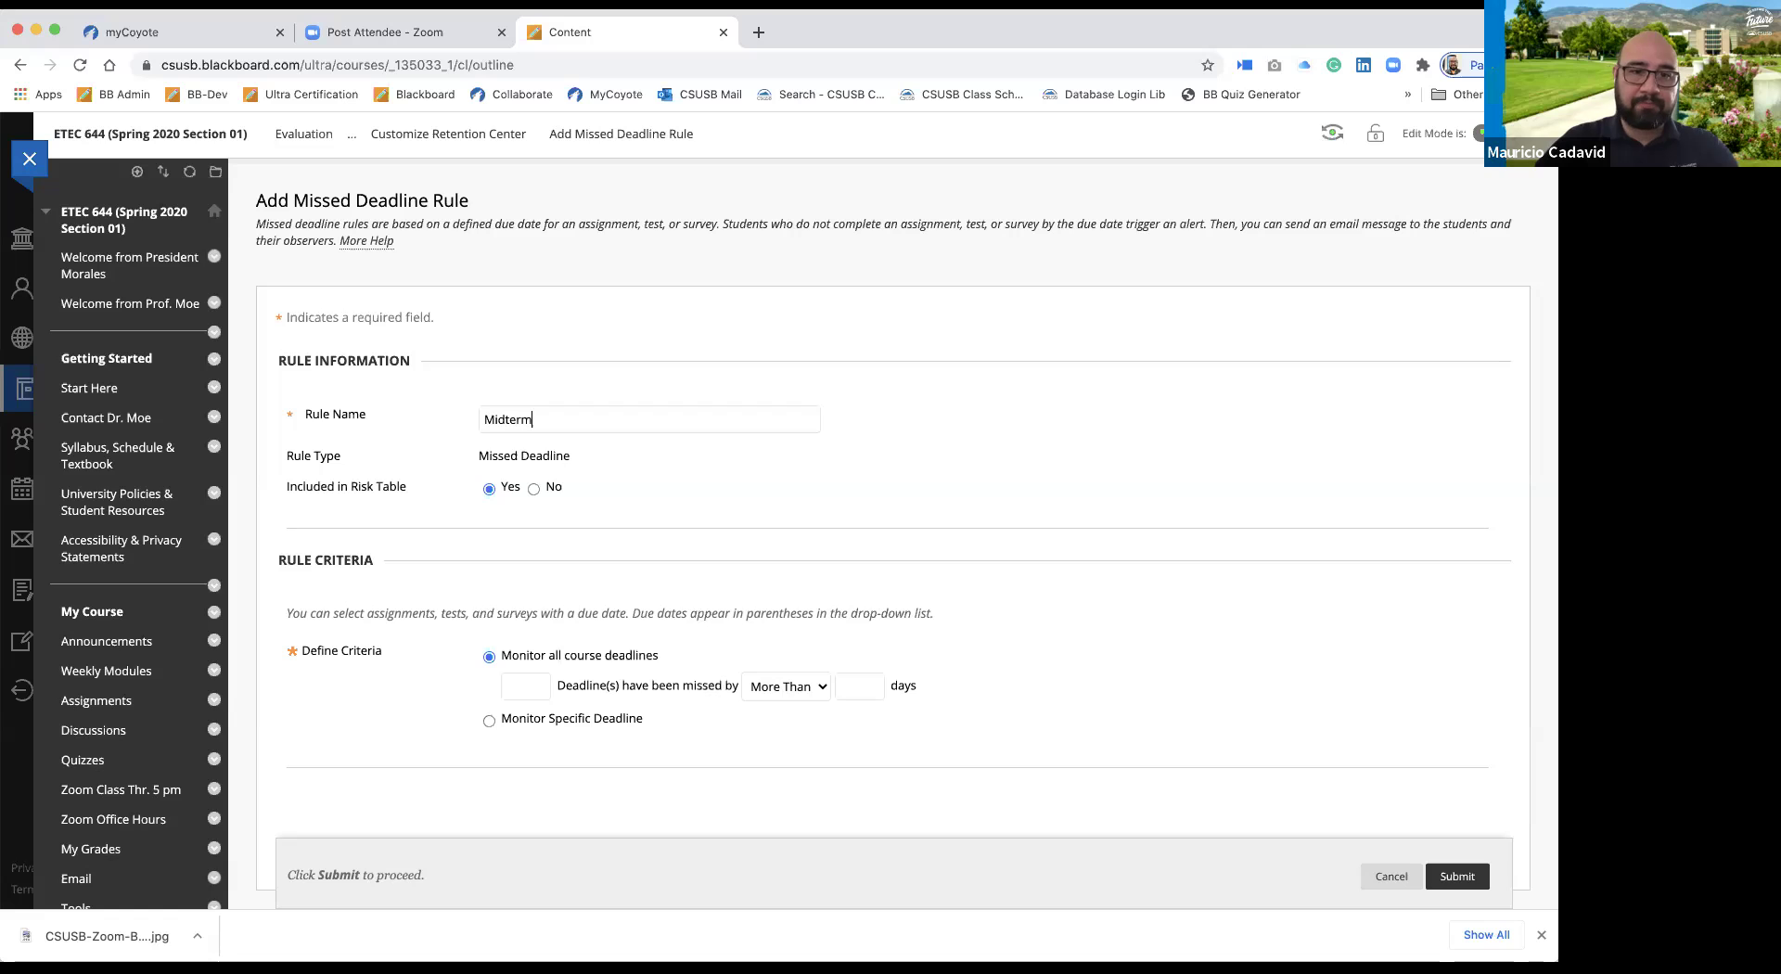
scroll(1010, 477, down, 2)
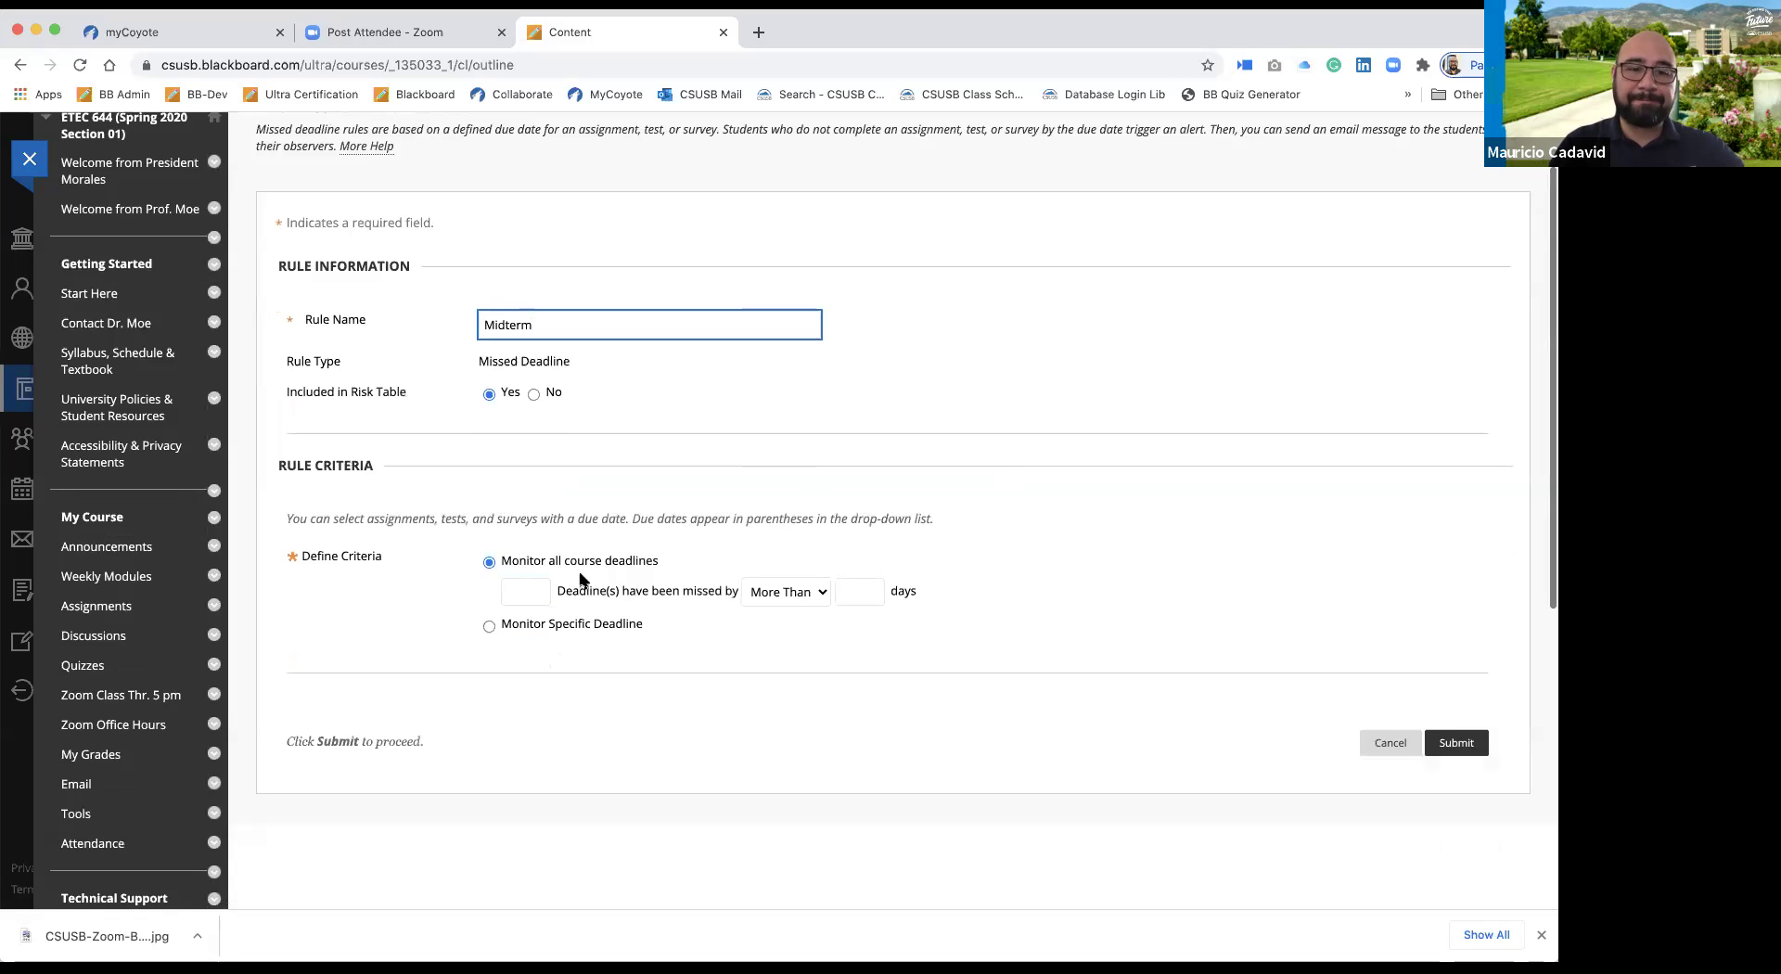
click(513, 592)
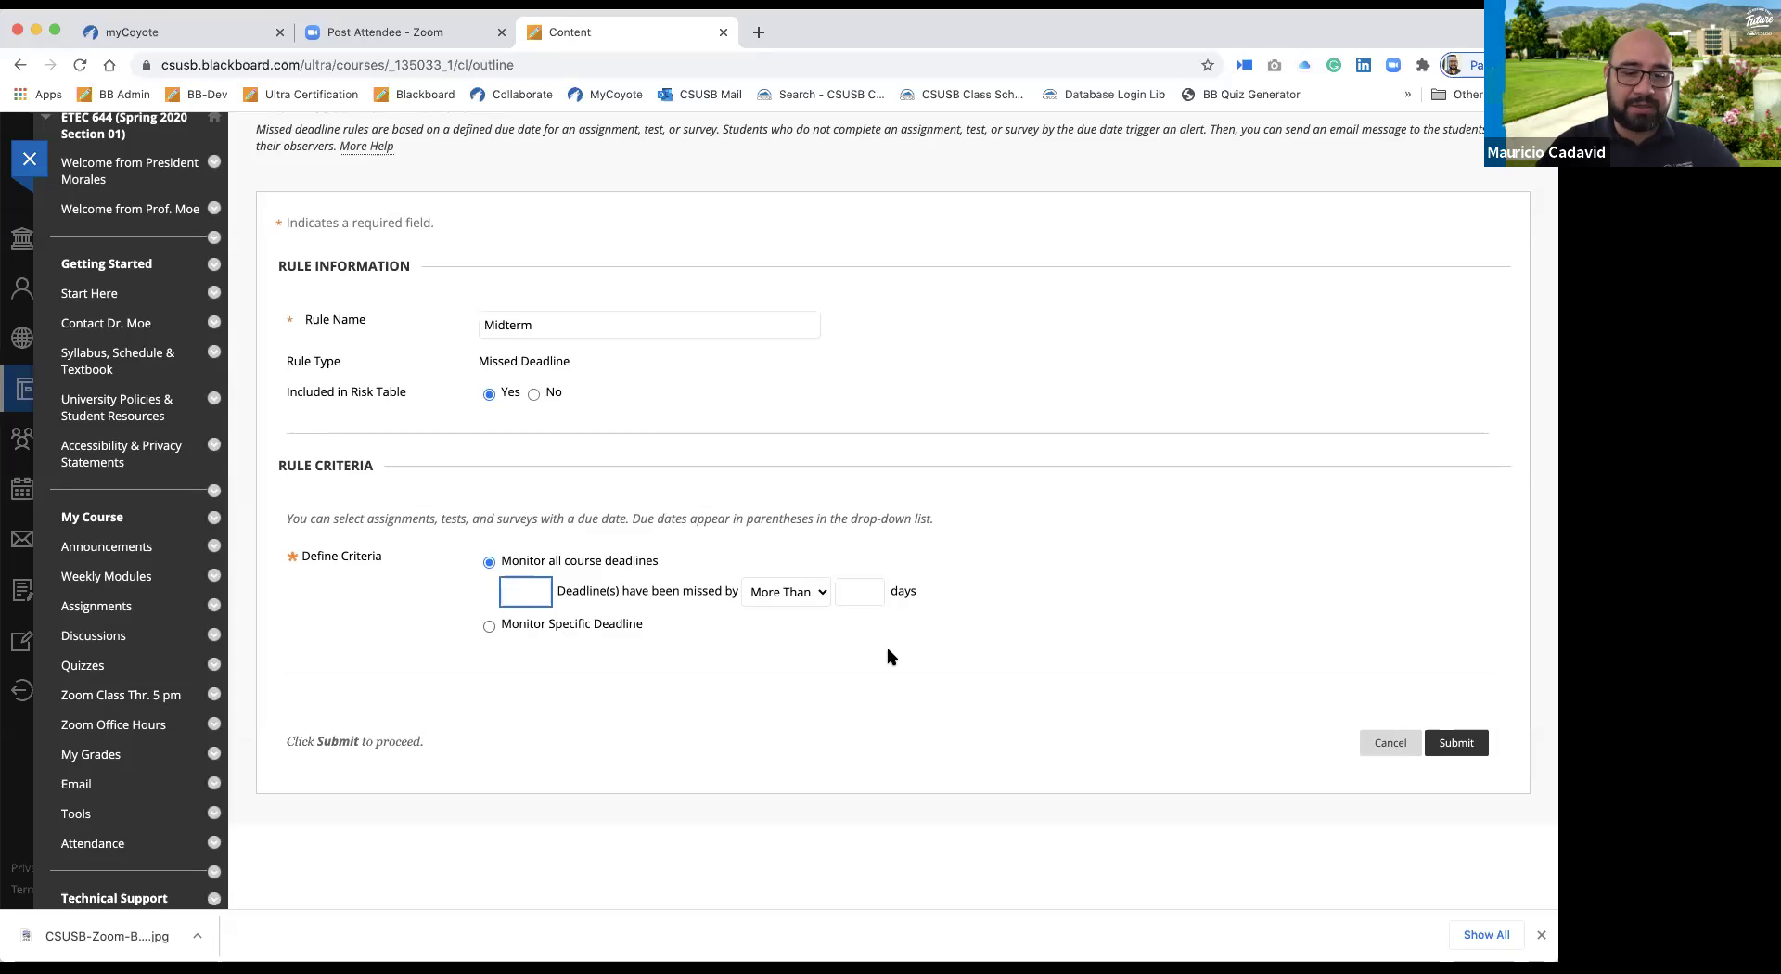
text(1)
click(859, 590)
text(0)
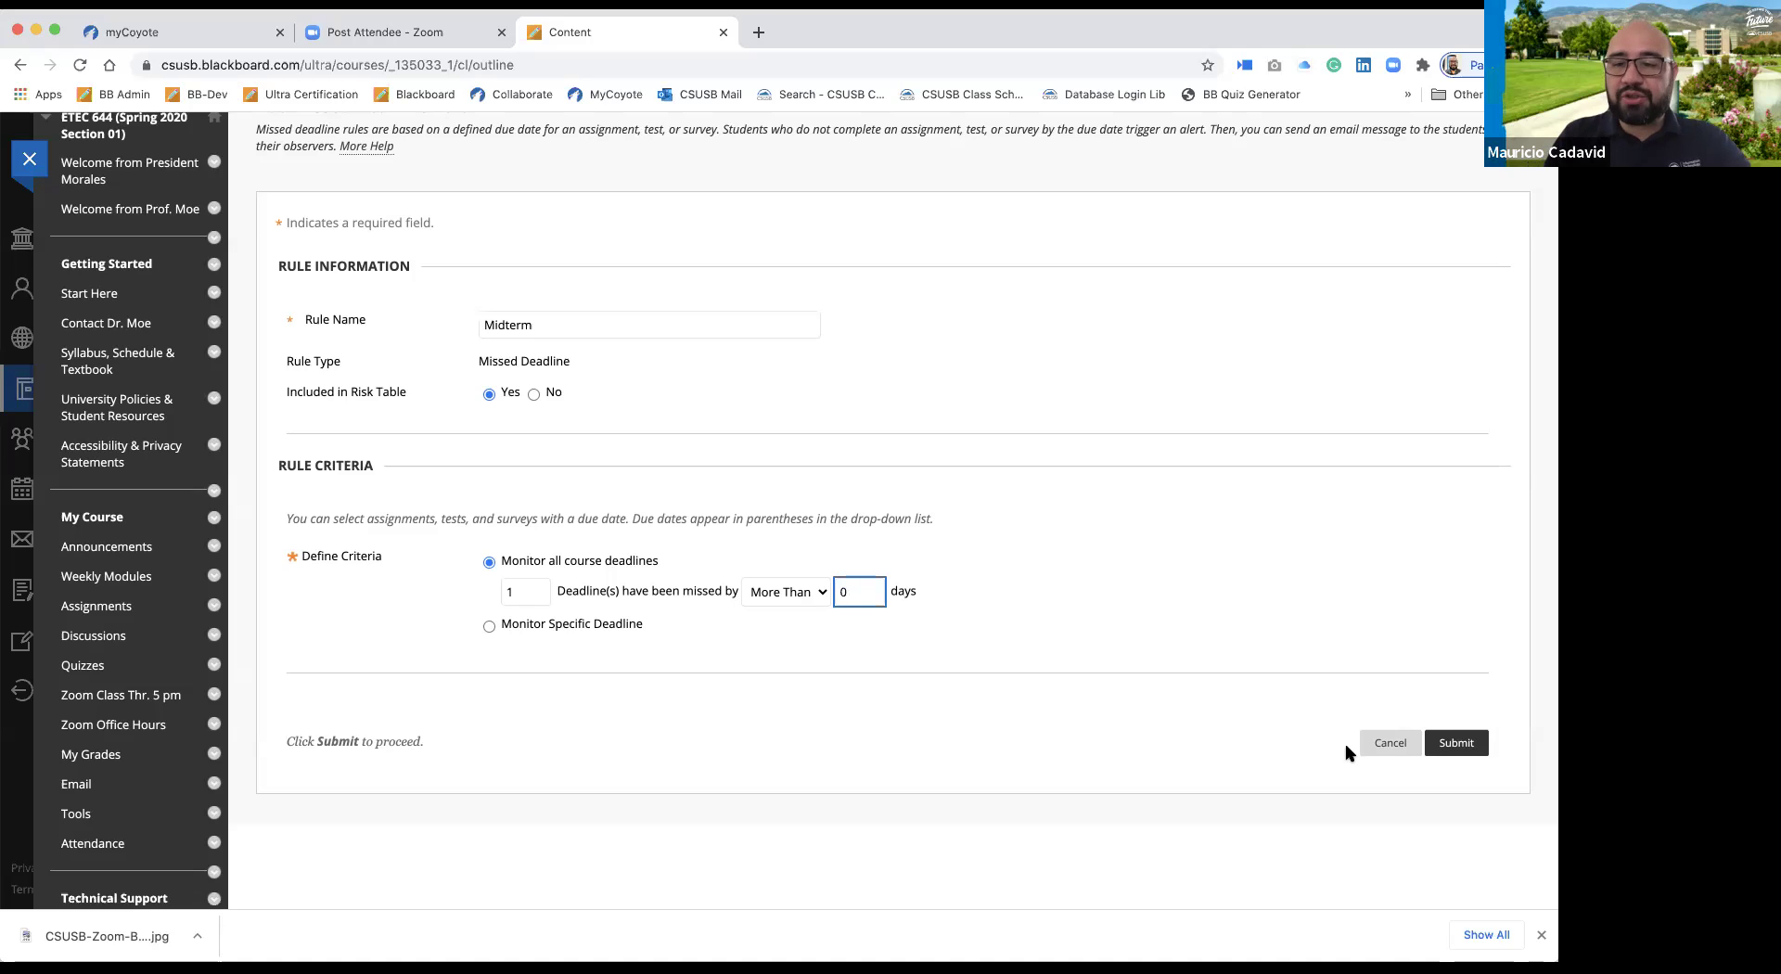
click(1390, 749)
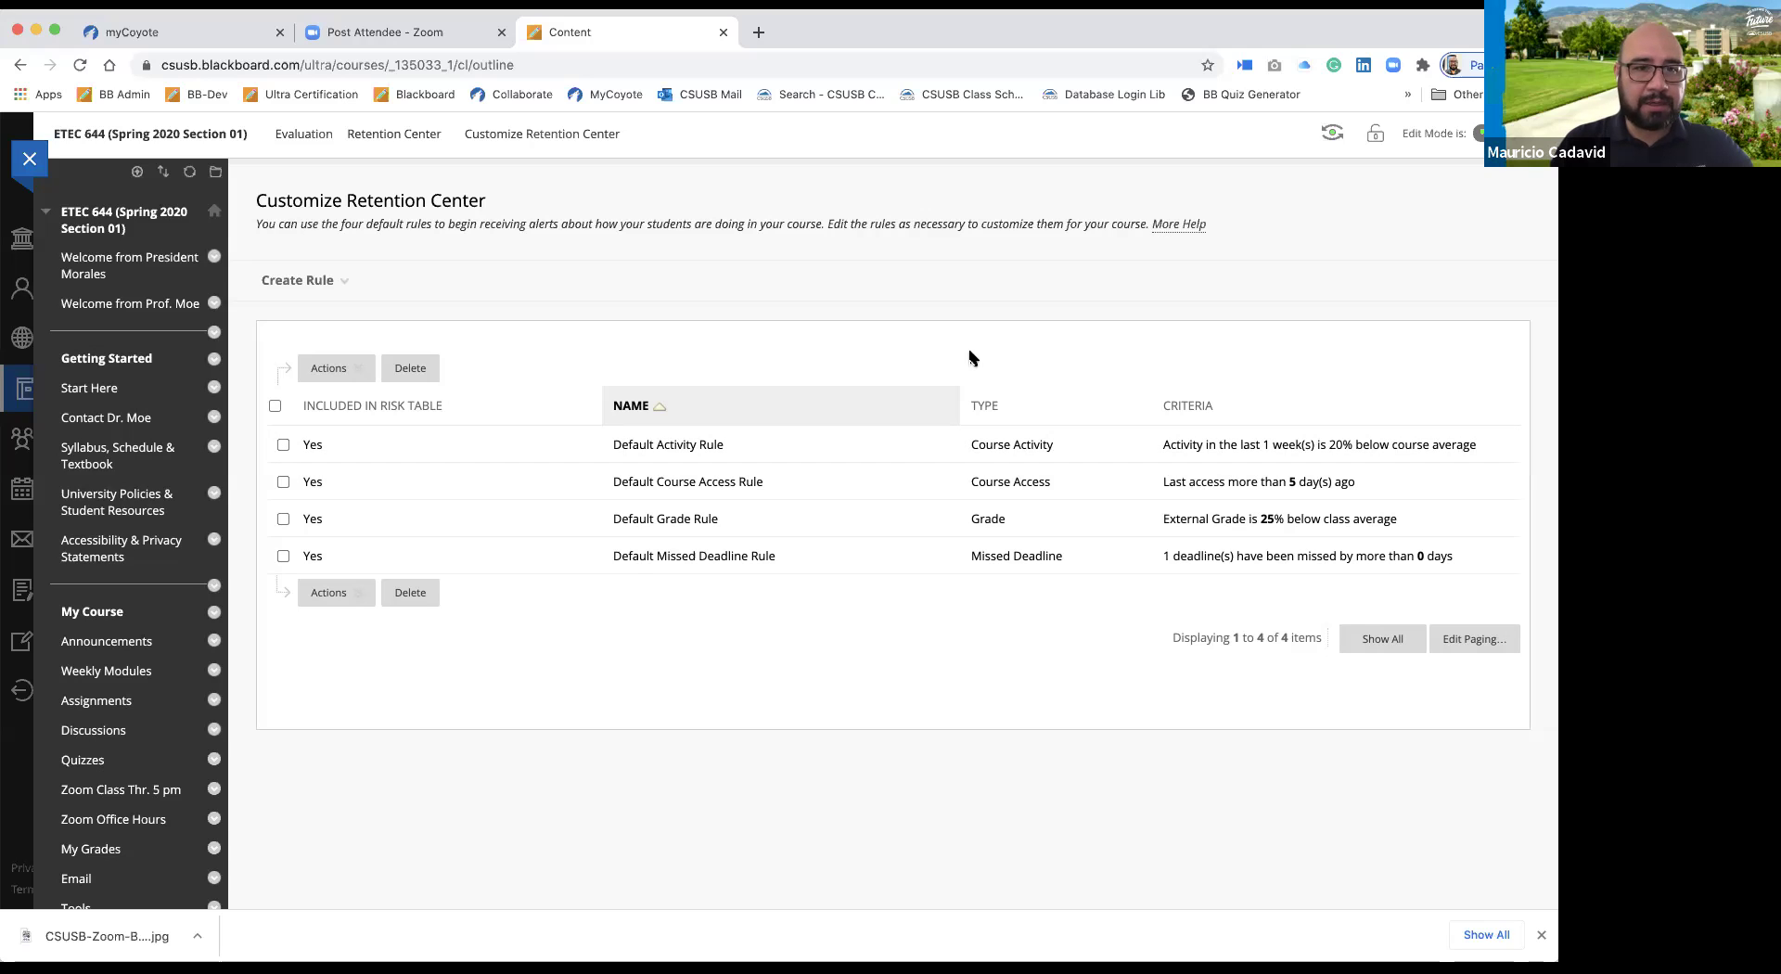
click(295, 279)
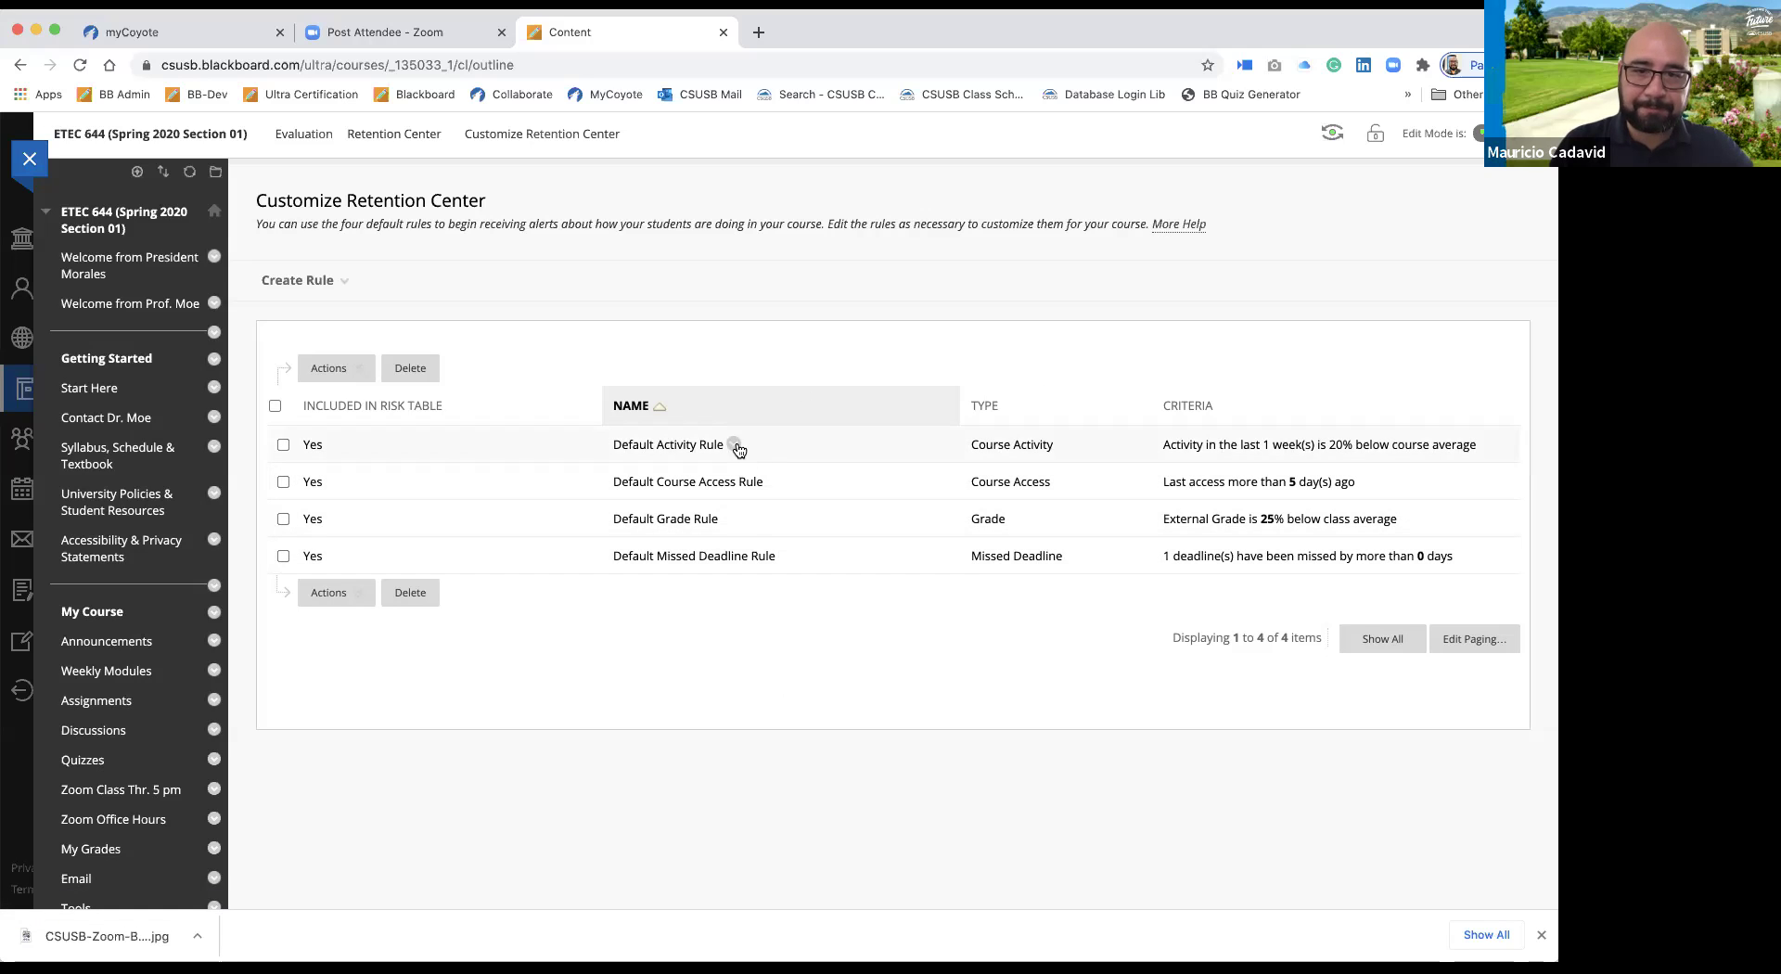
click(734, 445)
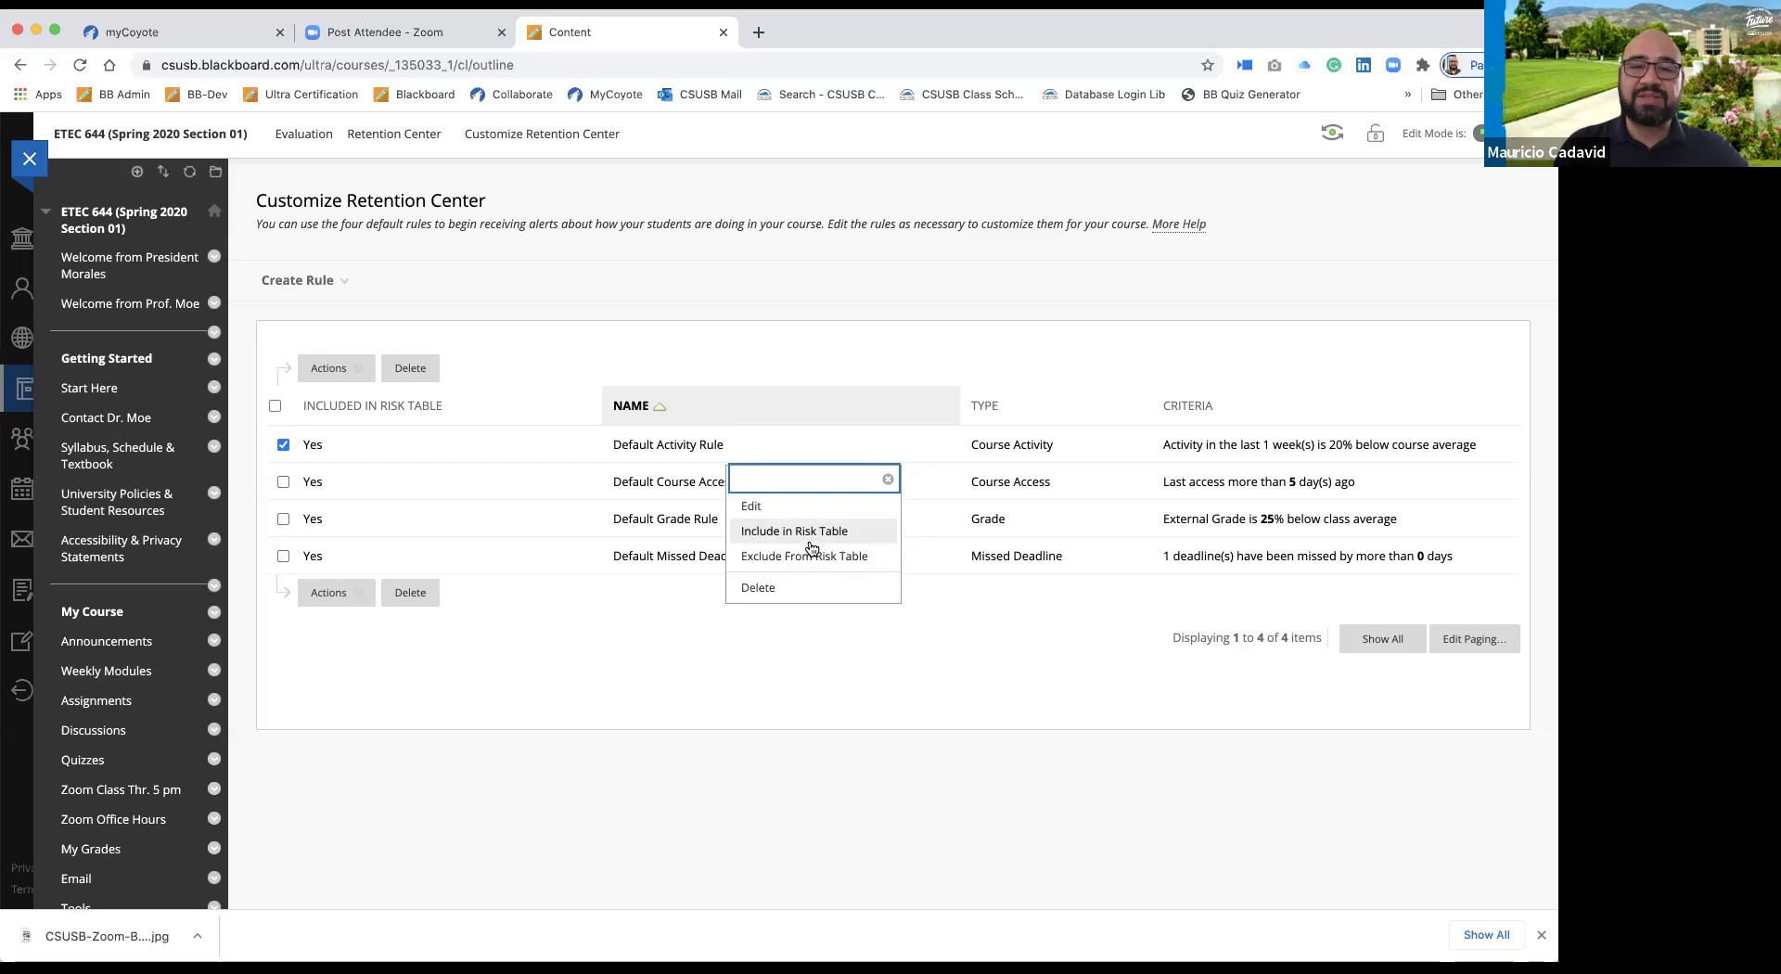
click(556, 668)
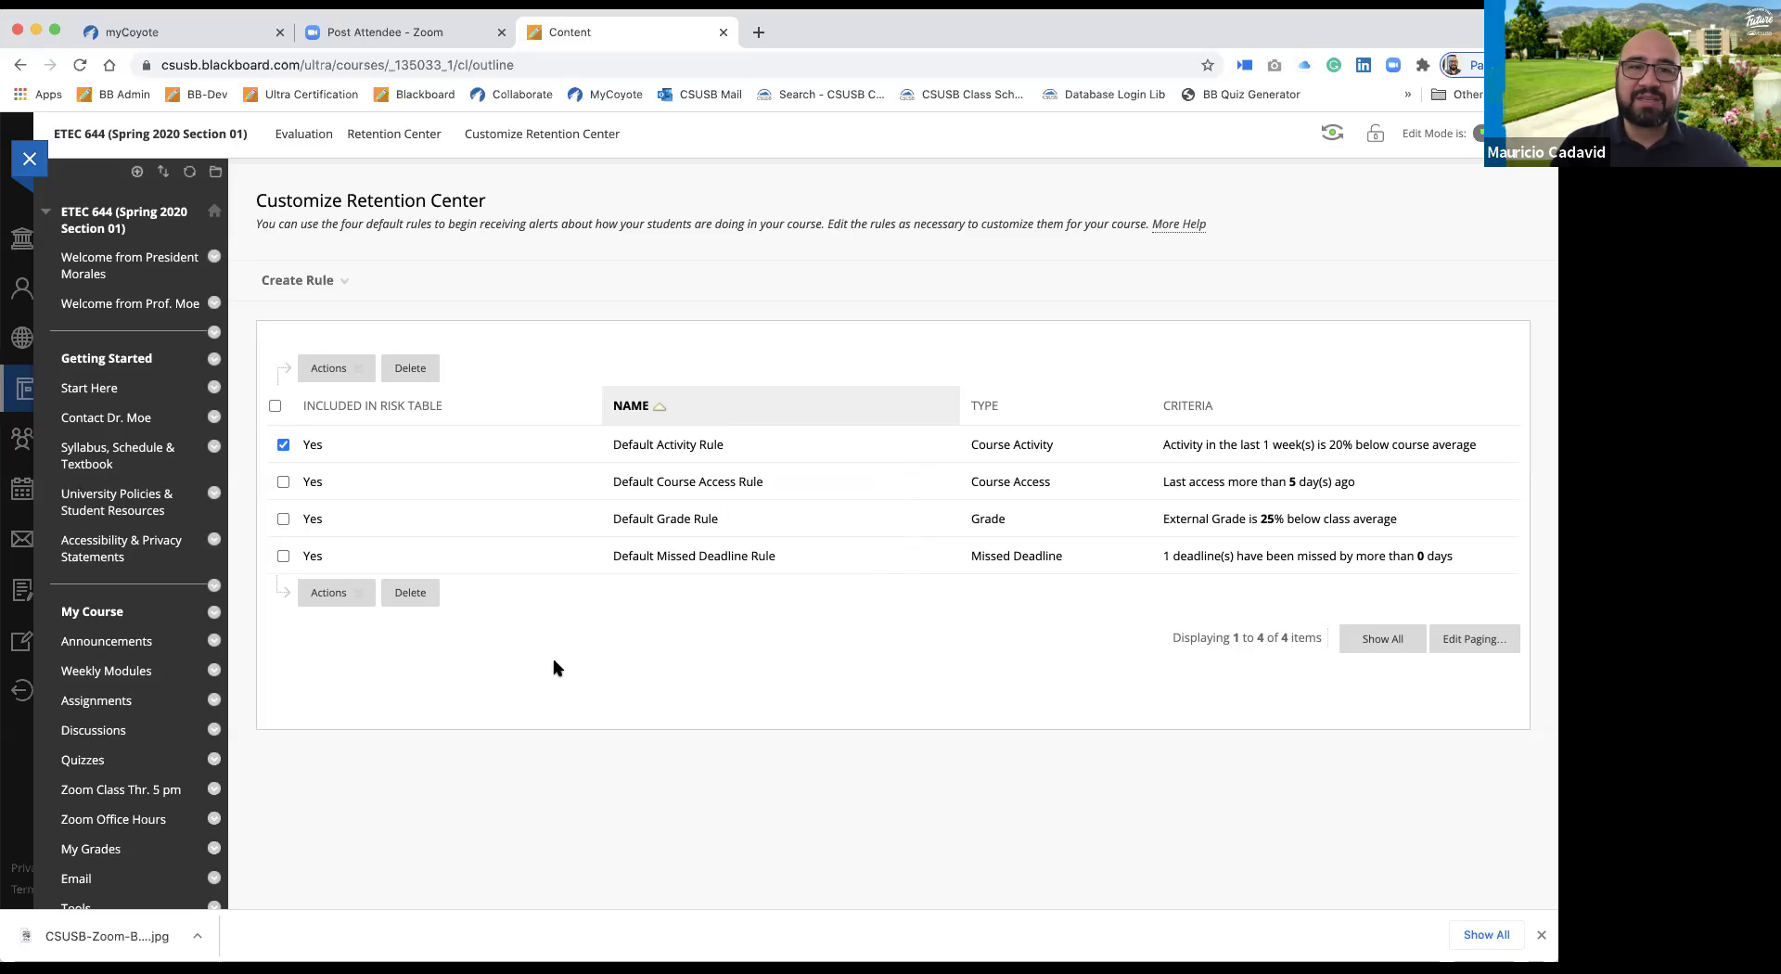
scroll(556, 668, down, 6)
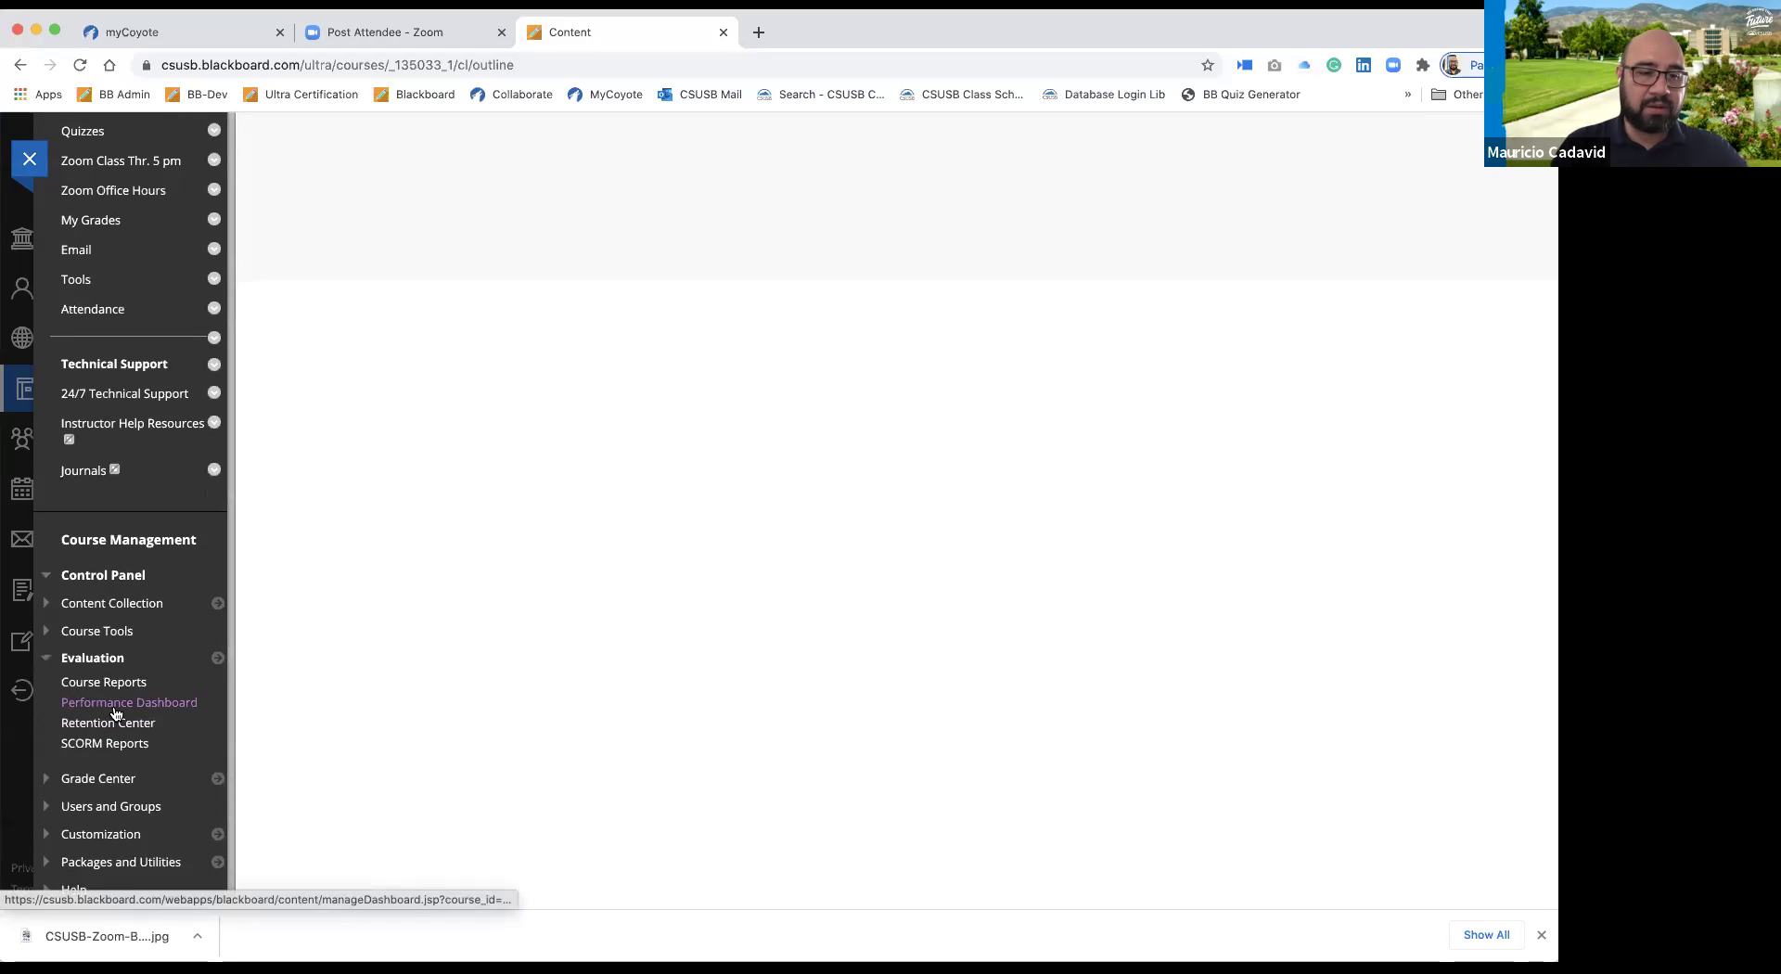
Open the Retention Center and sort the 9 at-risk students by Missed Deadlines.
click(112, 724)
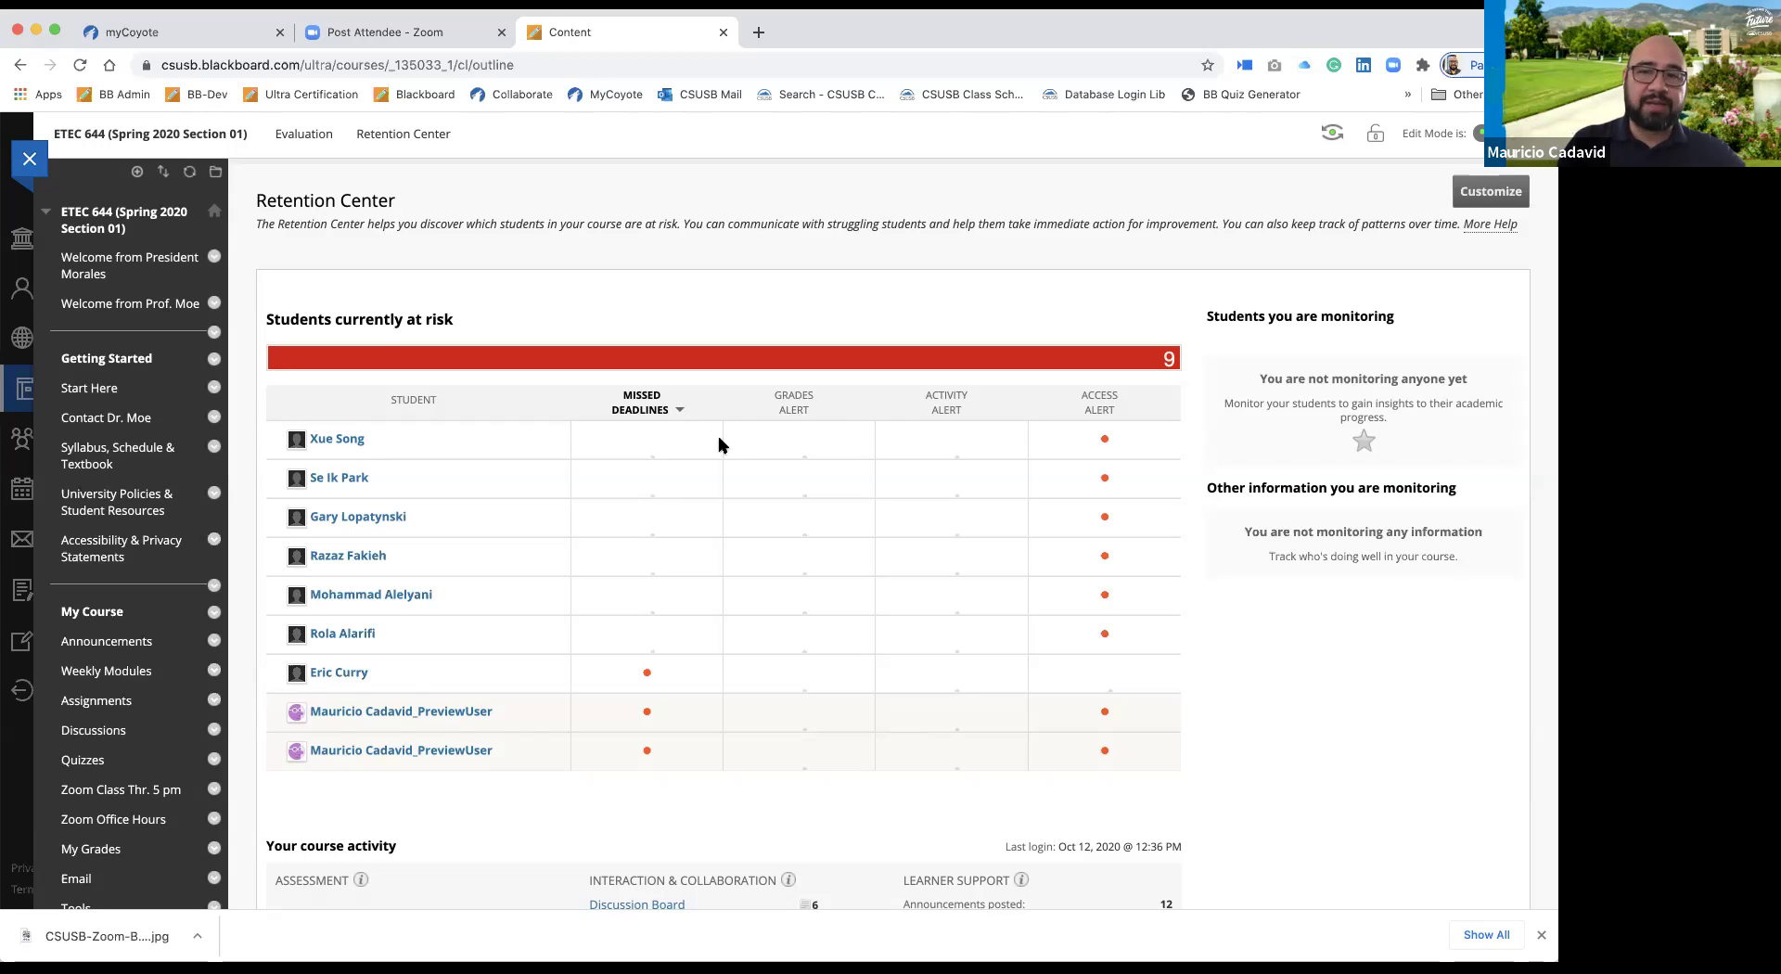
click(678, 408)
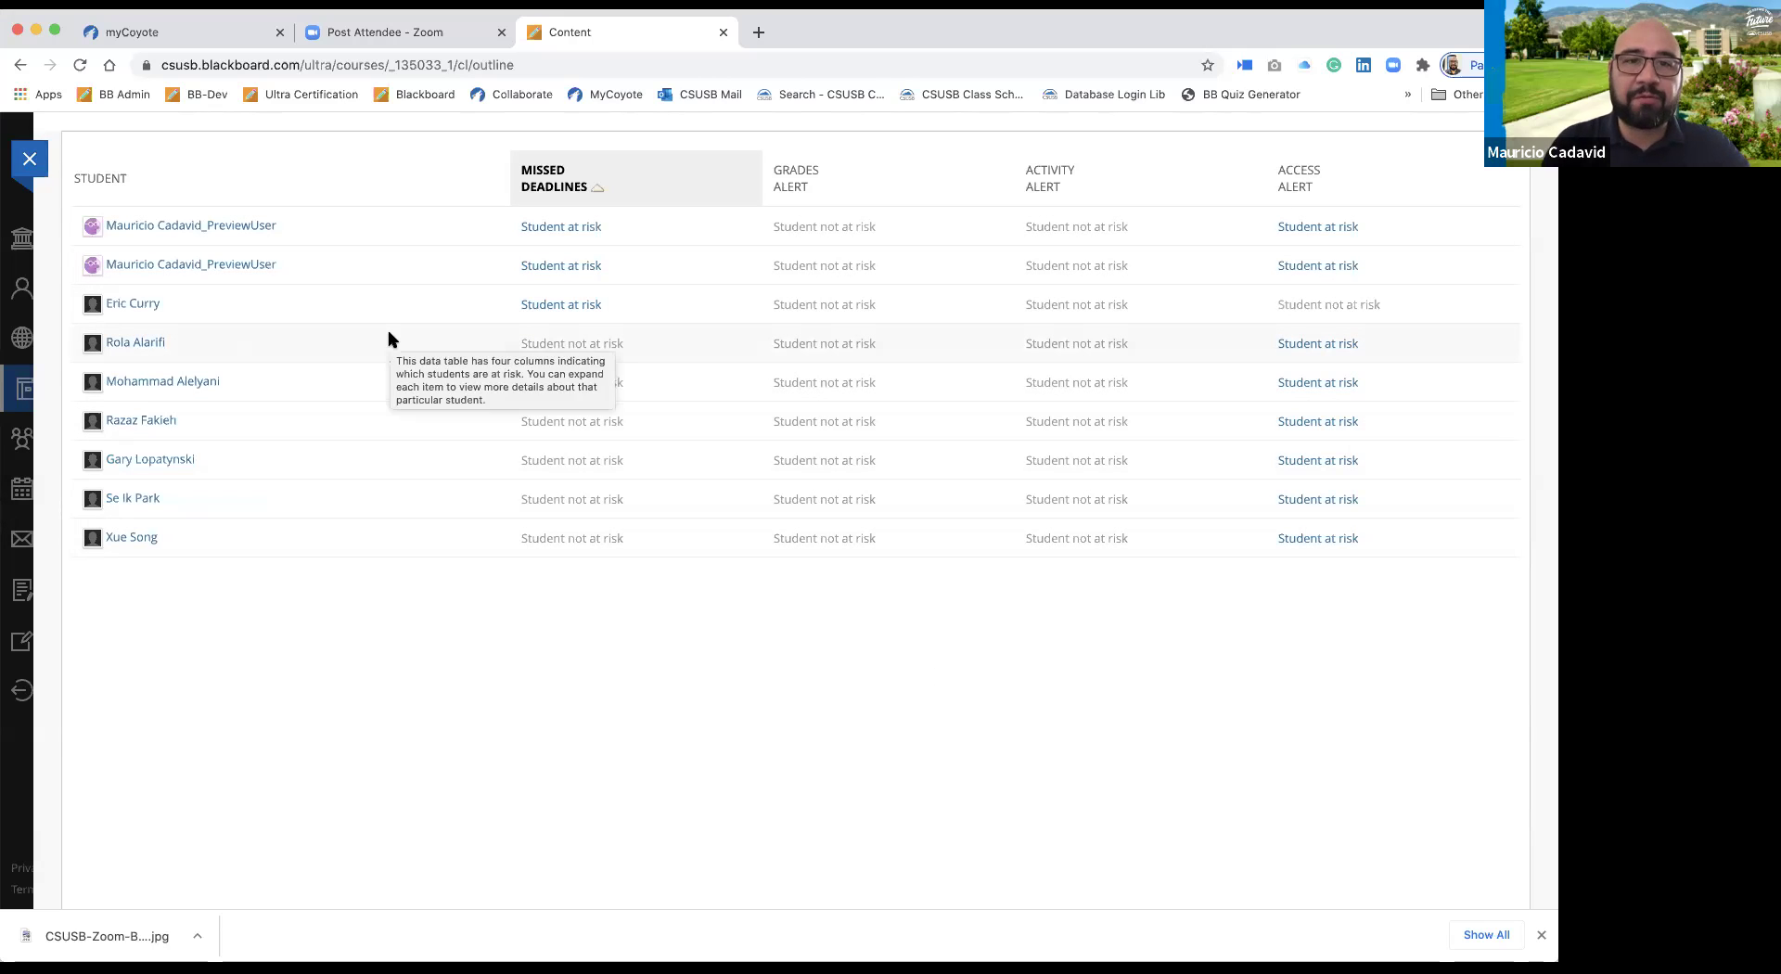
scroll(388, 338, left, 5)
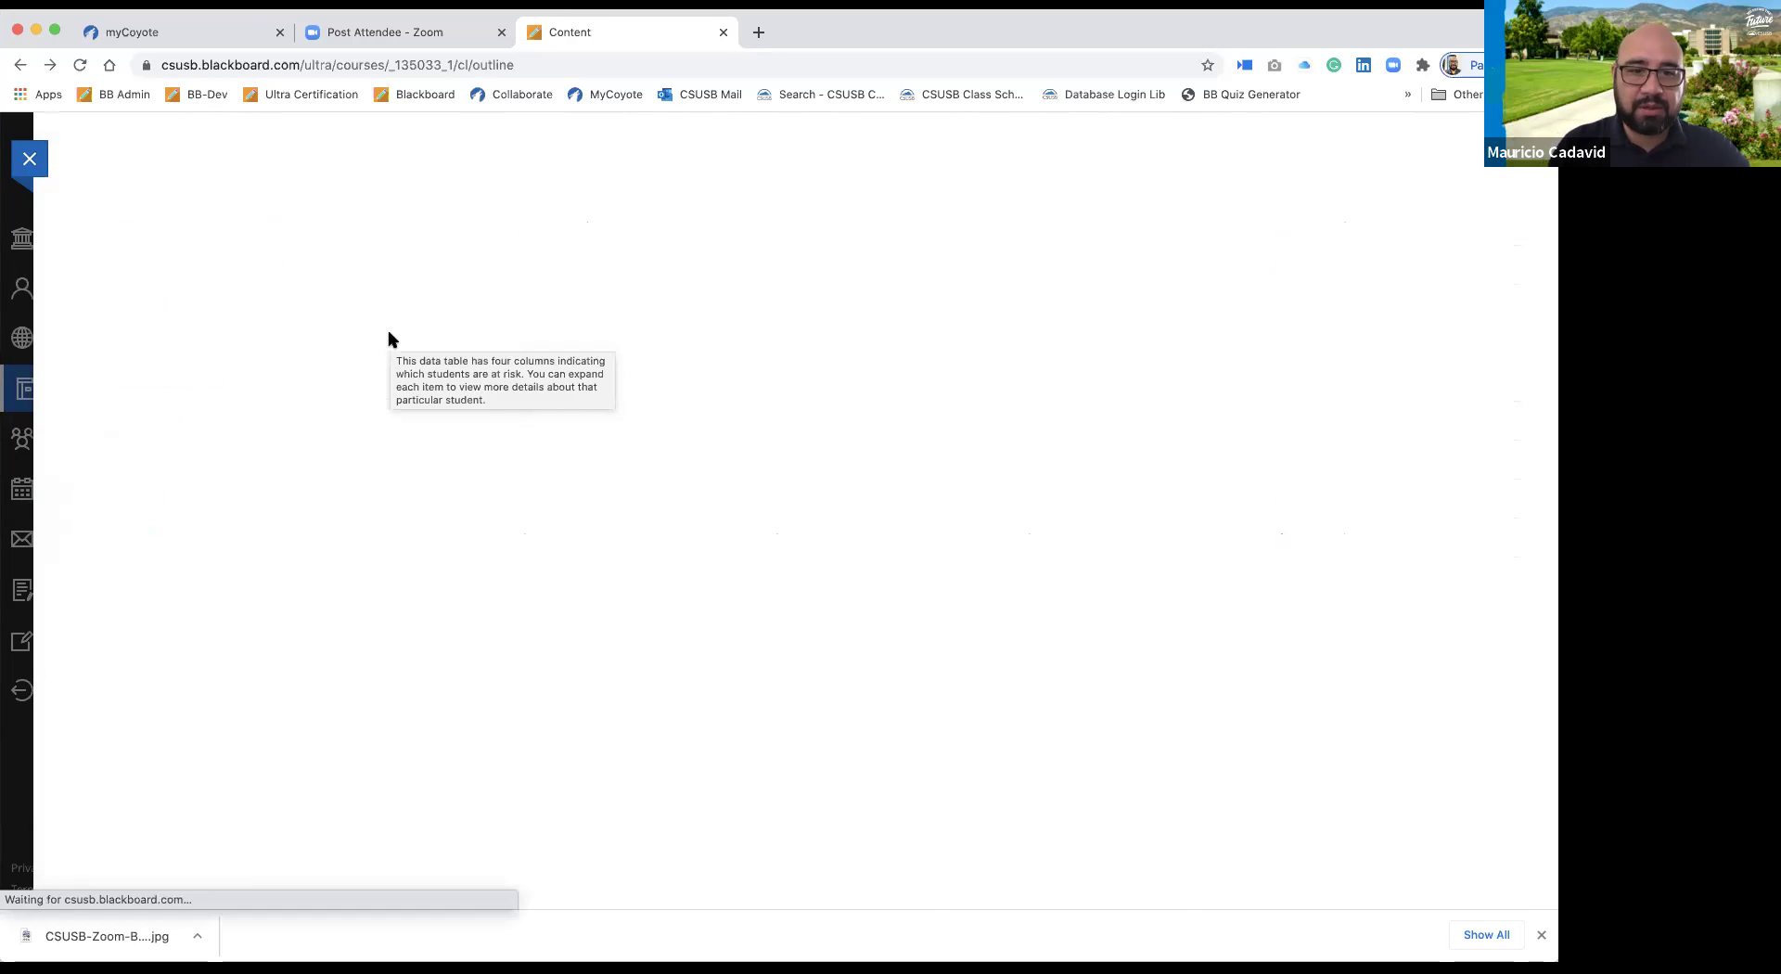
Go back to Customize Retention Center and view the Default Activity Rule's Include/Exclude options.
scroll(727, 514, left, 5)
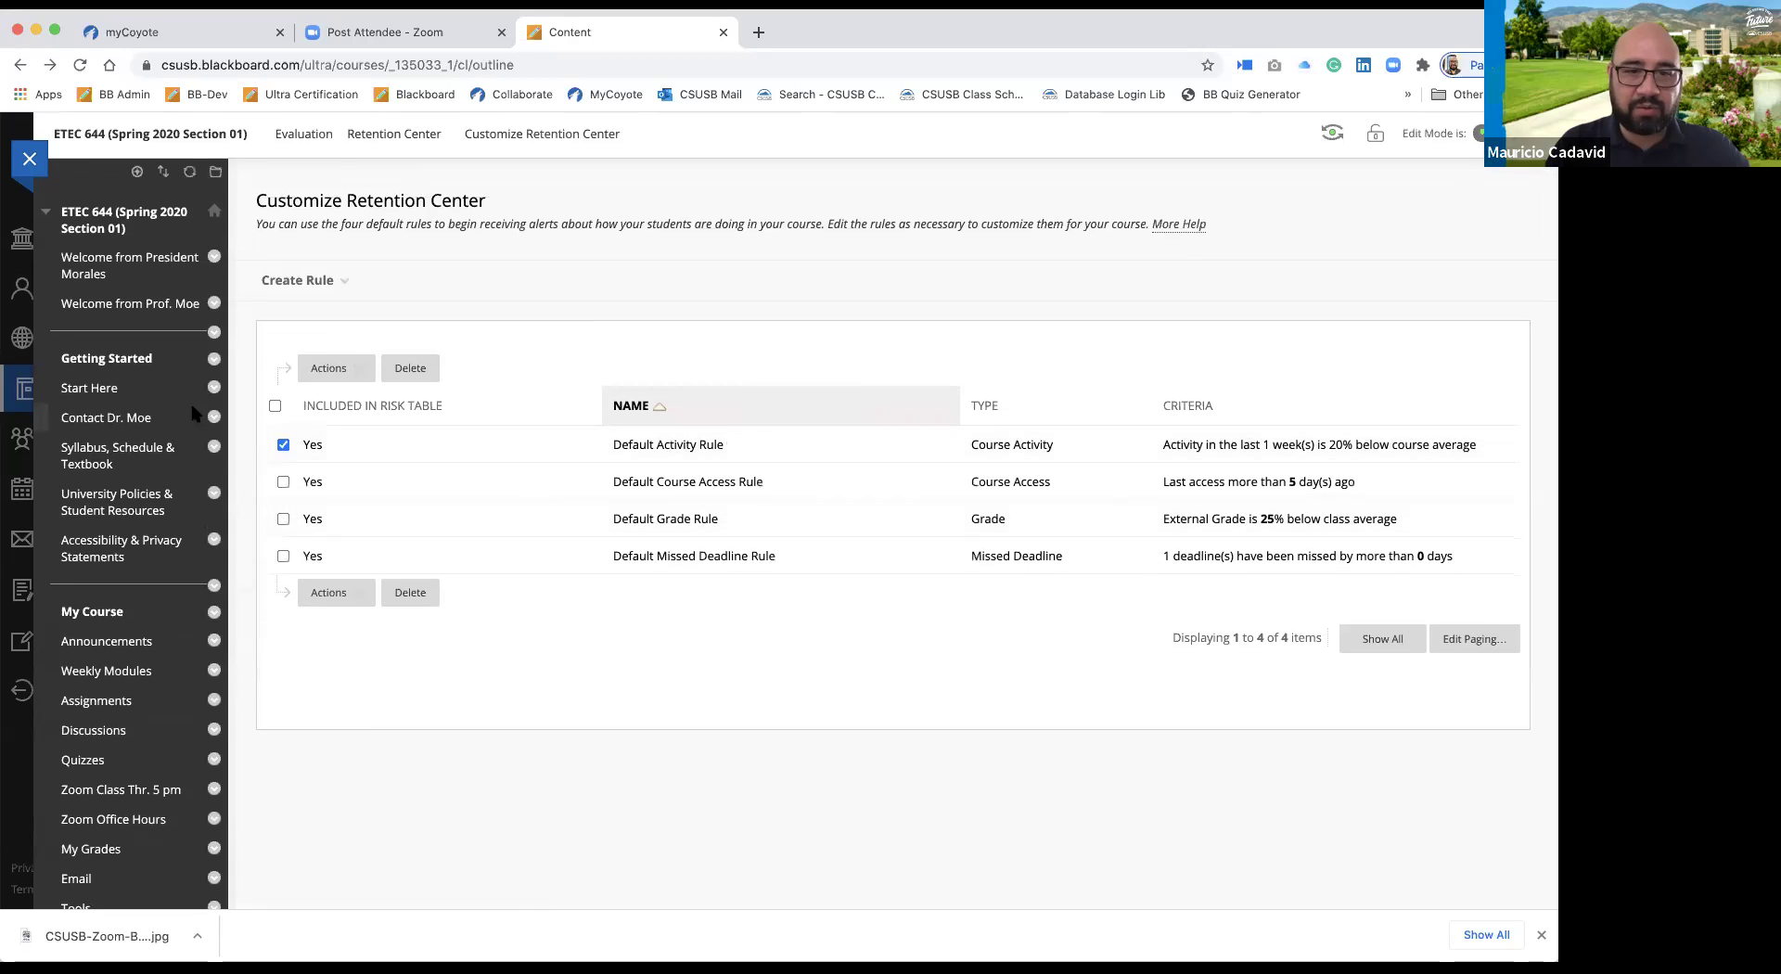
click(739, 445)
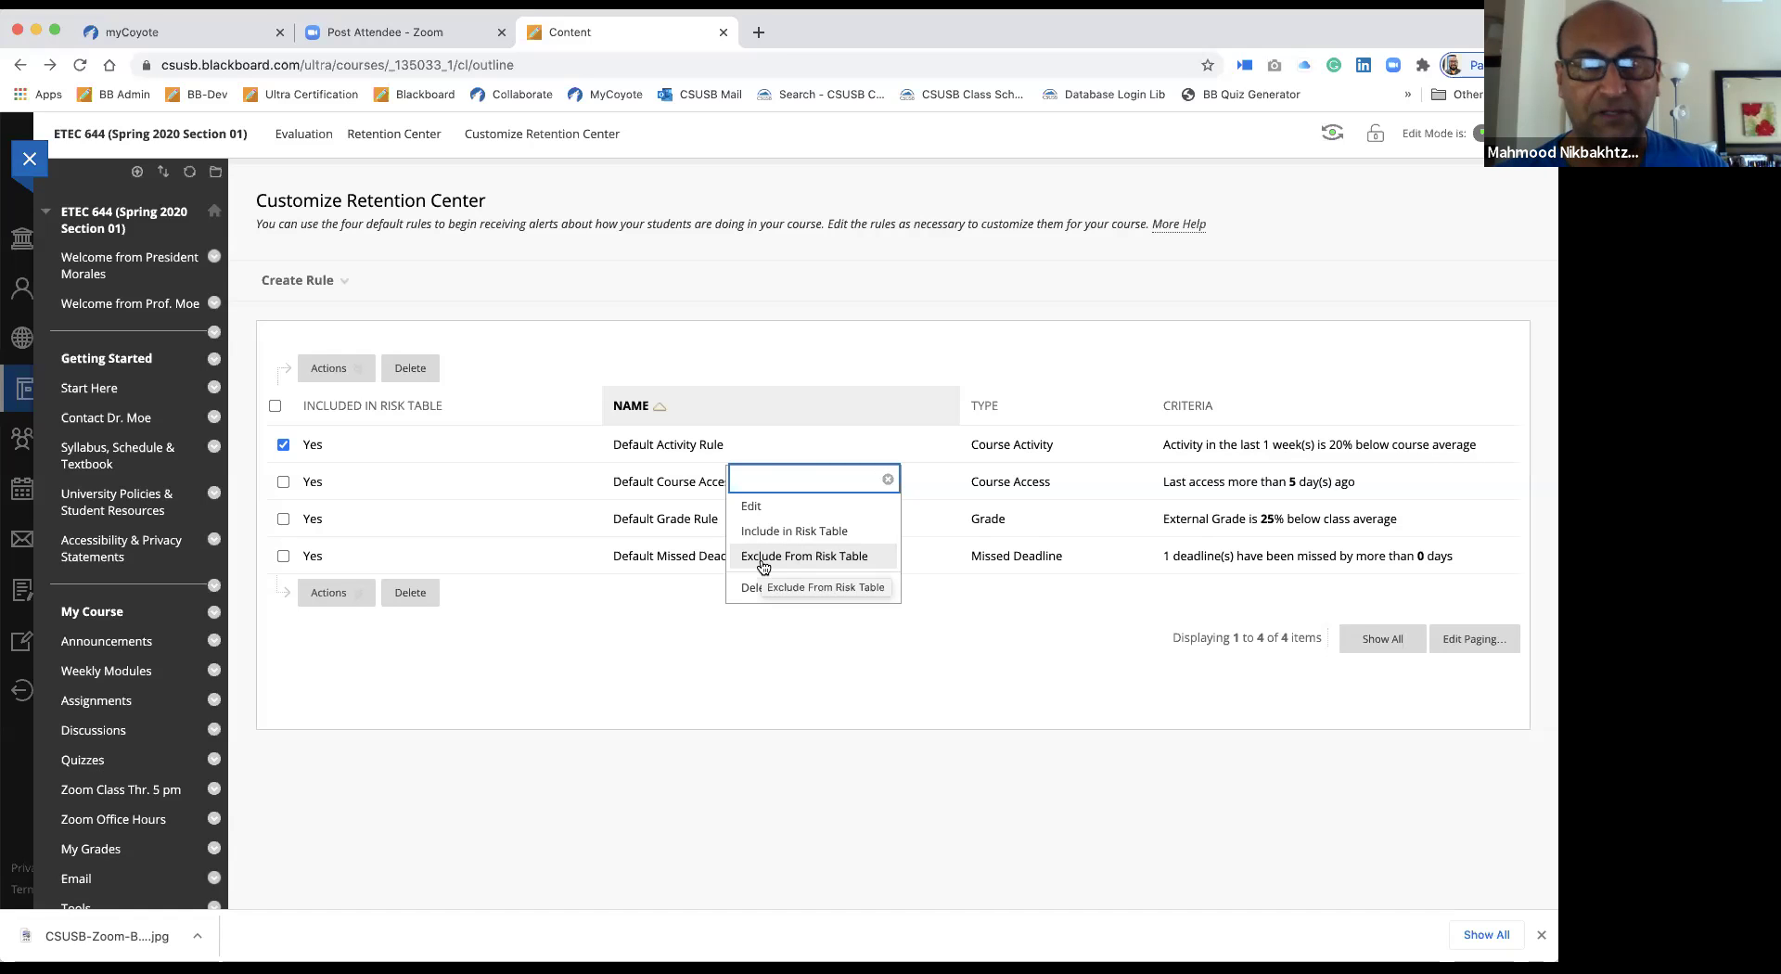
click(283, 444)
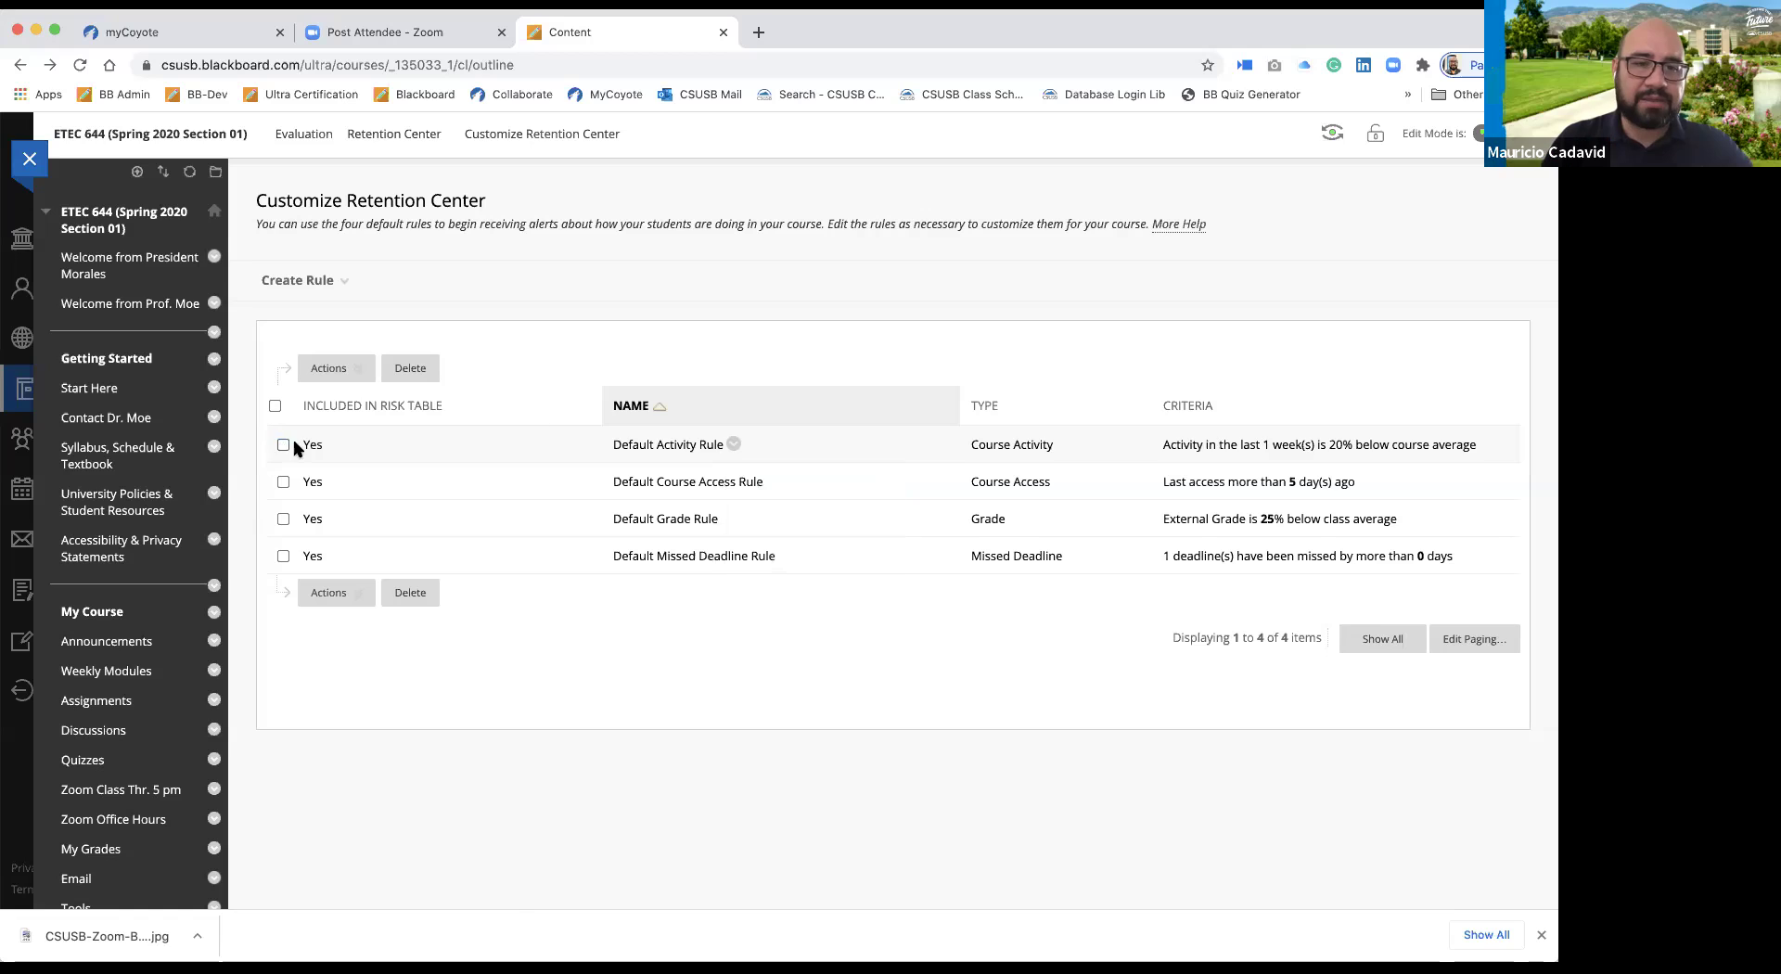
click(737, 447)
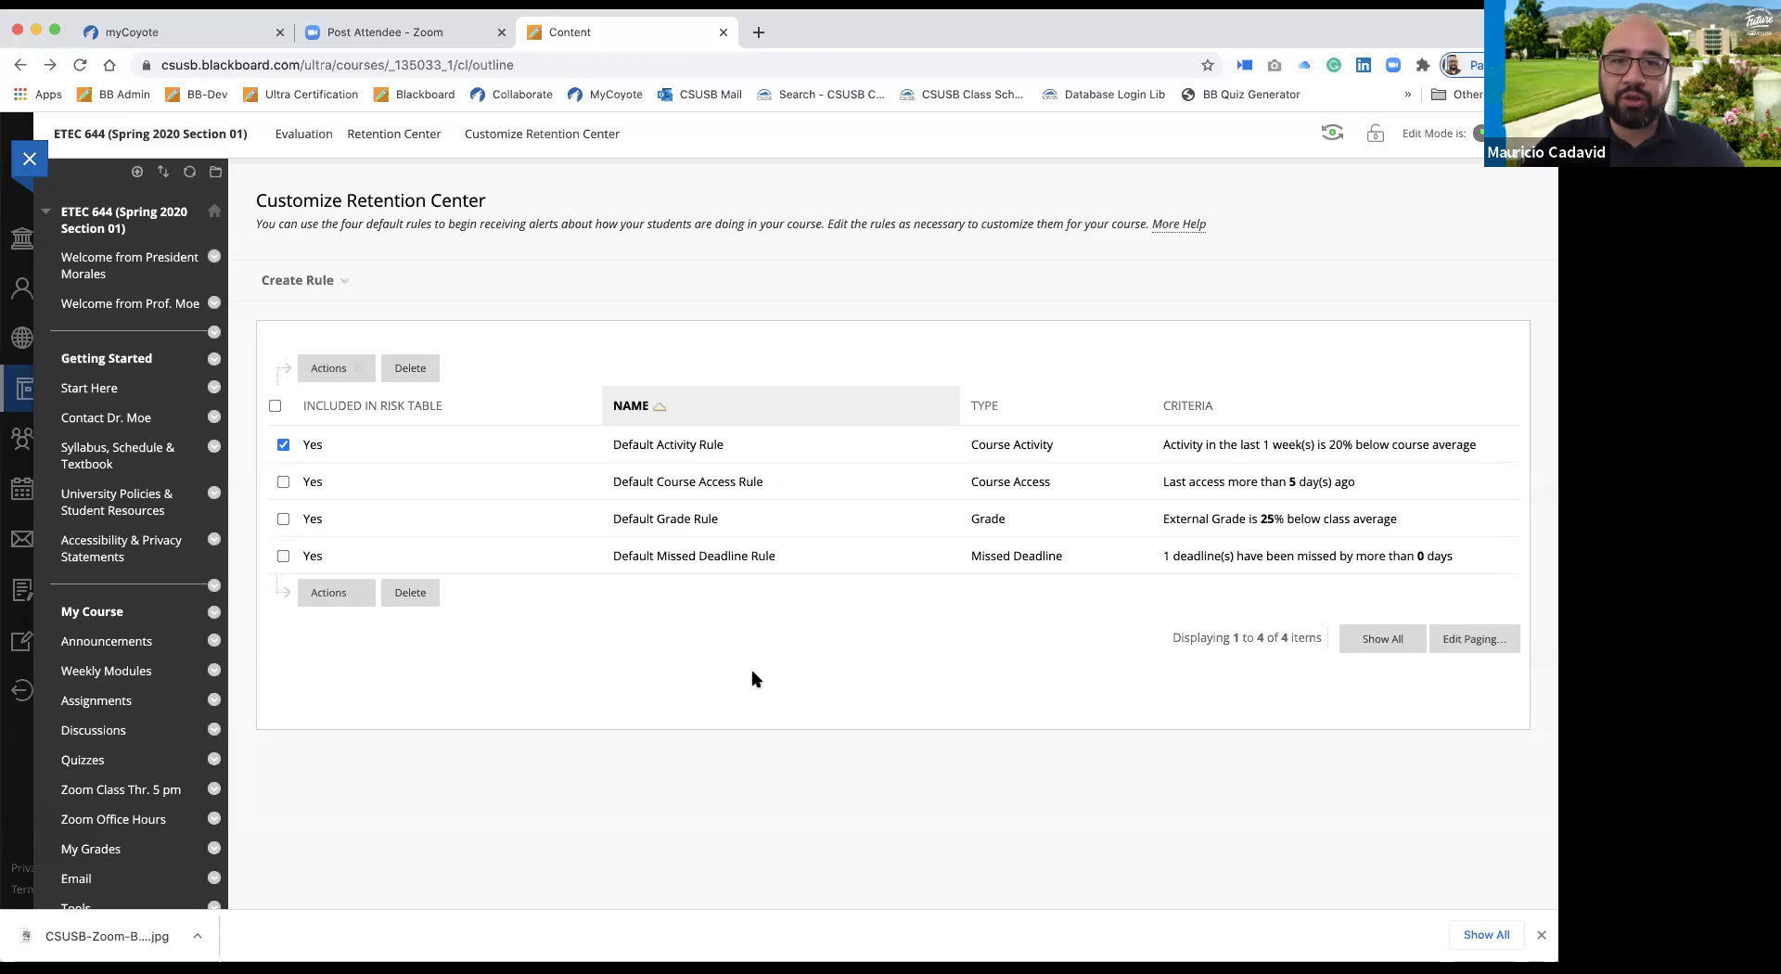
scroll(753, 678, down, 10)
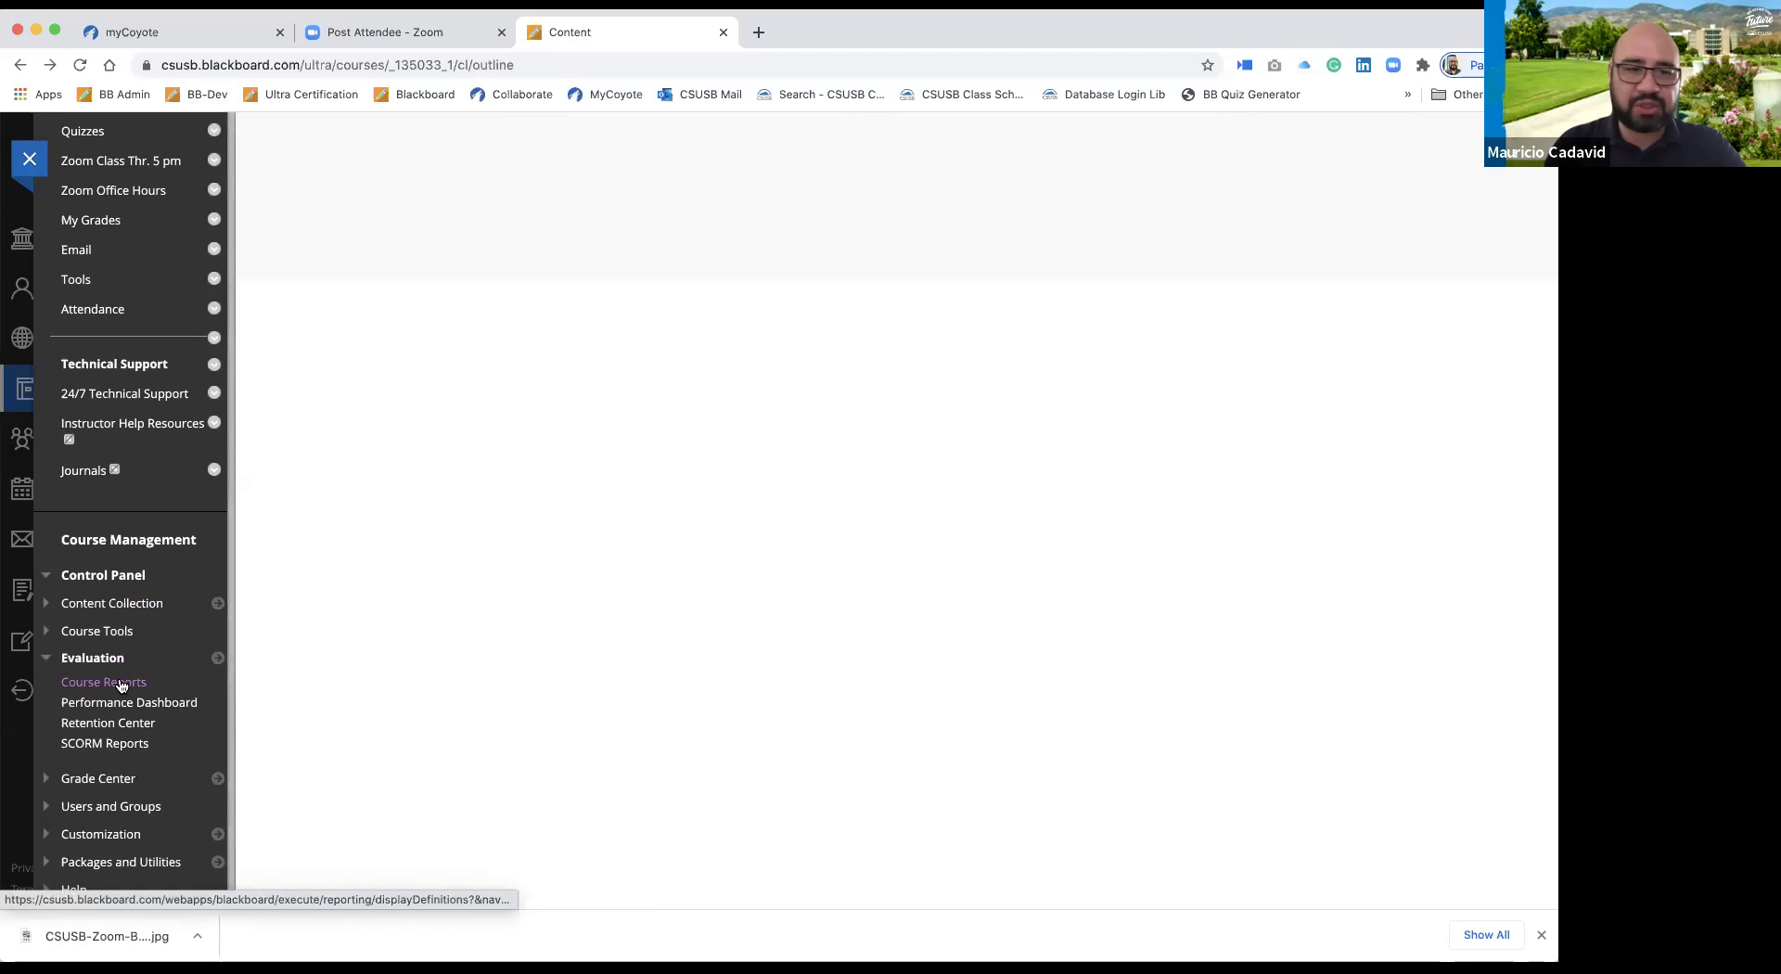
Open Course Reports and browse reports such as Course Activity Overview and Course Performance.
click(119, 682)
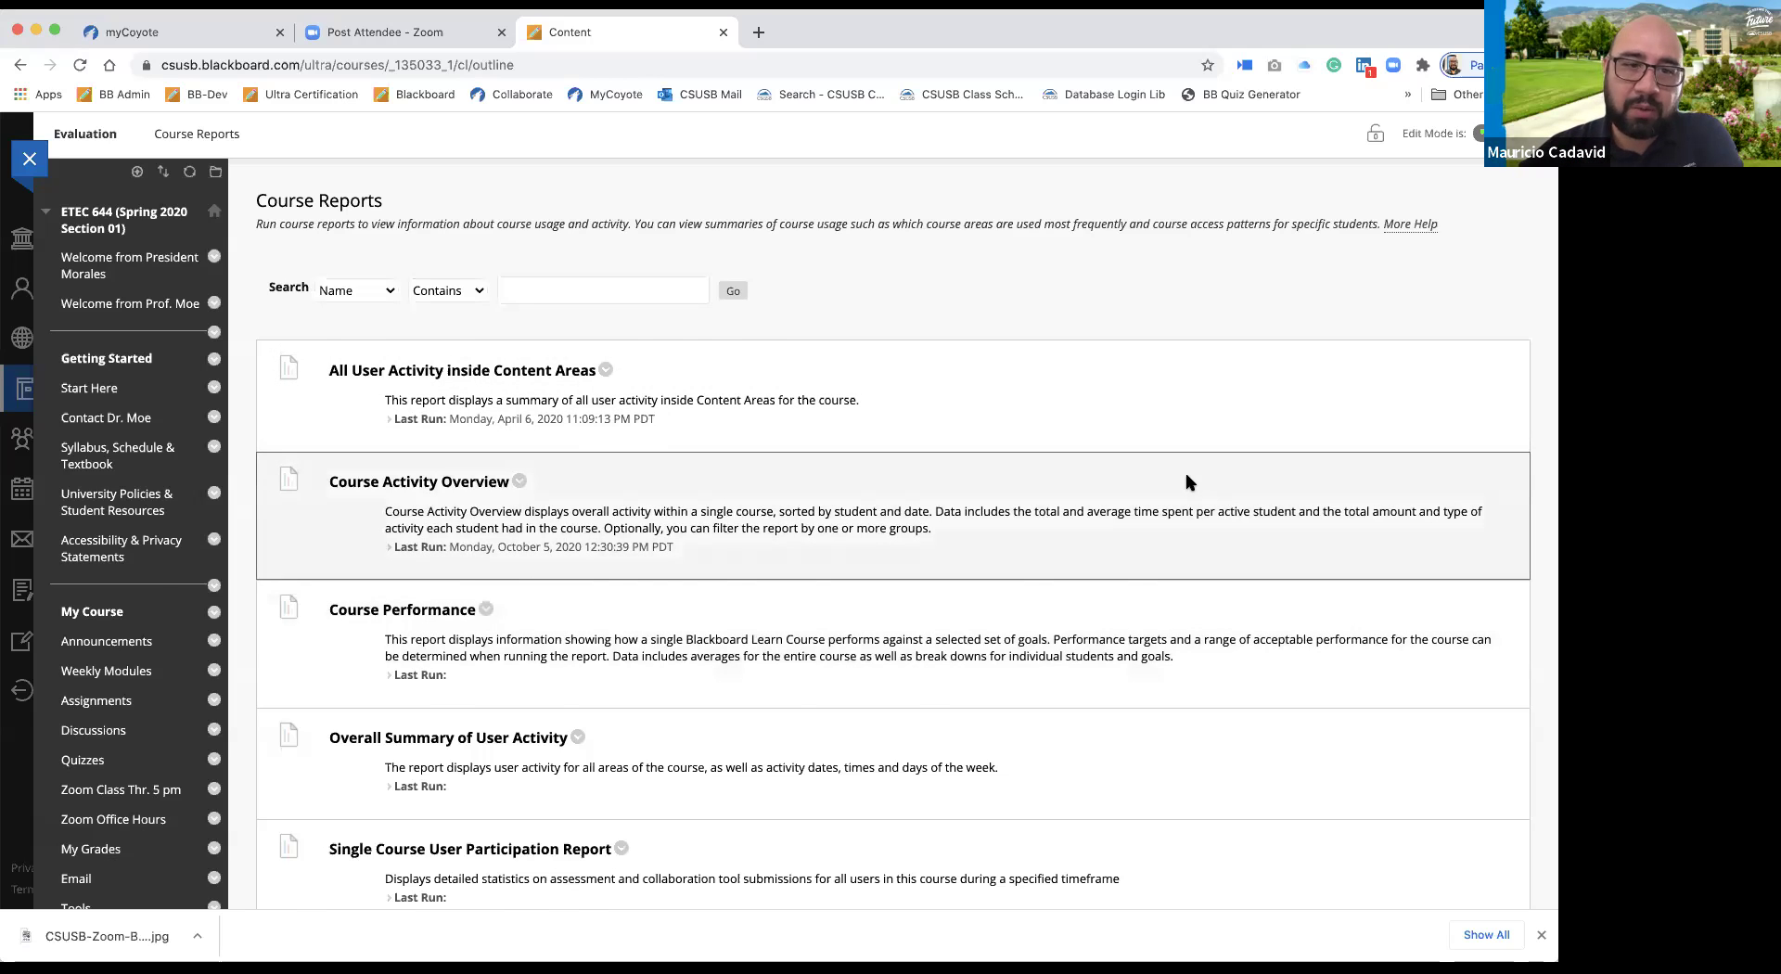
scroll(1187, 481, down, 5)
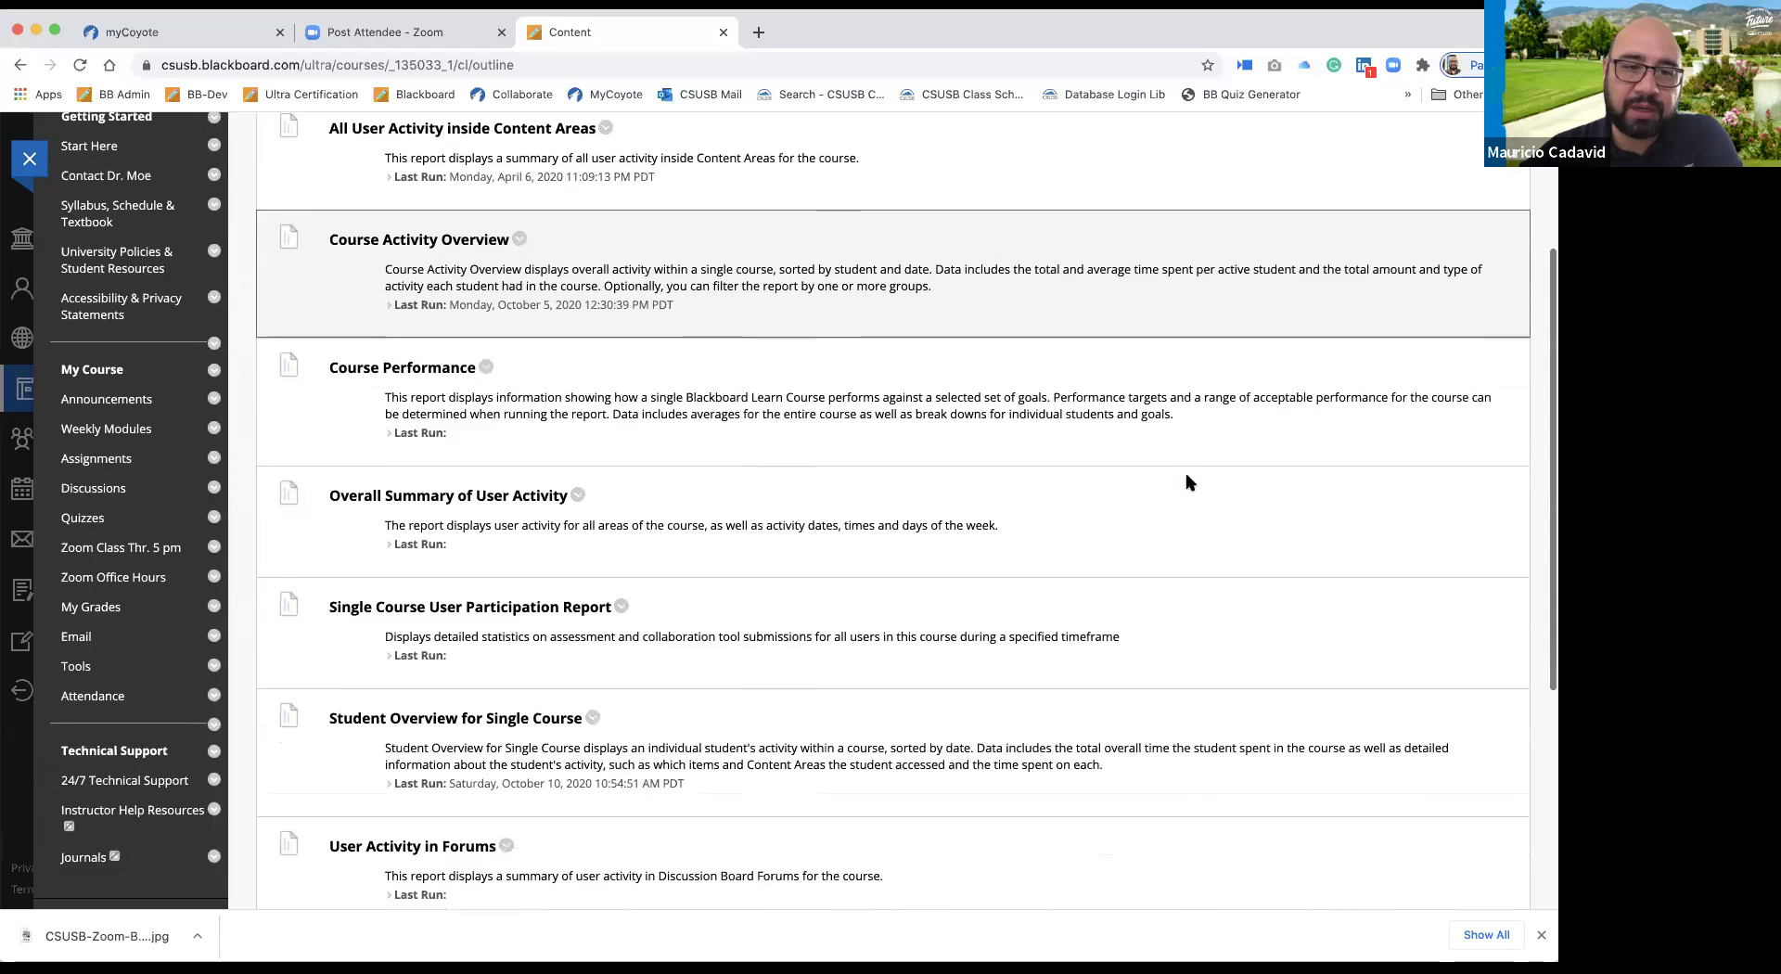
scroll(1186, 477, up, 1)
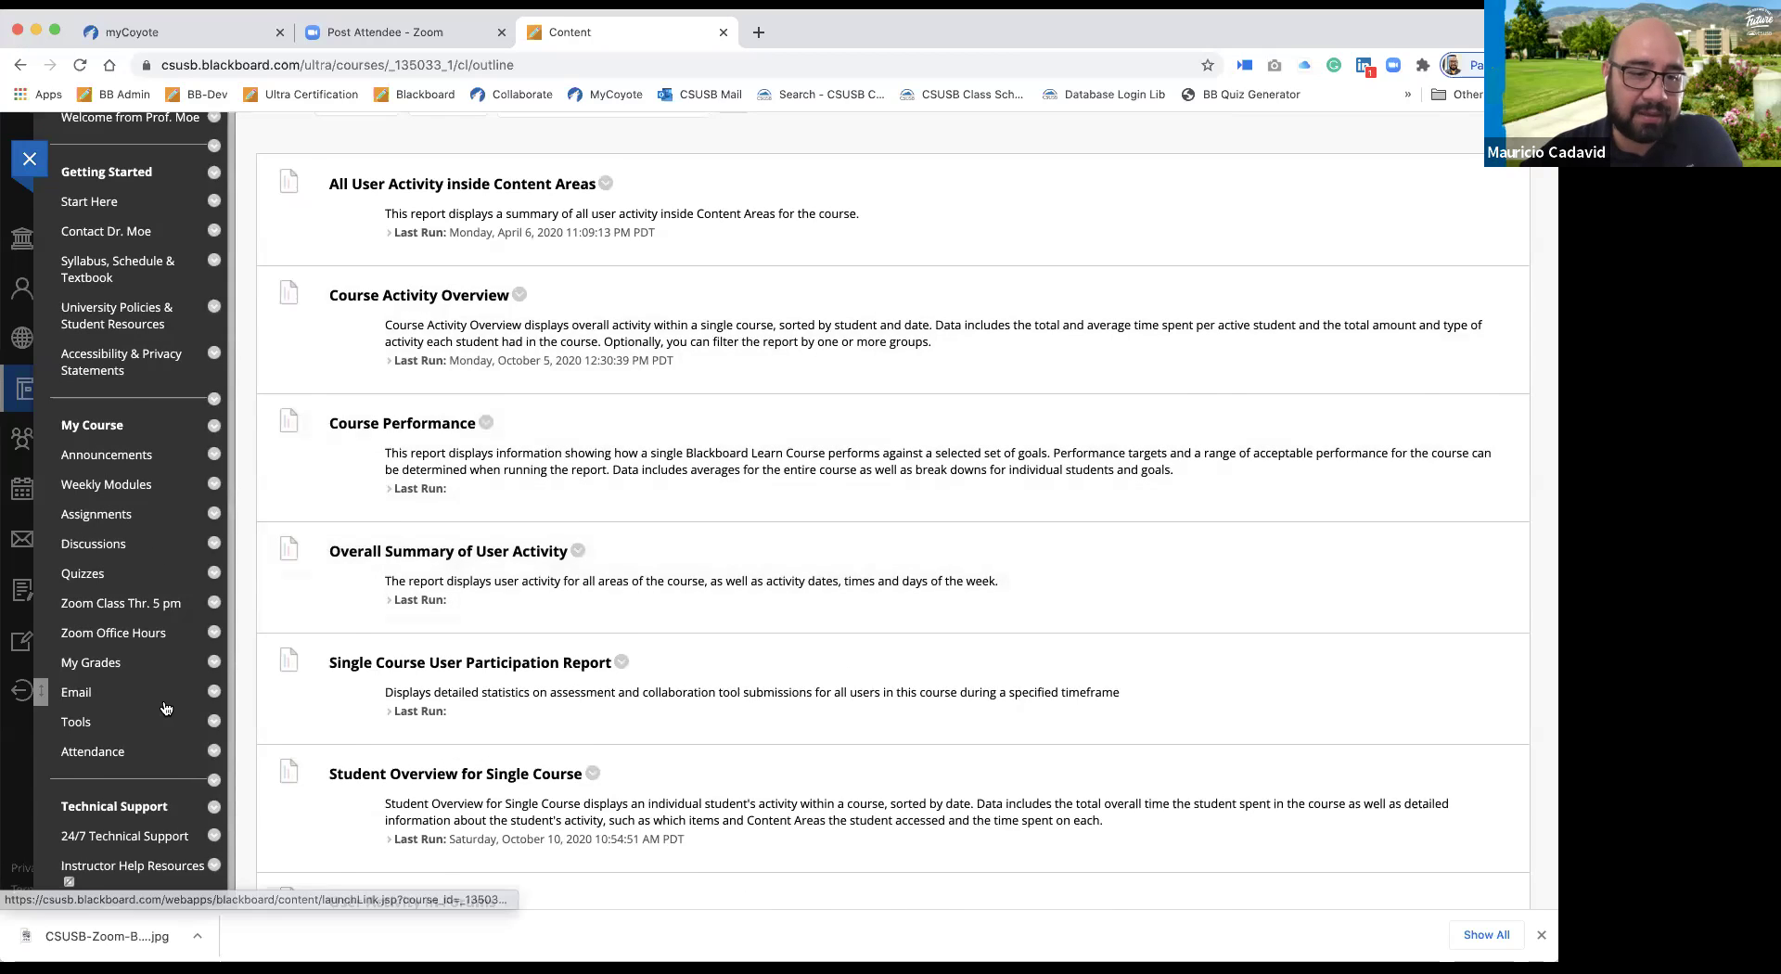
scroll(163, 701, down, 9)
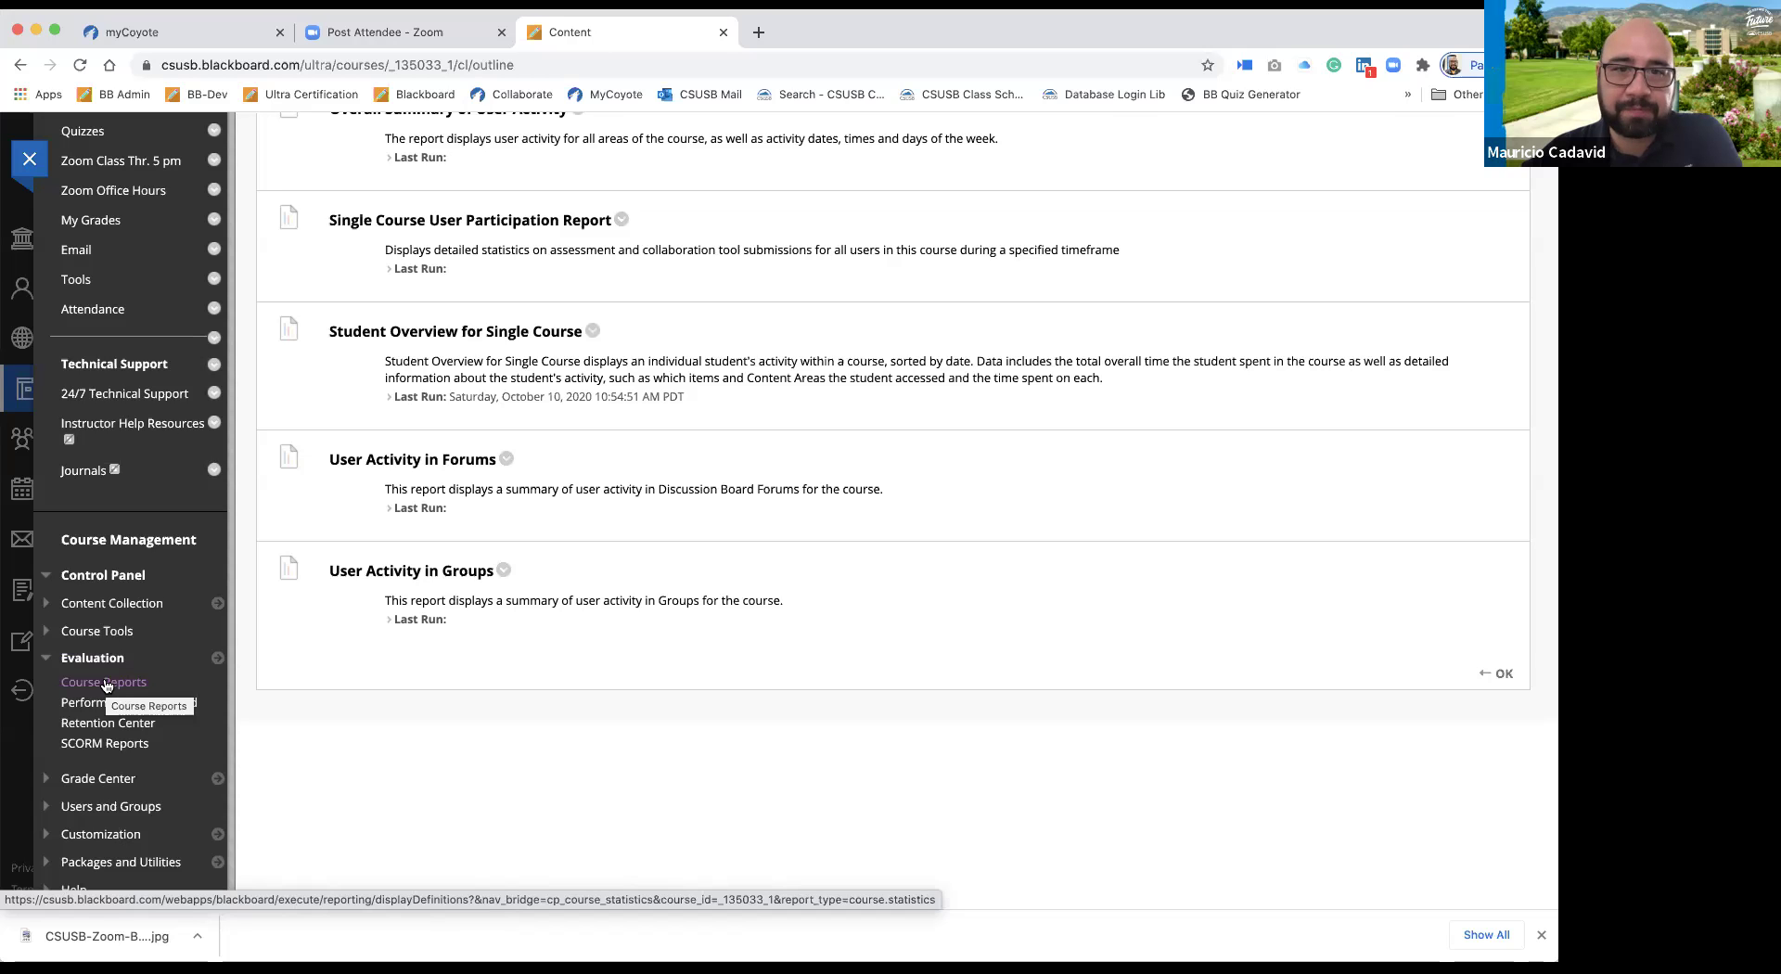
scroll(1174, 427, up, 3)
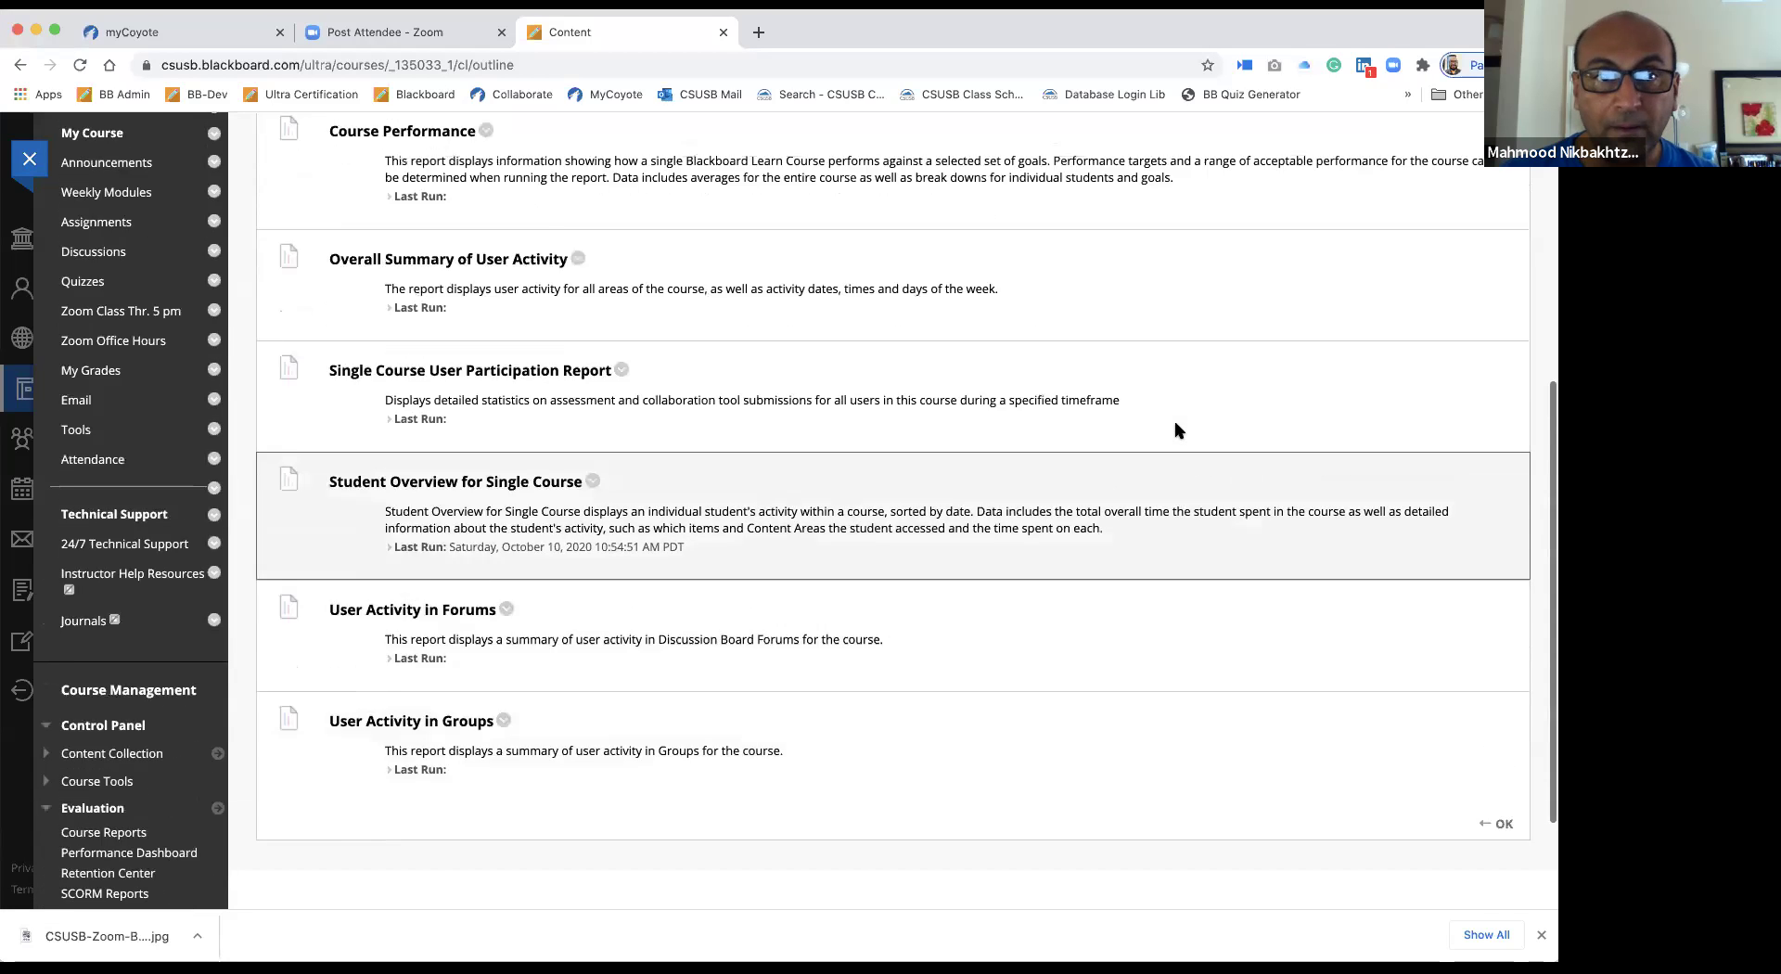
scroll(1175, 429, up, 8)
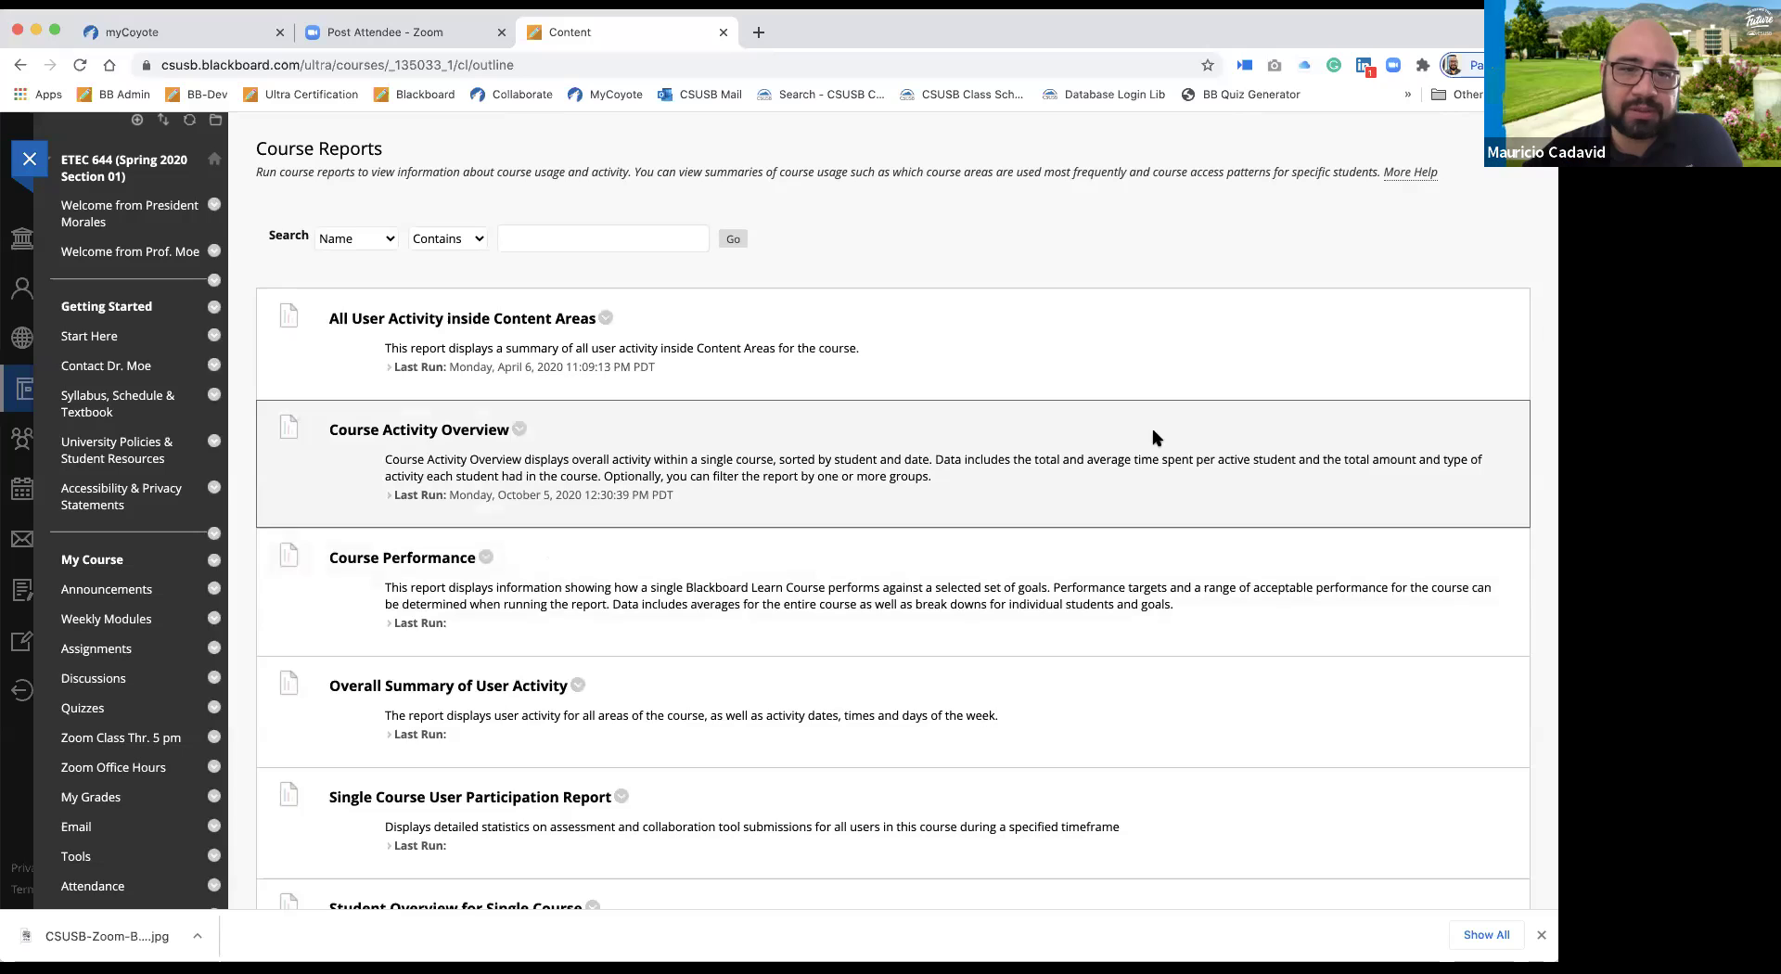
Browse the Course Reports list, then go to the course's Assignments content area.
scroll(716, 580, down, 1)
scroll(716, 575, up, 1)
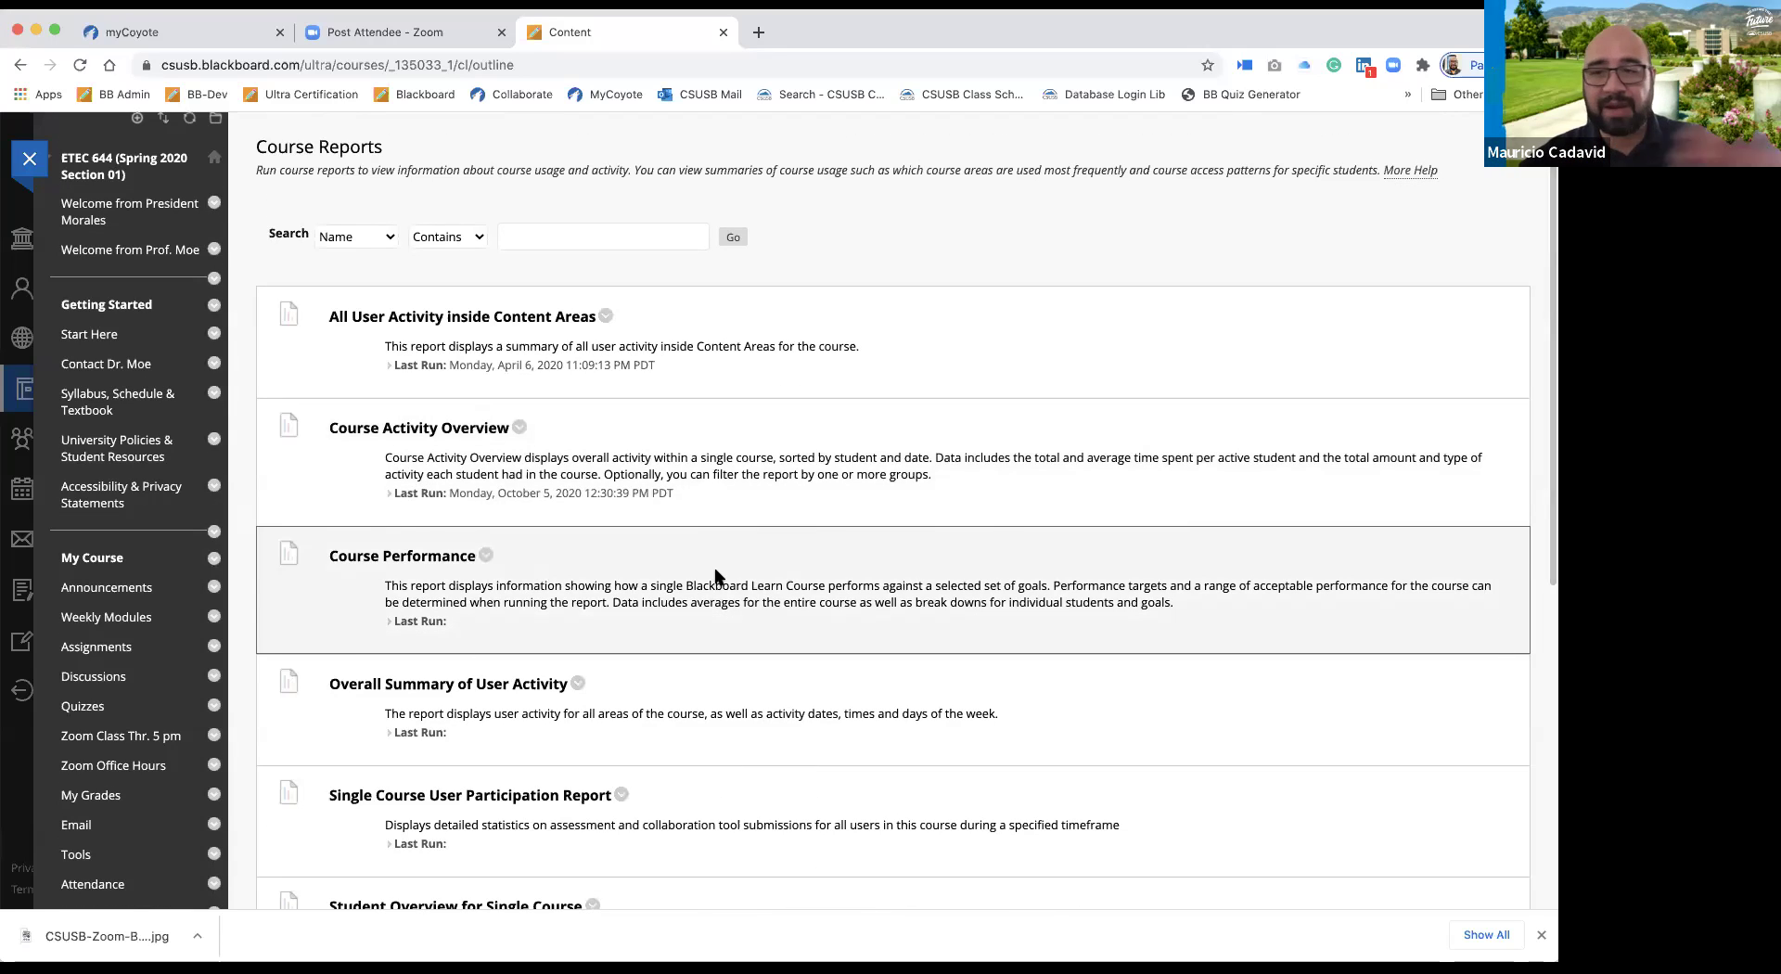
scroll(715, 577, down, 4)
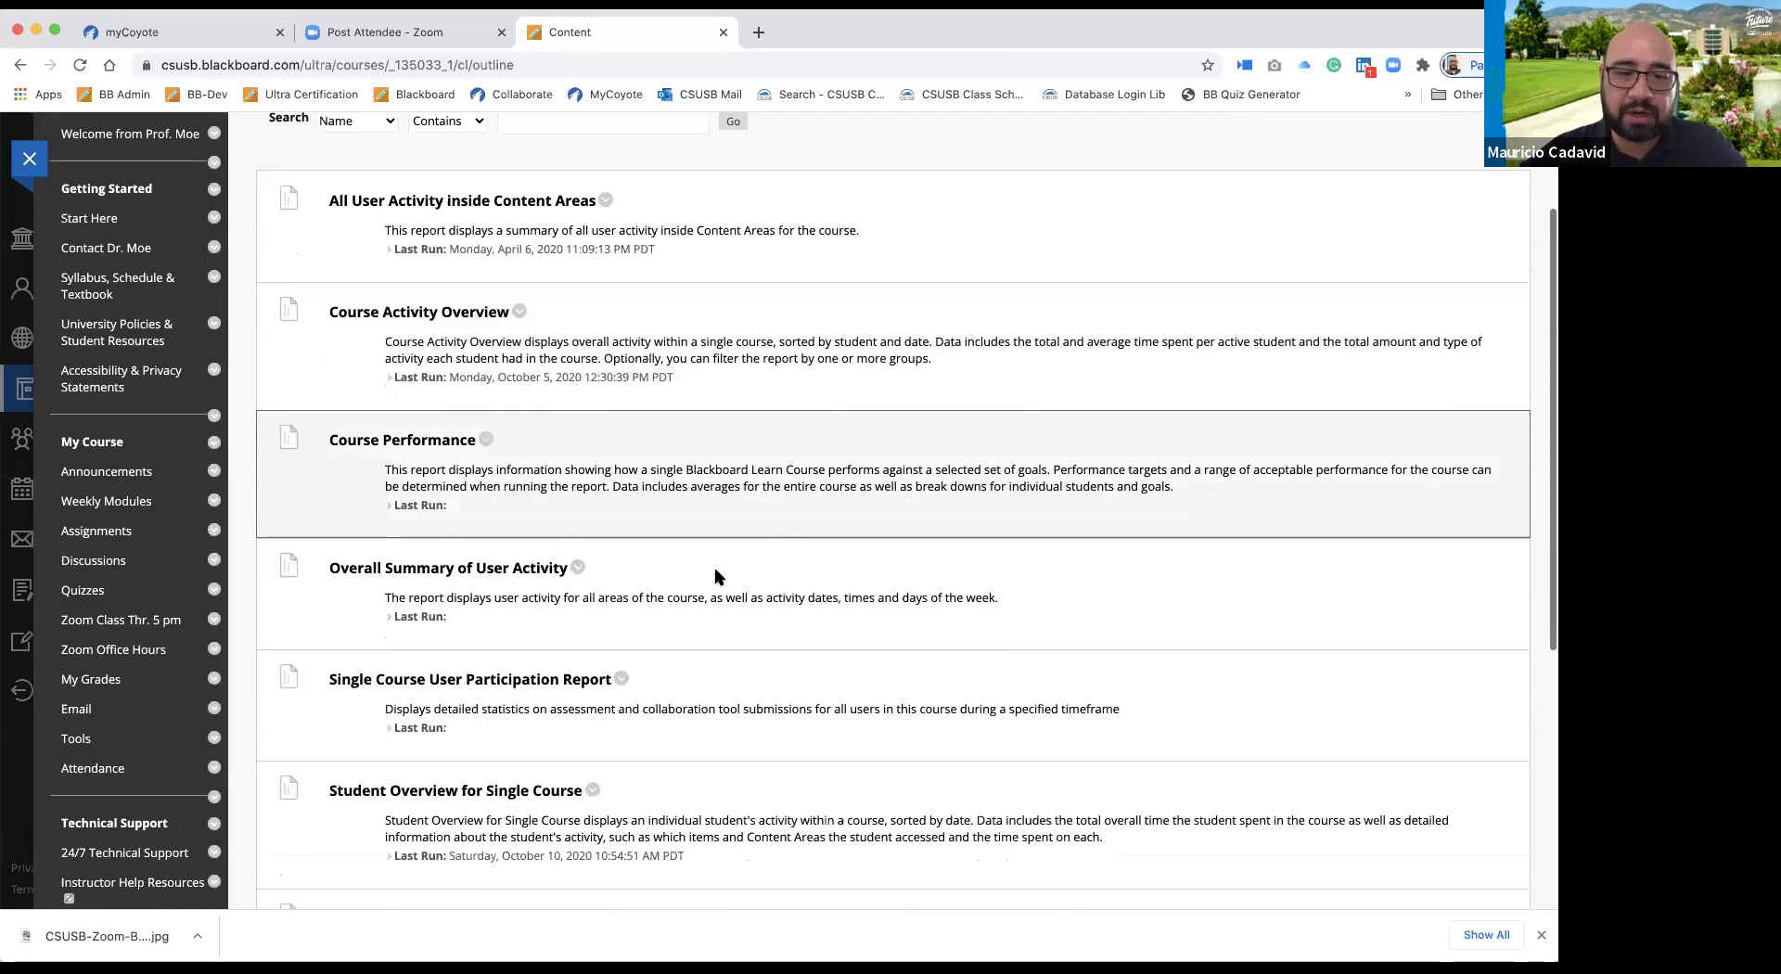
scroll(716, 576, up, 4)
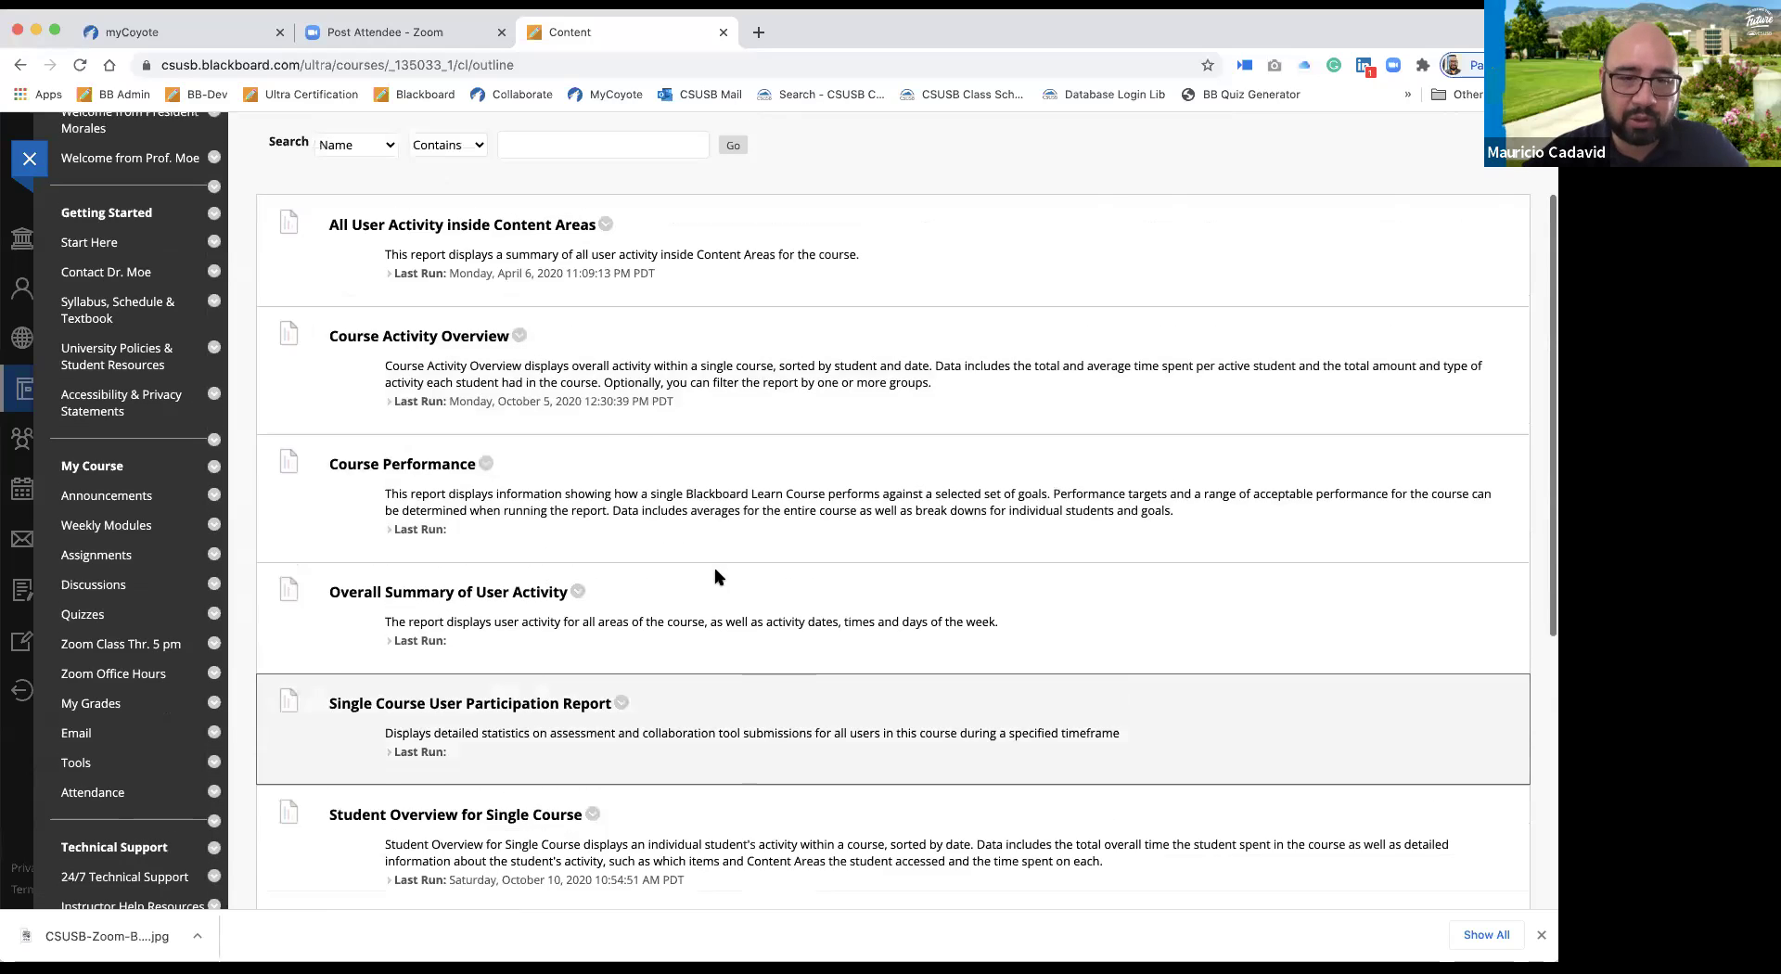
scroll(715, 577, up, 1)
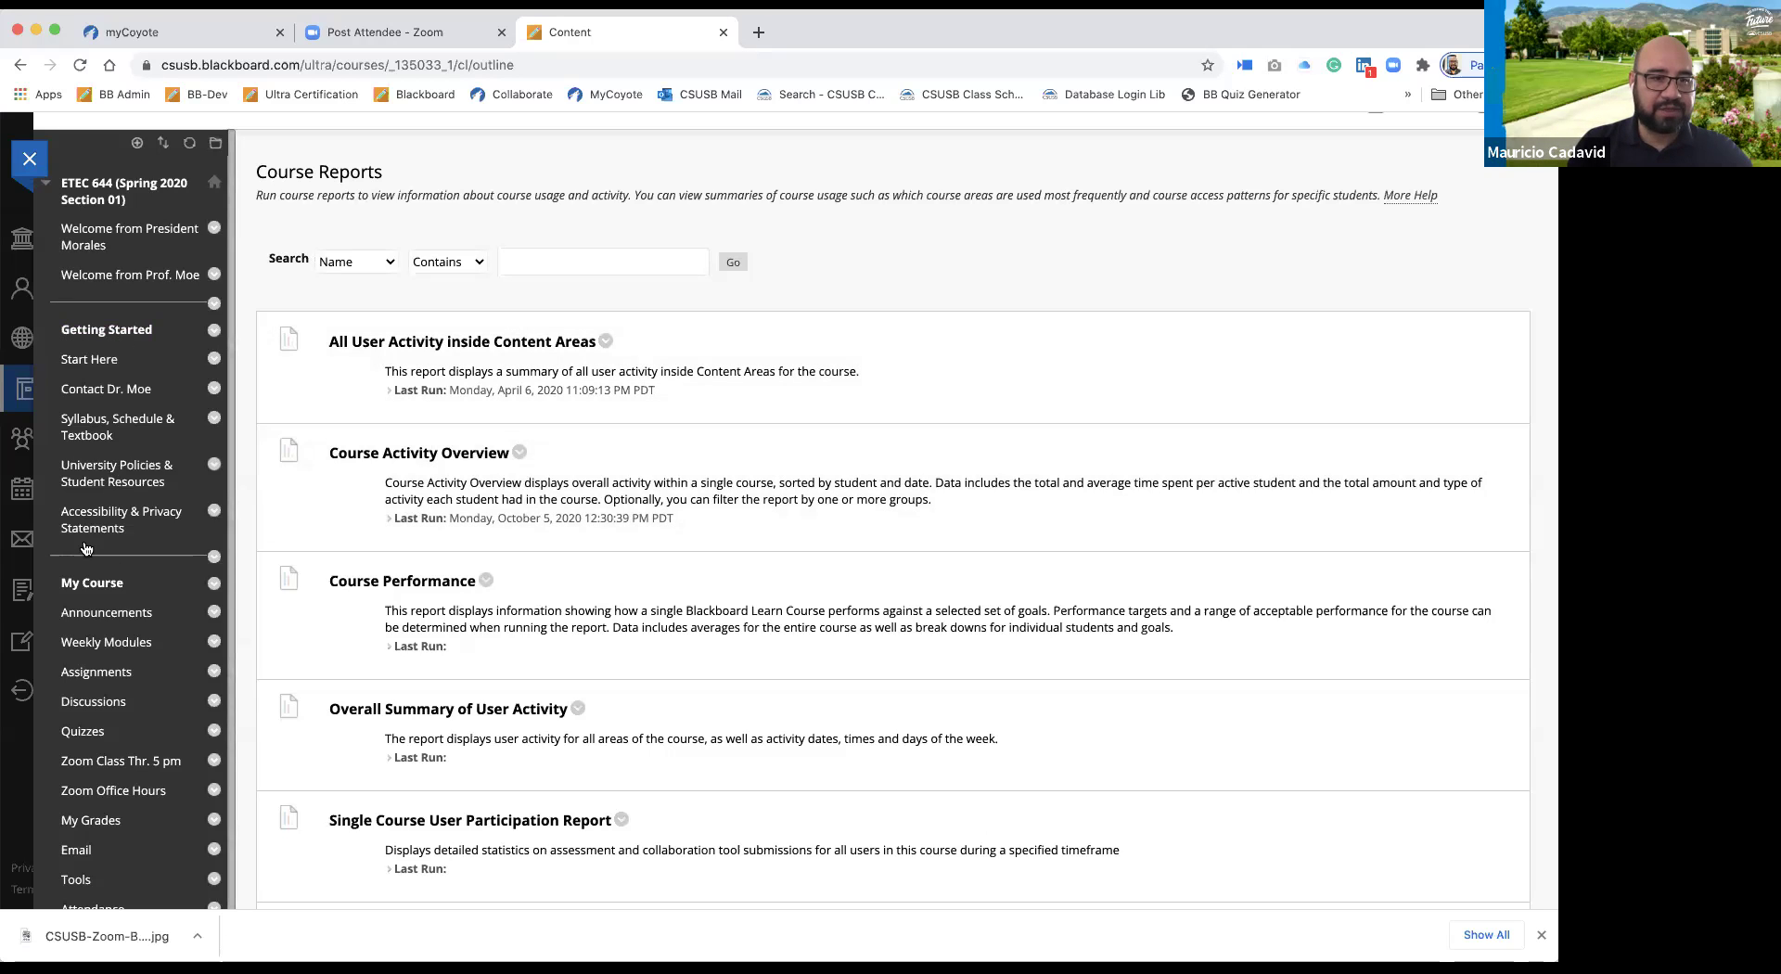
scroll(103, 570, down, 3)
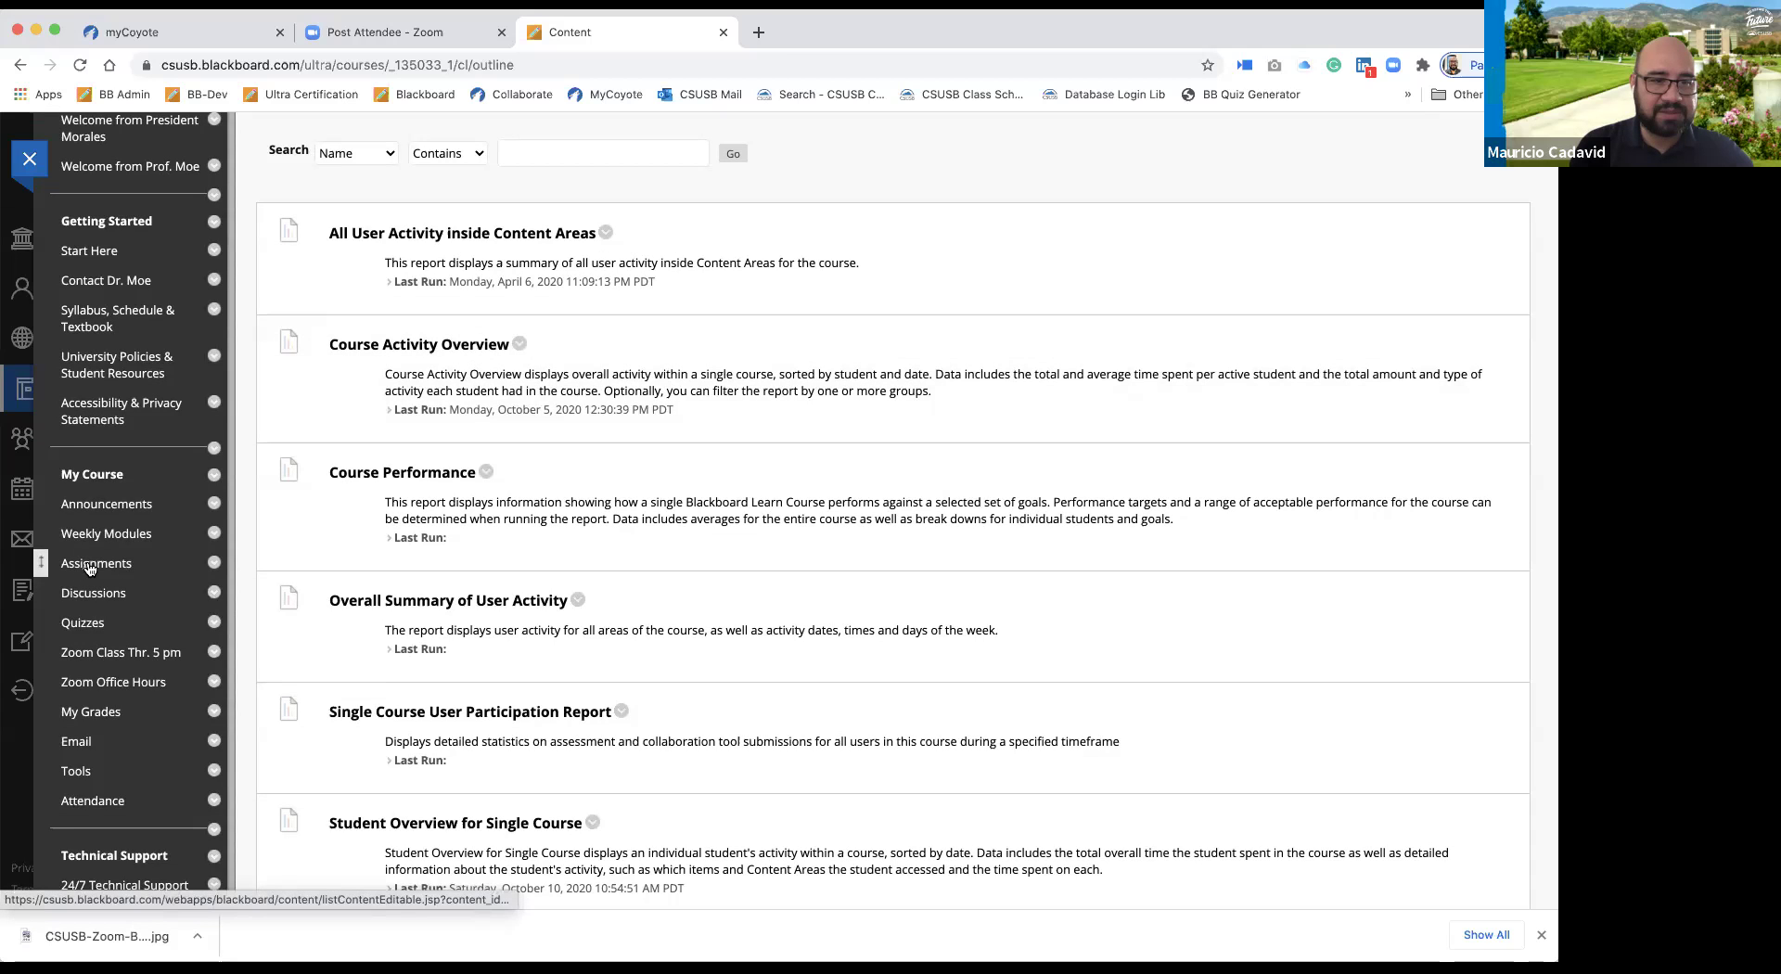
click(90, 566)
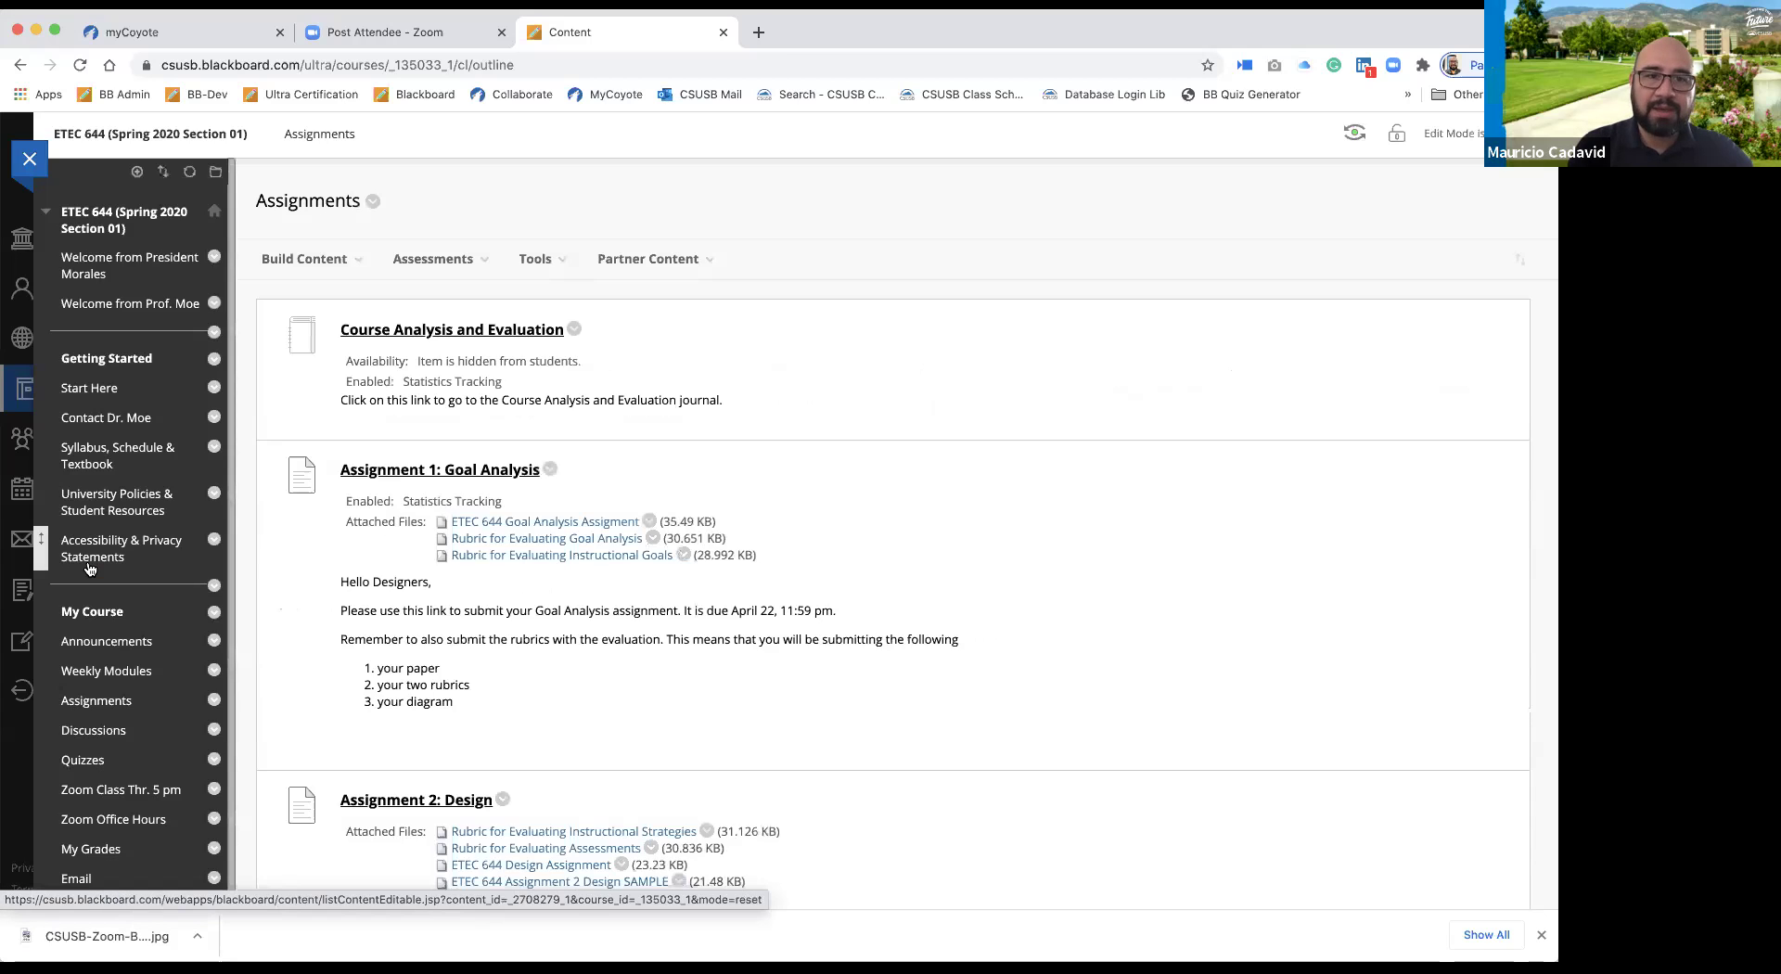
Scroll through the Assignments page with Assignment 1: Goal Analysis and Assignment 2: Design.
scroll(889, 437, down, 5)
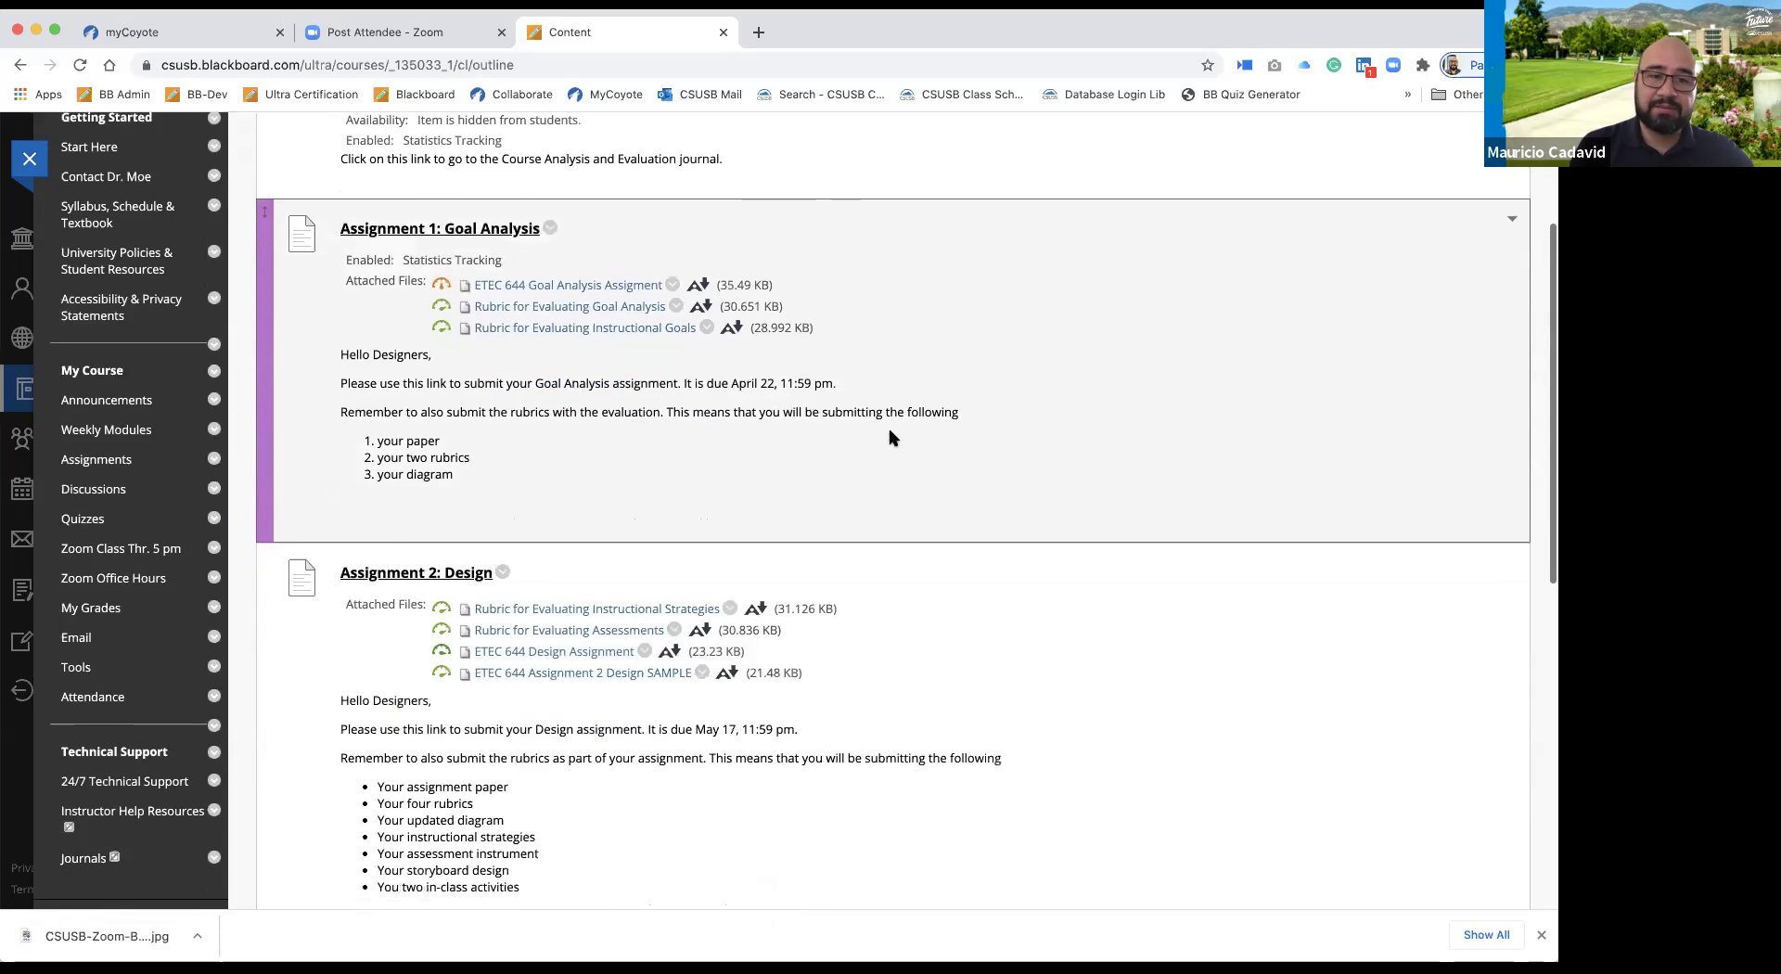
scroll(1109, 554, up, 4)
scroll(1108, 554, down, 7)
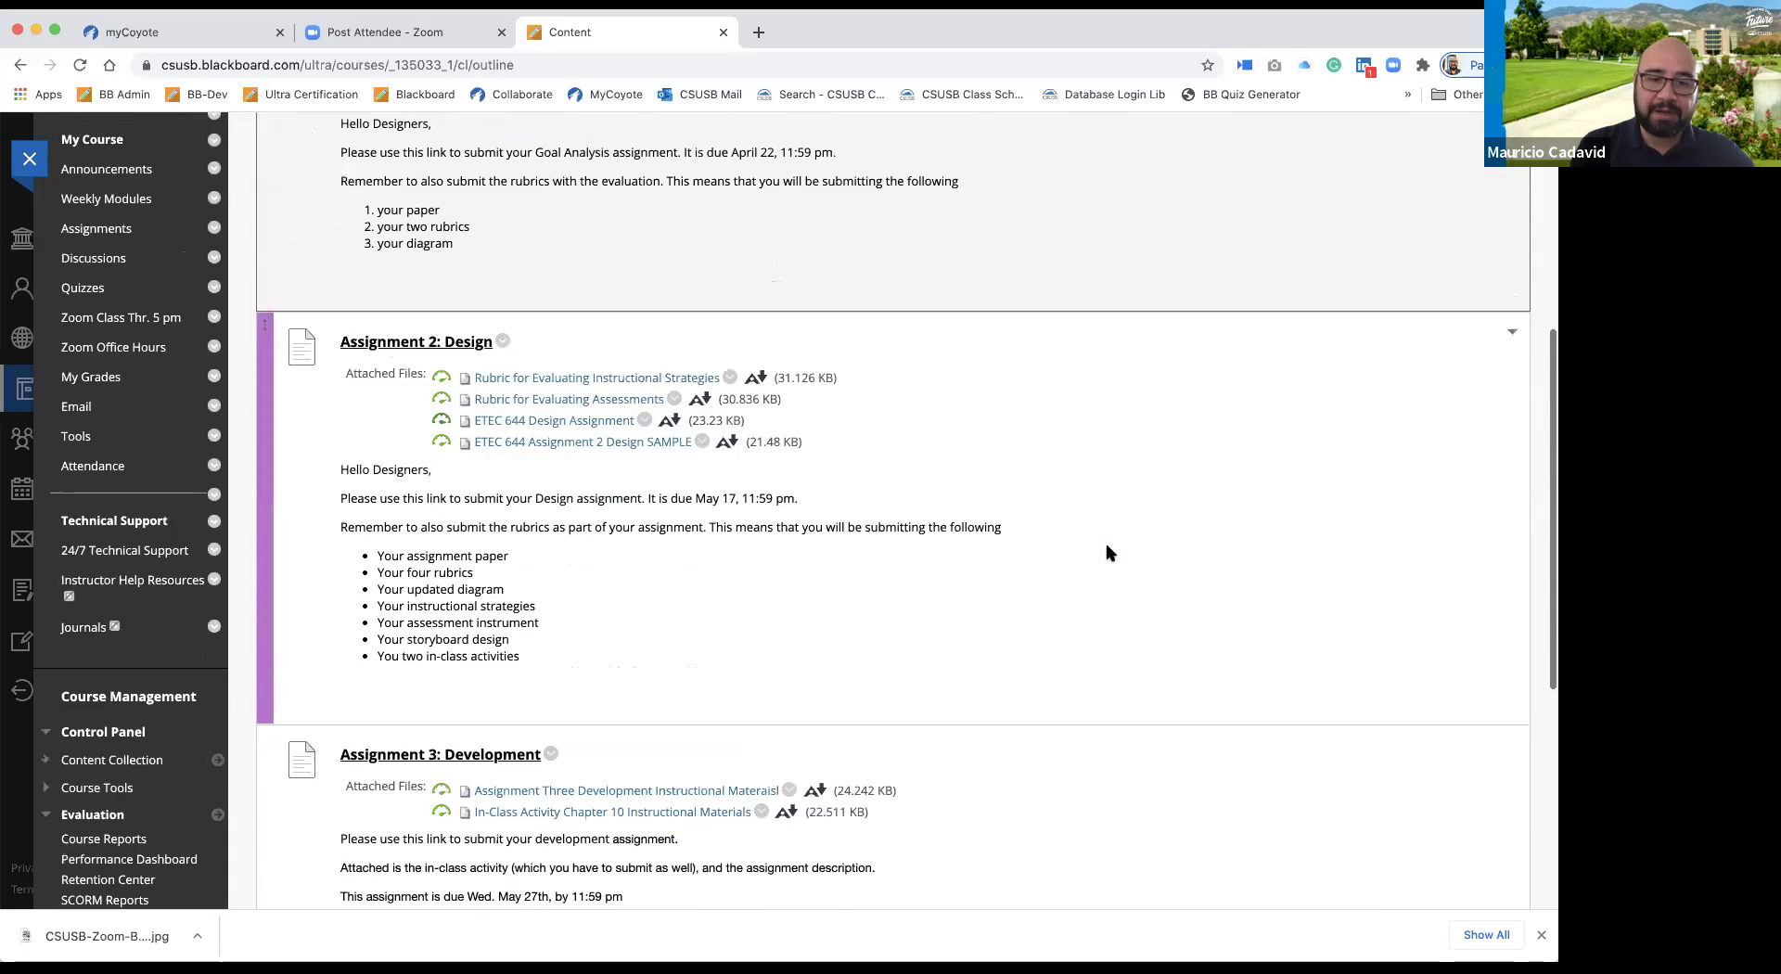
scroll(1108, 553, down, 3)
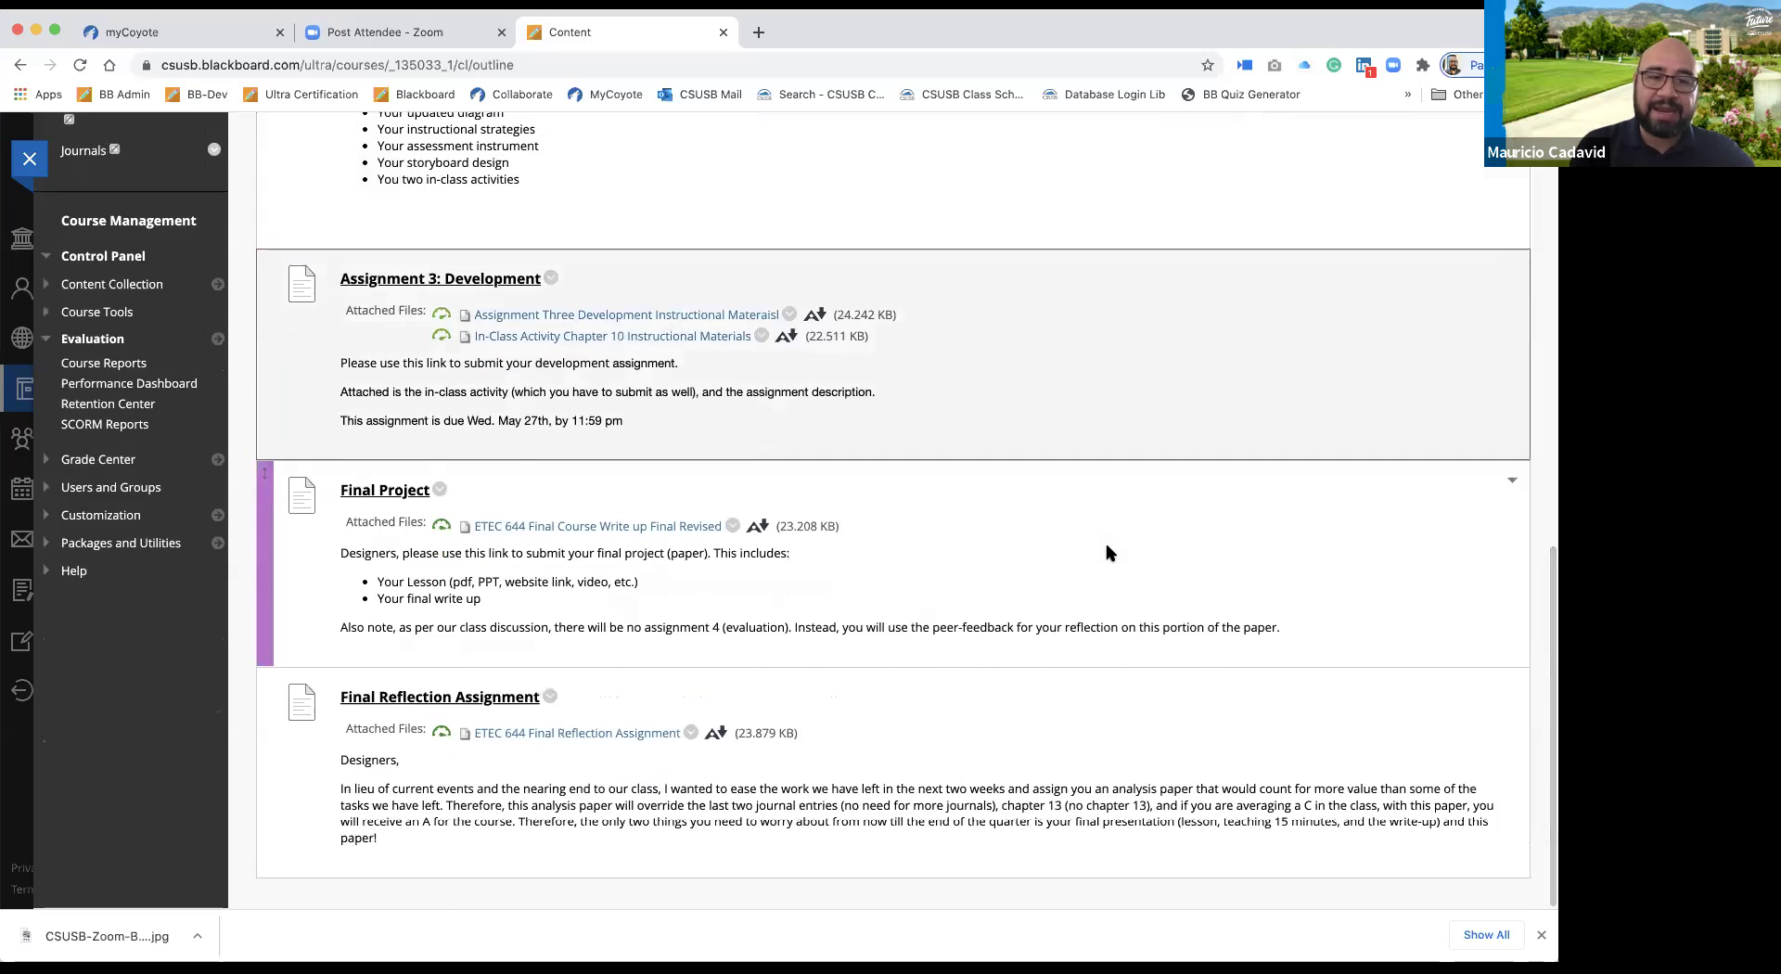
scroll(1108, 554, up, 20)
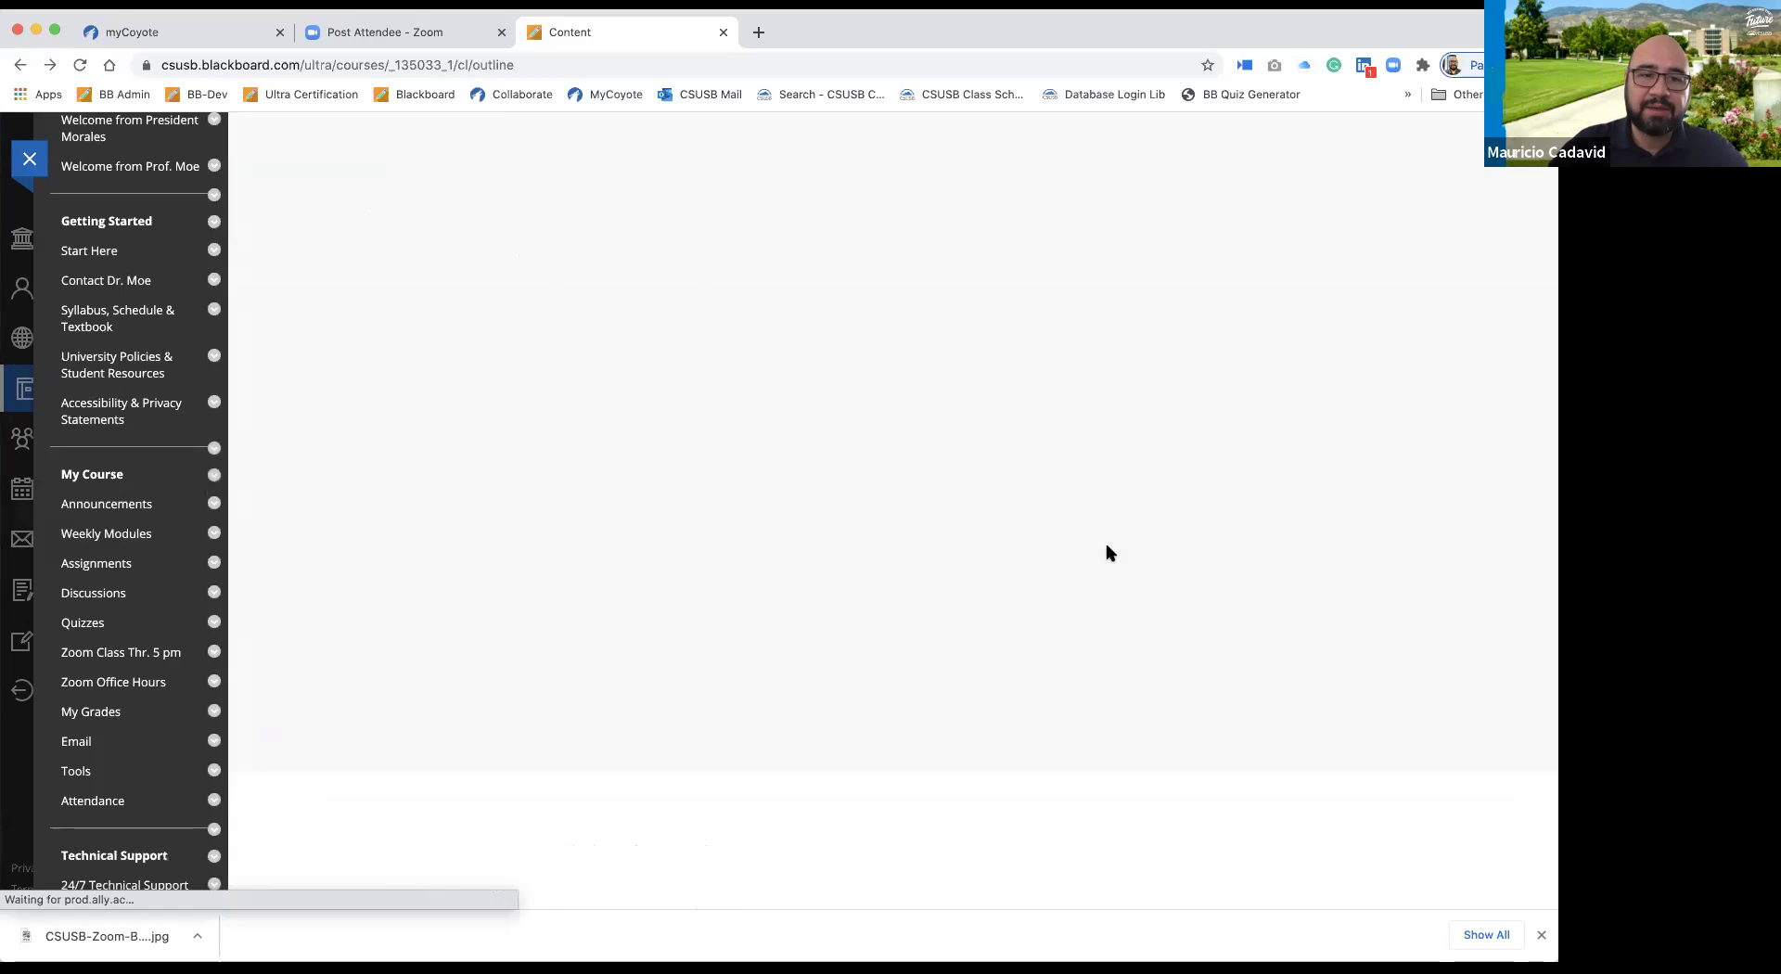
Run All User Activity inside Content Areas to reach its PDF form for 10/11/2020–10/12/2020.
click(606, 232)
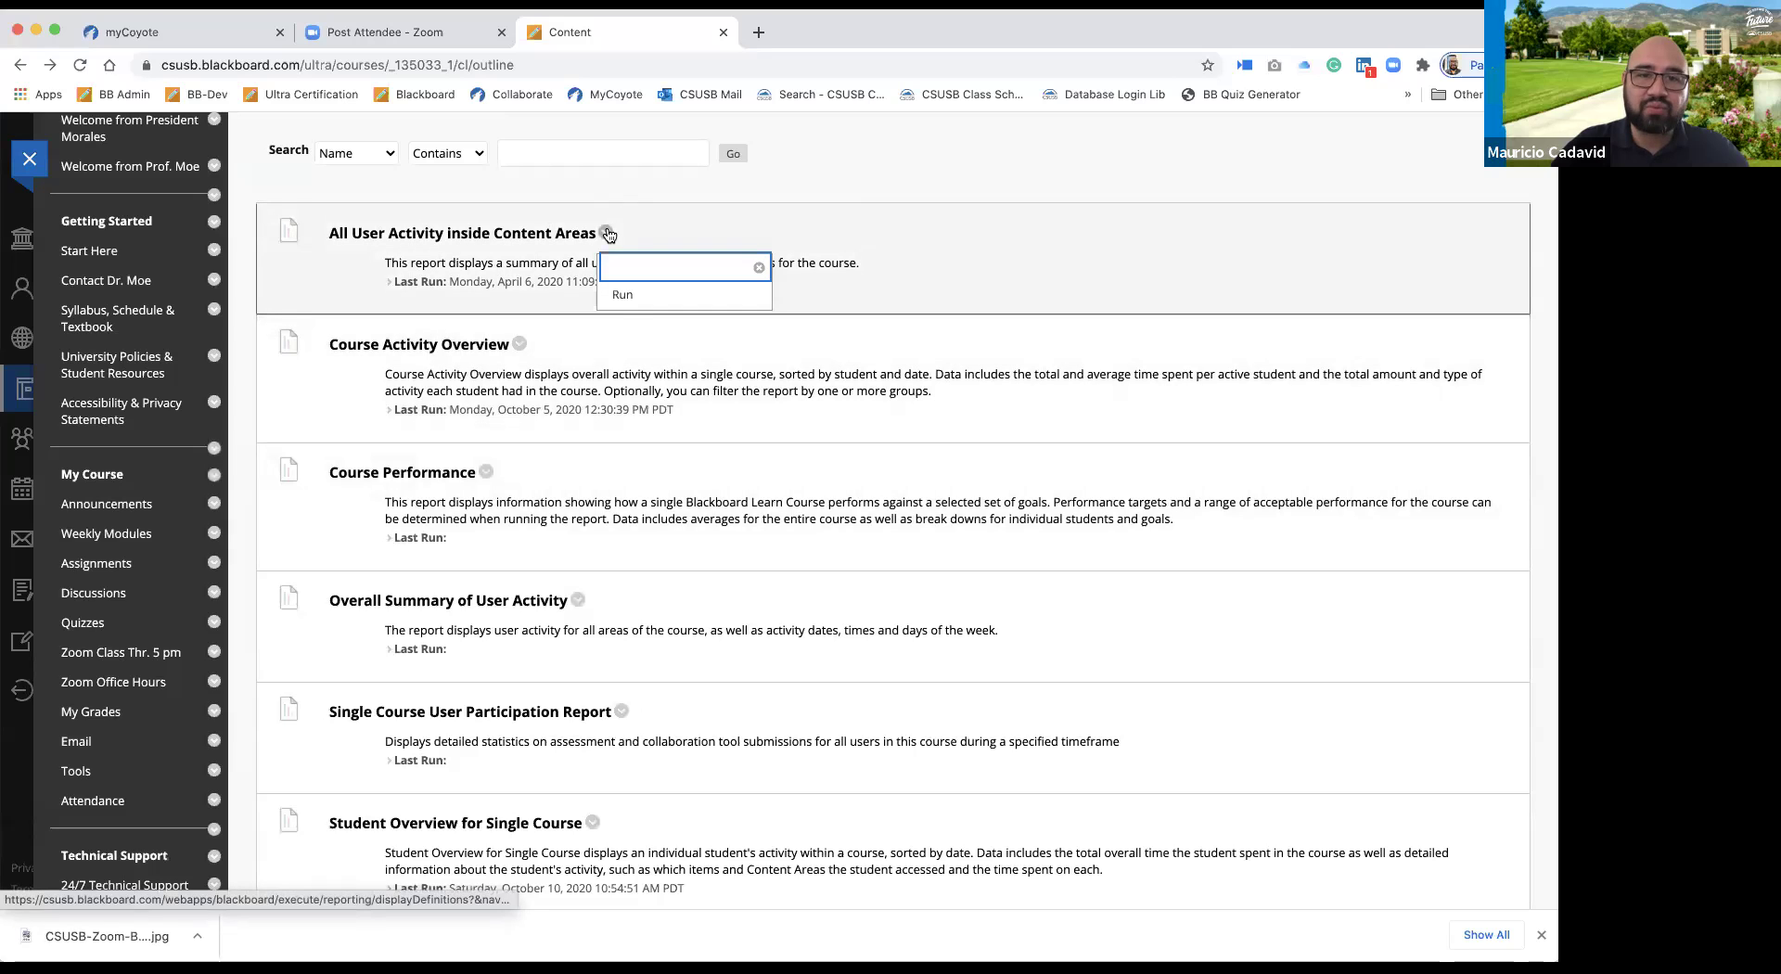
click(623, 295)
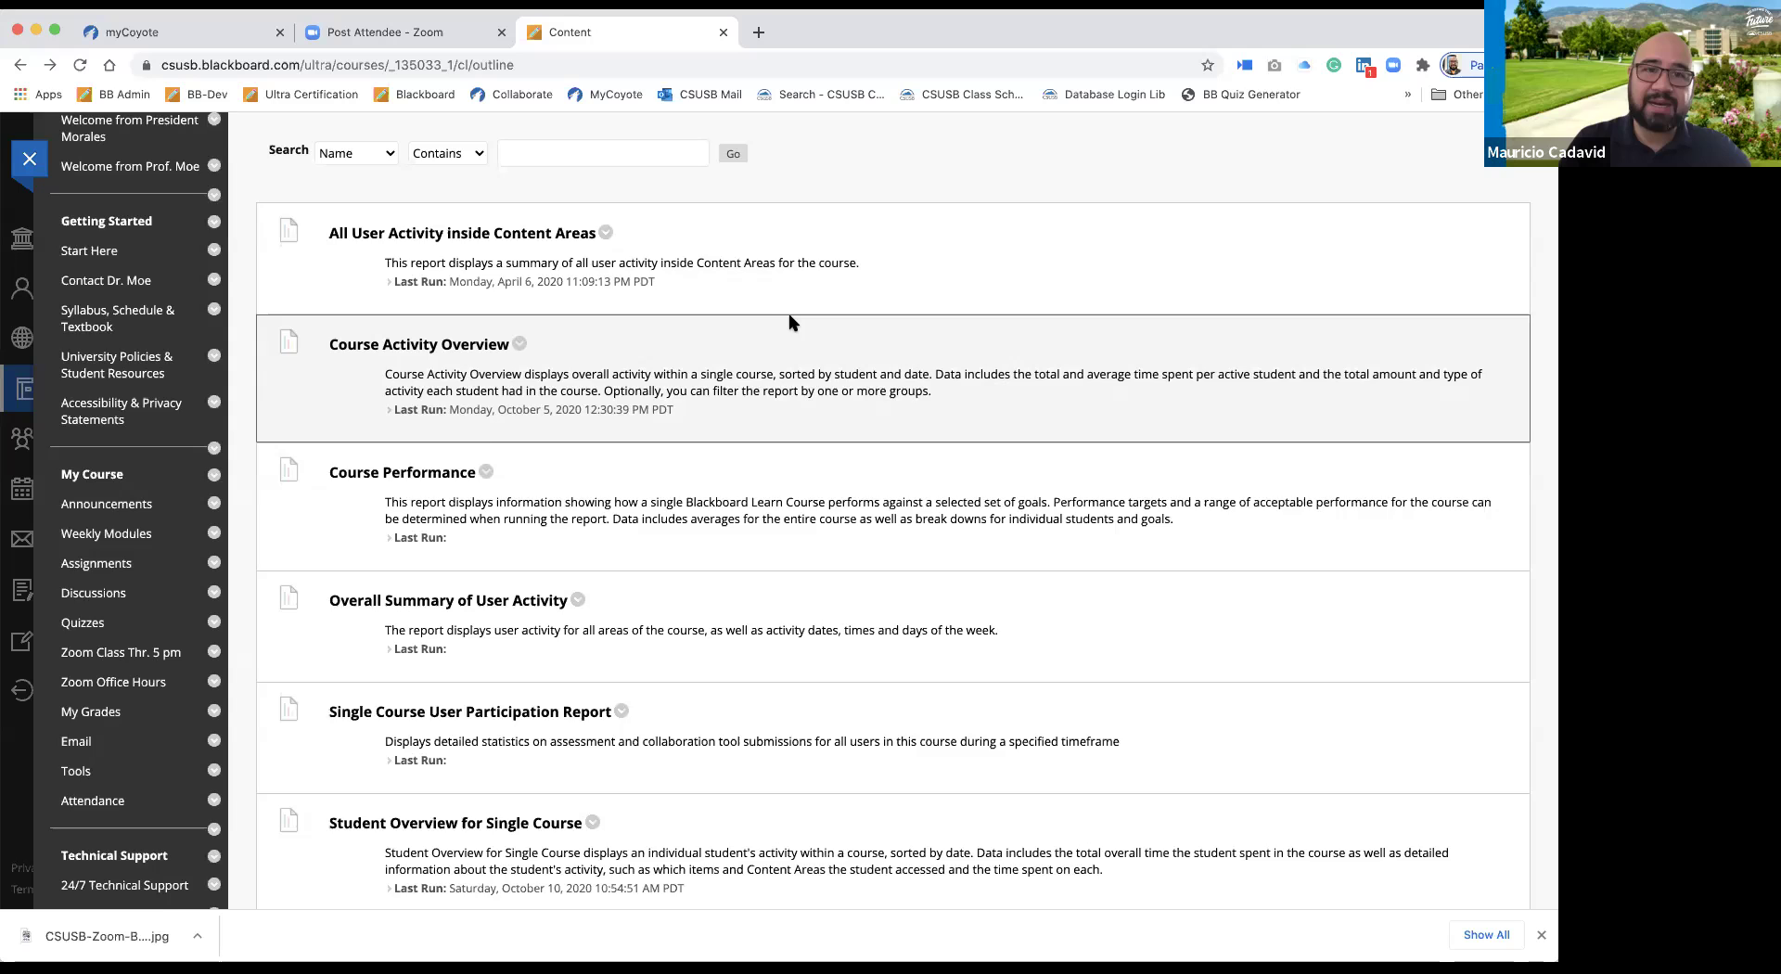
scroll(790, 322, up, 3)
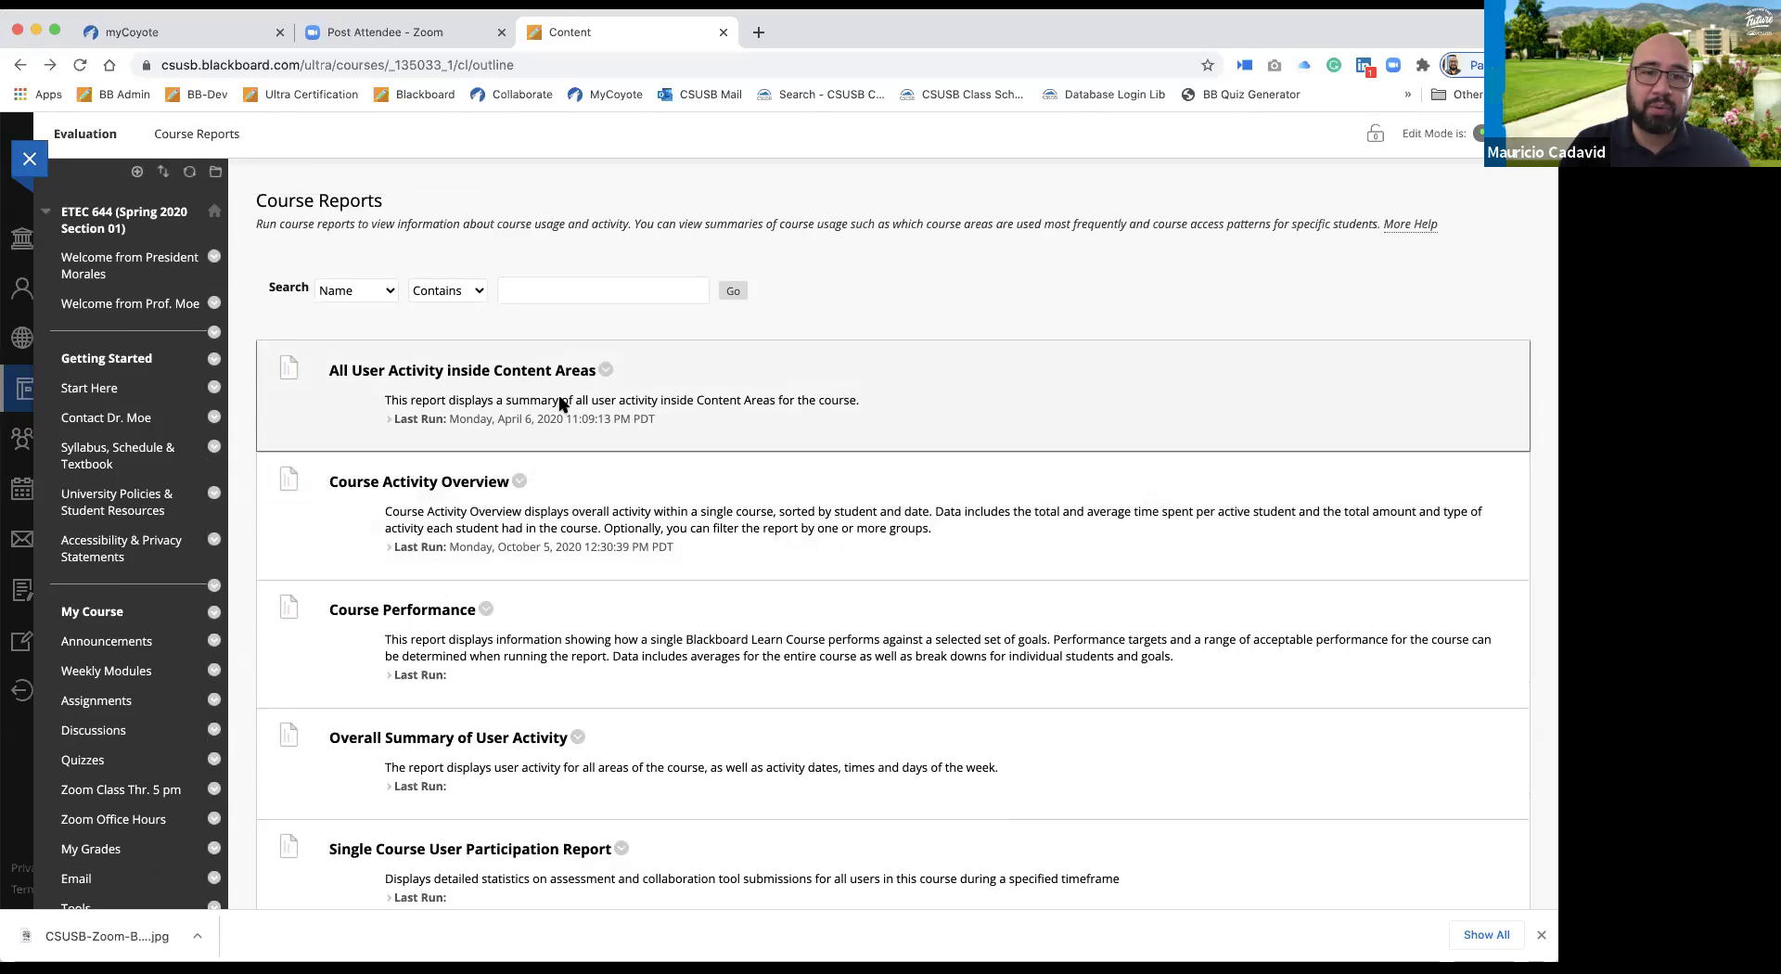
click(587, 399)
Select a single student in the Select Users list for the activity report.
scroll(1013, 490, down, 5)
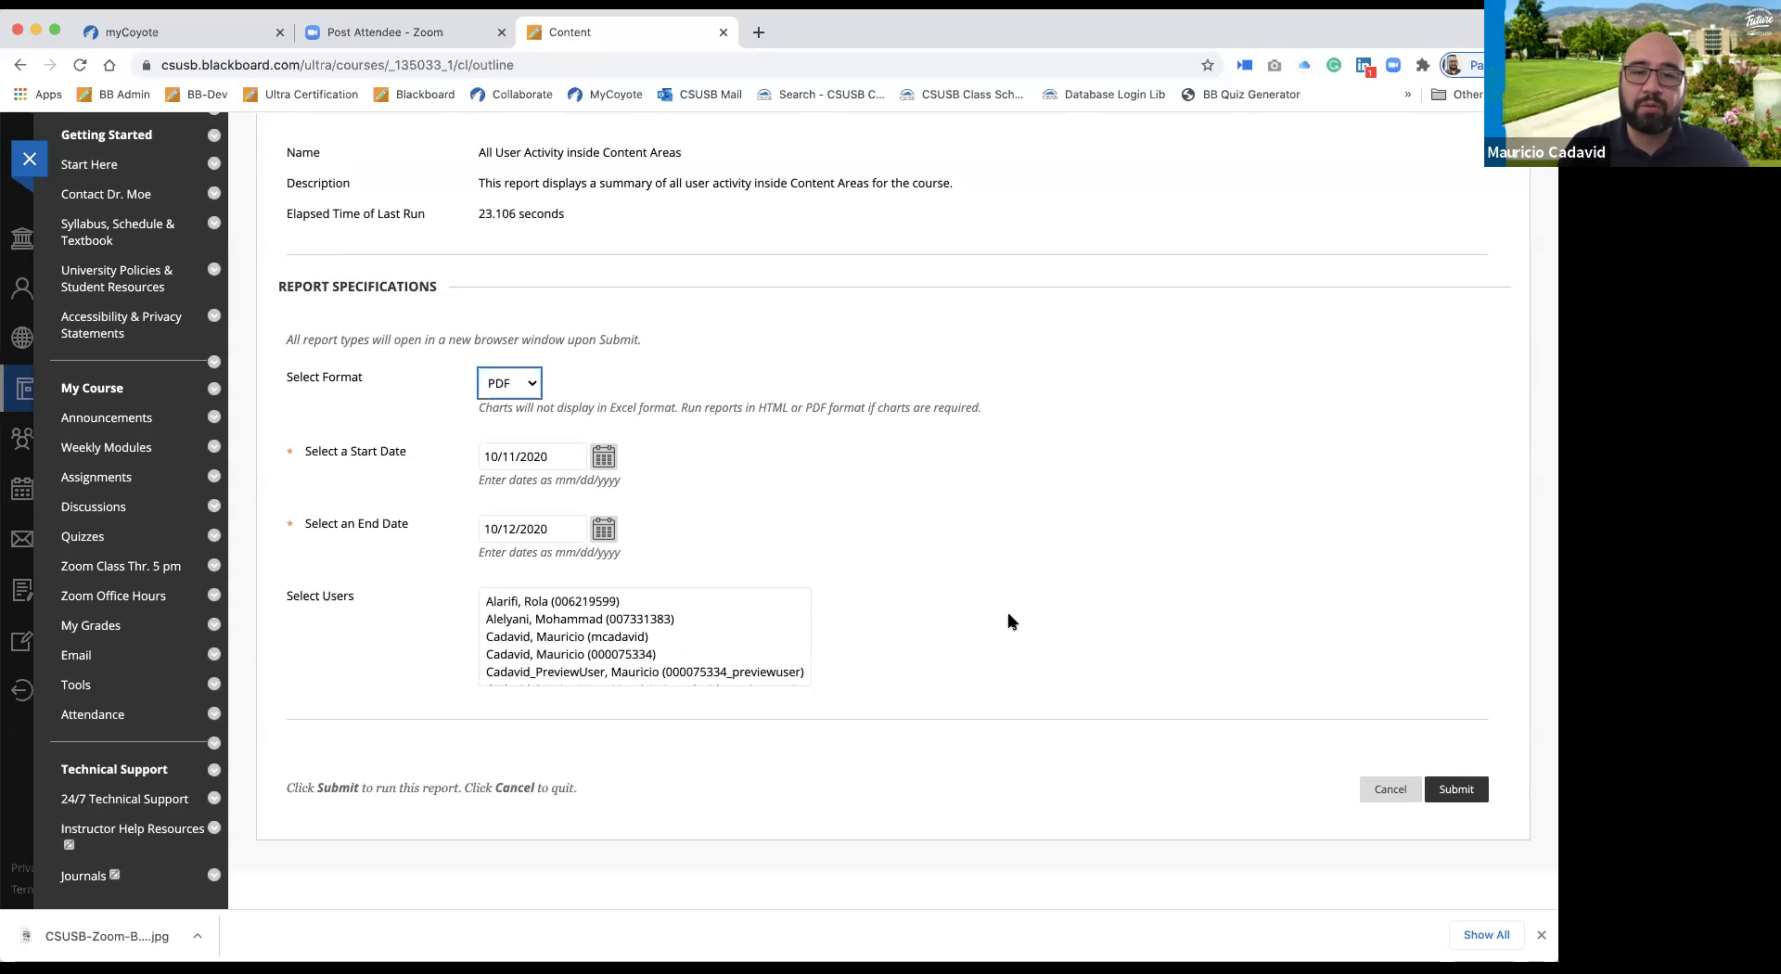
scroll(1011, 620, down, 1)
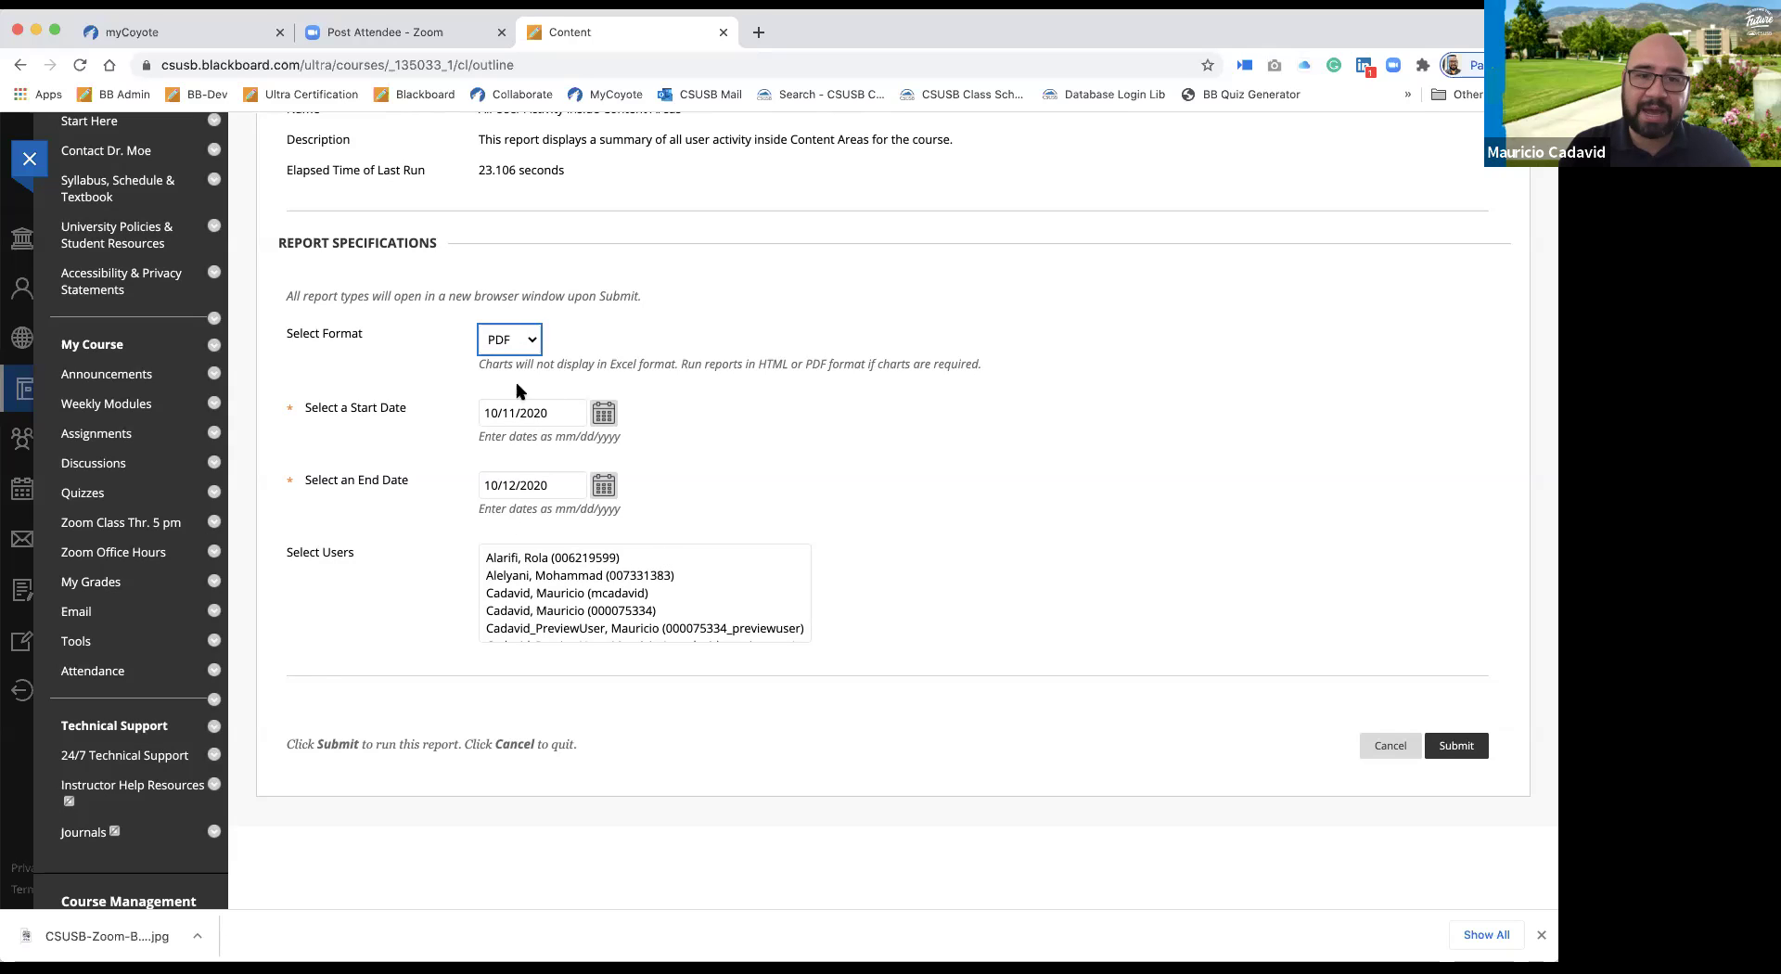
scroll(739, 571, down, 5)
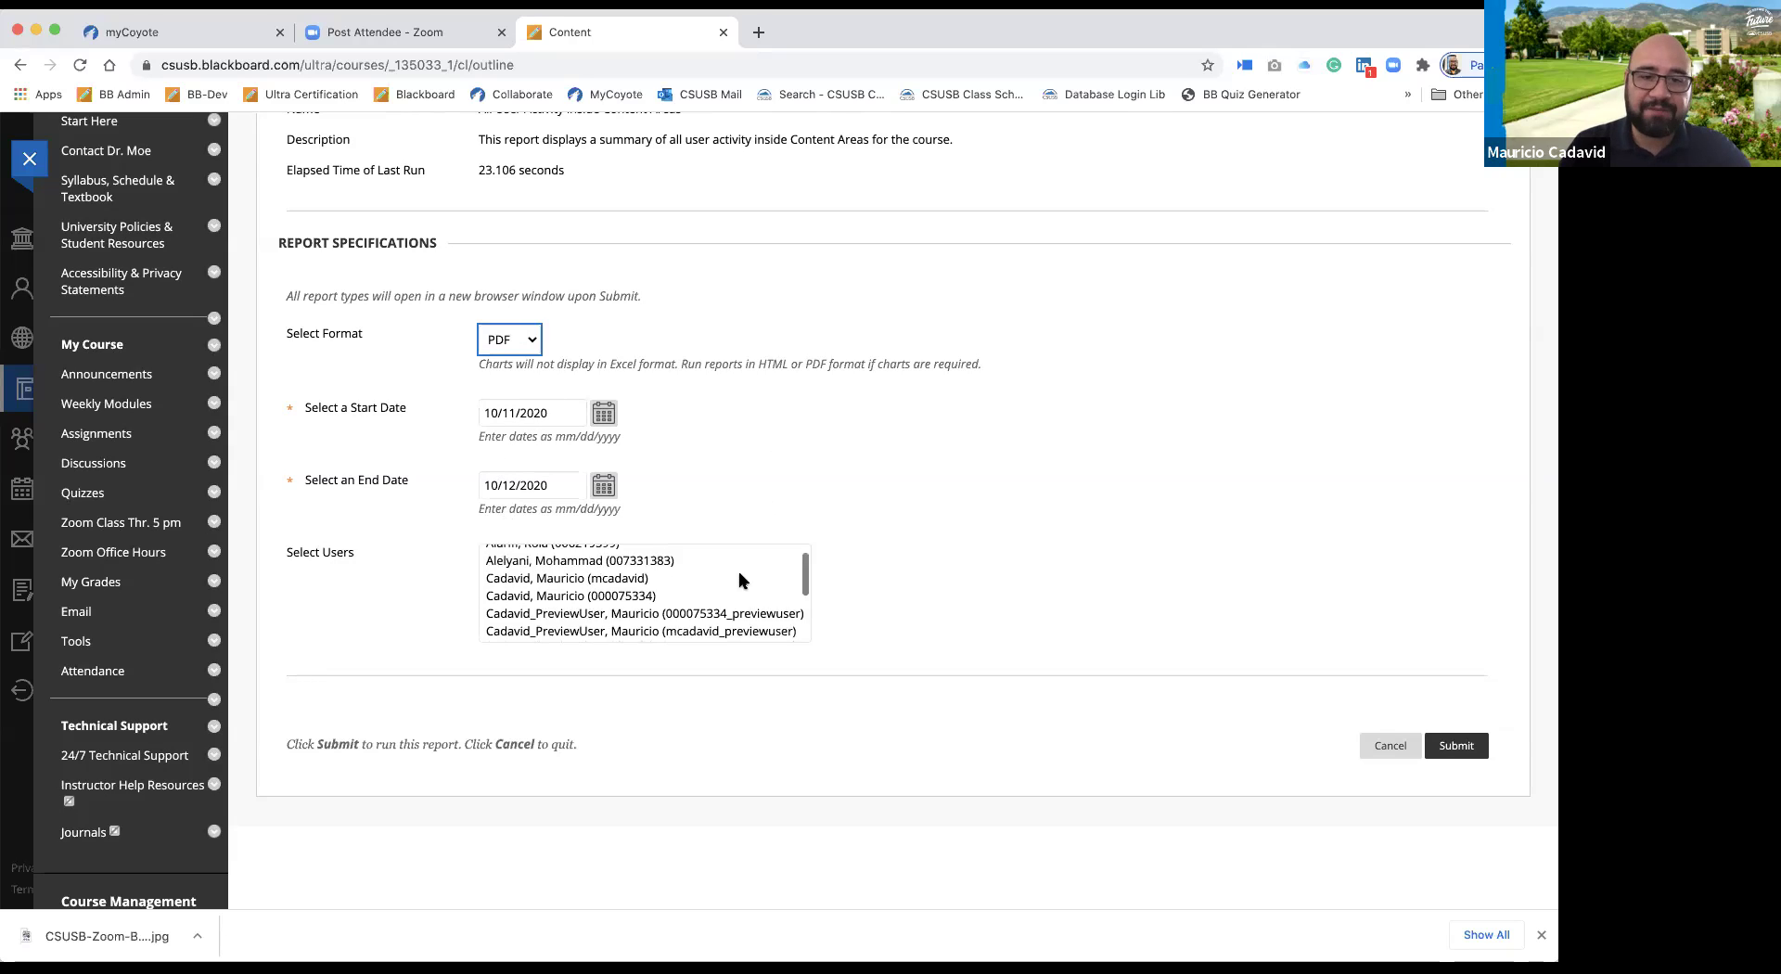
click(587, 594)
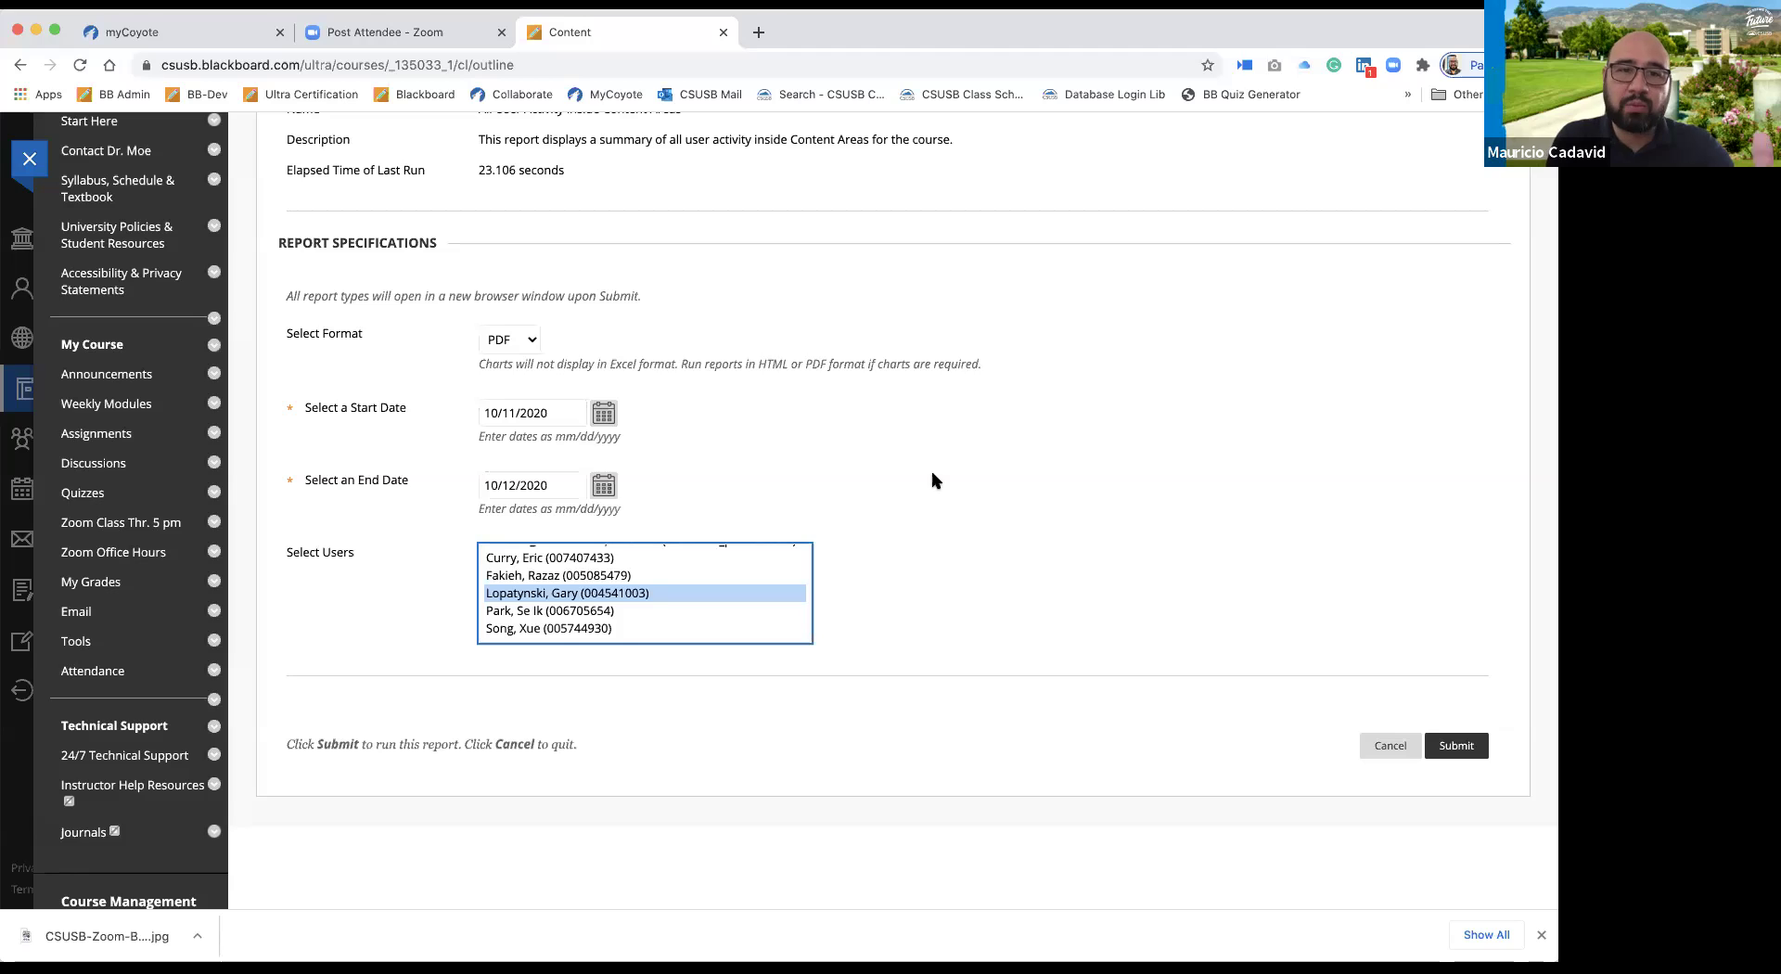
Set the report start date to April 1, 2020 using the calendar.
click(603, 413)
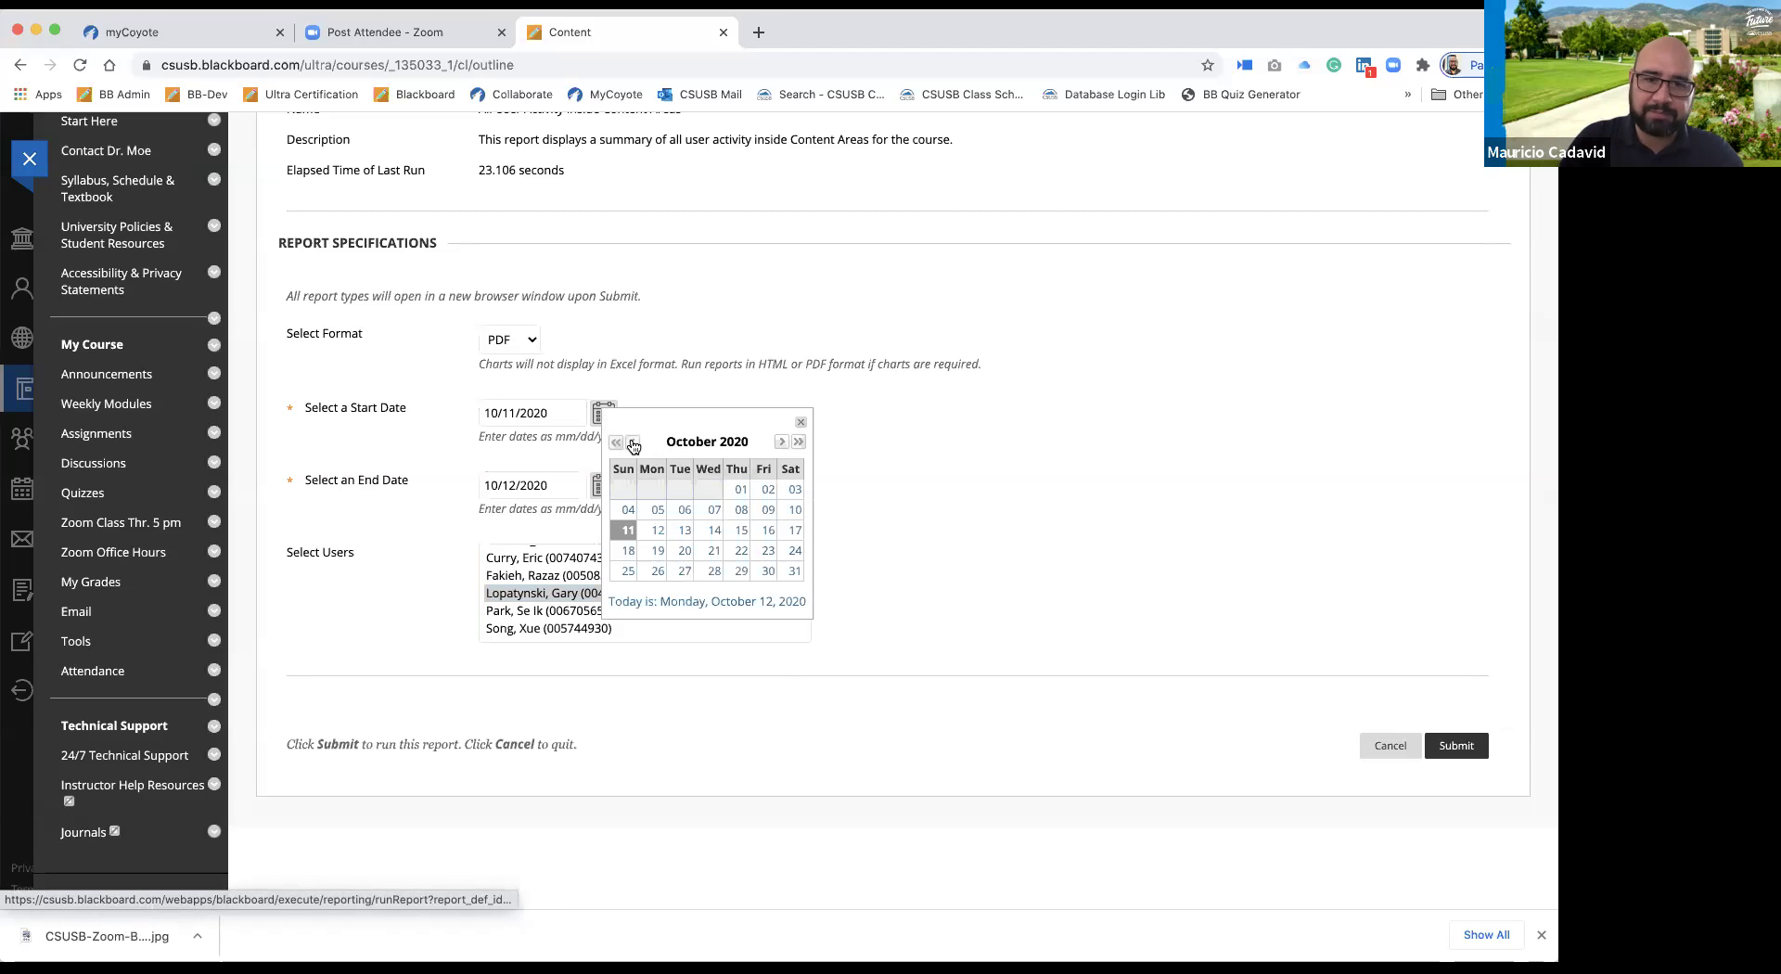
click(632, 441)
click(632, 441)
click(631, 442)
click(632, 443)
click(633, 445)
click(634, 446)
click(633, 447)
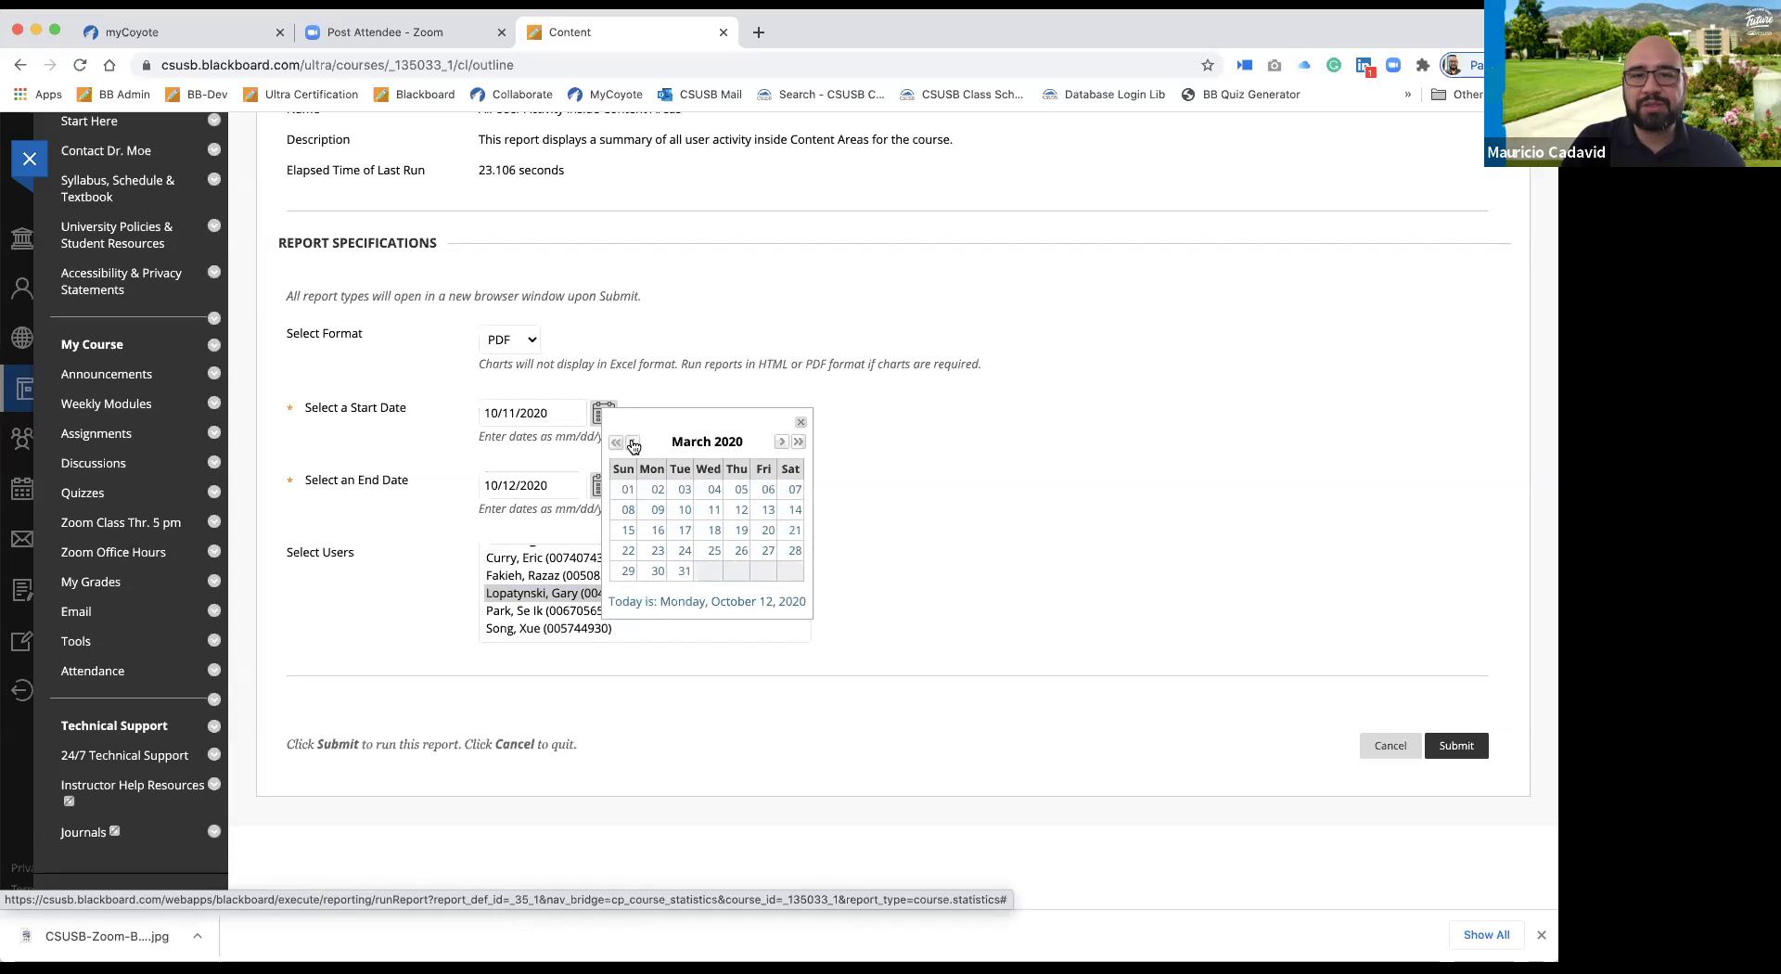
click(781, 443)
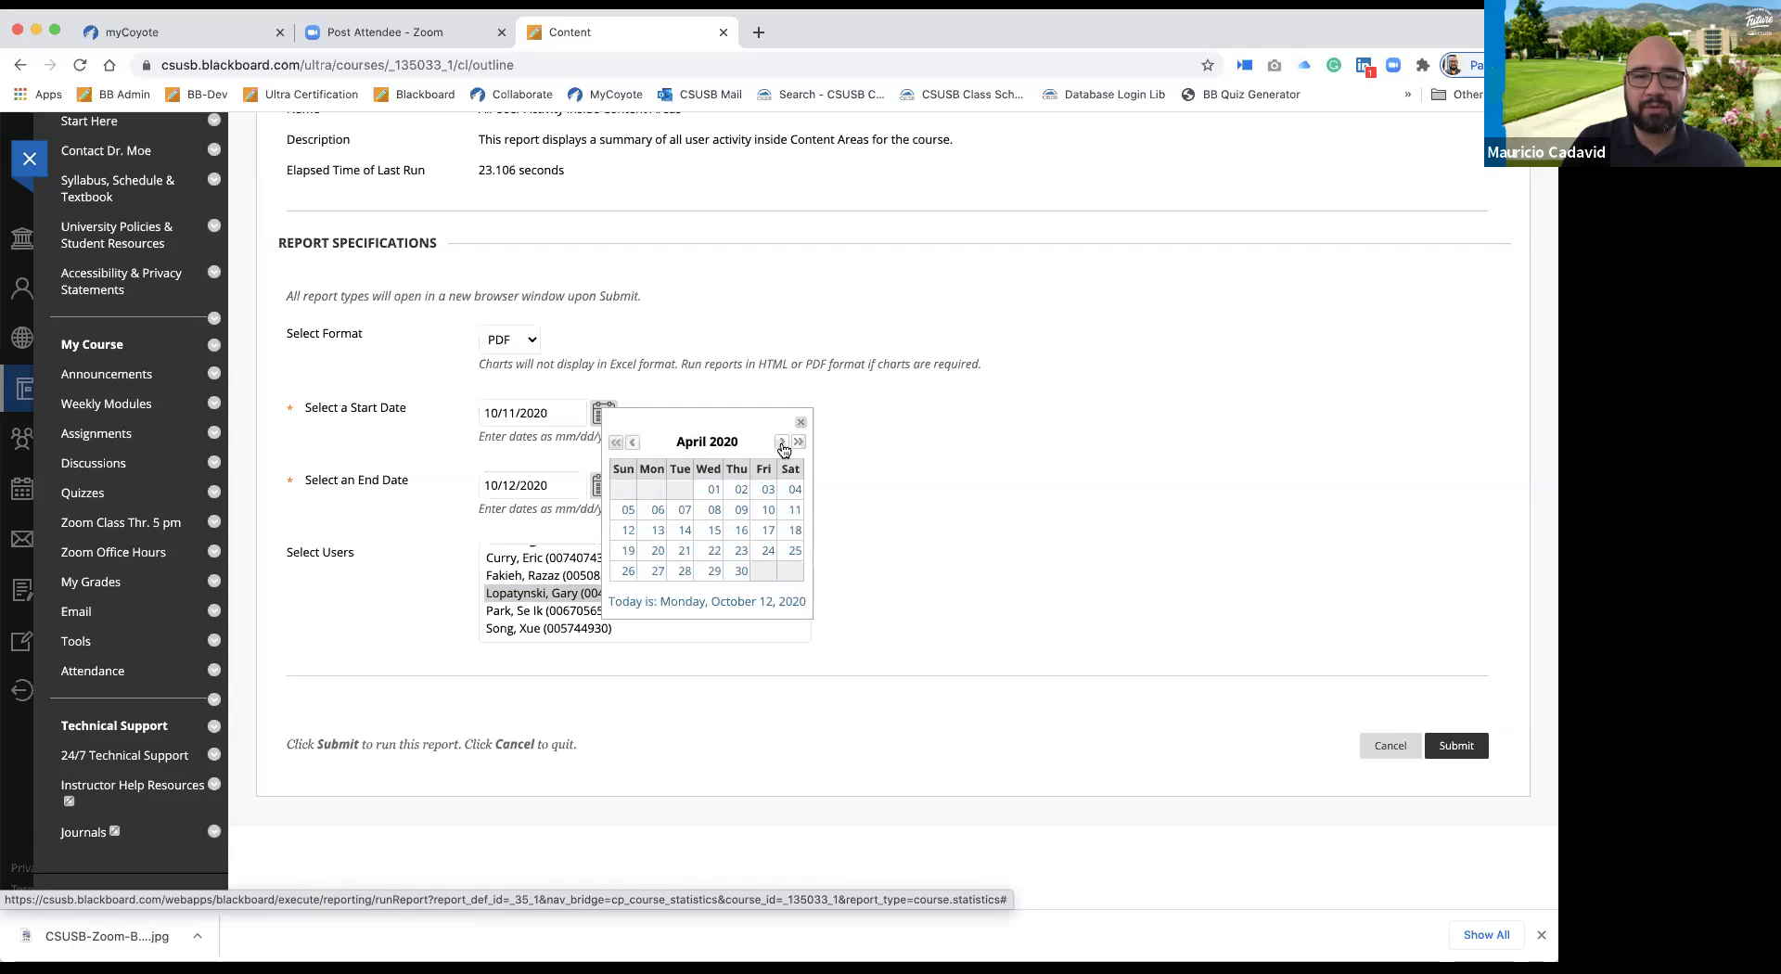
click(710, 492)
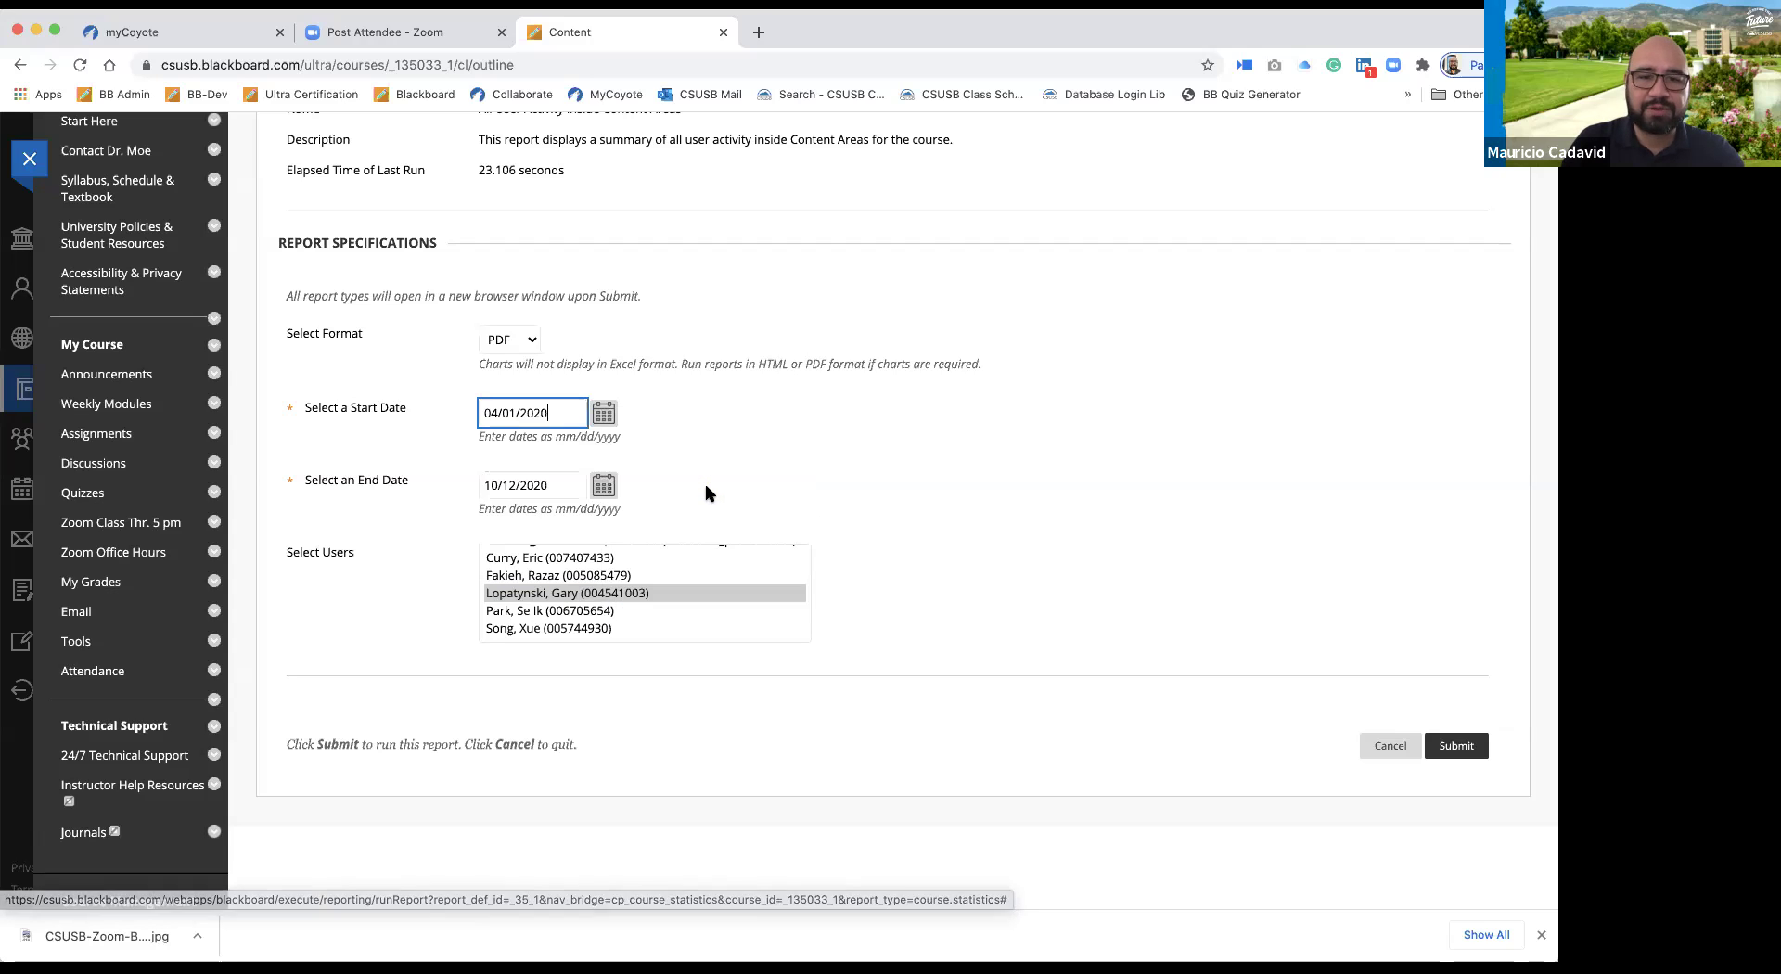
Set the end date to April 30, 2020, keep the student selected, and submit.
click(598, 484)
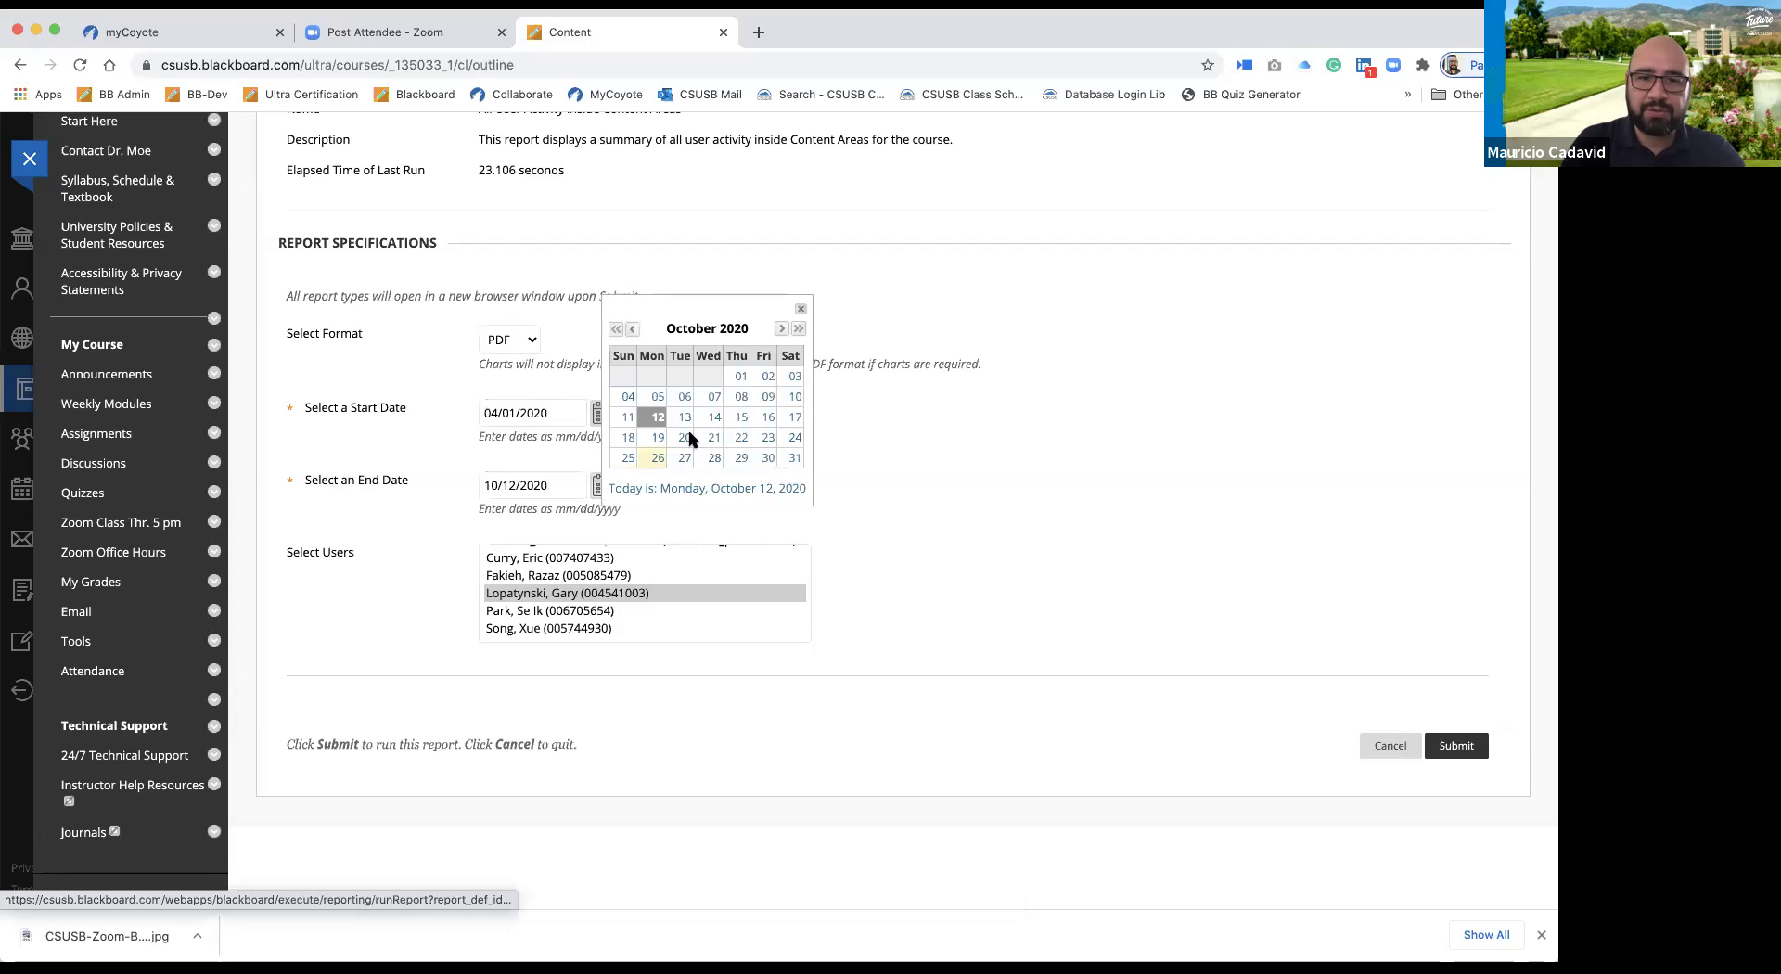
click(634, 330)
click(633, 329)
click(633, 330)
click(634, 329)
click(633, 329)
click(633, 329)
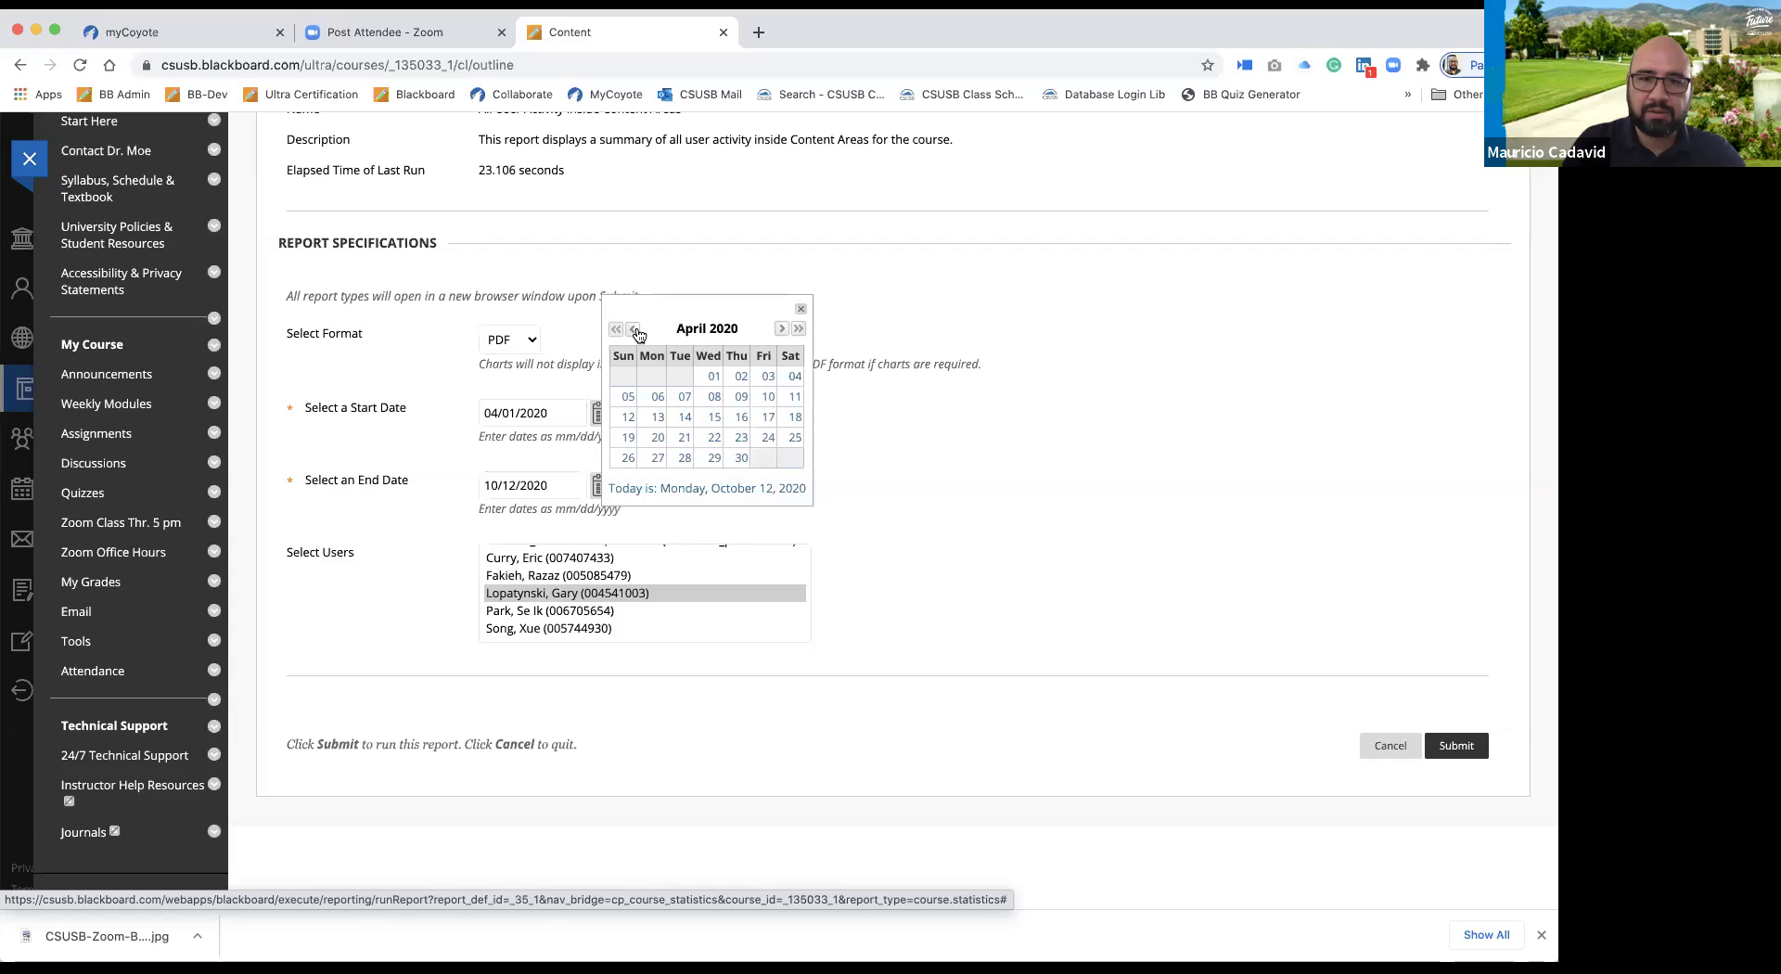
click(741, 459)
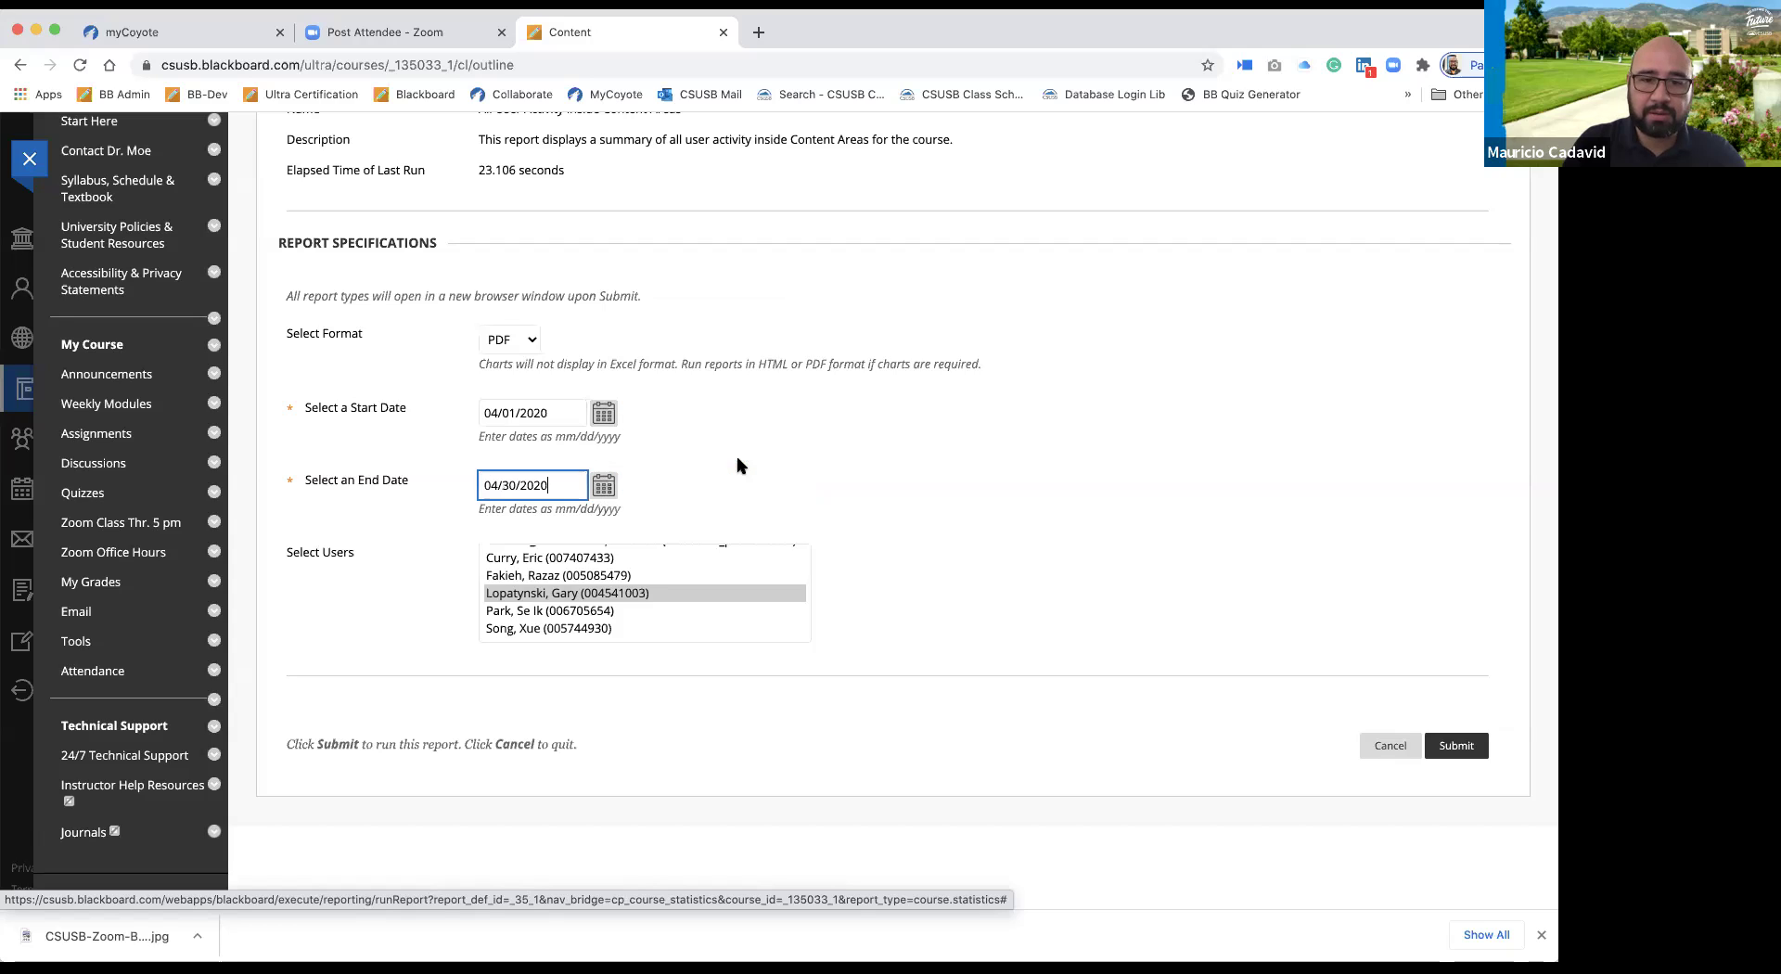
click(543, 596)
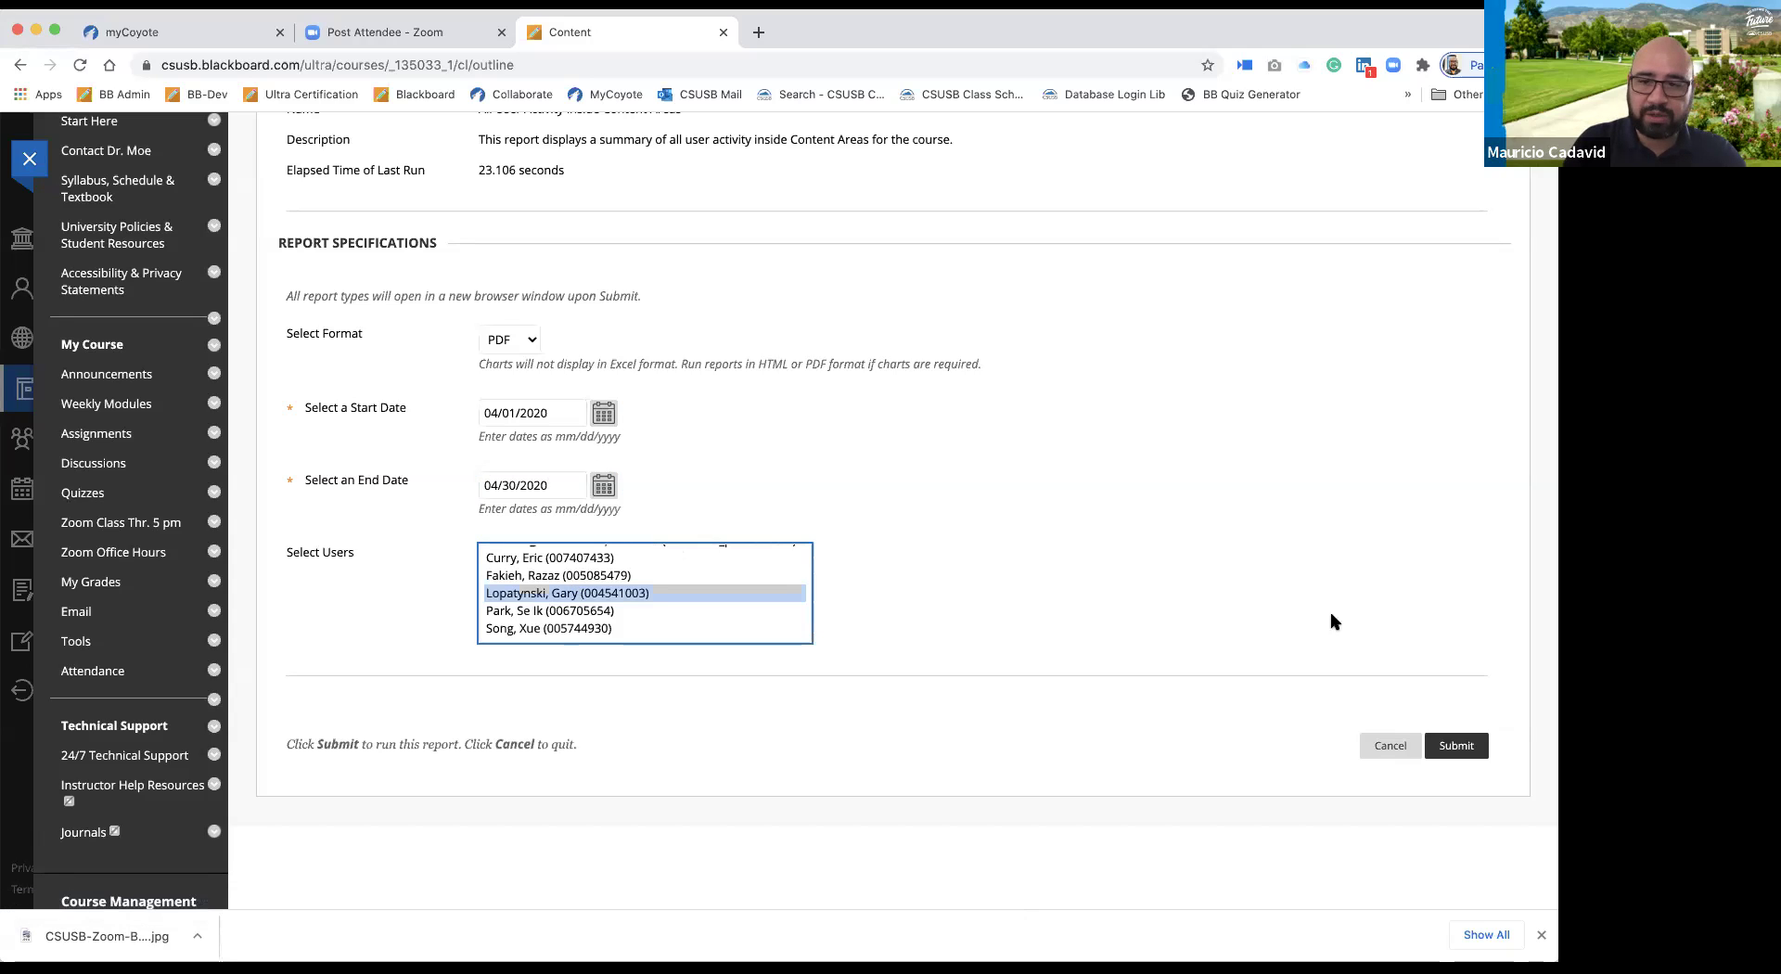
click(1455, 747)
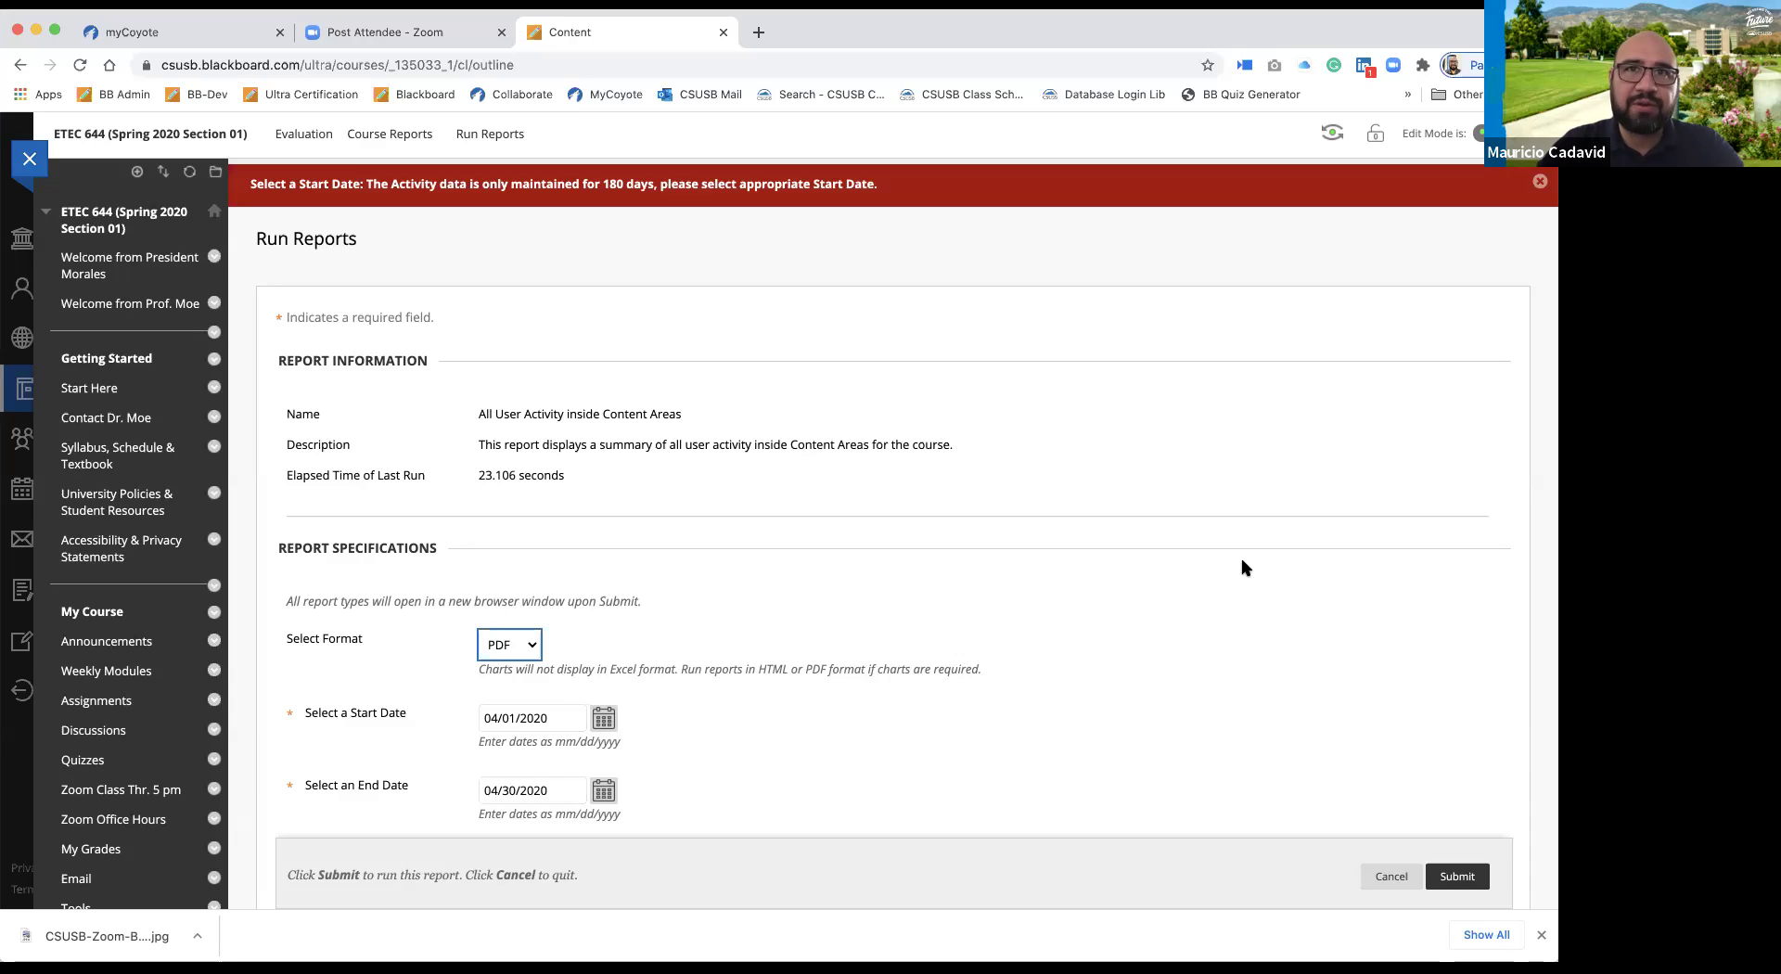
Dismiss the 180-day start-date warning and cancel the All User Activity report.
click(1381, 358)
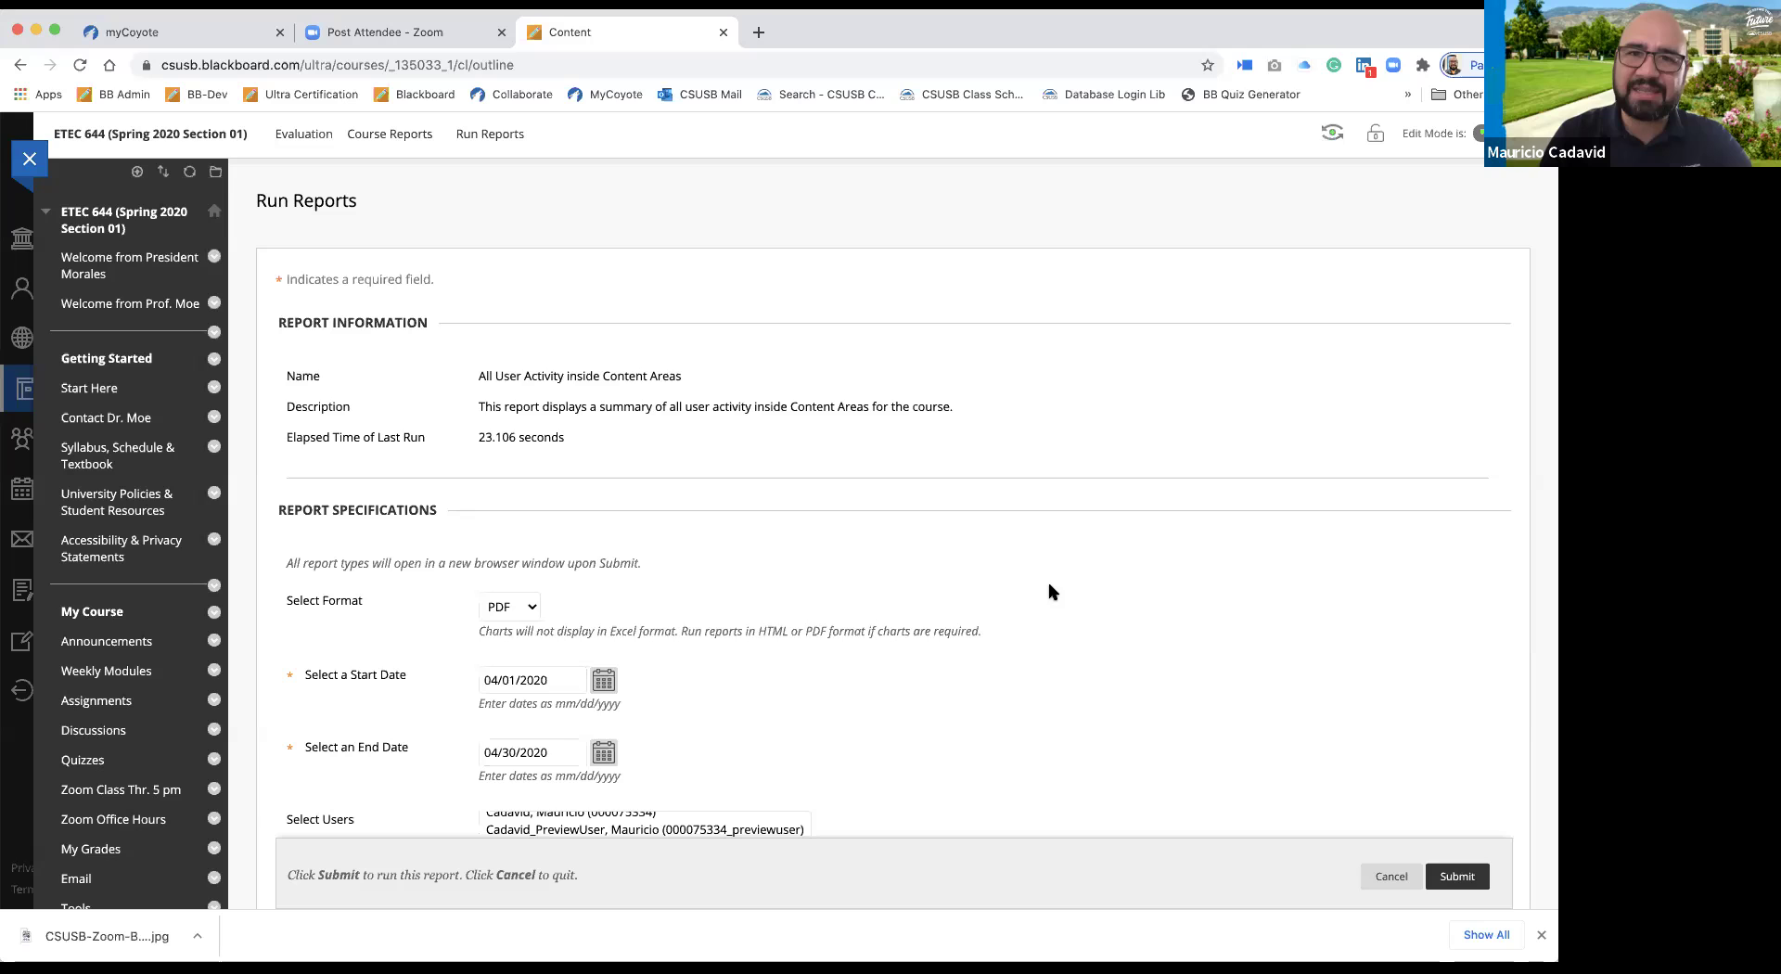
click(1391, 877)
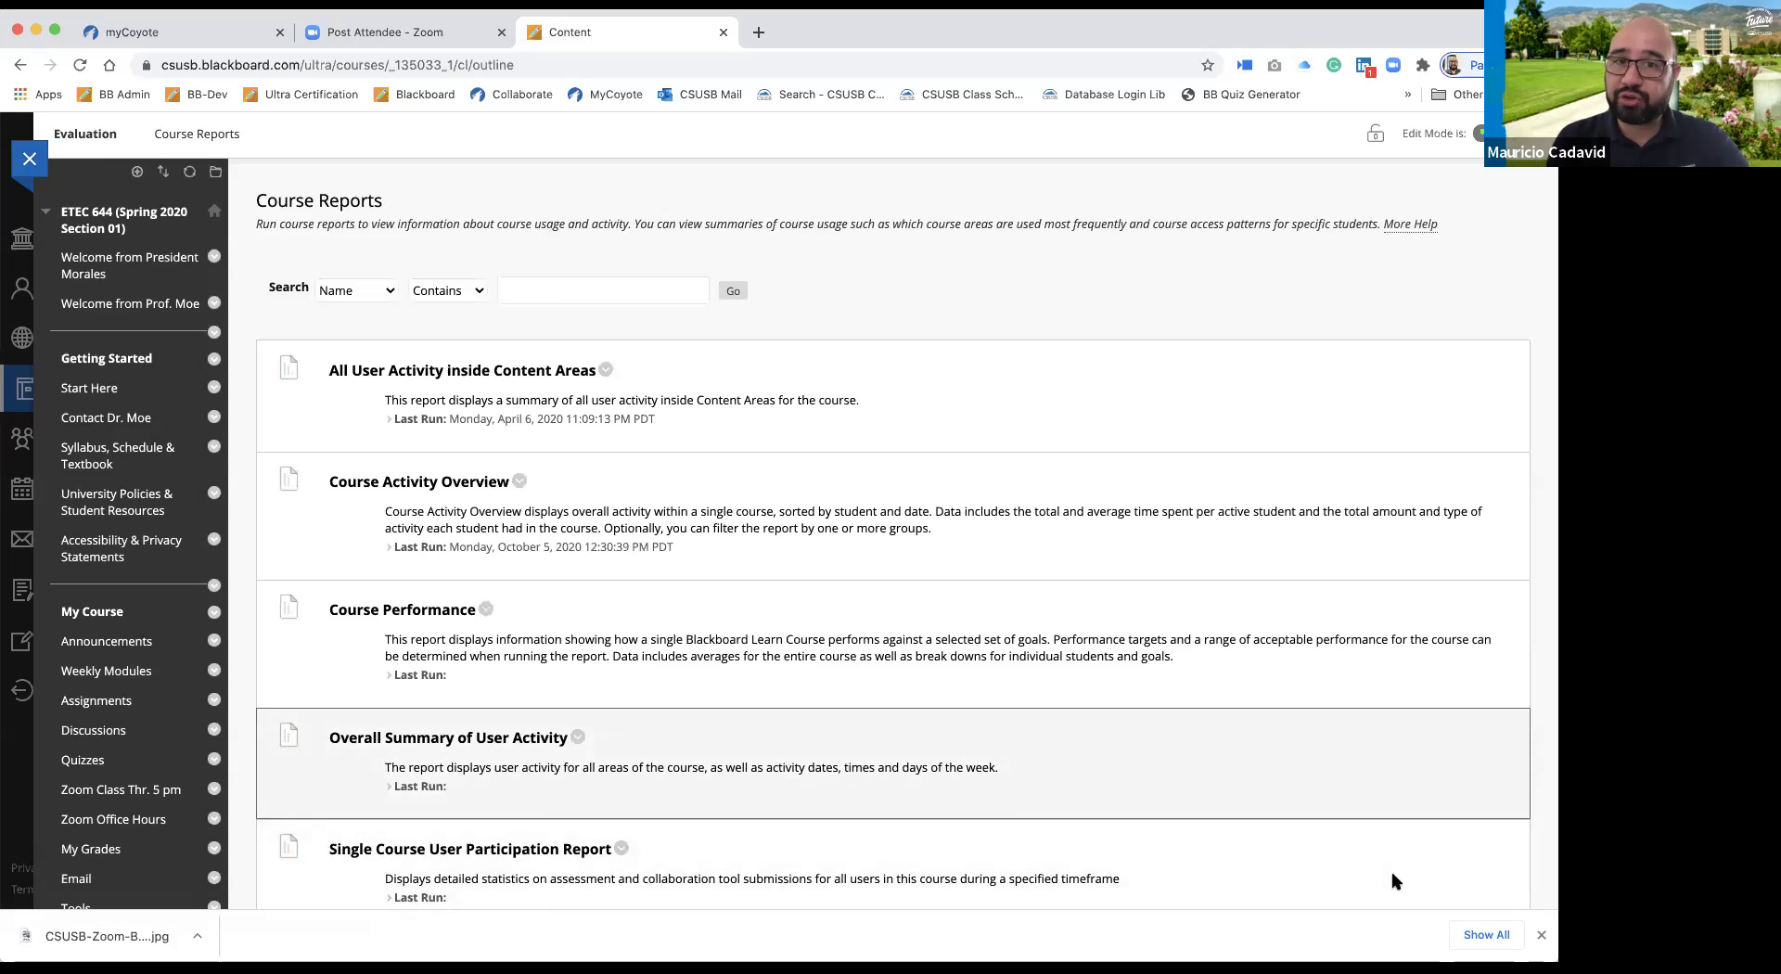
scroll(984, 727, down, 1)
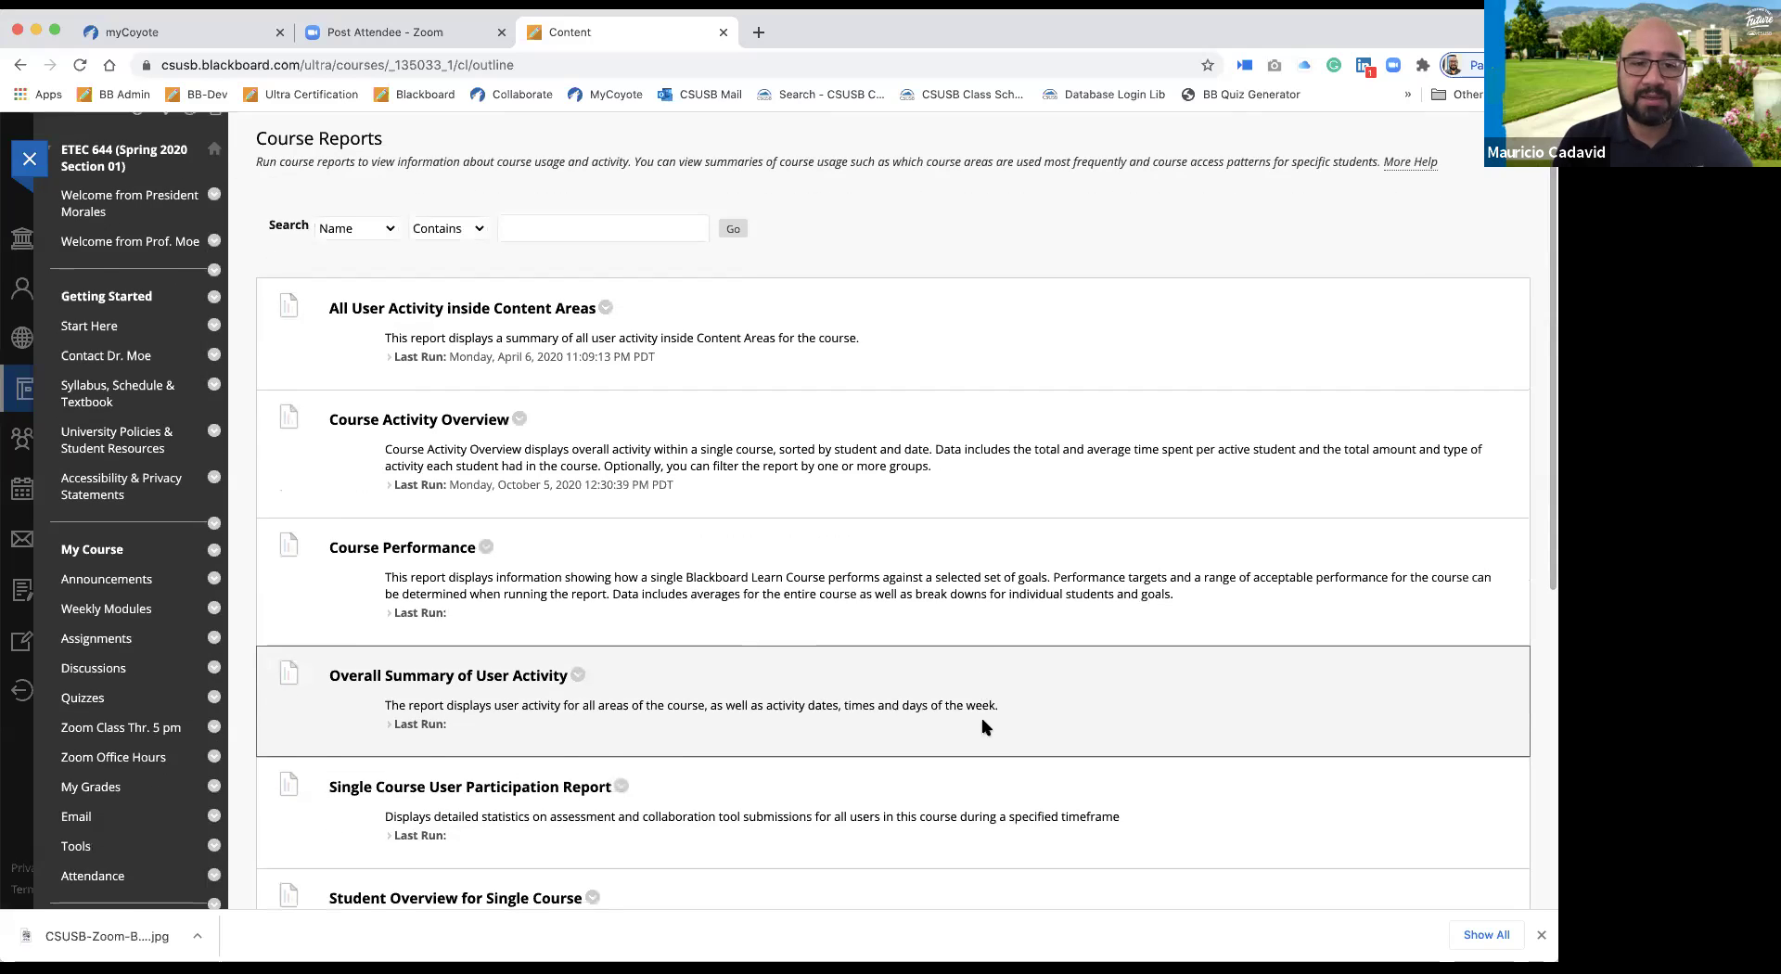
scroll(984, 726, down, 2)
scroll(984, 726, down, 3)
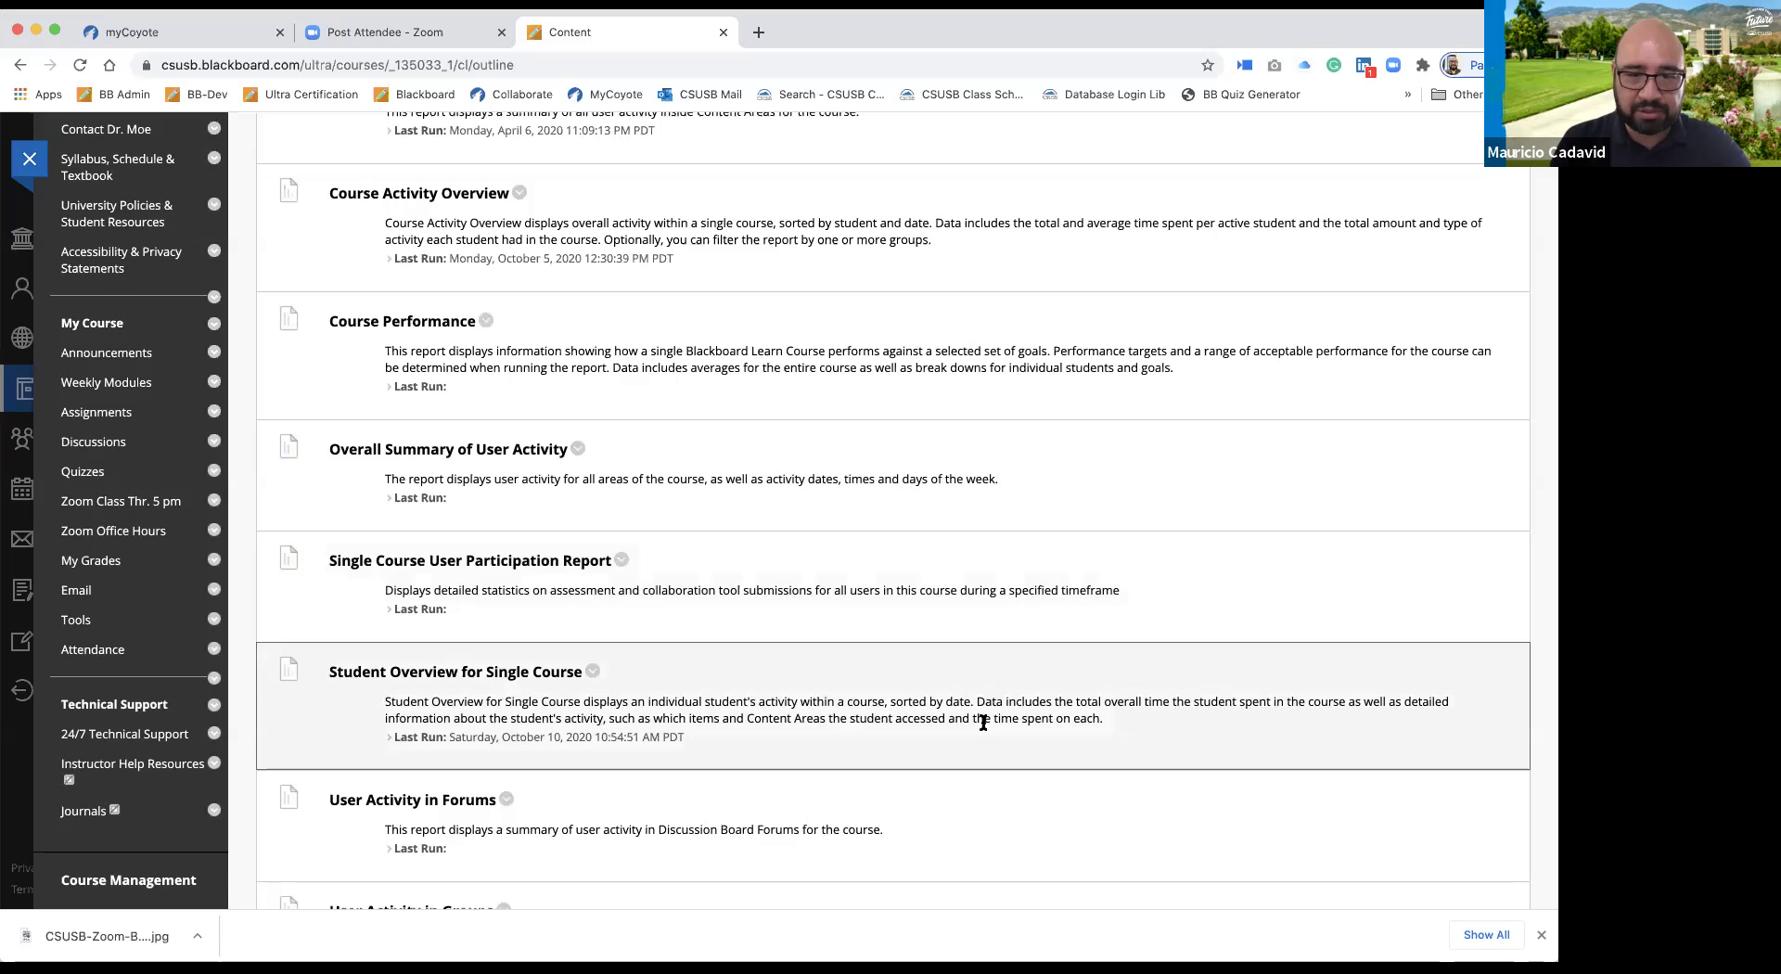
scroll(983, 722, down, 2)
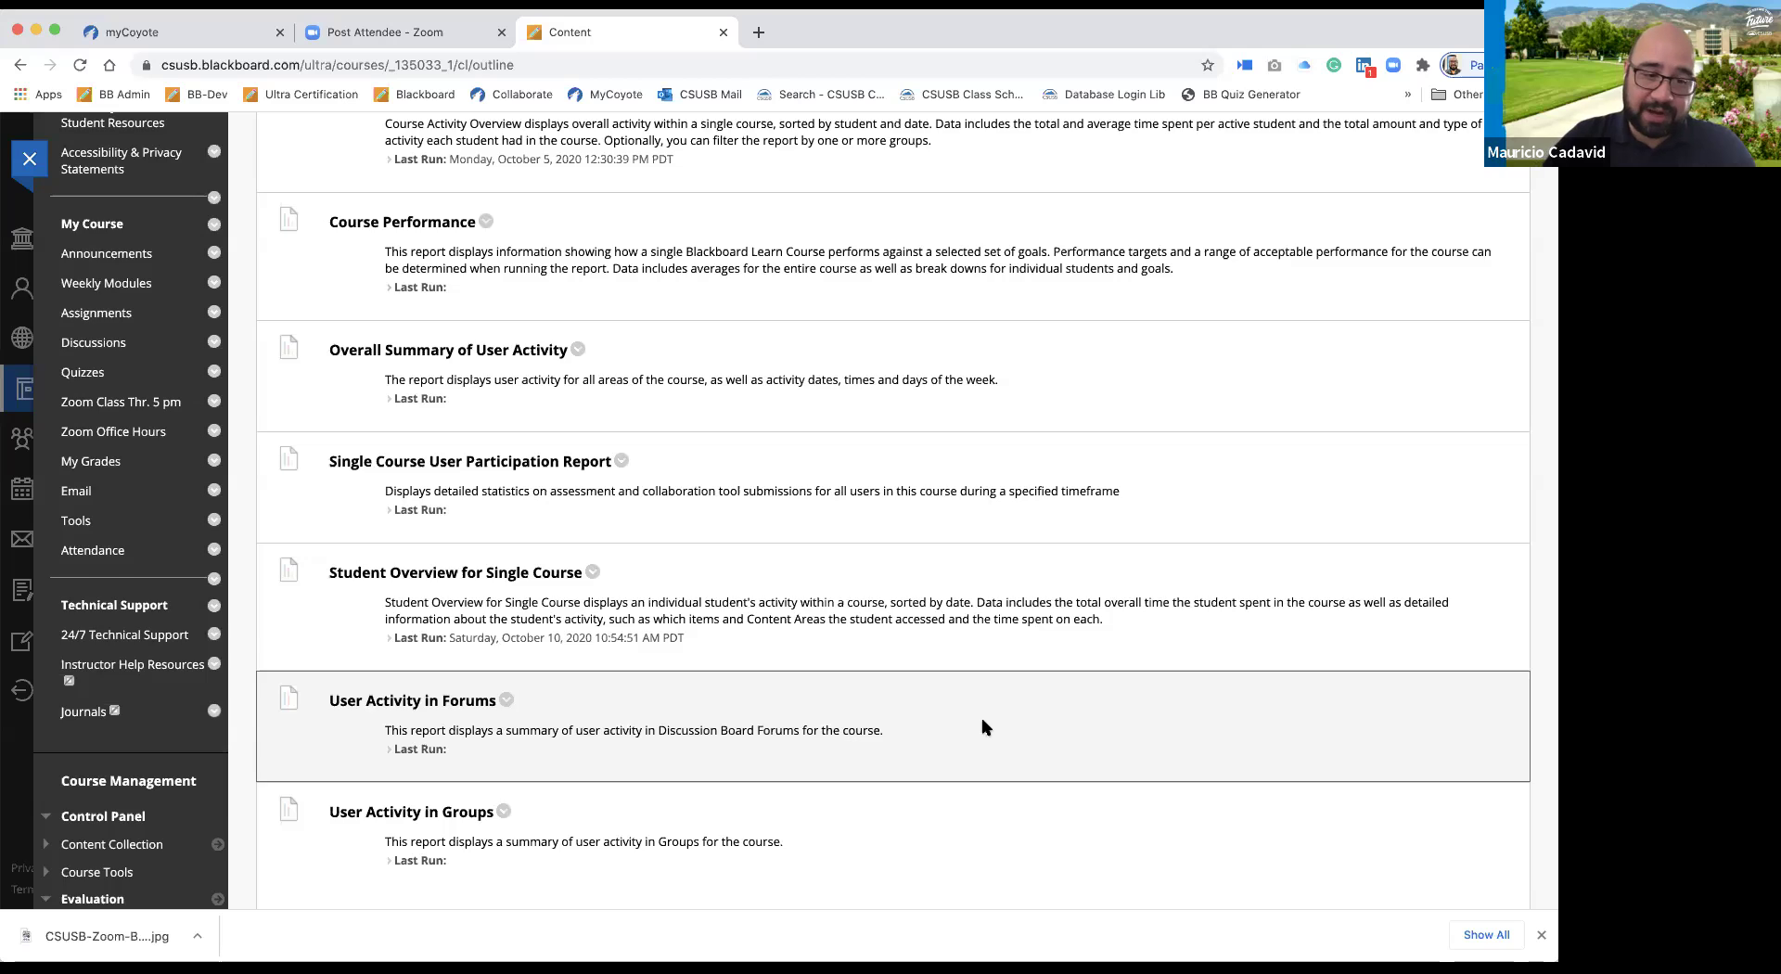
scroll(985, 727, down, 2)
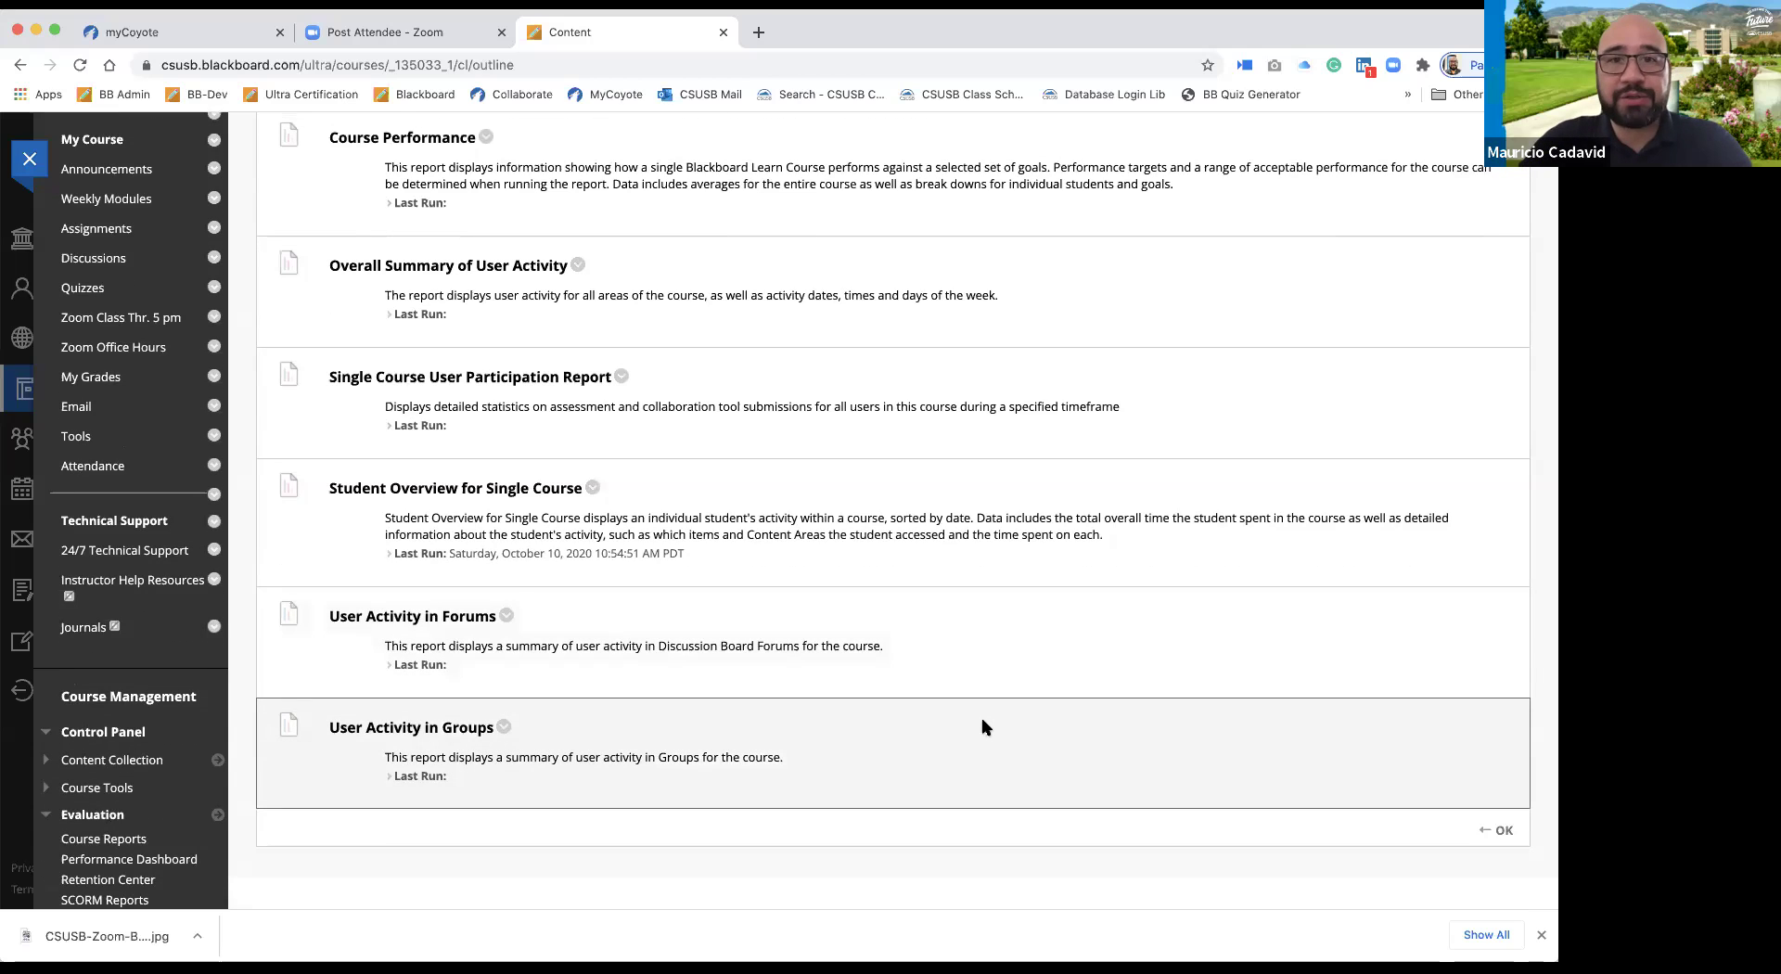